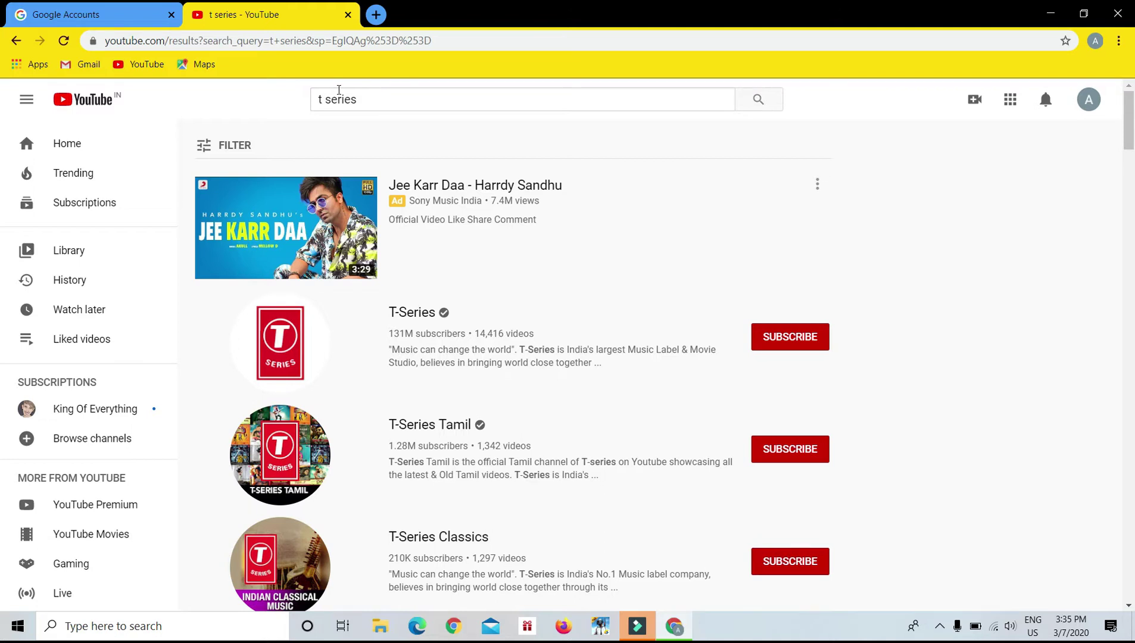
Close the t series tab and create a channel named SITU4YOU, accepting the Google Account terms
left_click(89, 15)
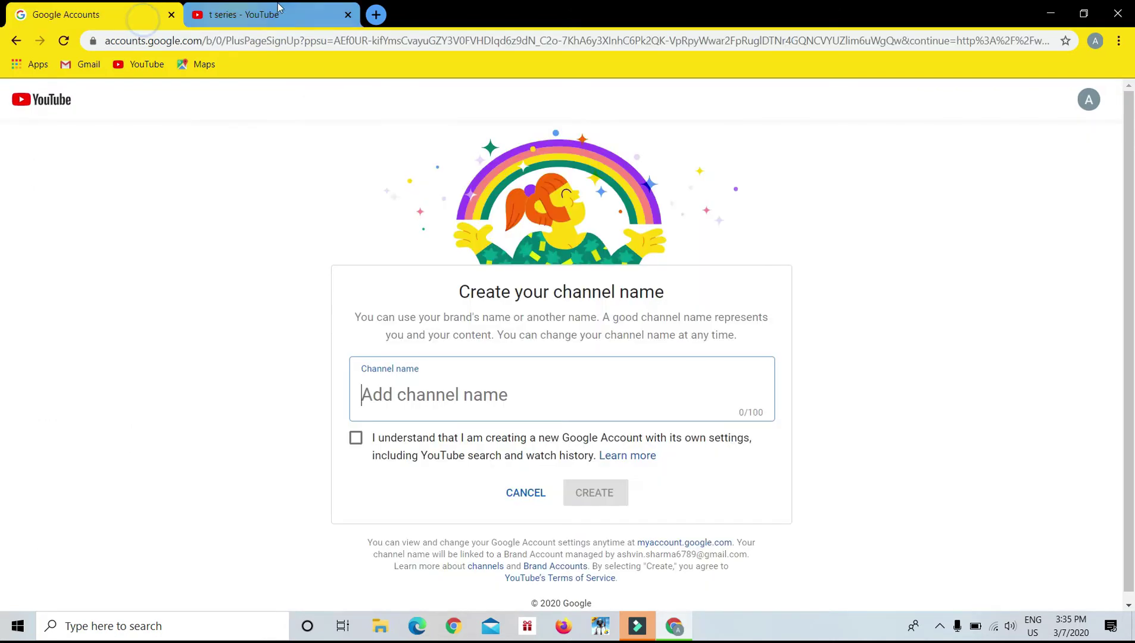
left_click(348, 15)
left_click(396, 406)
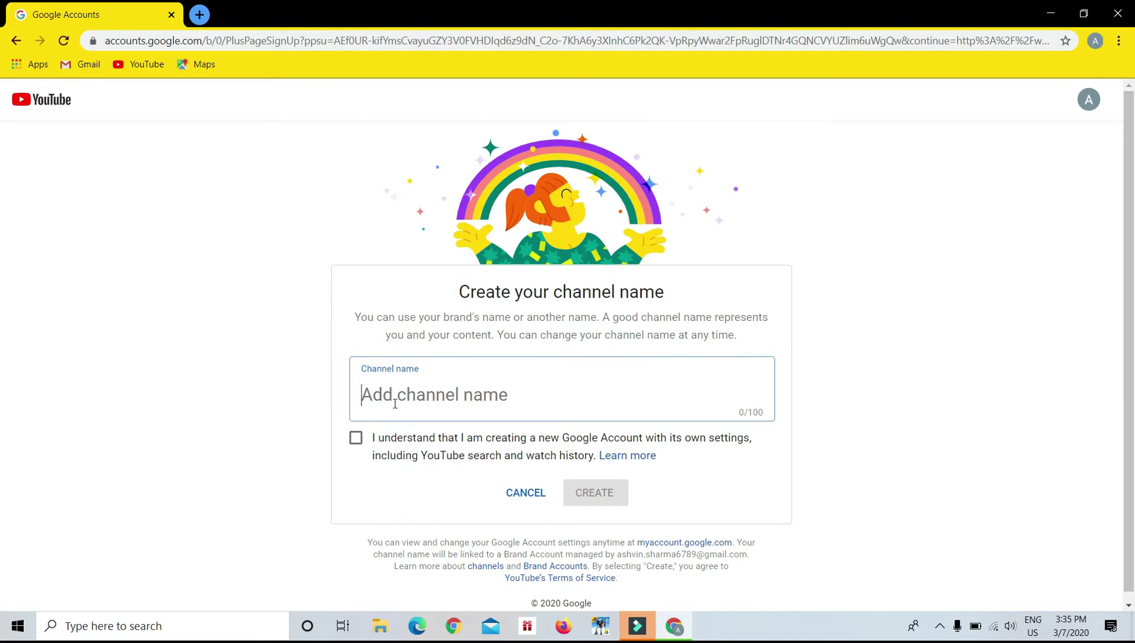
type("SITU4YOU")
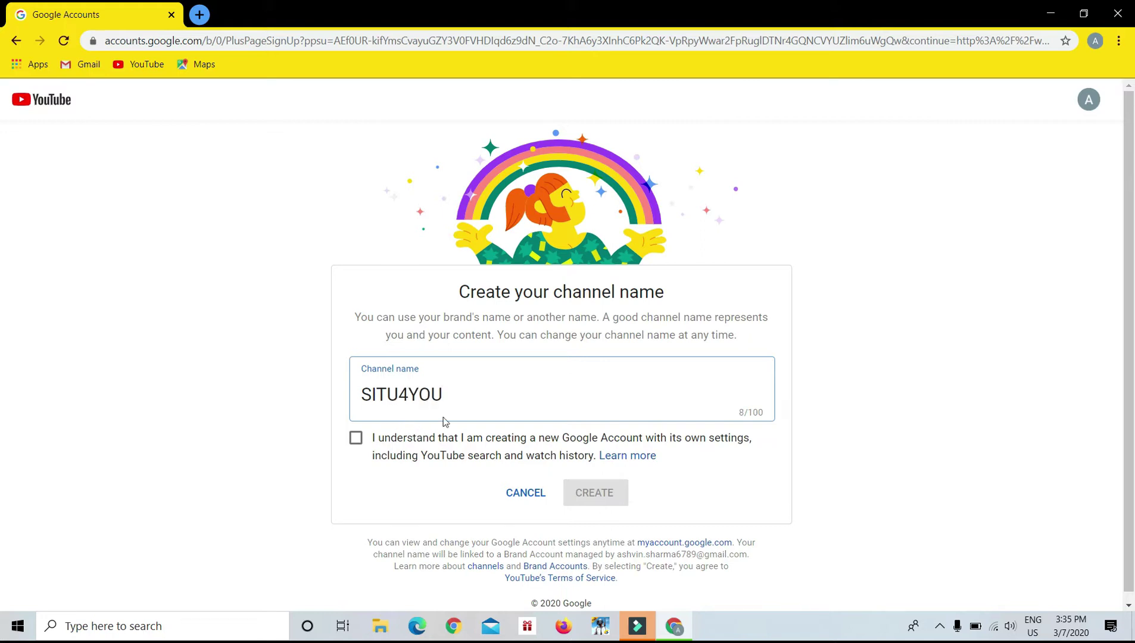
left_click(356, 441)
left_click(608, 499)
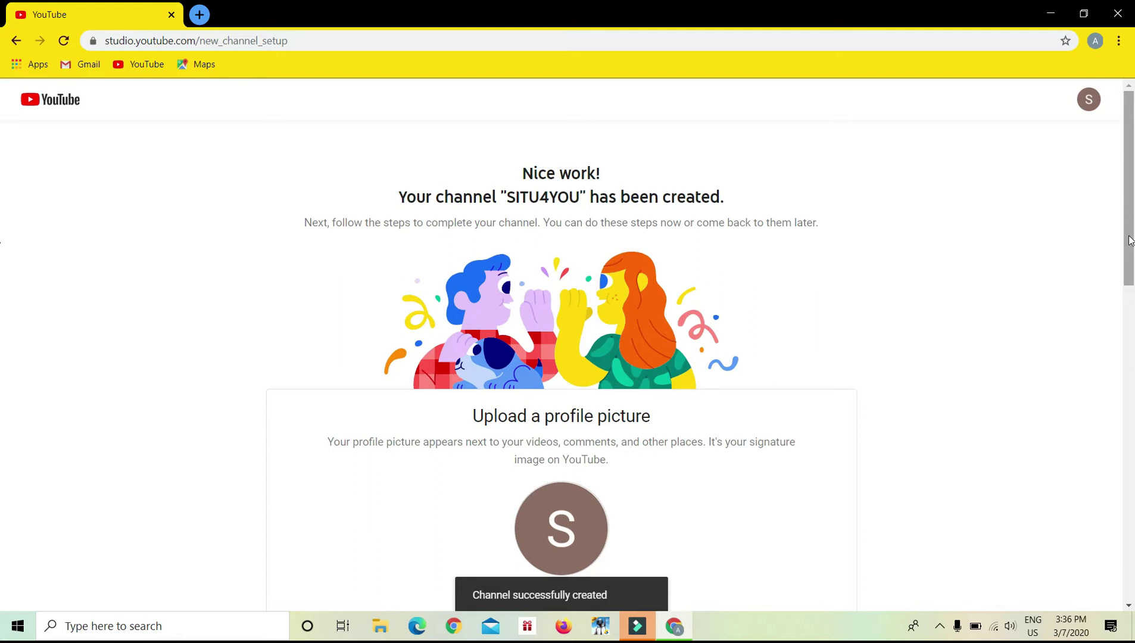
Skip the profile, description and links setup and dismiss the customize-channel tip
left_click_drag(1130, 240, 1130, 324)
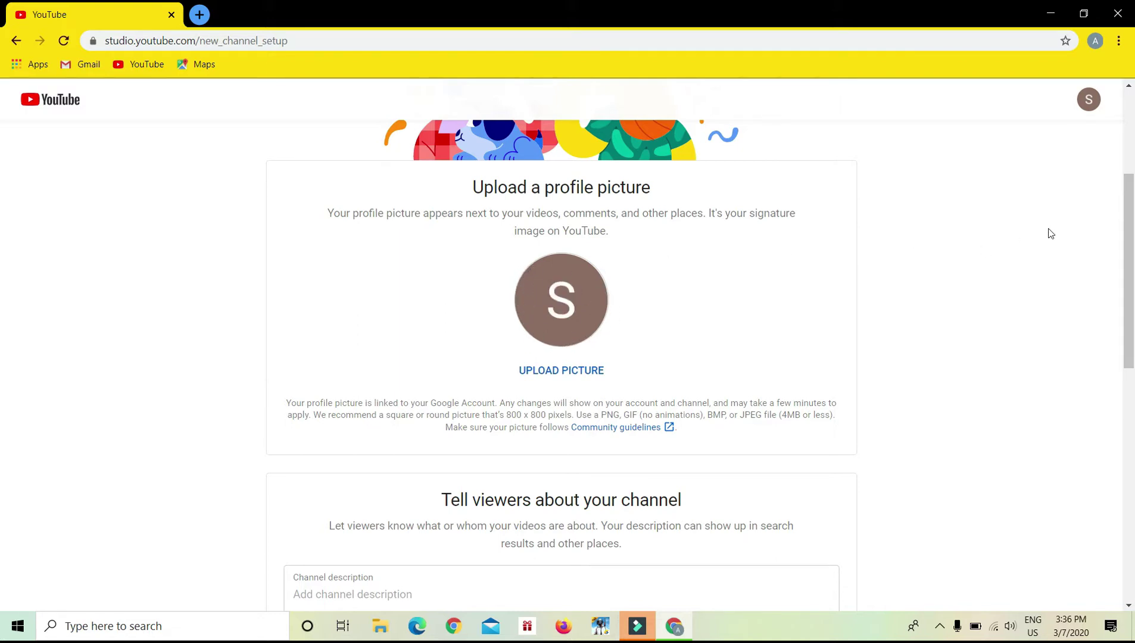
left_click_drag(1123, 239, 1124, 340)
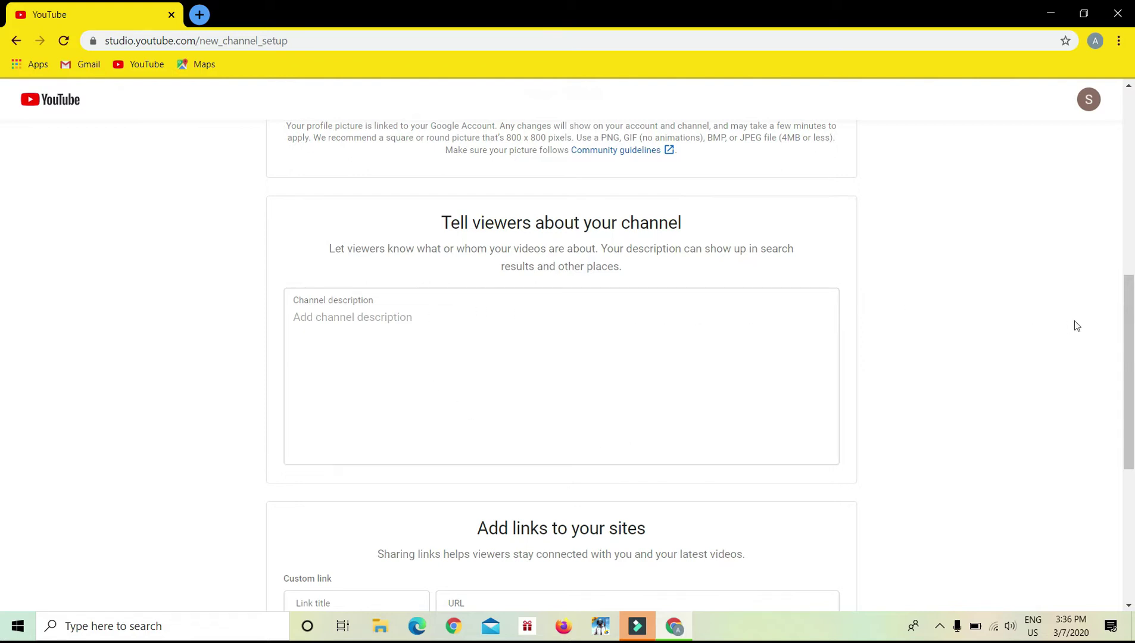
left_click_drag(1130, 316, 1130, 435)
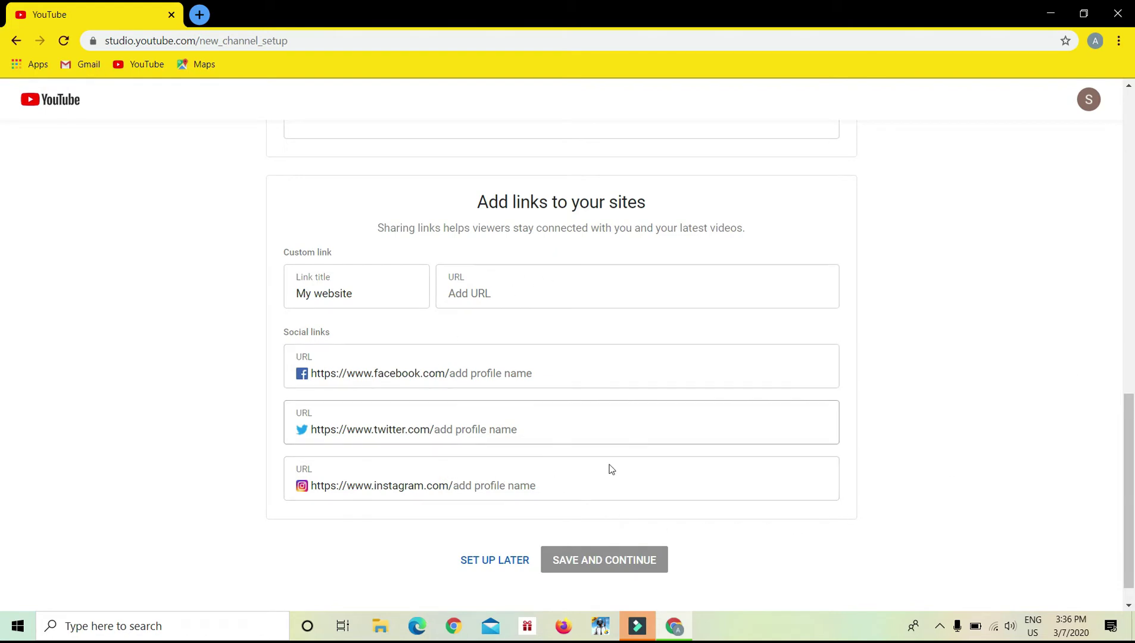
left_click(501, 561)
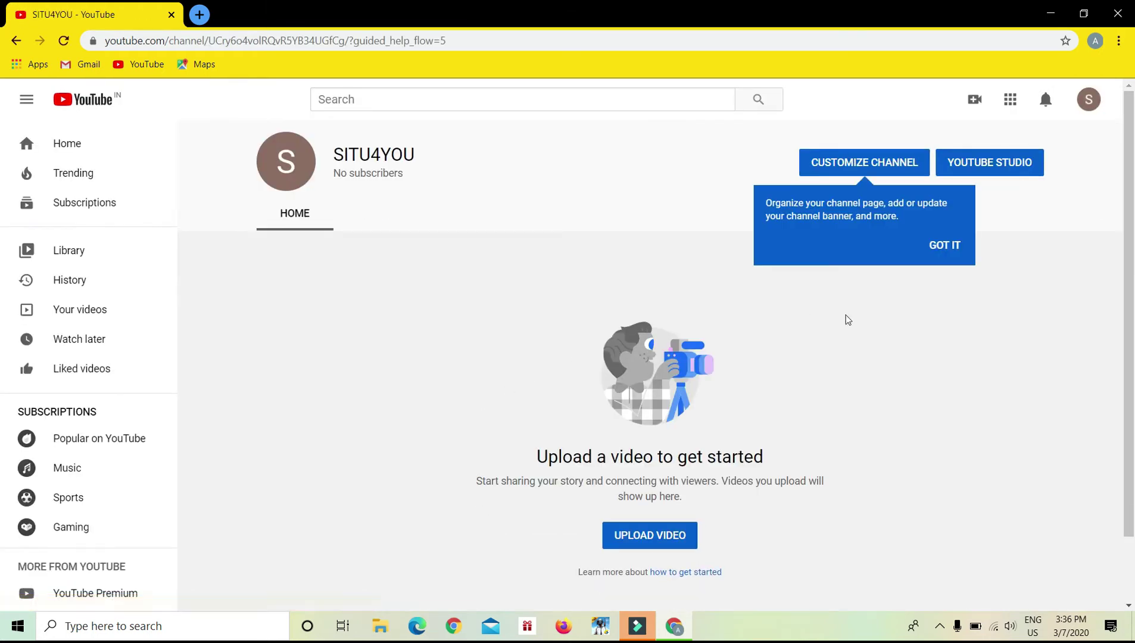
left_click(985, 440)
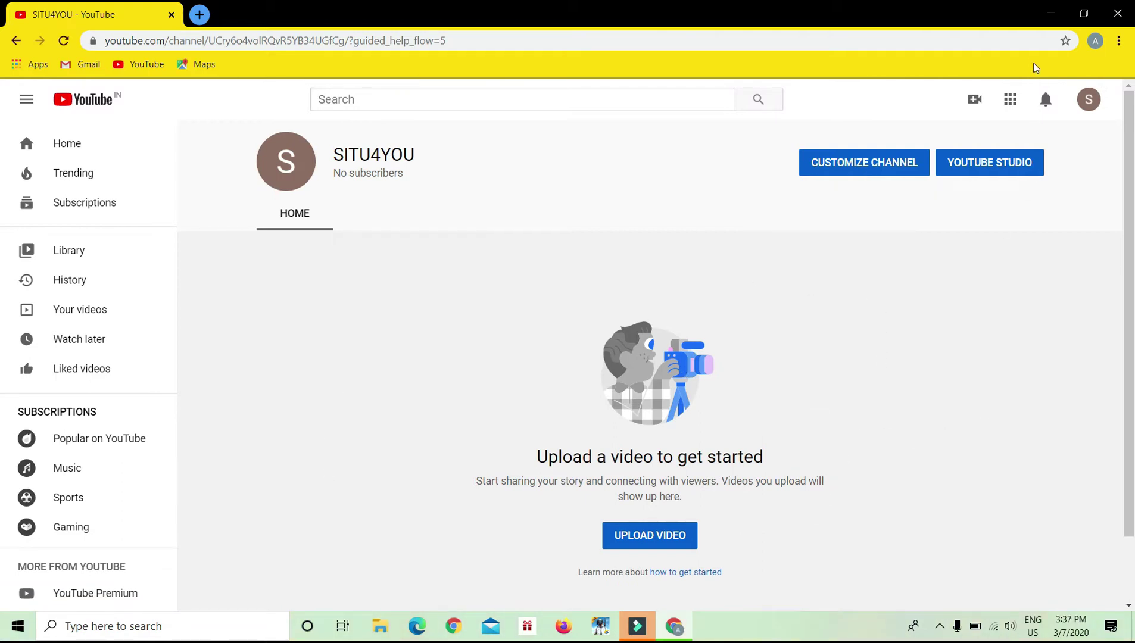
Open YouTube in the second Chrome profile, maximized, and go to that account's channel page
left_click(1051, 13)
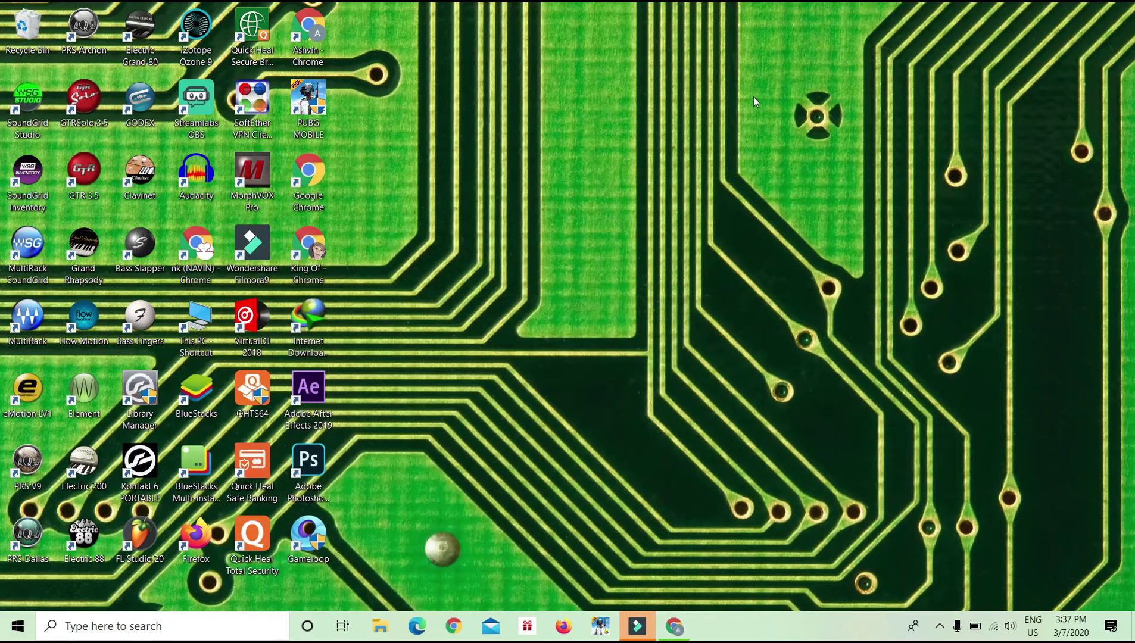
double_click(311, 247)
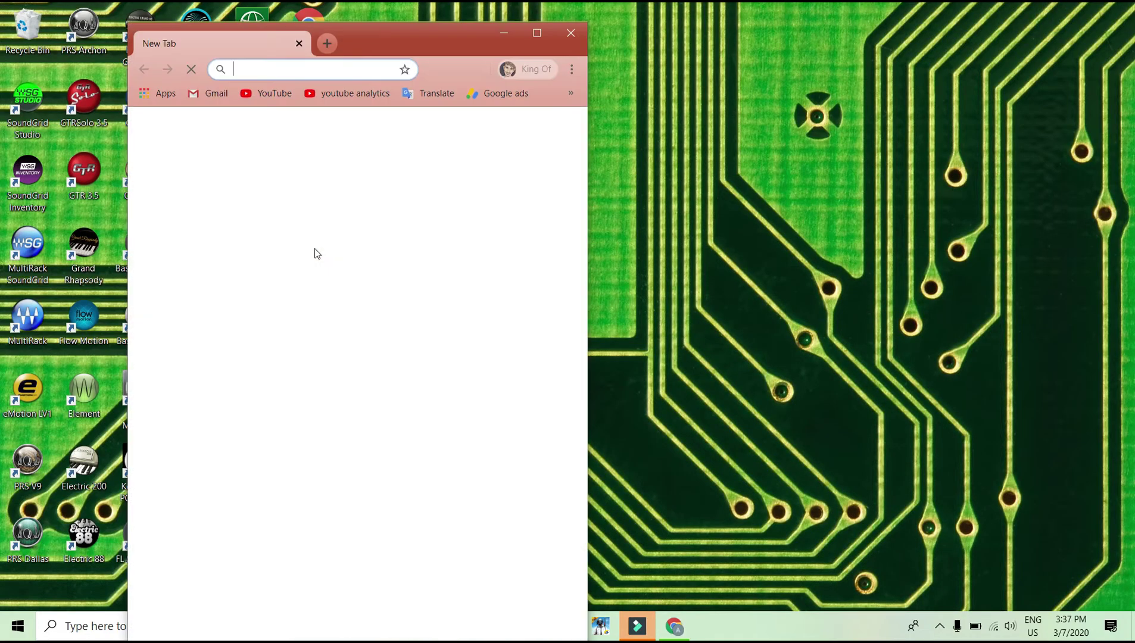
left_click(535, 31)
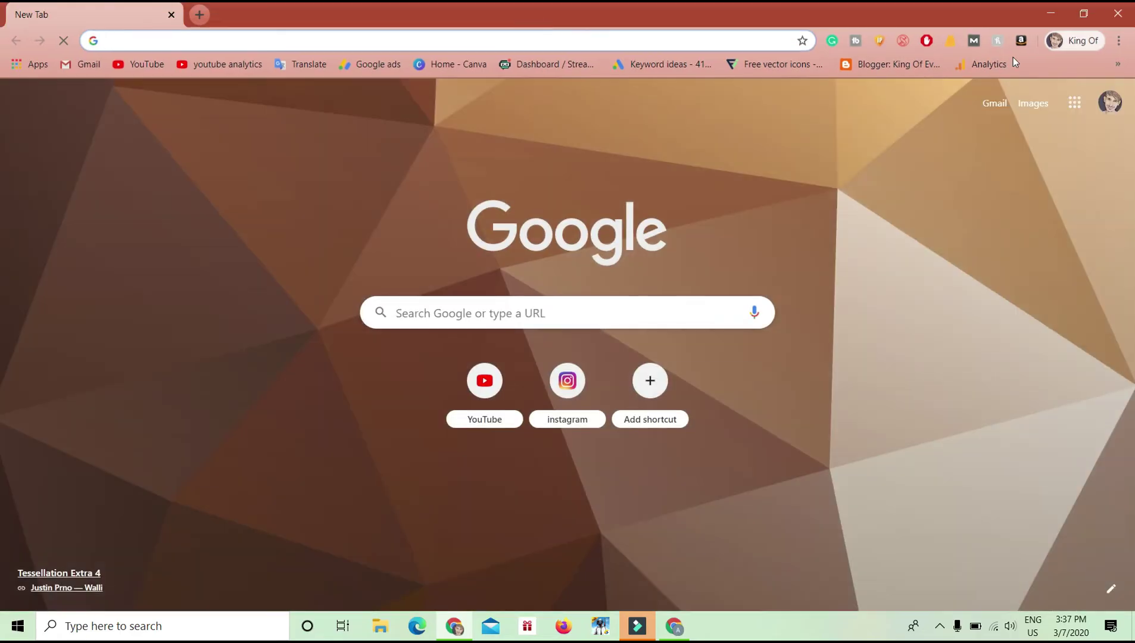
left_click(159, 68)
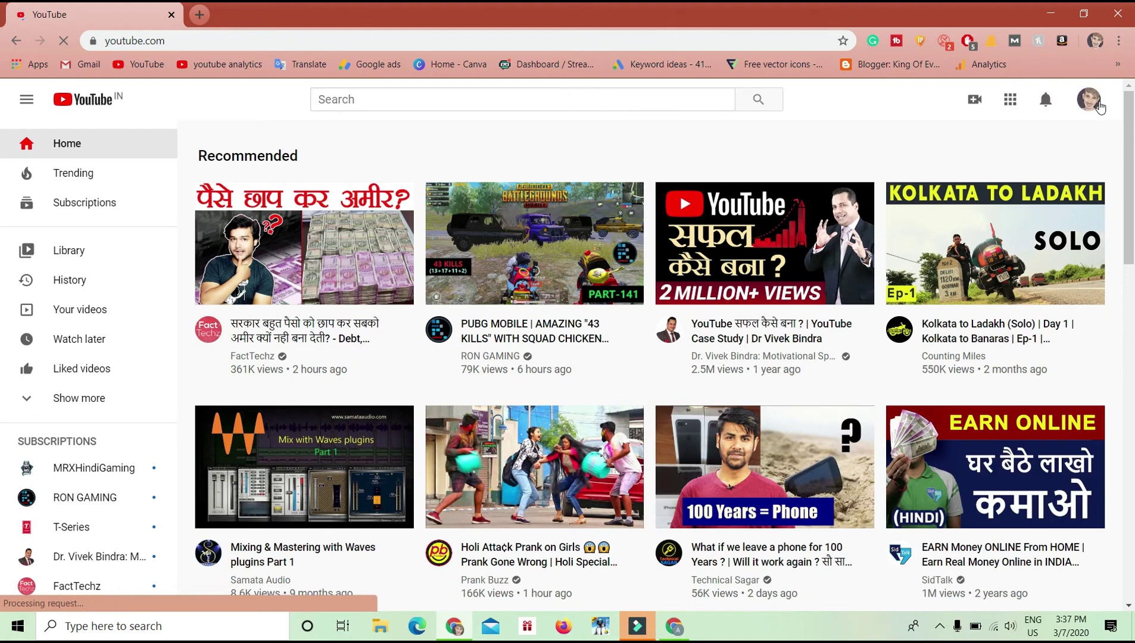
left_click(1090, 100)
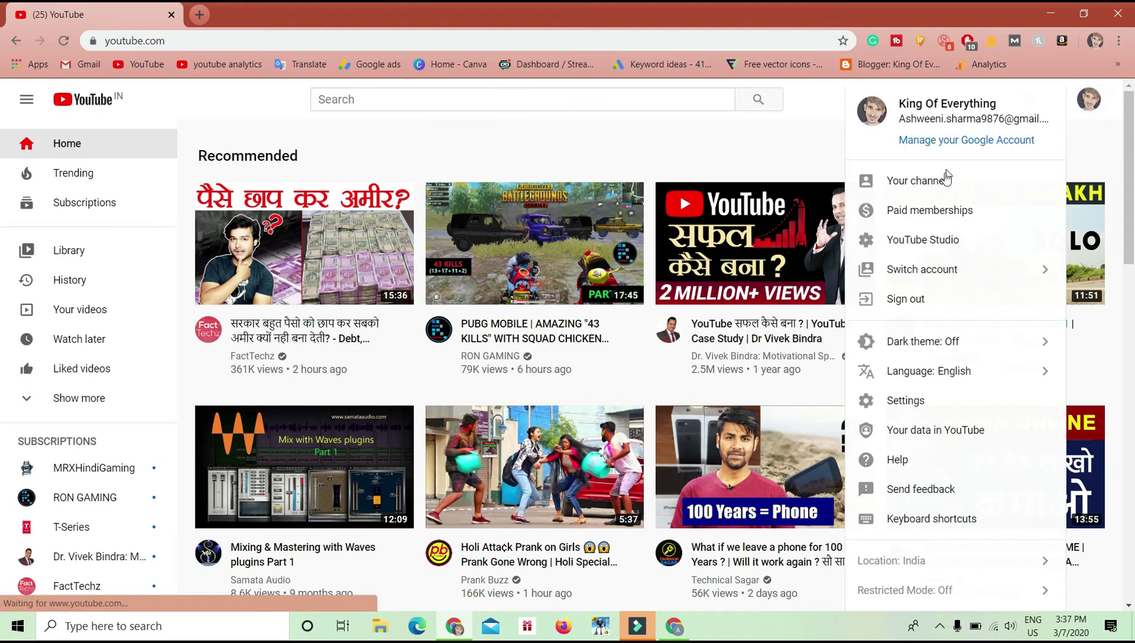
left_click(940, 186)
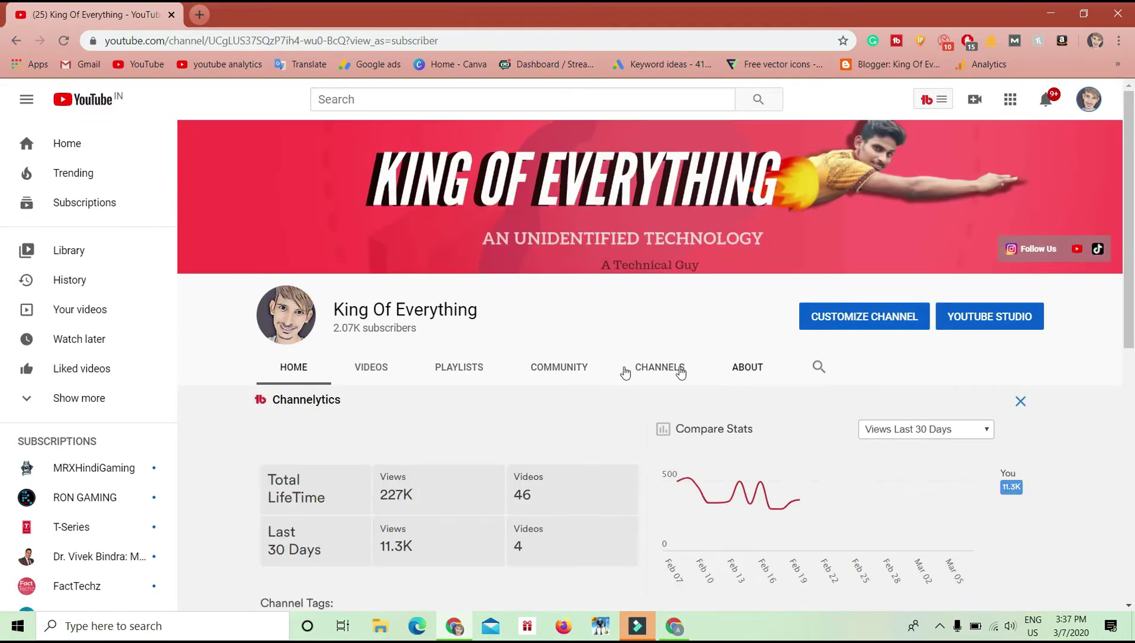
Read through the existing channel's About page
left_click(744, 373)
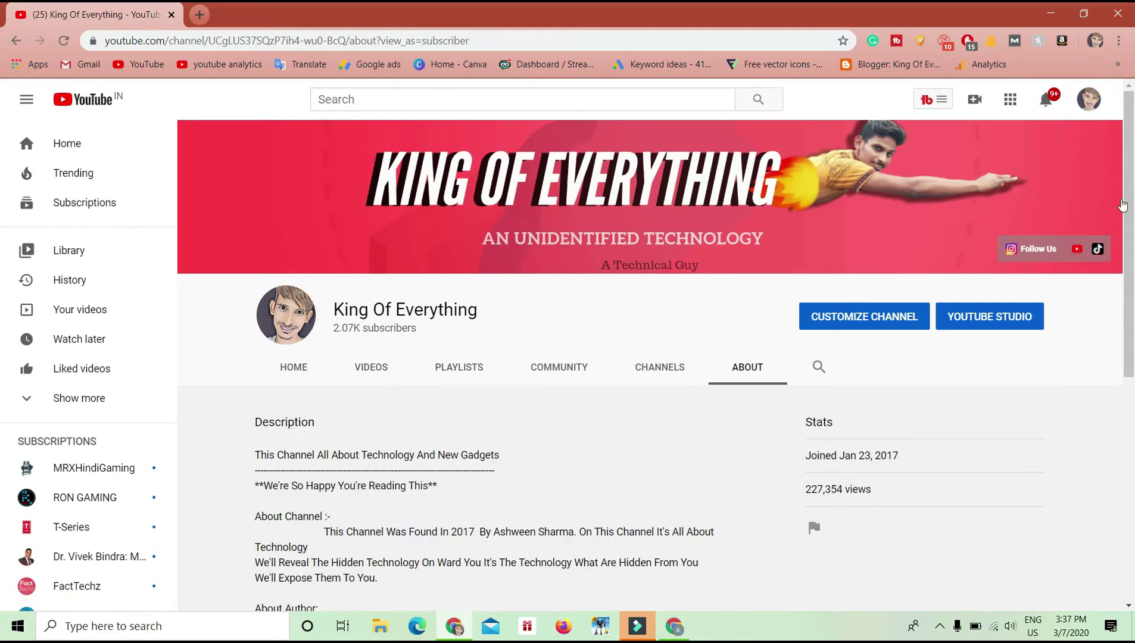
scroll(1122, 205, "down", 4)
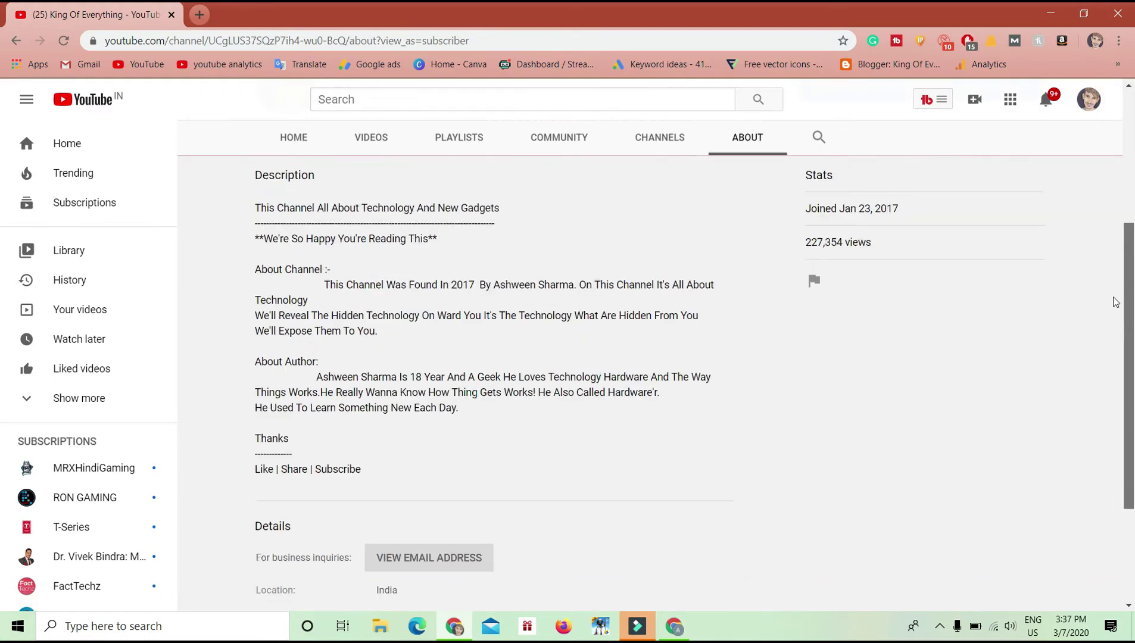
left_click_drag(1116, 302, 1105, 300)
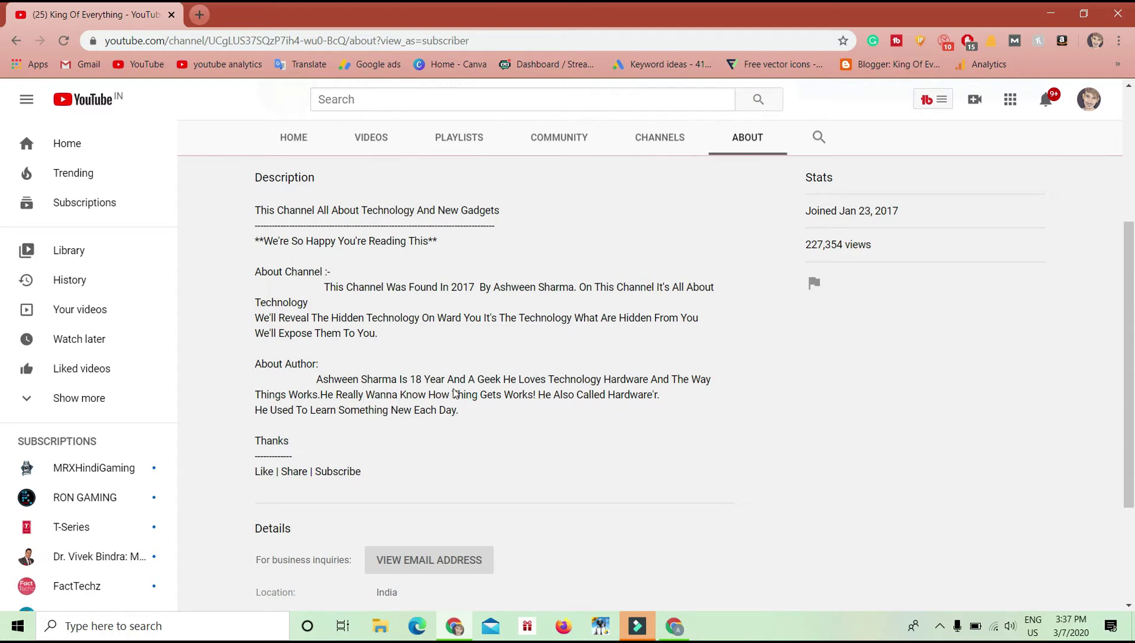
left_click_drag(1128, 274, 1132, 381)
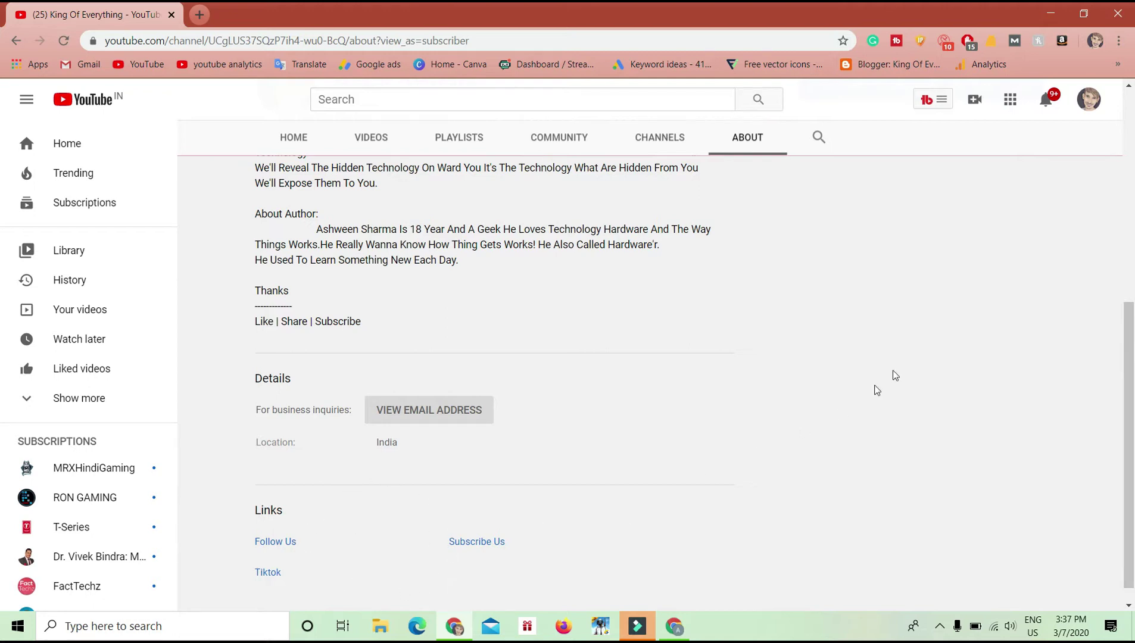
left_click_drag(1130, 361, 1130, 291)
scroll(1130, 291, "up", 4)
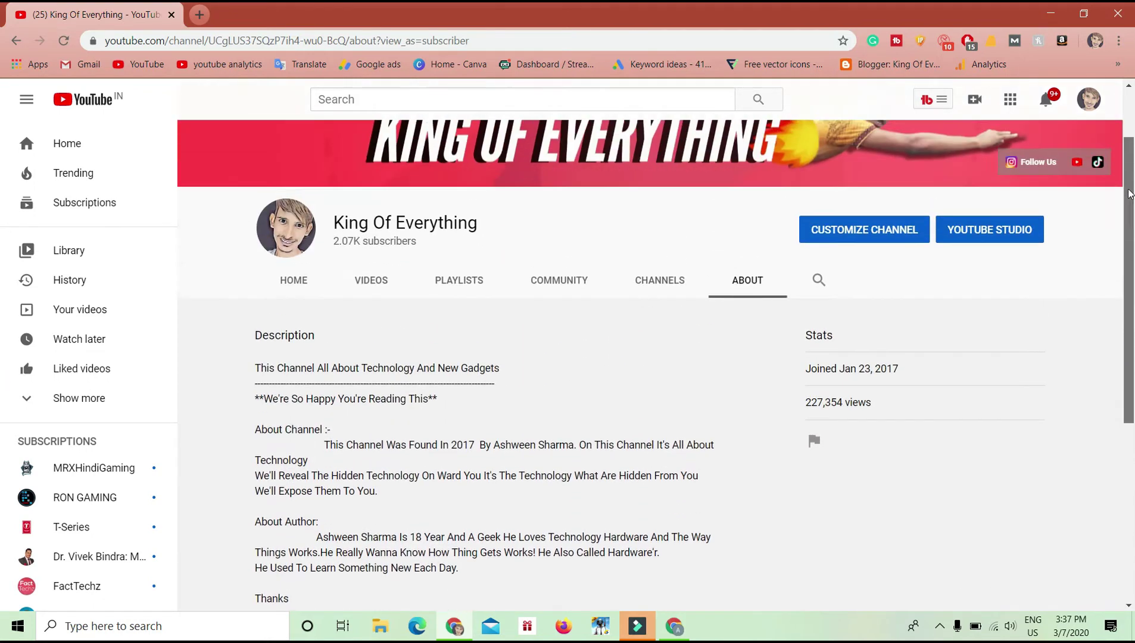
Browse the channel's Channels, Community, Playlists, Videos and Home tabs, then minimize the browser
left_click(642, 322)
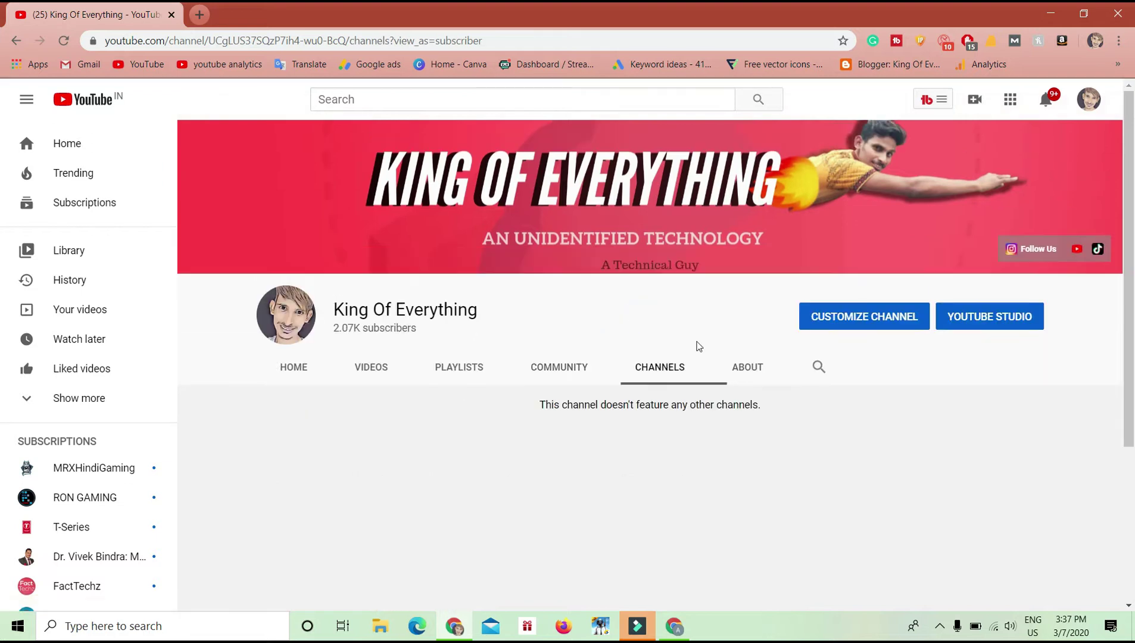
left_click(568, 369)
left_click(467, 367)
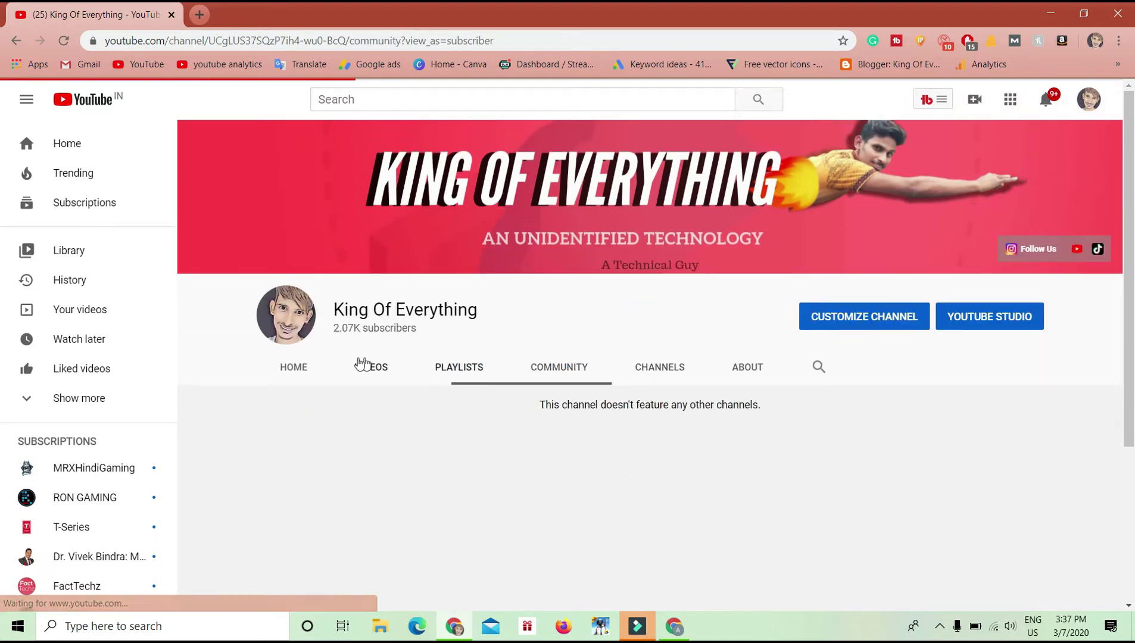
left_click(361, 365)
left_click(298, 364)
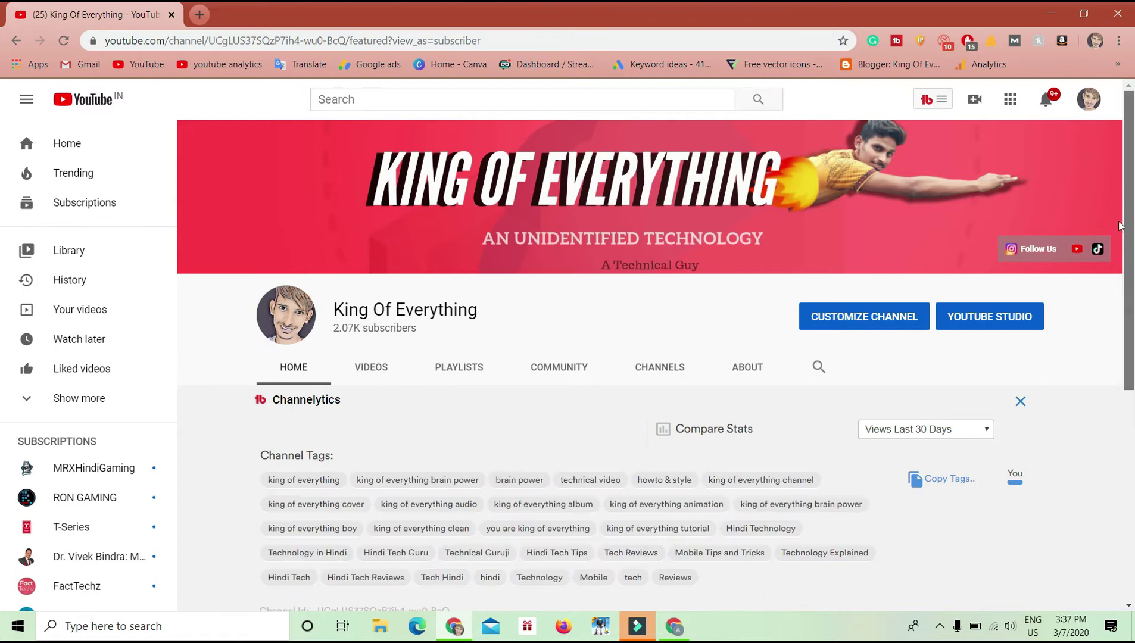
scroll(1120, 225, "down", 5)
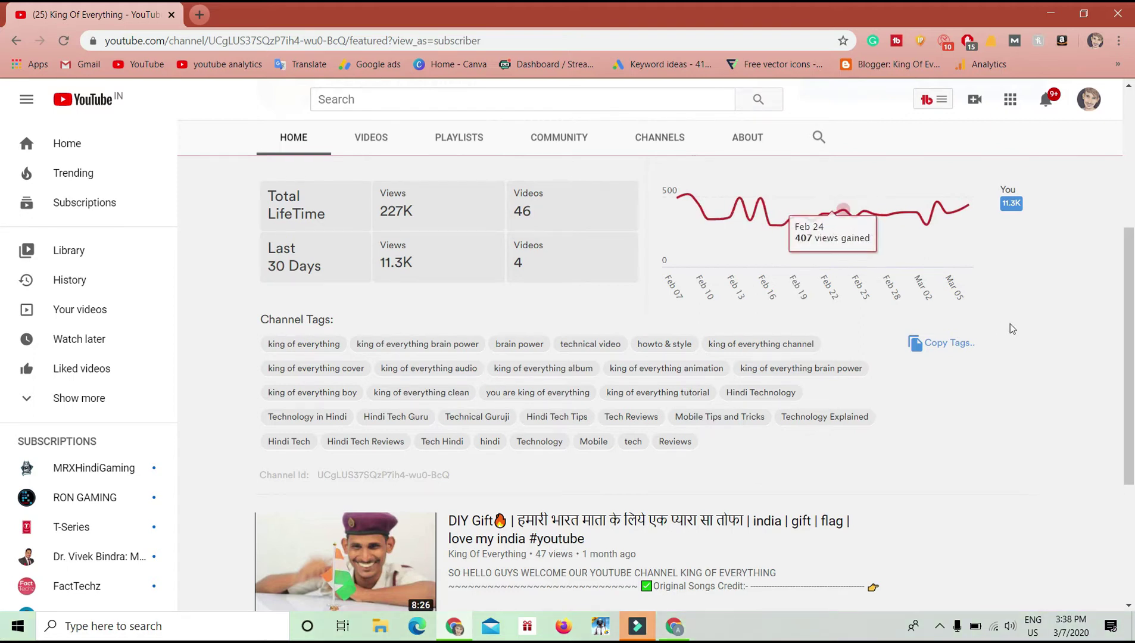
left_click_drag(1127, 357, 1132, 277)
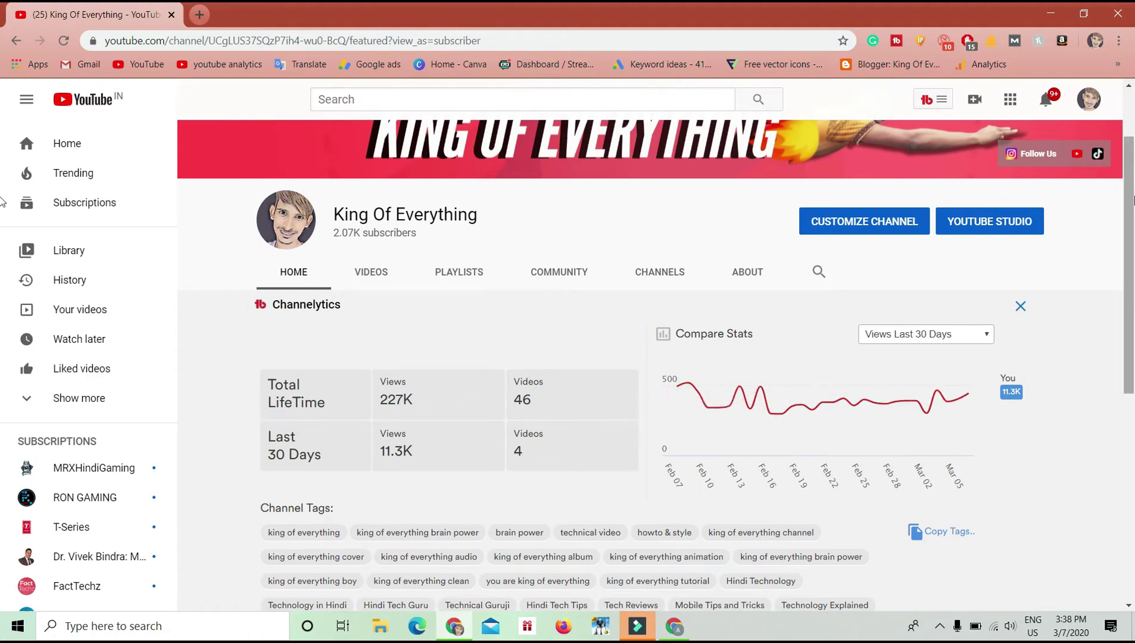
scroll(528, 341, "down", 4)
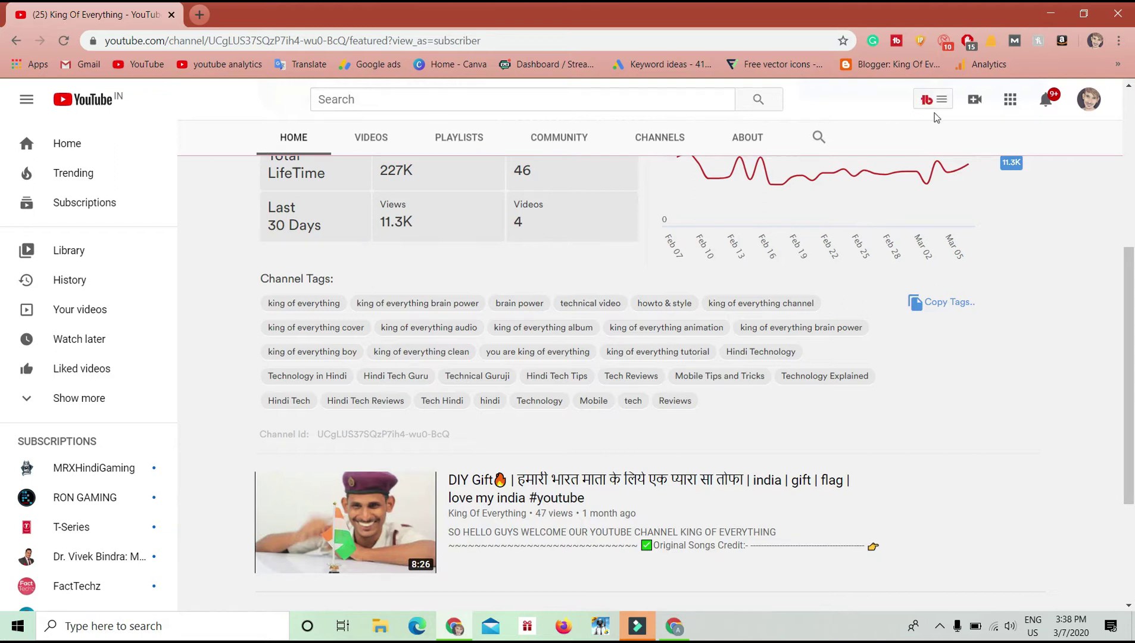
left_click_drag(1130, 333, 1134, 194)
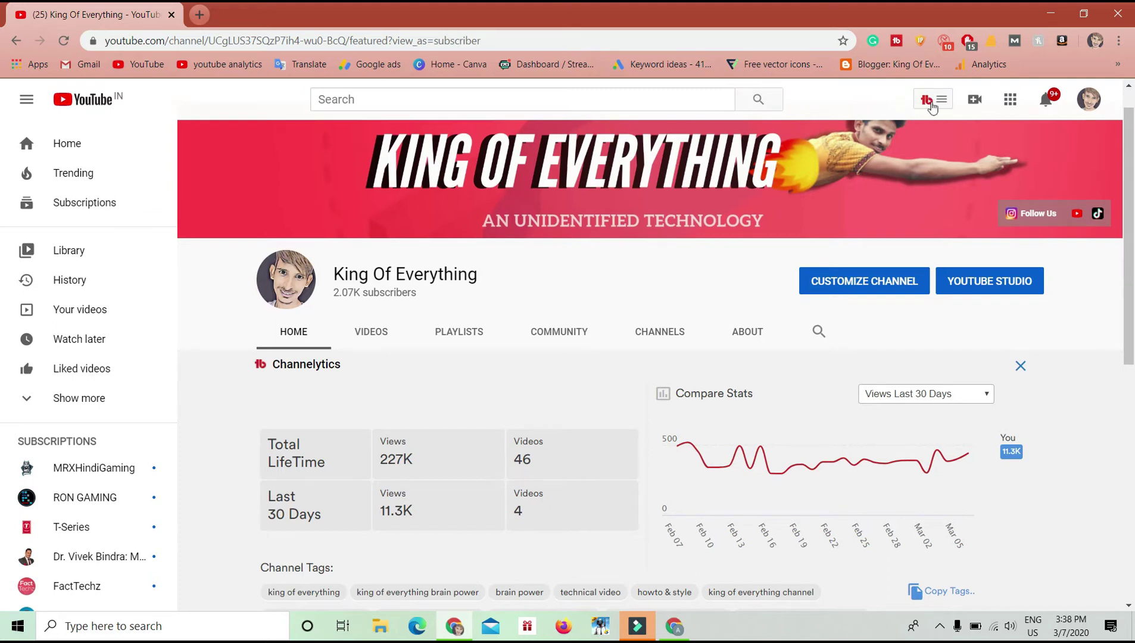
left_click(1051, 13)
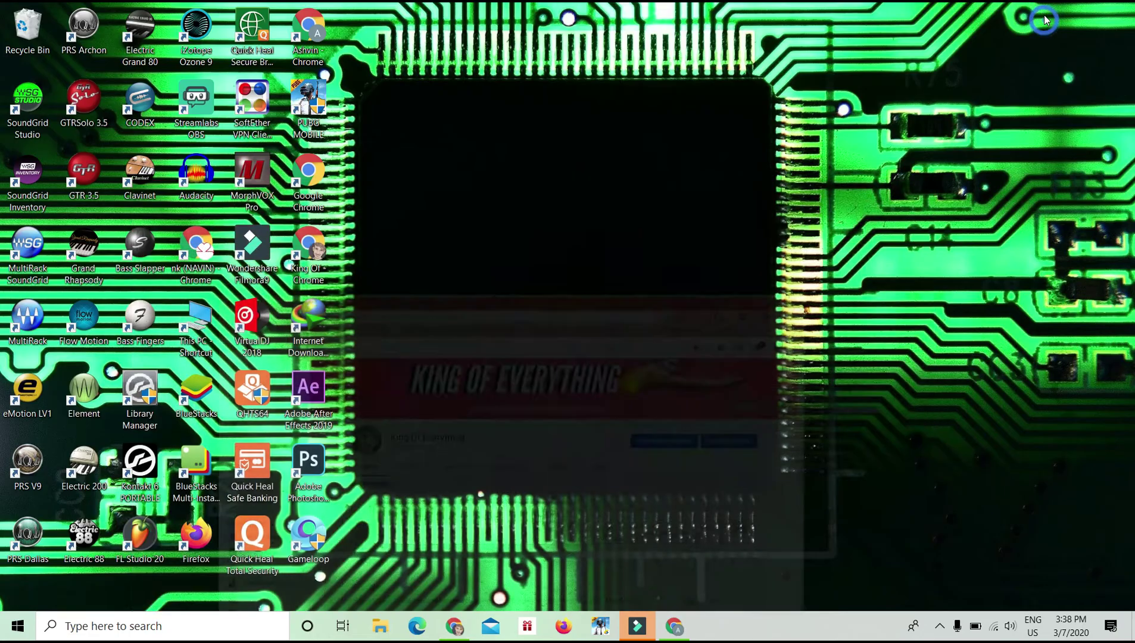
Return to the SITU4YOU window and choose Go live from the Create menu
left_click(664, 631)
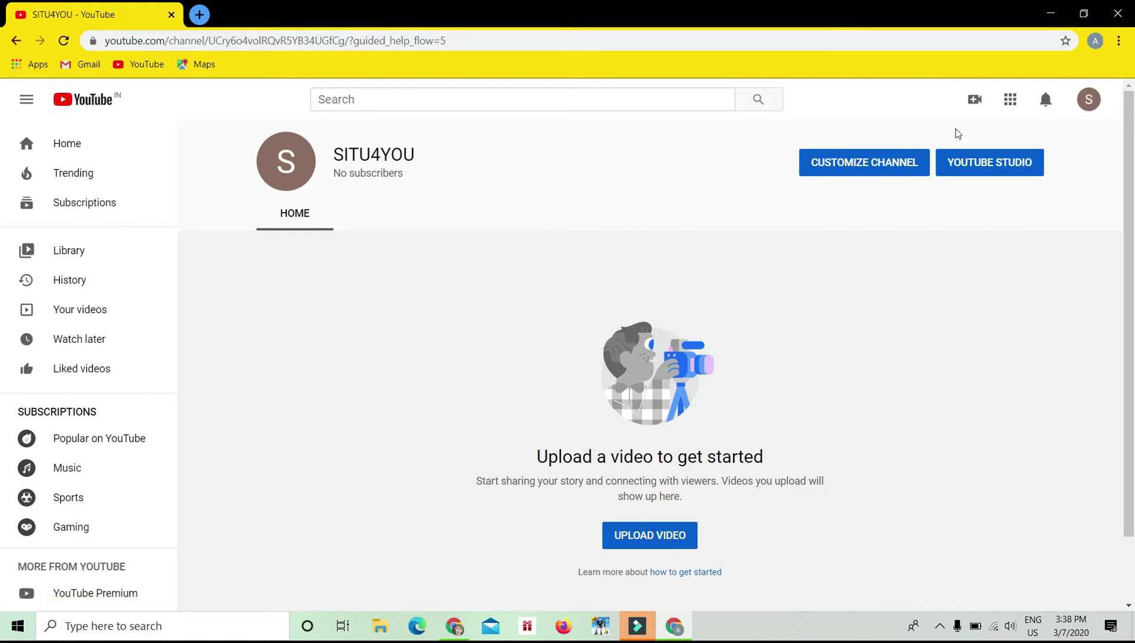
left_click(973, 100)
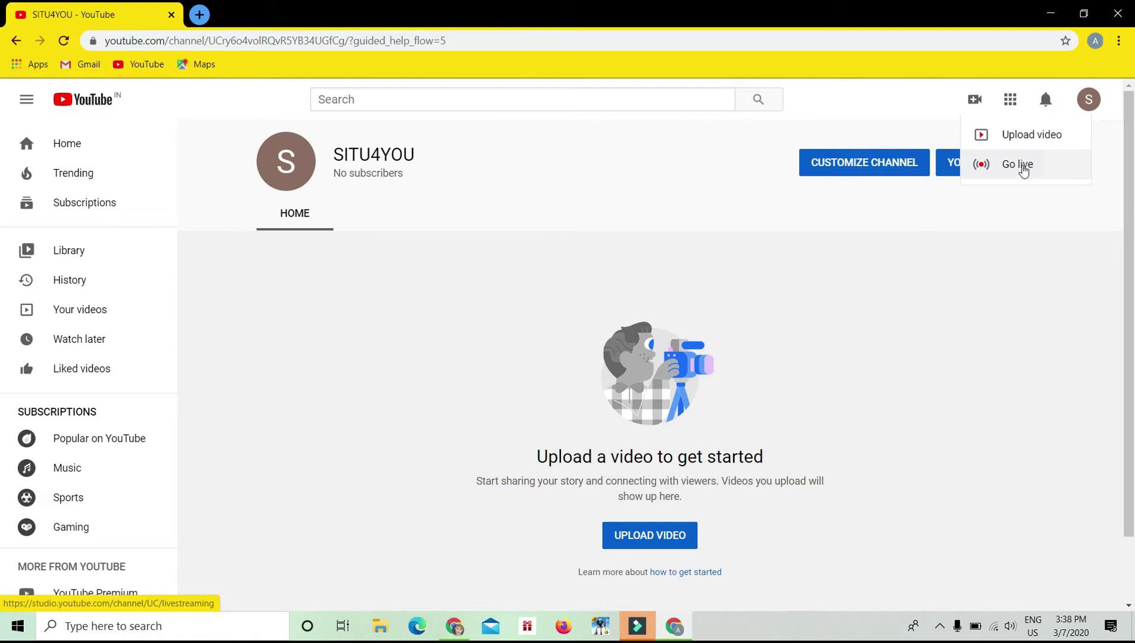
left_click(1019, 165)
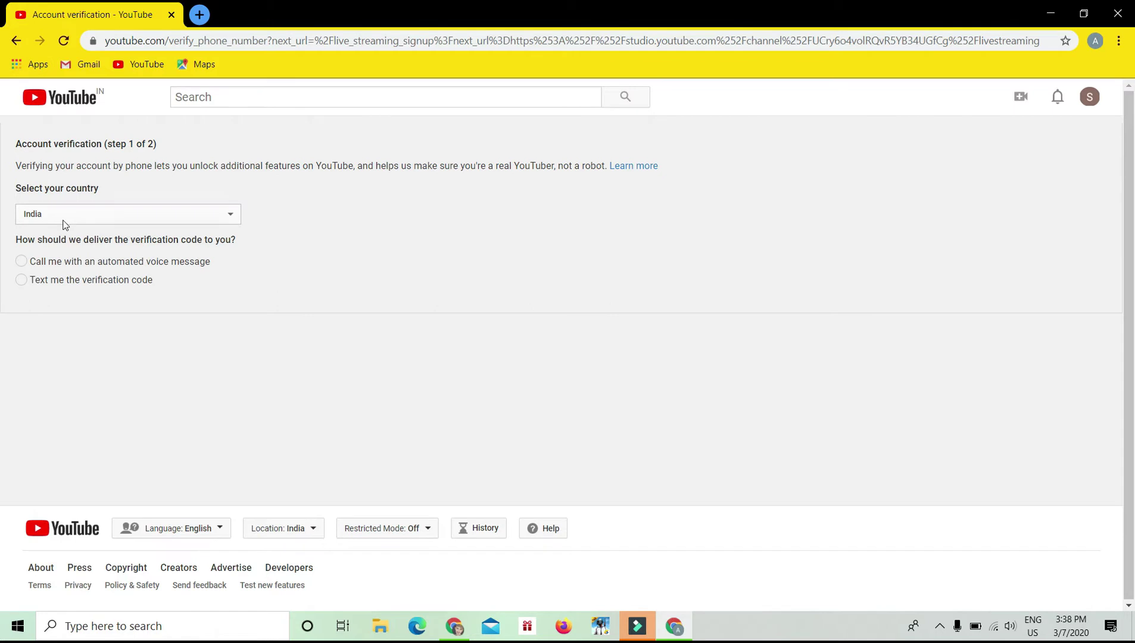
Go back to the channel page and choose Go live again from the Create menu
left_click(16, 42)
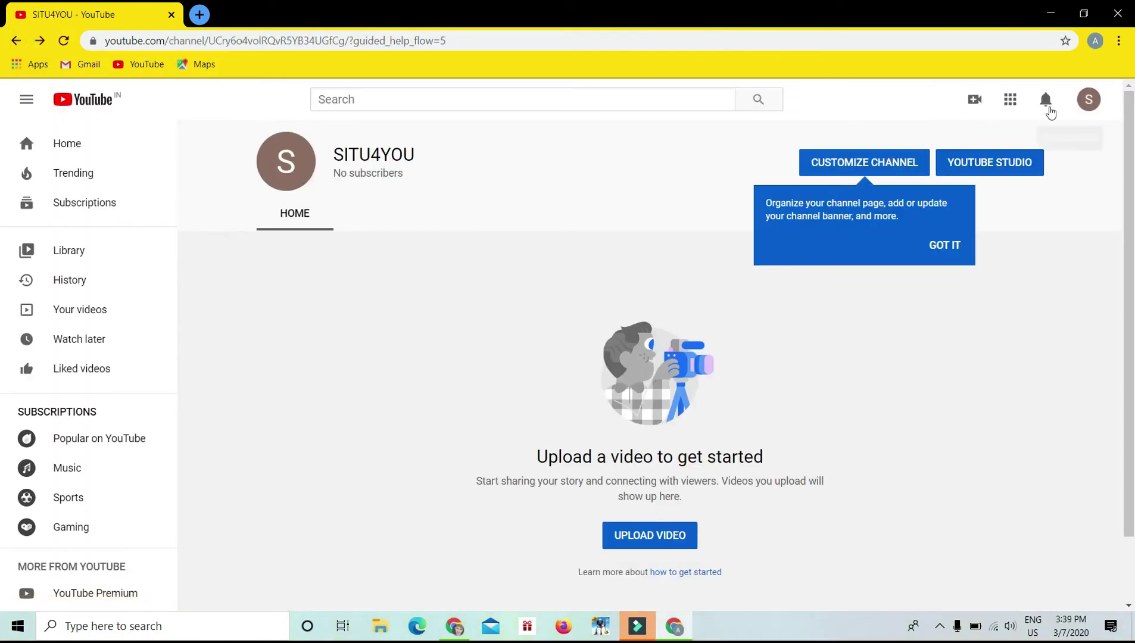
left_click(975, 99)
left_click(1006, 164)
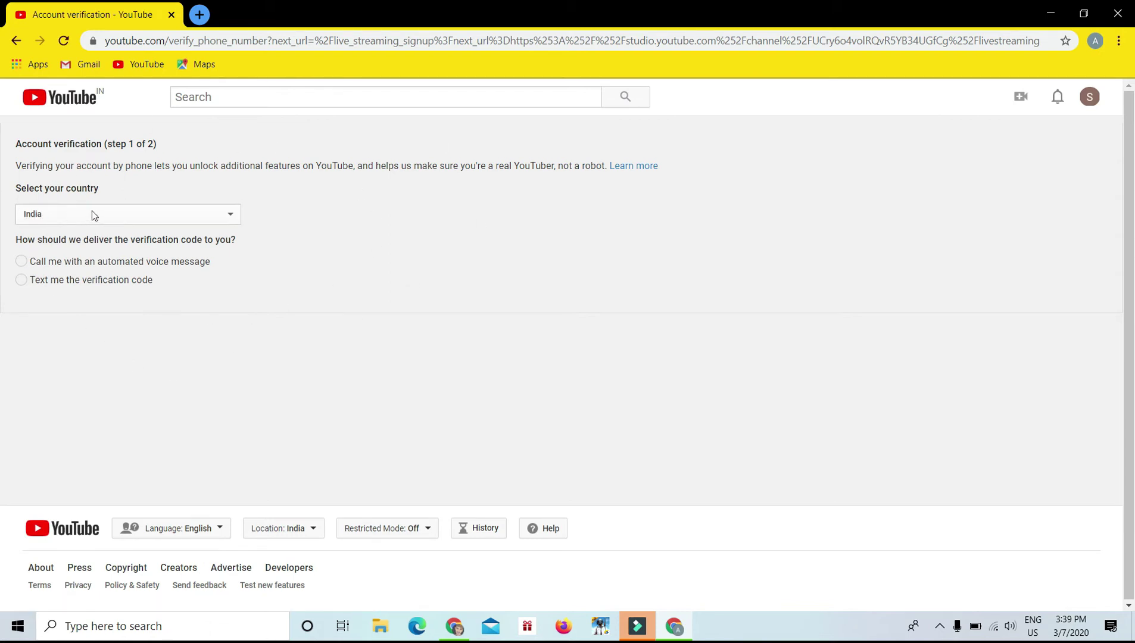
Request a text-message verification code for a phone number, then abandon verification after rejection
left_click(21, 280)
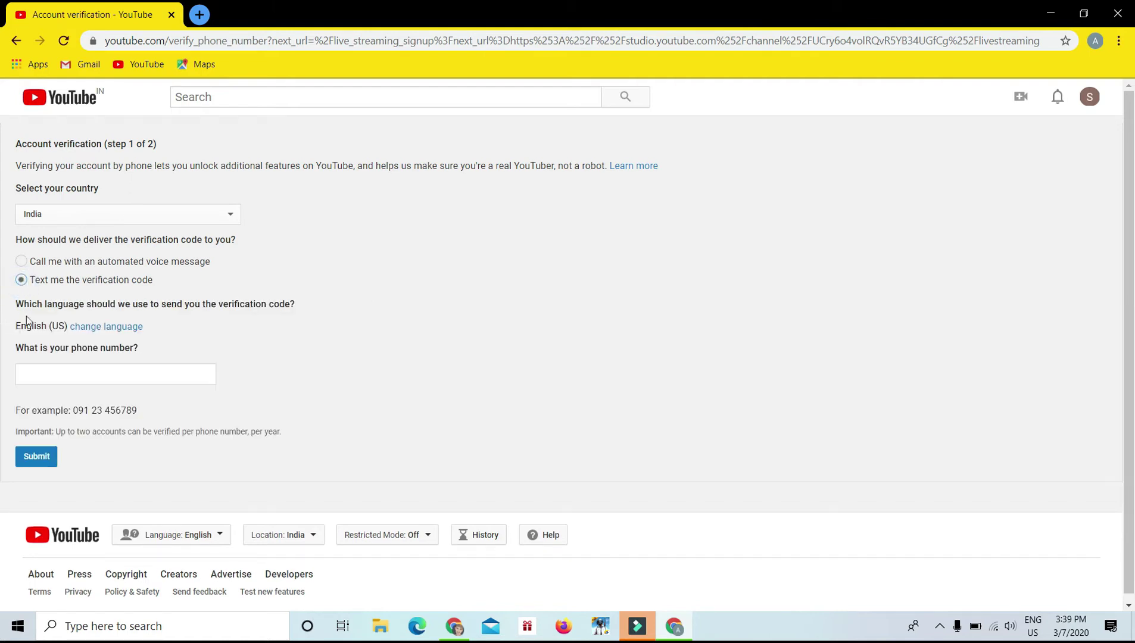
left_click(45, 377)
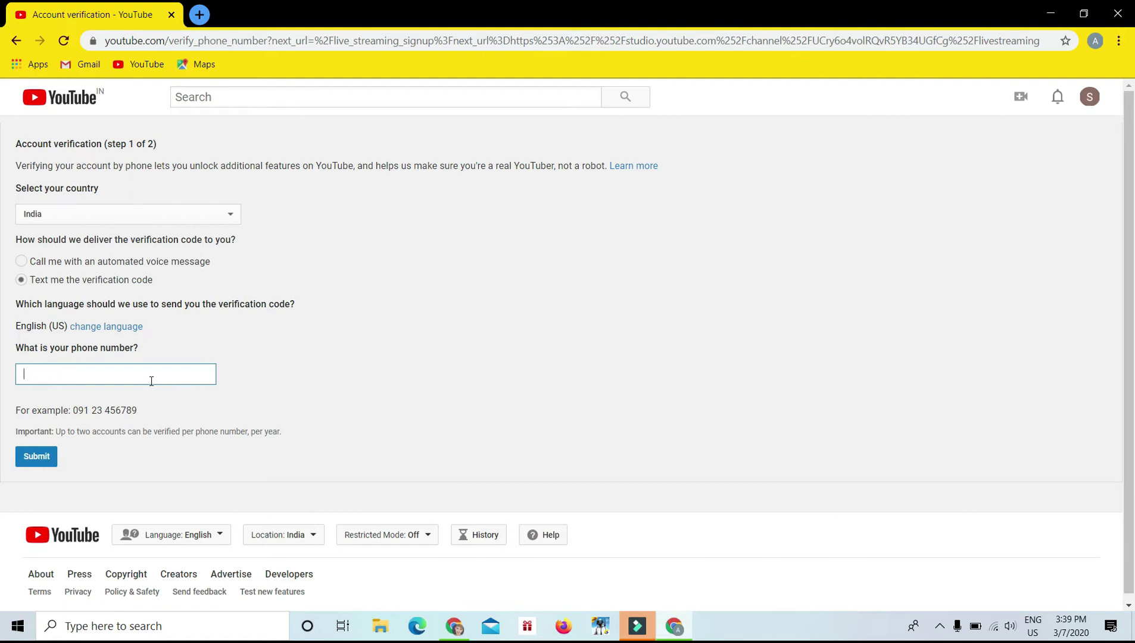
type("354586864")
left_click(39, 461)
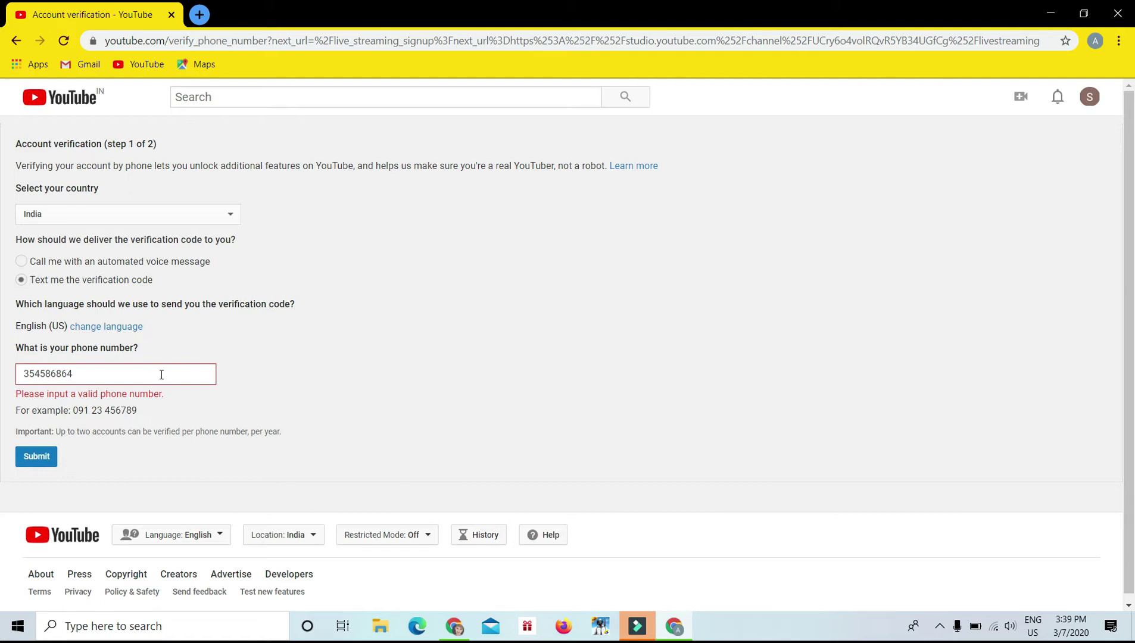
left_click(16, 41)
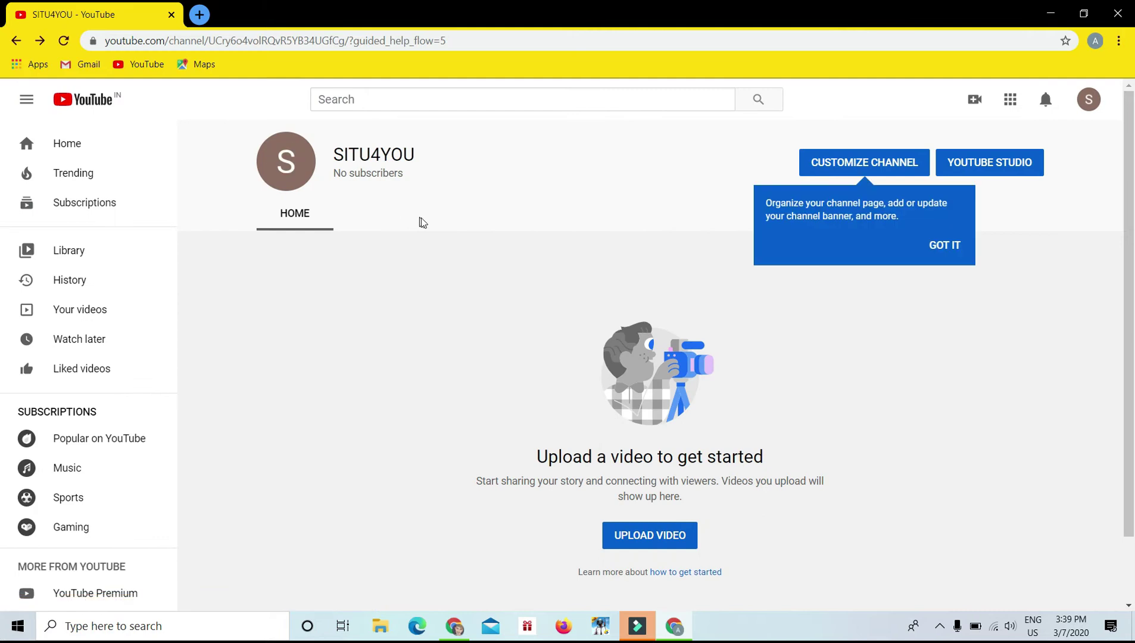
Open the SITU4YOU channel in YouTube Studio and dismiss the welcome dialog
left_click(975, 99)
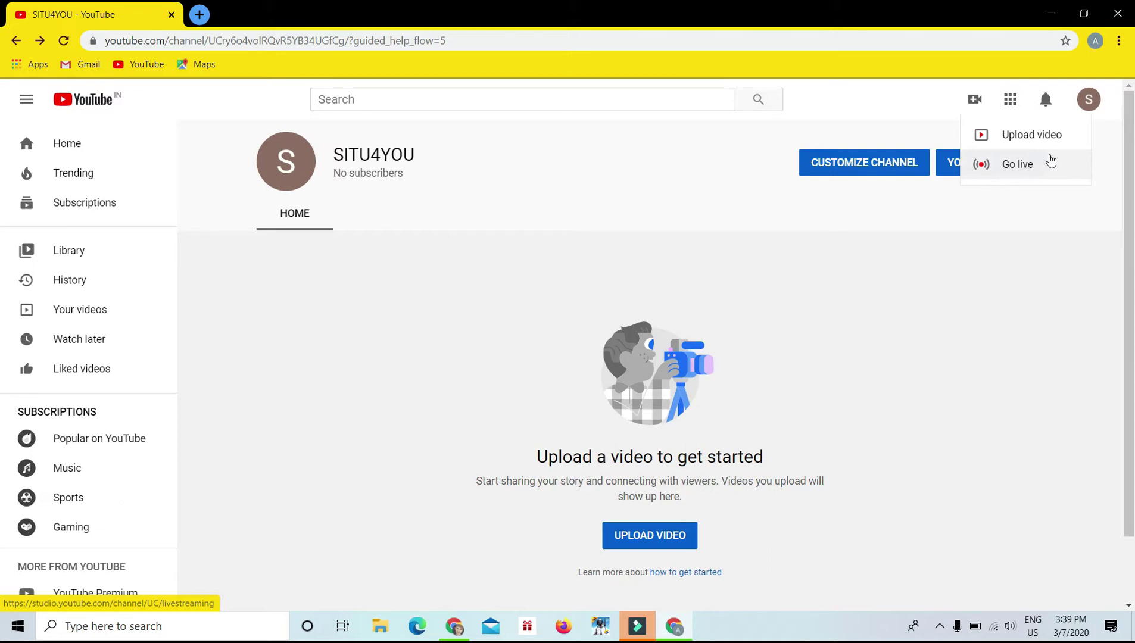
left_click(1031, 253)
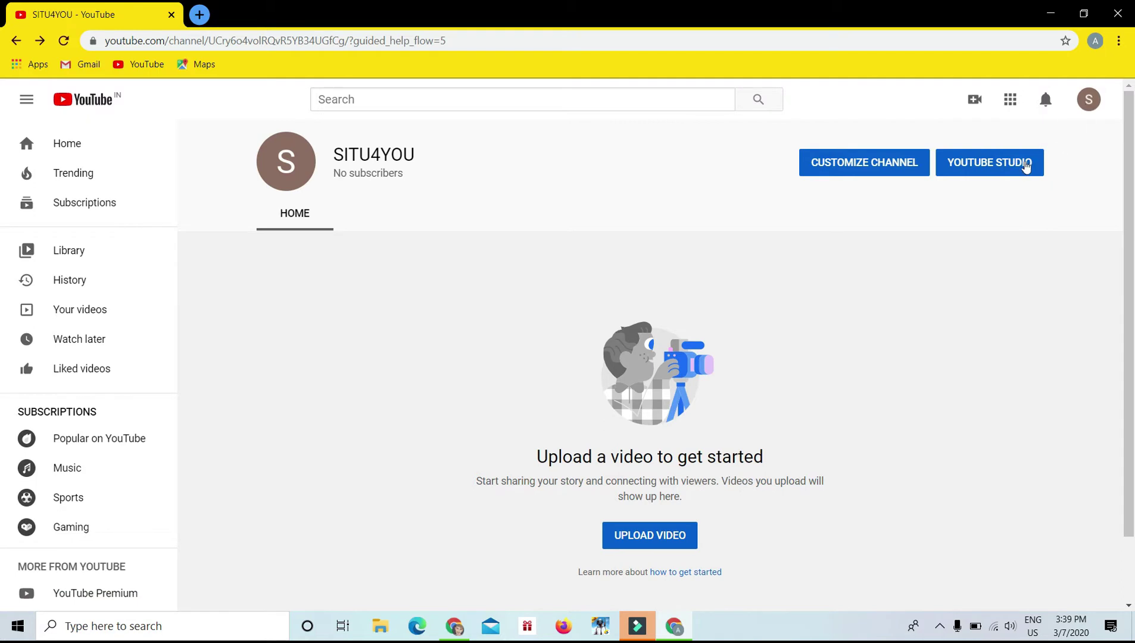
left_click(1020, 165)
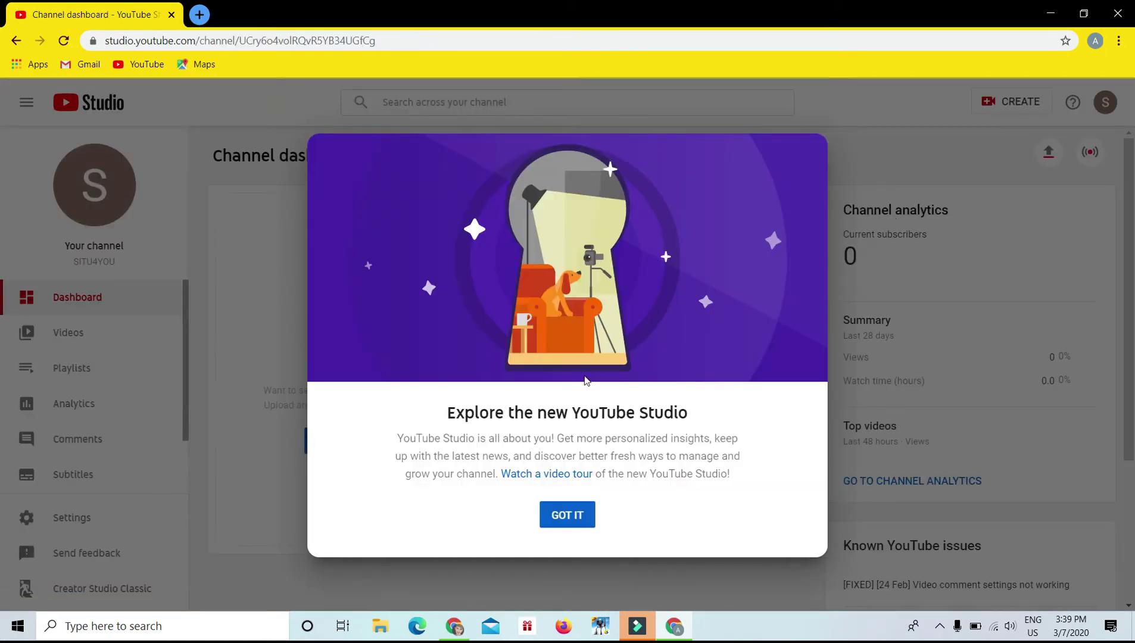
left_click(568, 524)
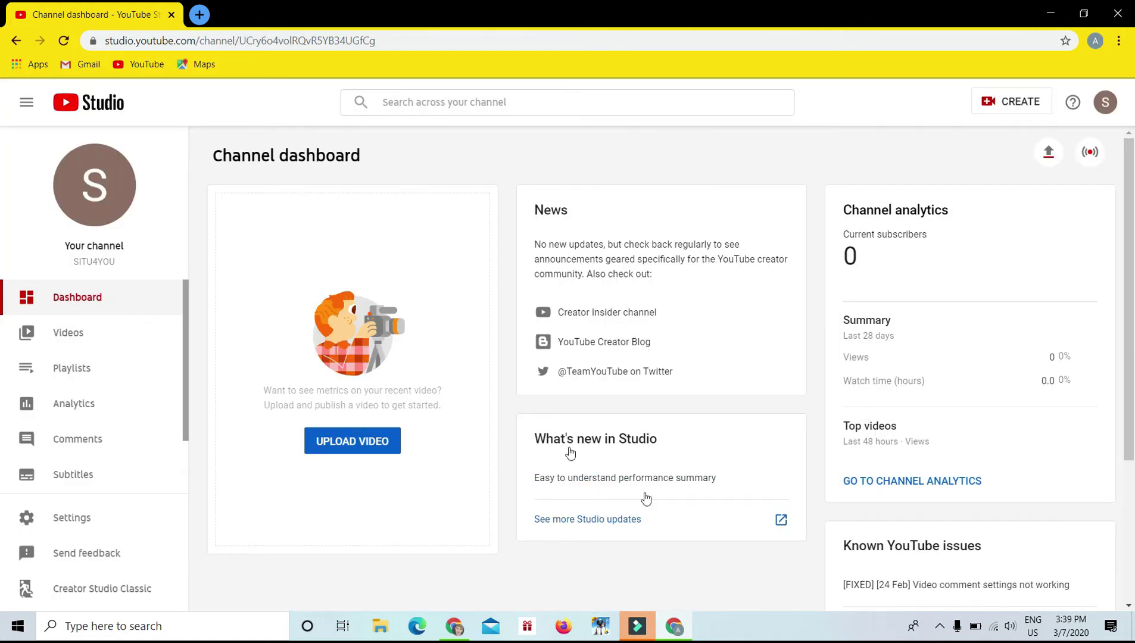
Choose Upload video from the camera Create menu to bring up the Upload video dialog
scroll(1126, 220, "down", 3)
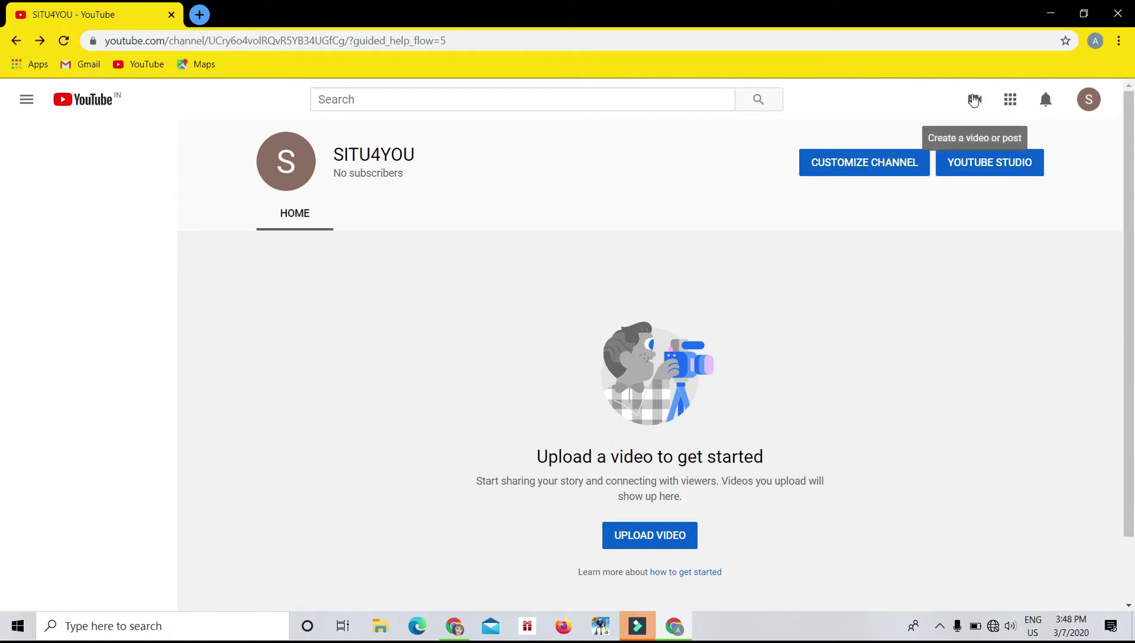
left_click(975, 99)
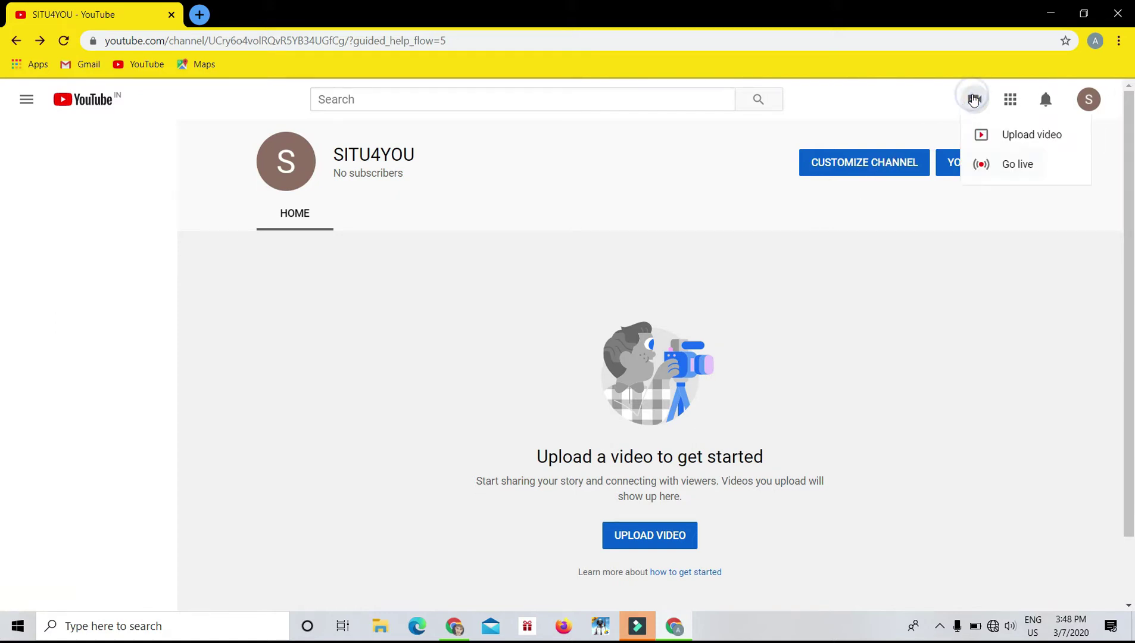
left_click(1022, 137)
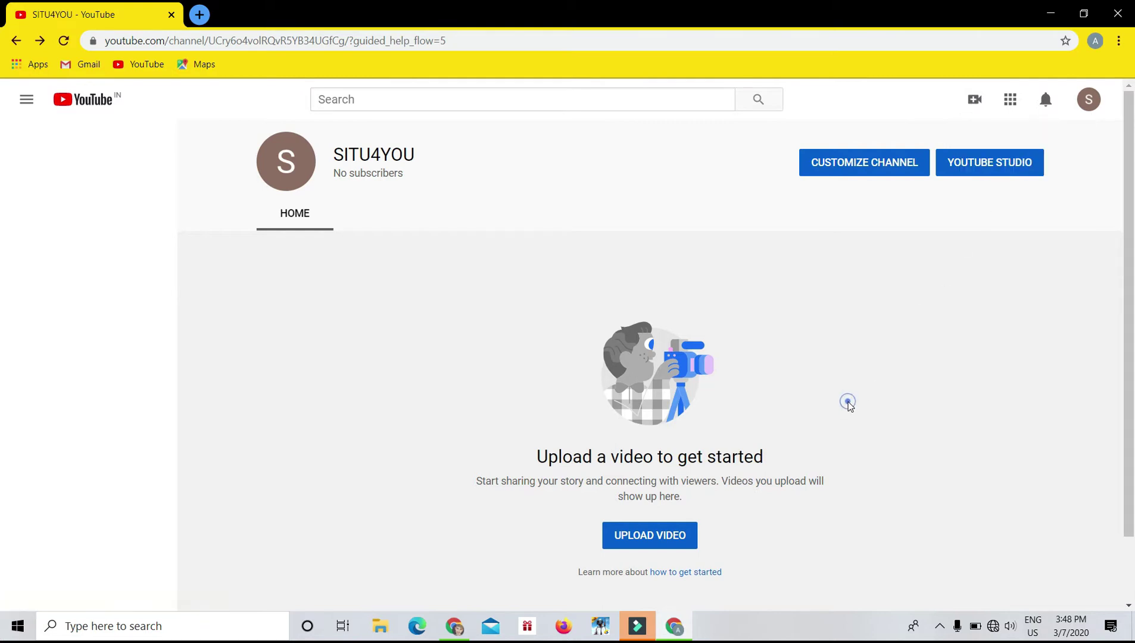
left_click(1002, 171)
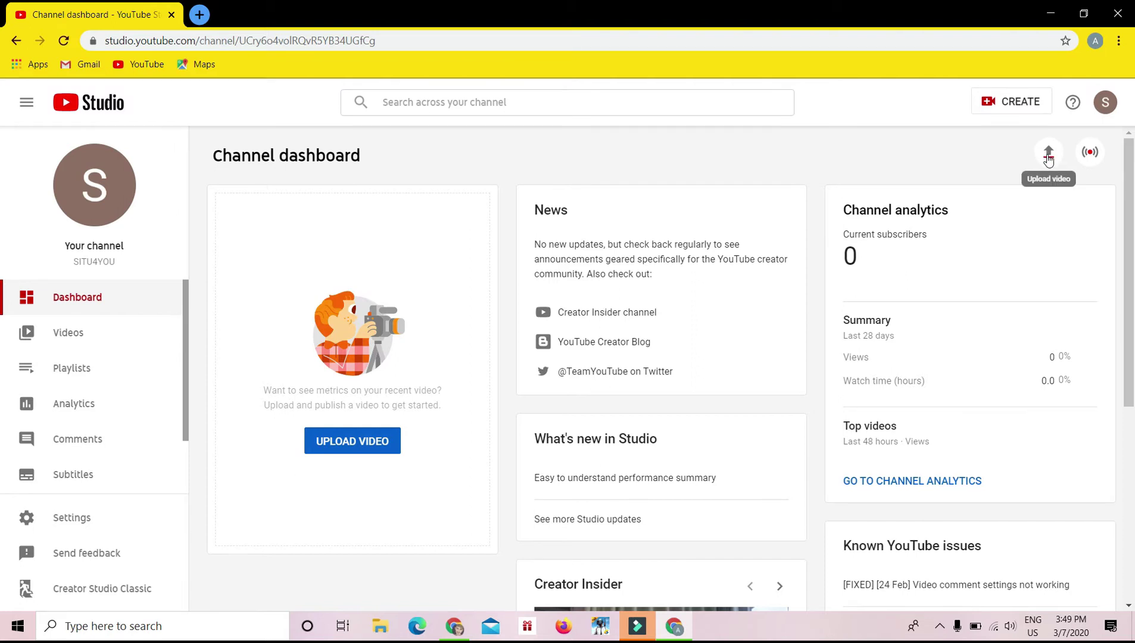
left_click(1017, 106)
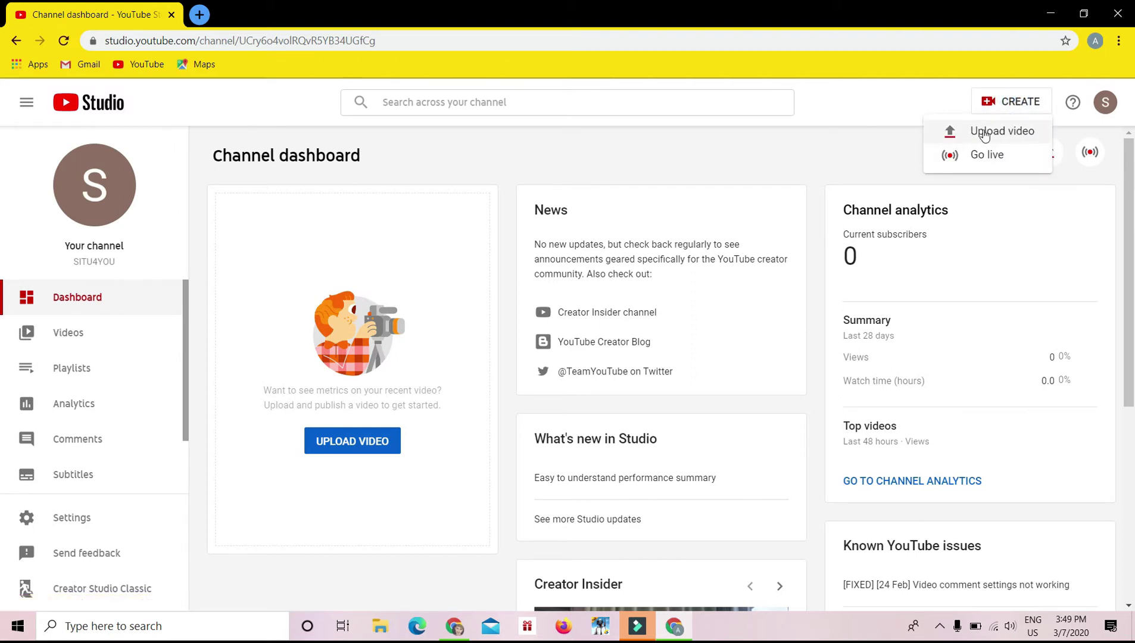
left_click(767, 156)
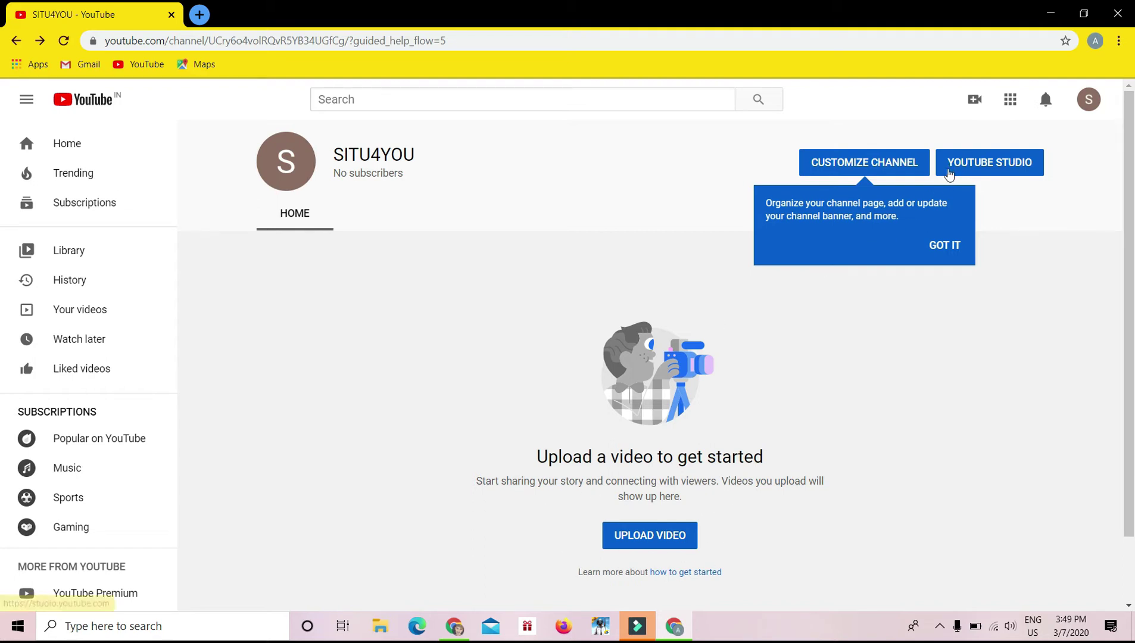
left_click(973, 101)
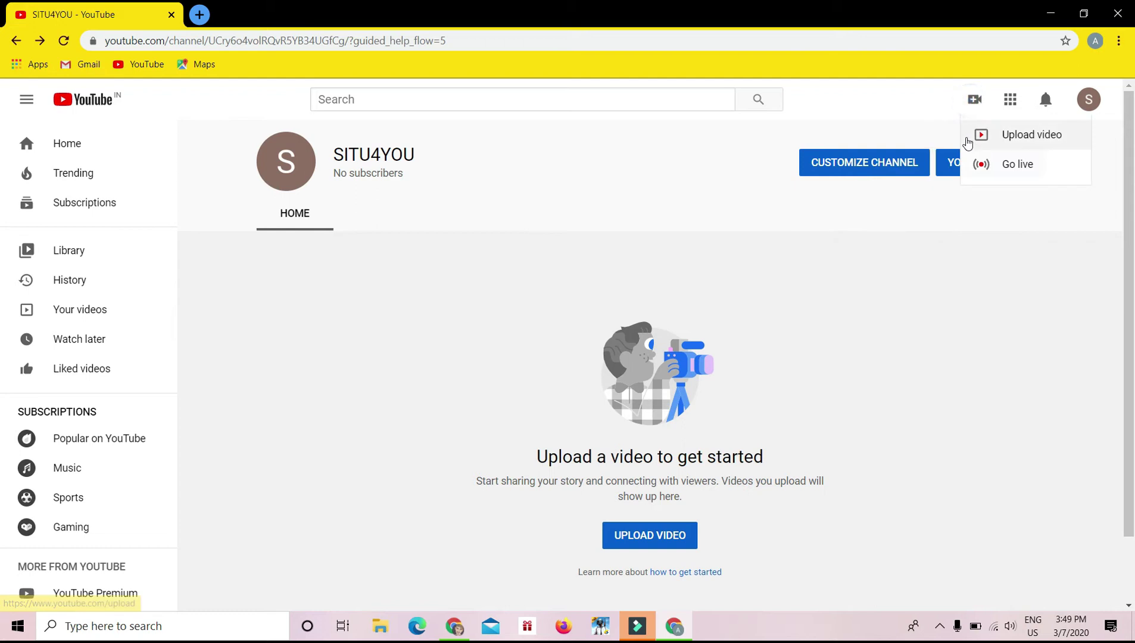
left_click(1012, 145)
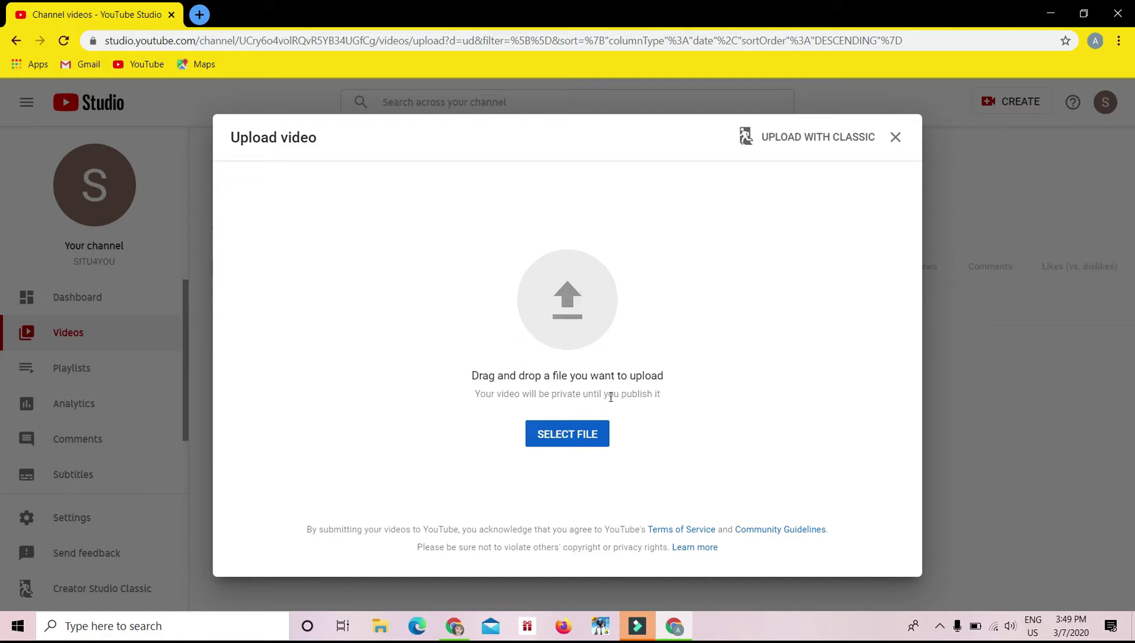
Cancel the SELECT FILE picker and launch File Explorer from the taskbar instead
left_click(568, 433)
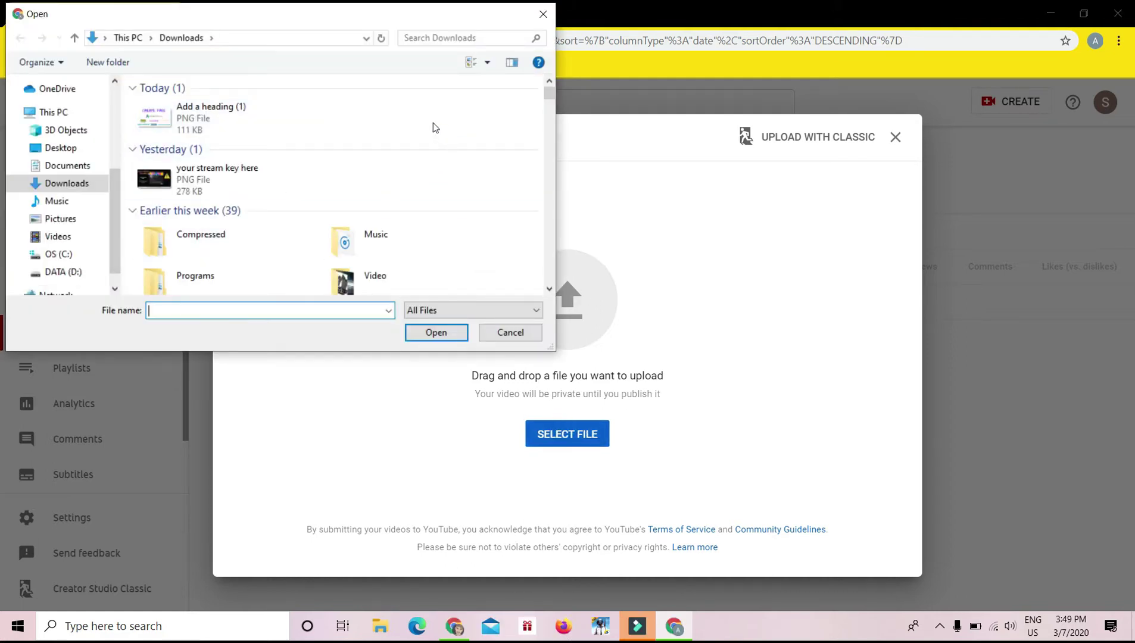
left_click(544, 14)
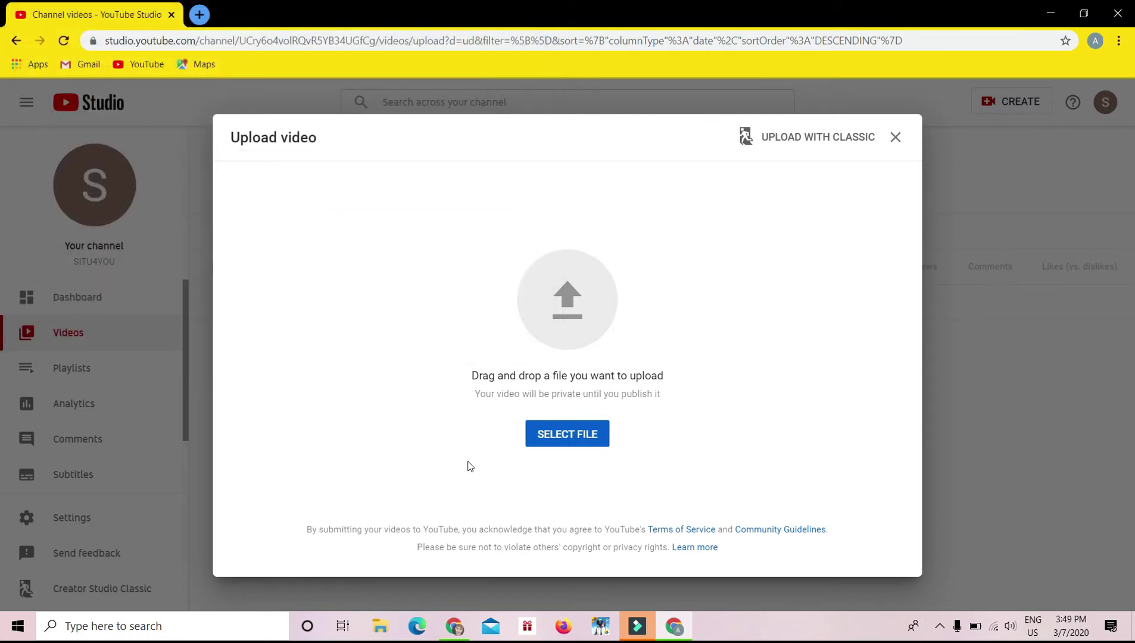
left_click(378, 629)
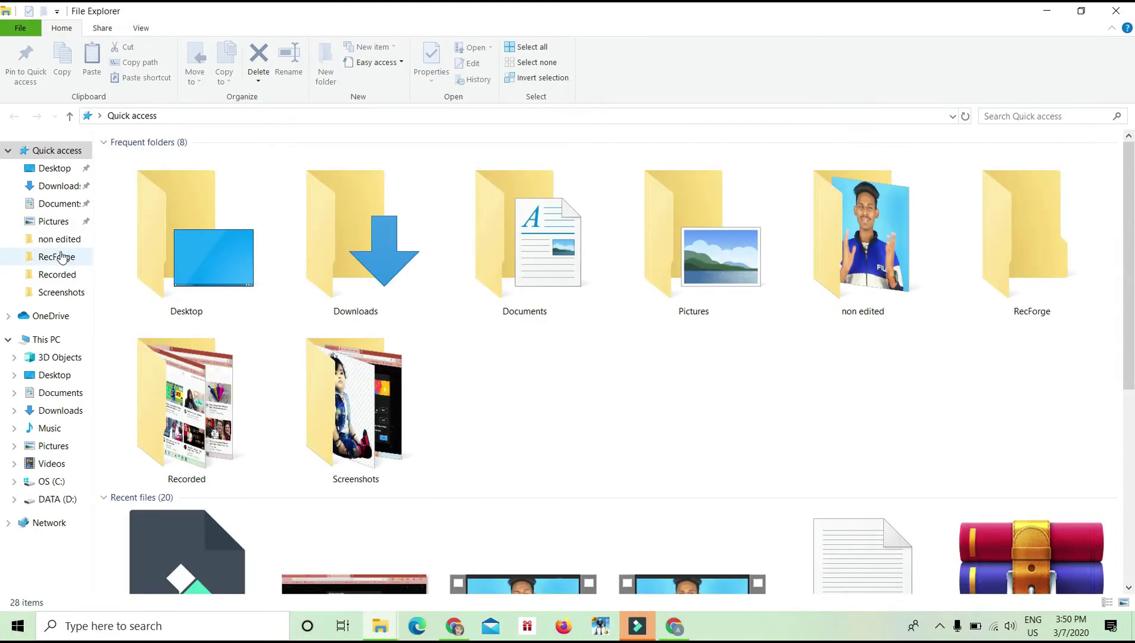
Navigate to the edited videos folder on D: and drag My Video5 into the upload window
left_click(60, 241)
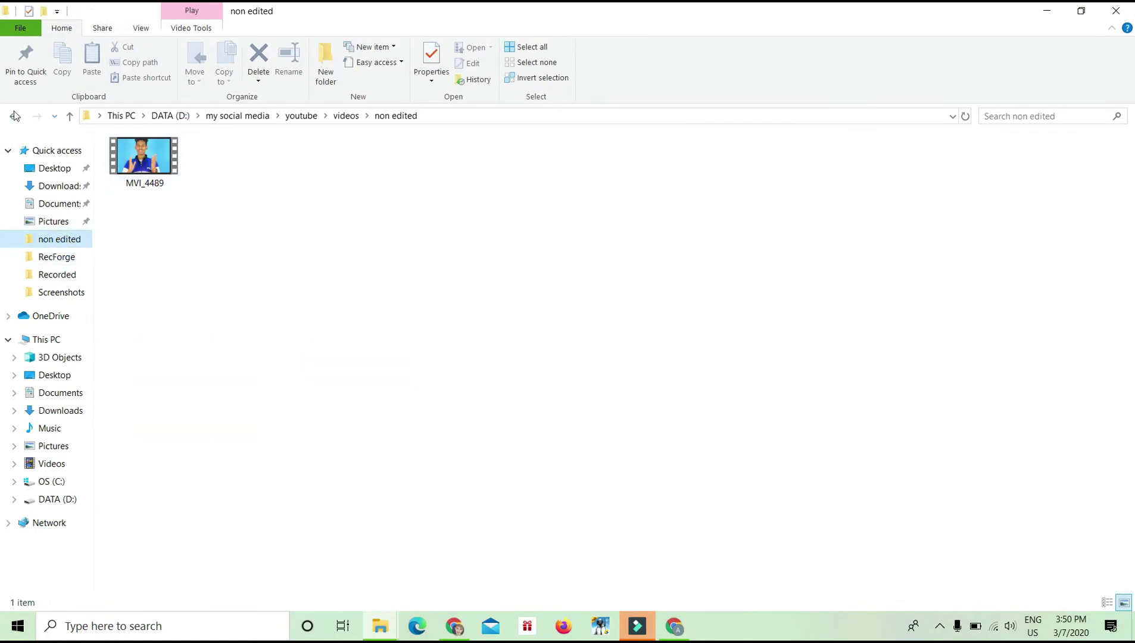
left_click(15, 115)
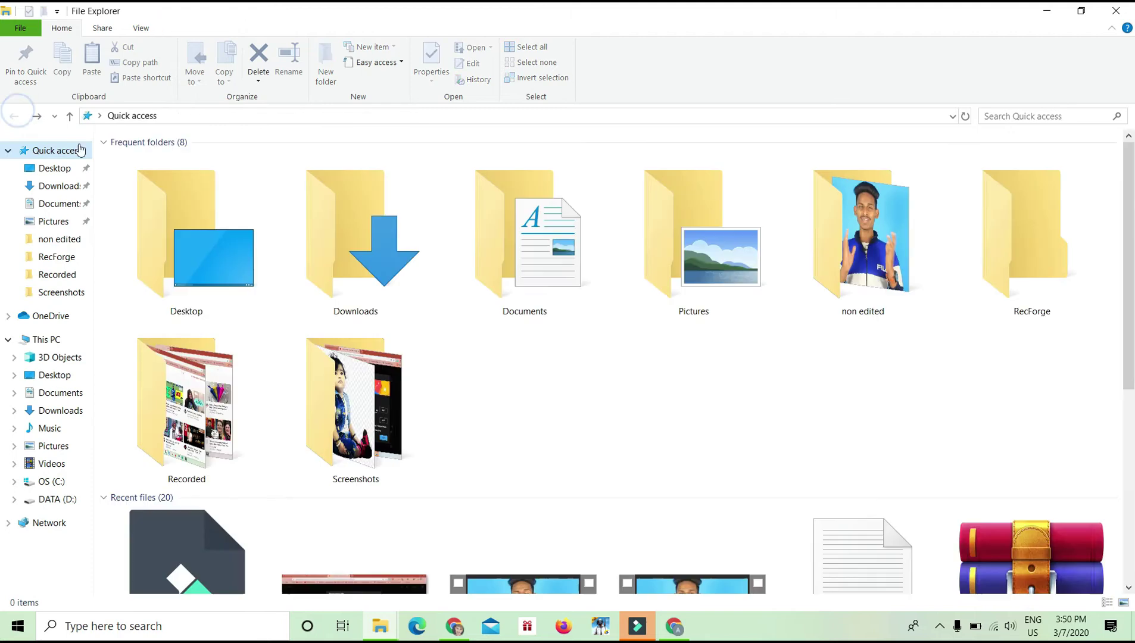
left_click(66, 239)
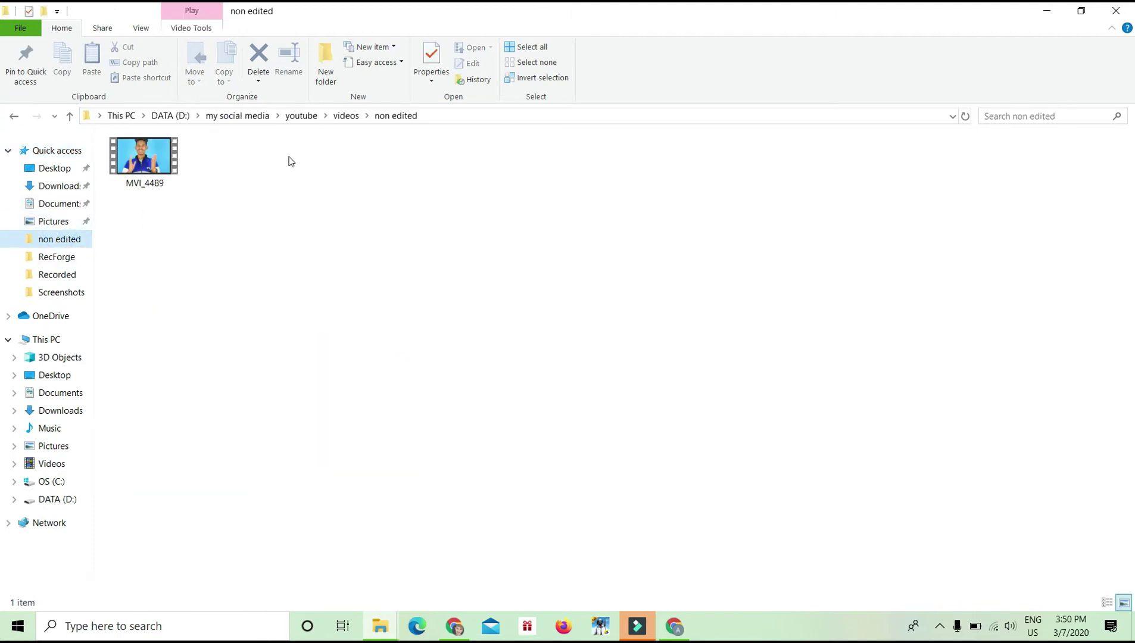
left_click(345, 117)
double_click(243, 155)
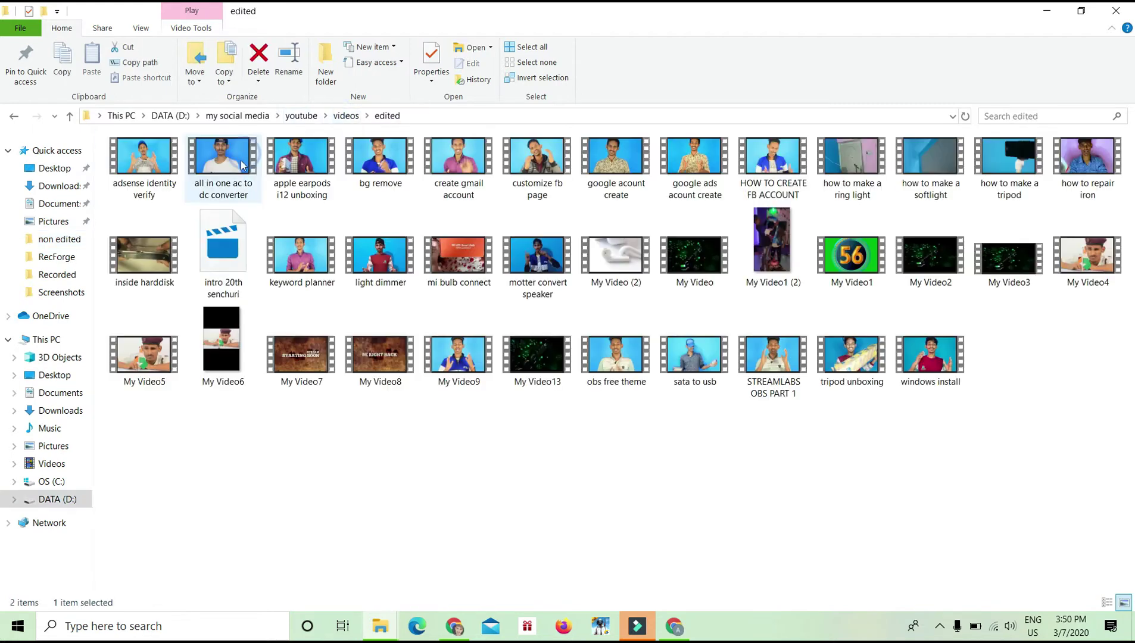
left_click_drag(156, 353, 569, 370)
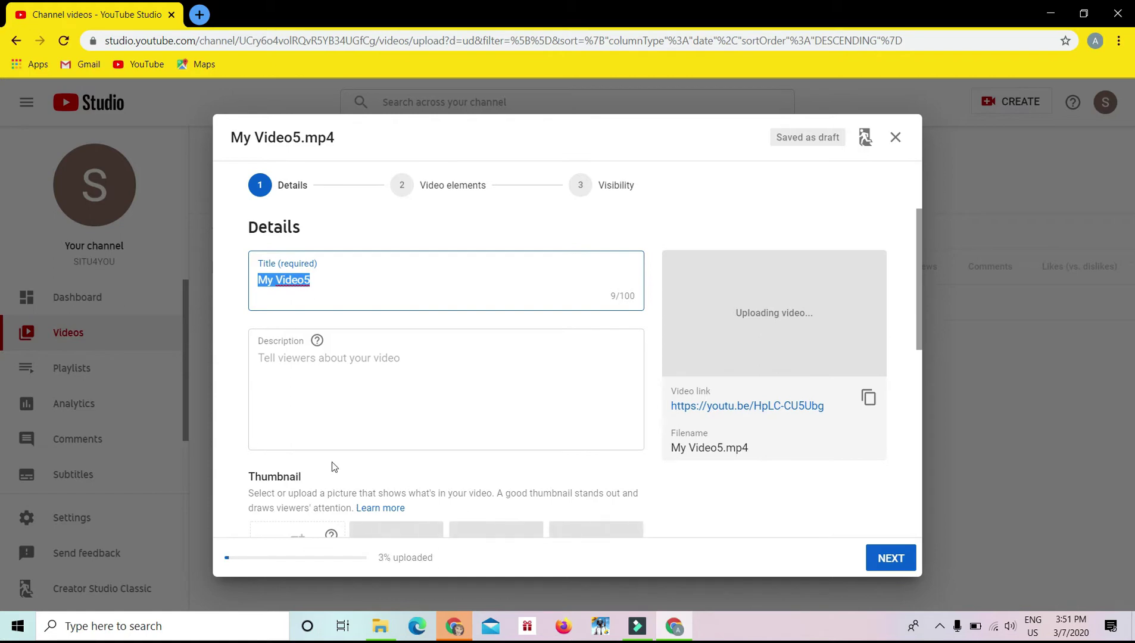
Replace the uploading video's title with SFDFHCNFG
left_click(333, 281)
key("ctrl+a")
key("BackSpace")
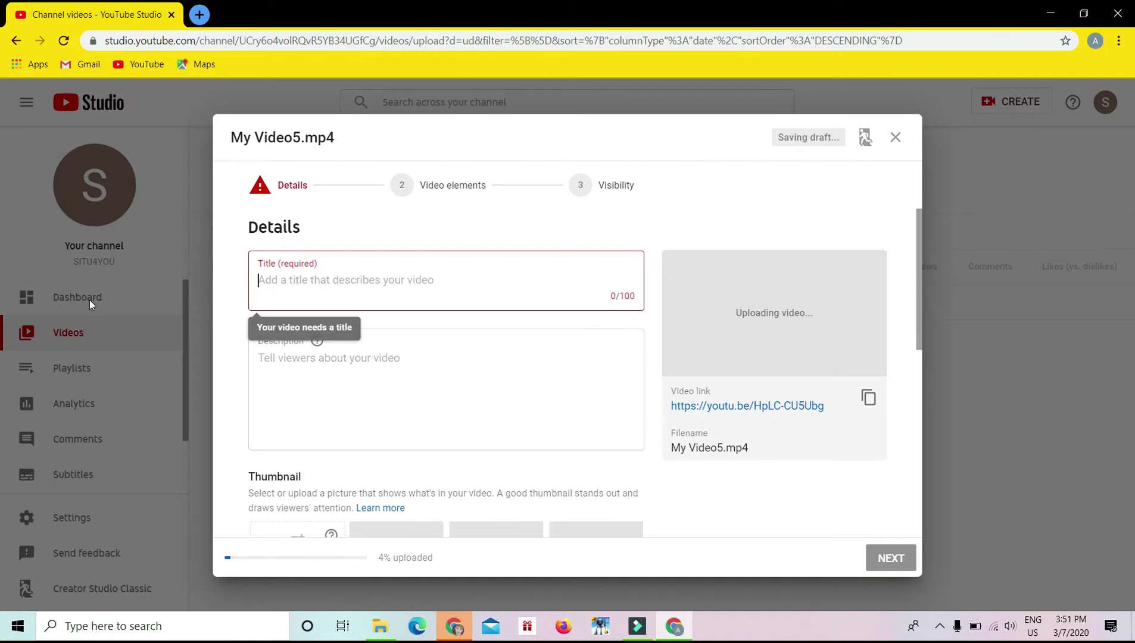
type("SFDFHCNFG")
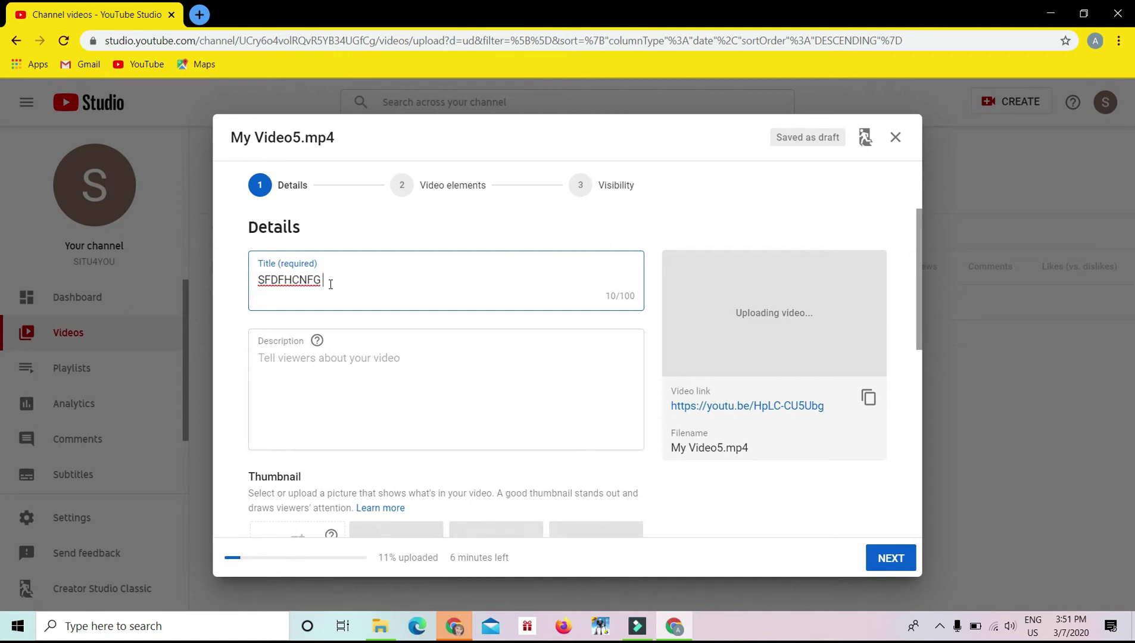
left_click(330, 284)
double_click(332, 282)
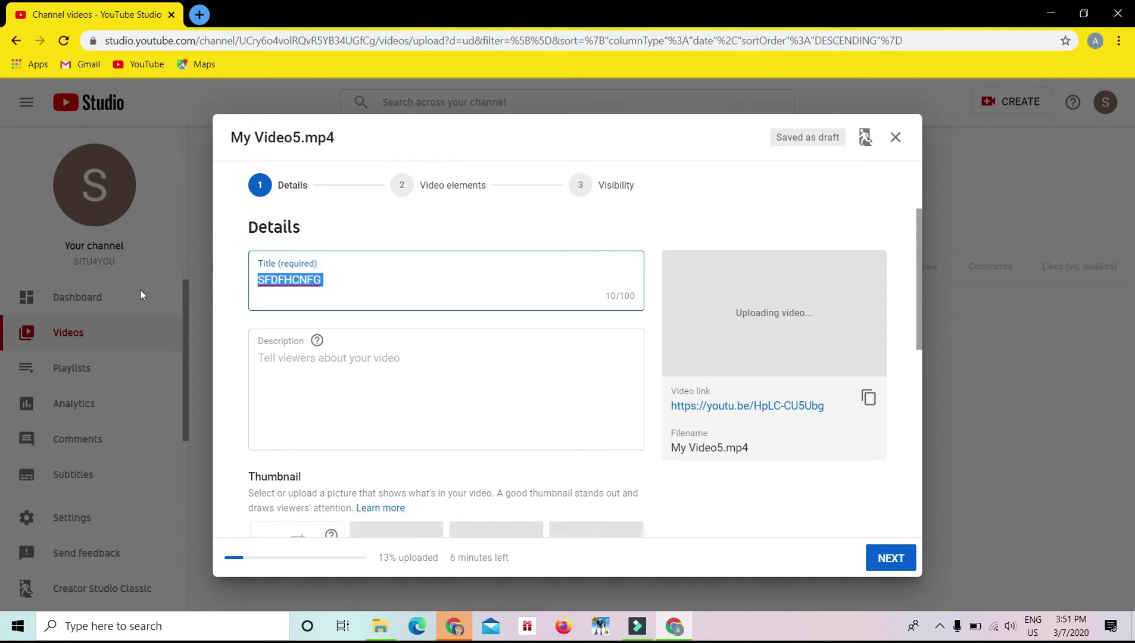
left_click(300, 394)
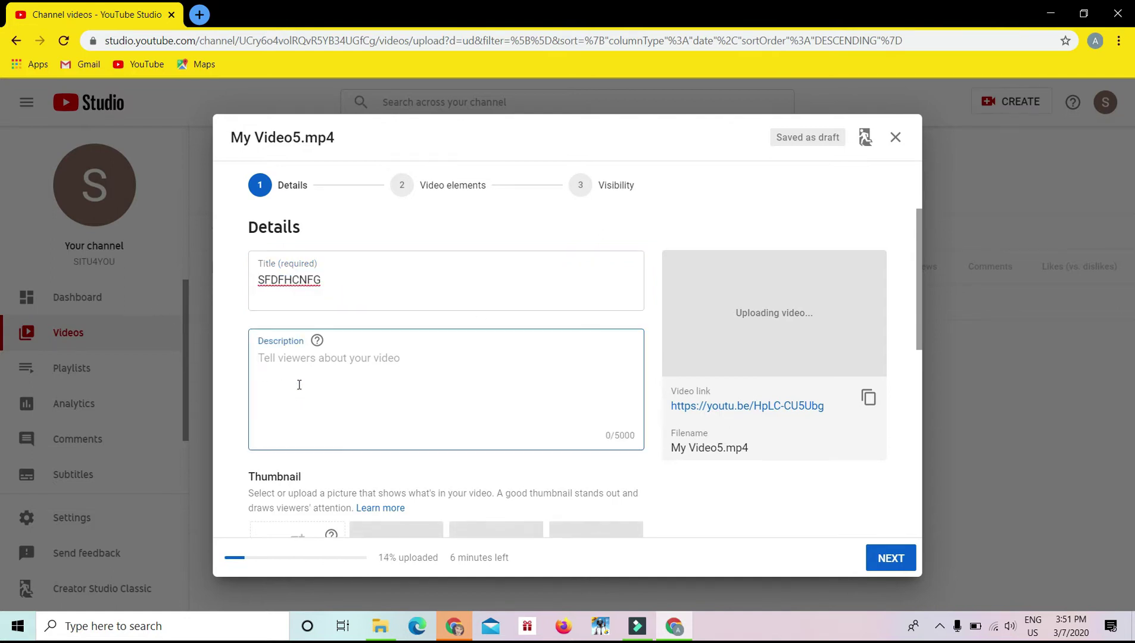
Enter FFDVNGJDD as the video description, then try adding a custom thumbnail
left_click(276, 359)
type("F")
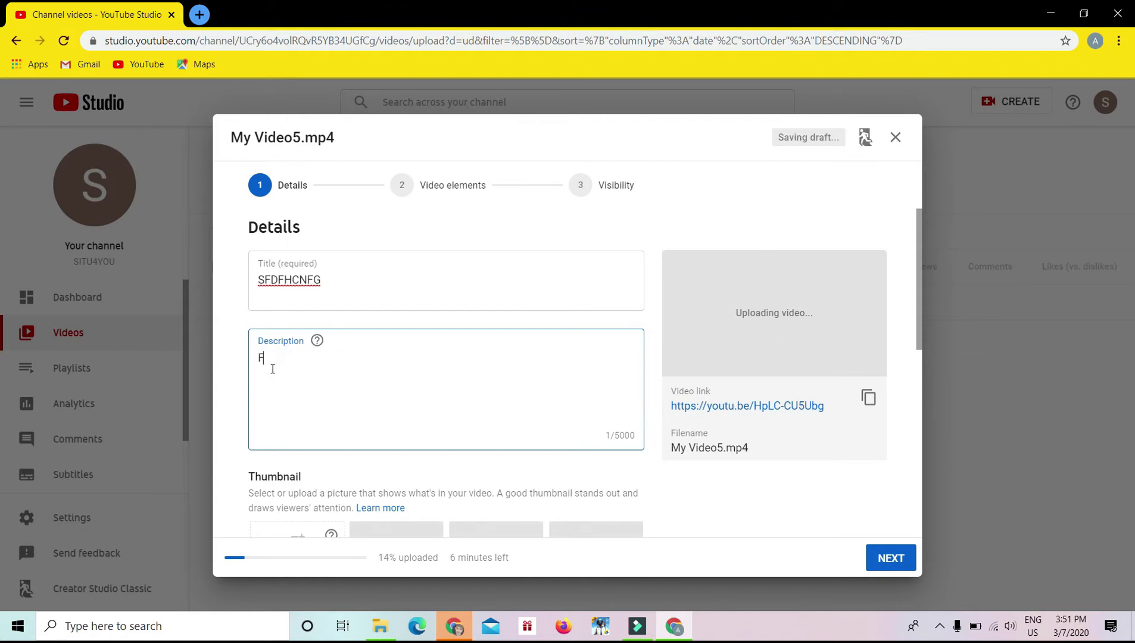
type("FDVNGJDD")
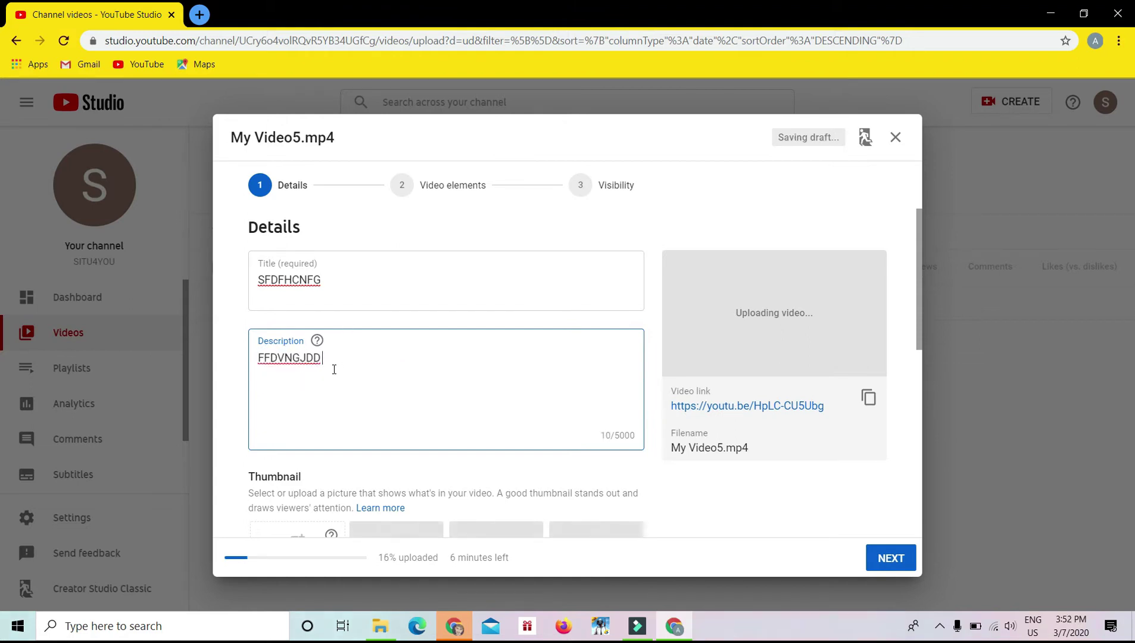
left_click_drag(329, 357, 204, 368)
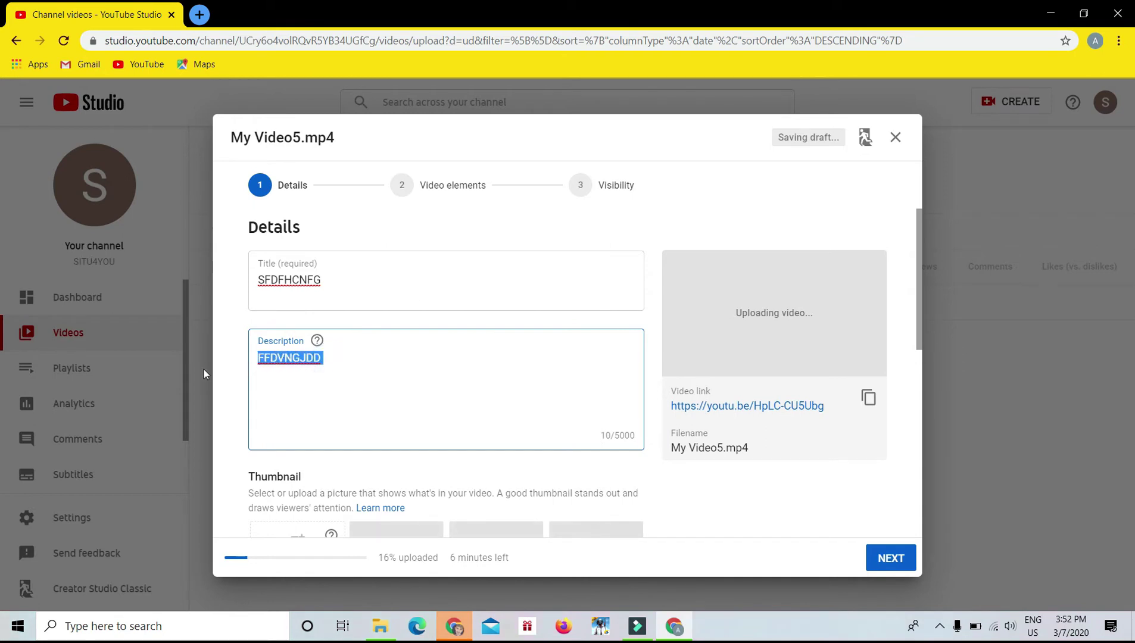
left_click(304, 377)
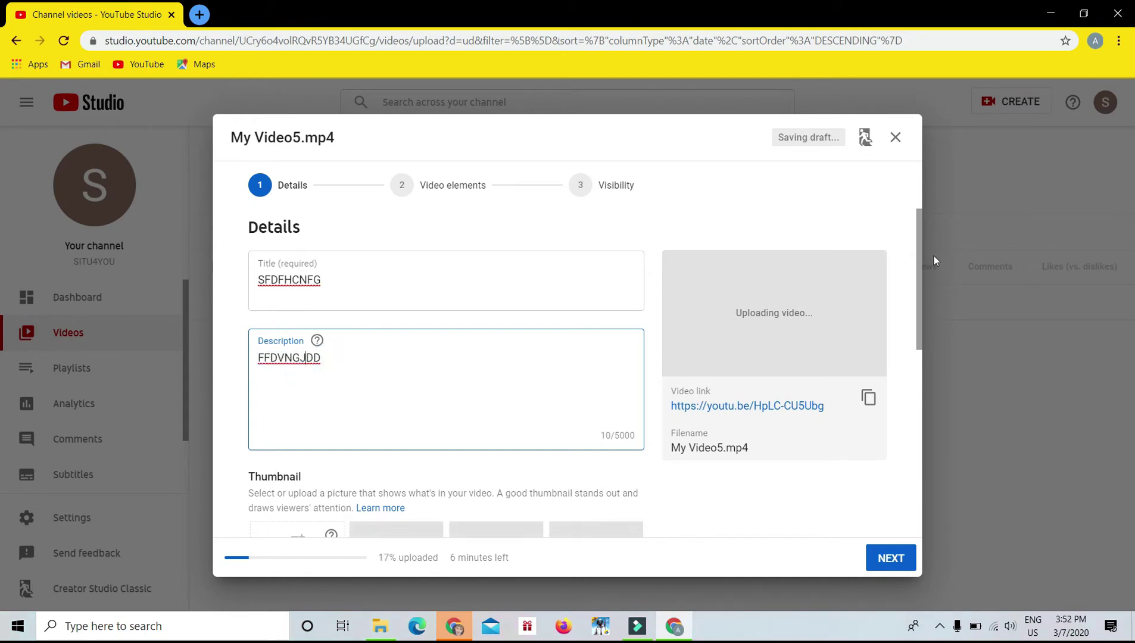
left_click_drag(920, 249, 898, 347)
left_click(300, 332)
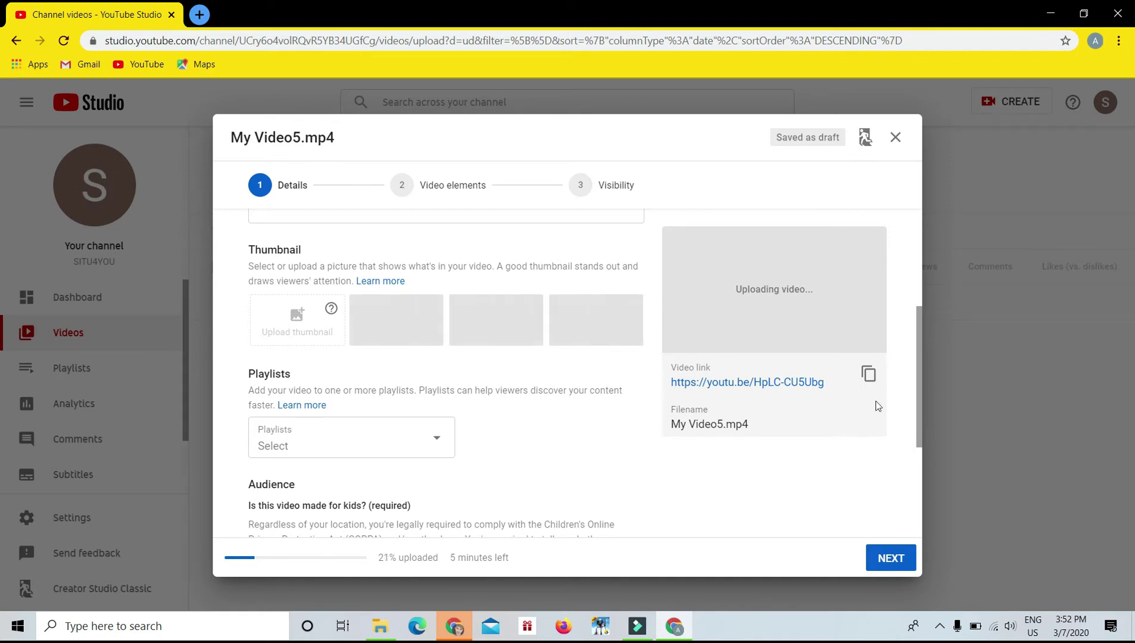
left_click_drag(916, 334, 918, 388)
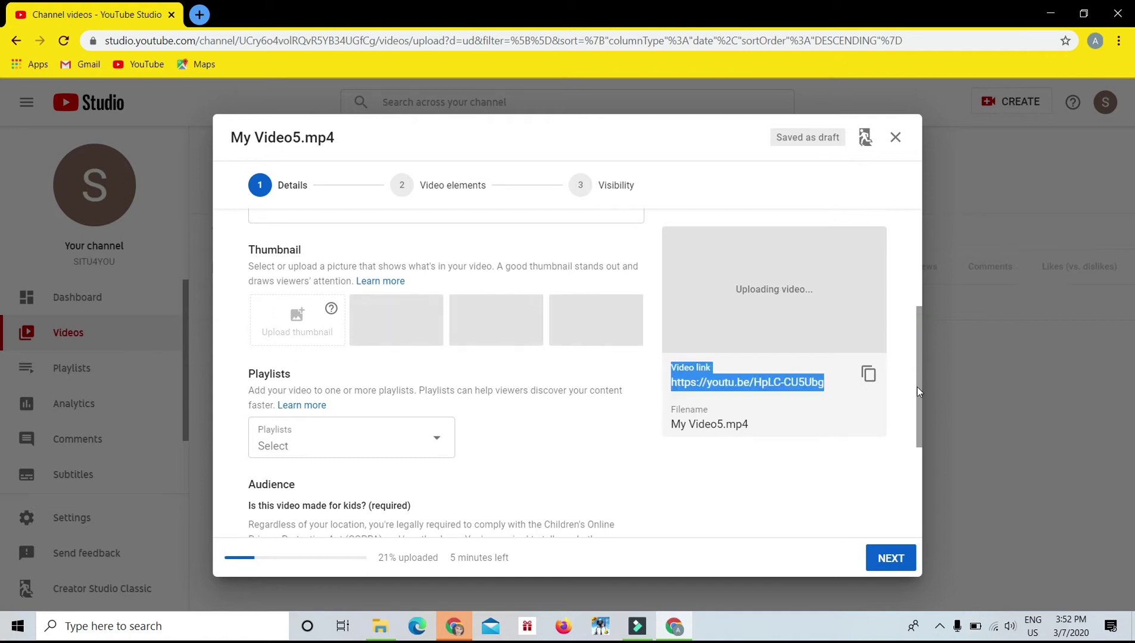
left_click(793, 472)
left_click_drag(919, 343, 903, 381)
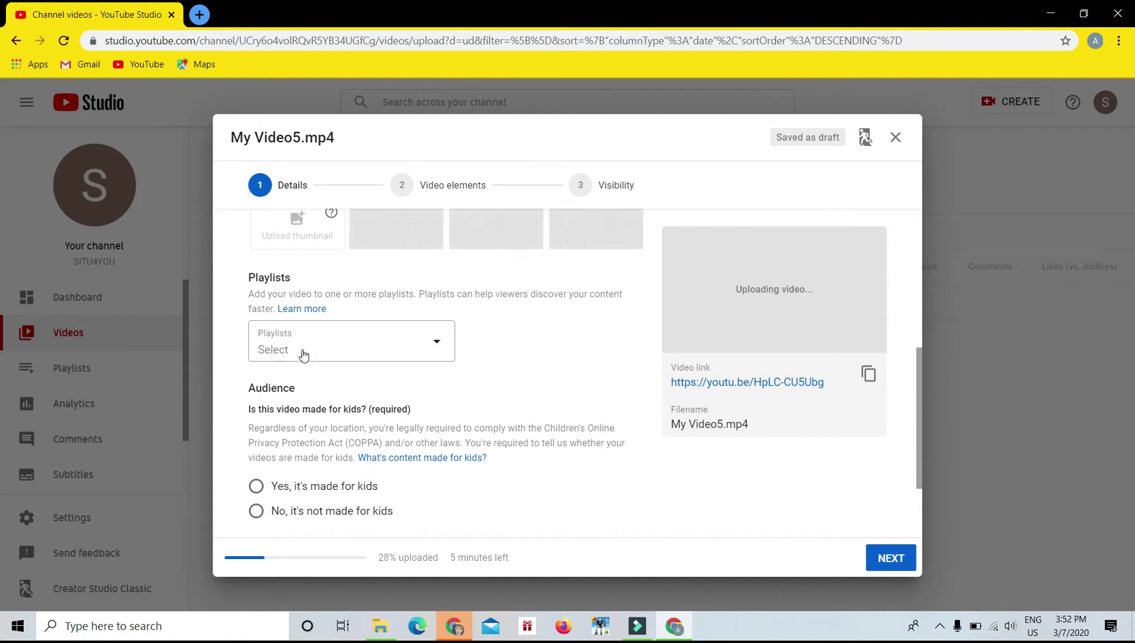
left_click(286, 339)
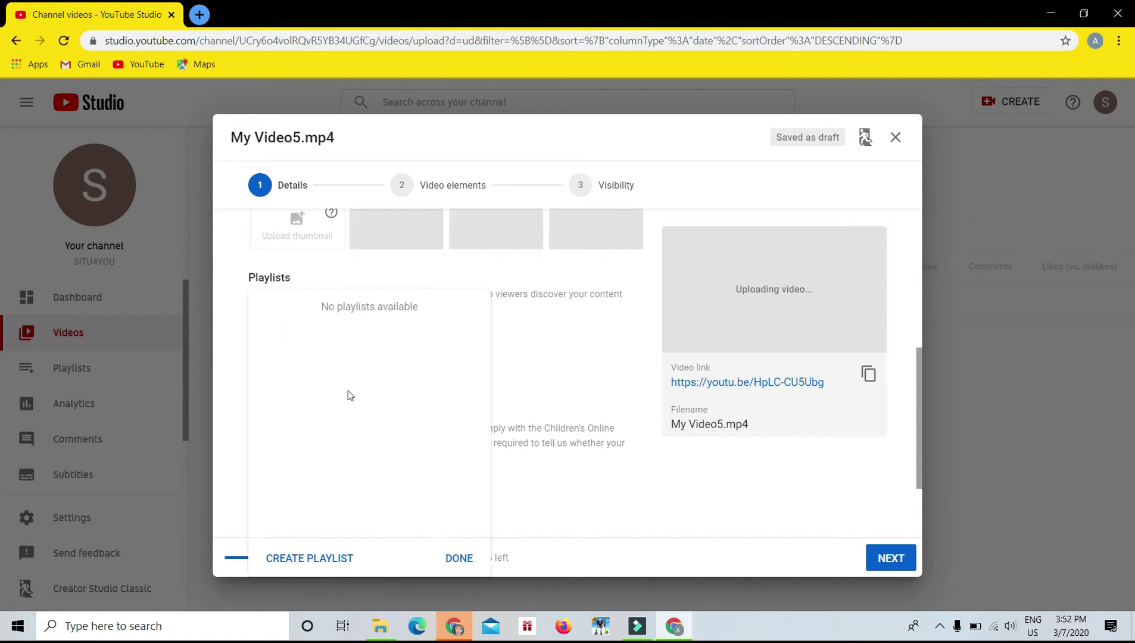
left_click(574, 481)
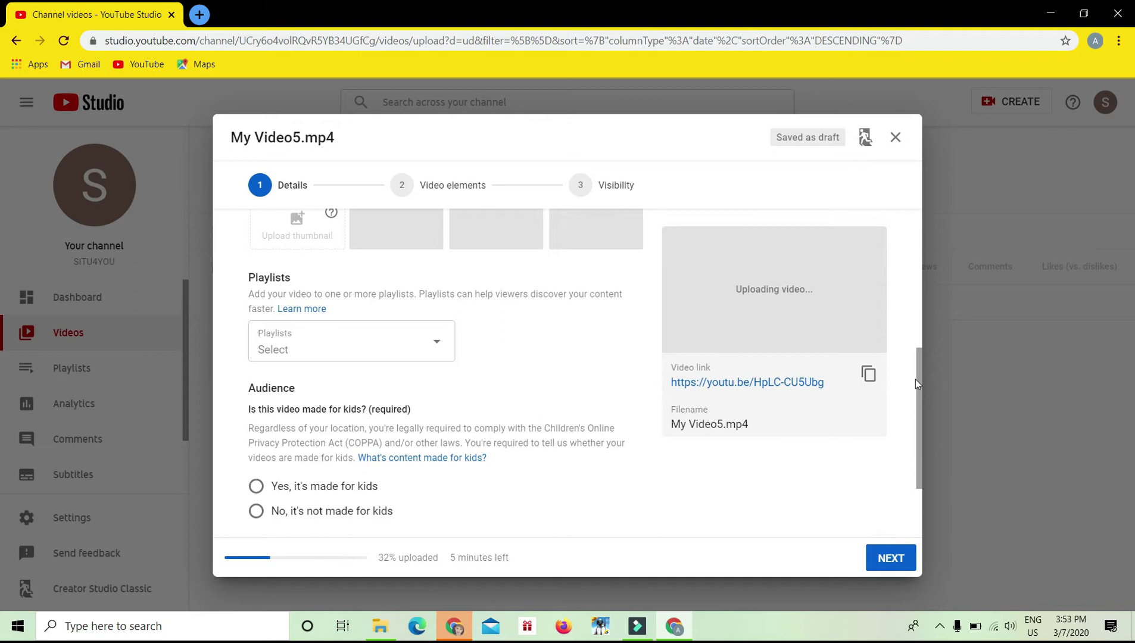
left_click_drag(919, 385, 913, 429)
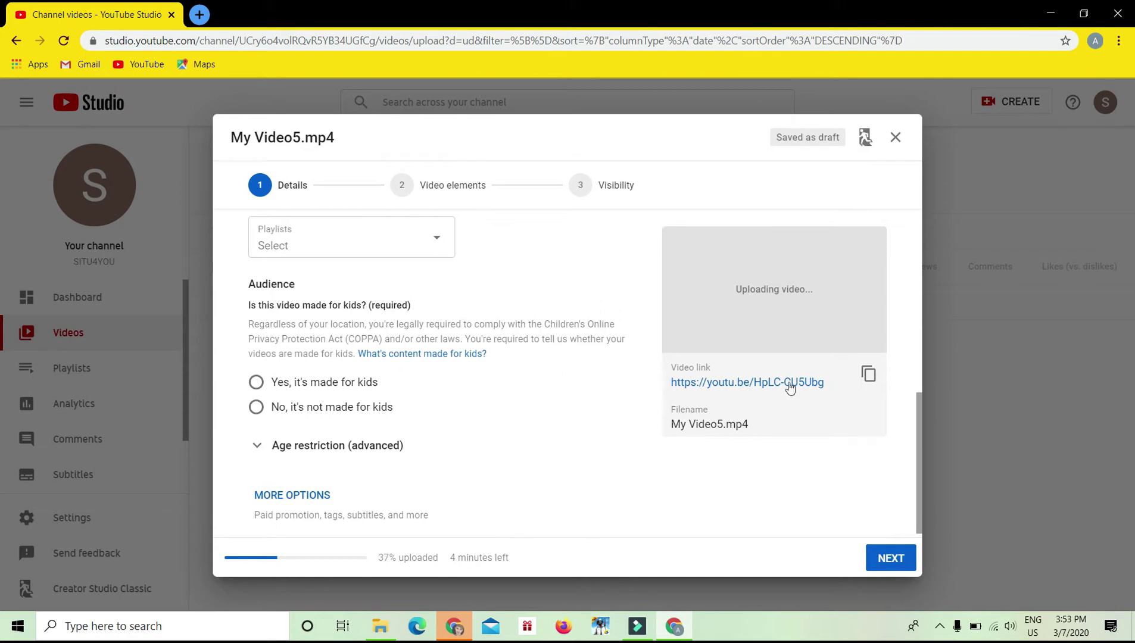
left_click_drag(921, 444, 918, 422)
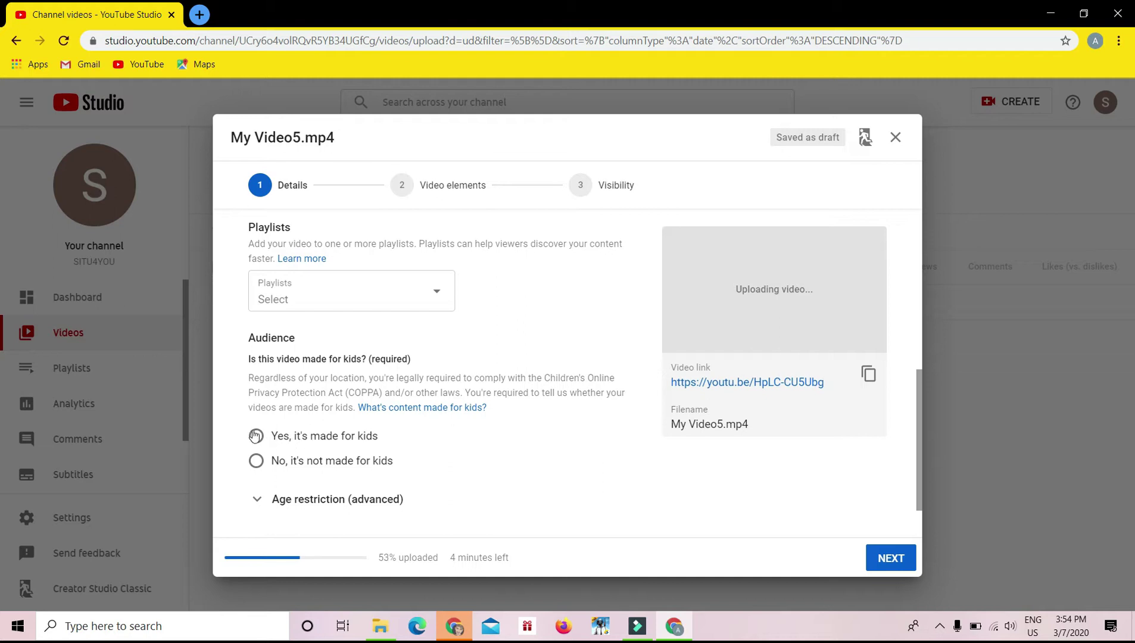
Set the audience to 'No, it's not made for kids' and return to the top of the form
left_click(258, 464)
left_click(917, 420)
left_click_drag(917, 423, 919, 455)
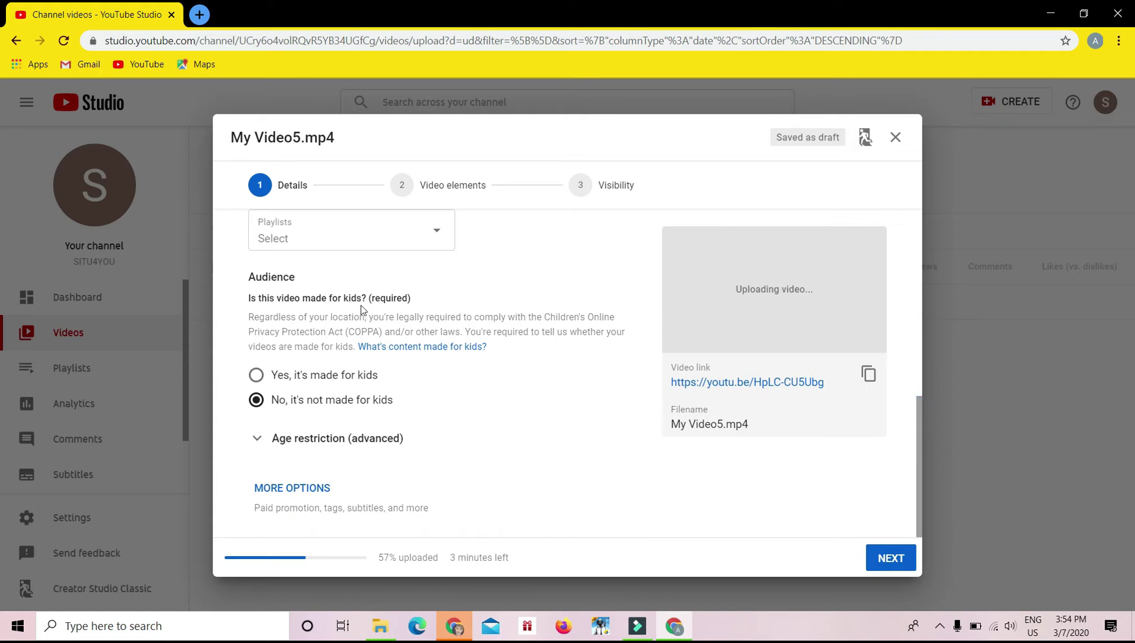
left_click_drag(919, 432, 901, 319)
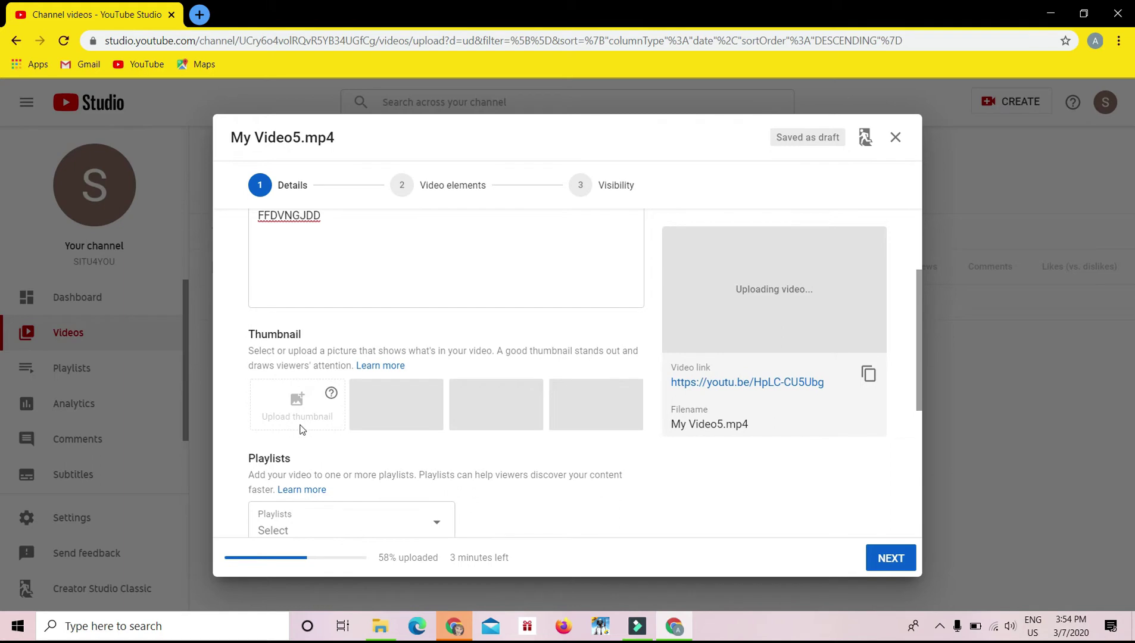
Advance from Details through Video elements to the Visibility step
left_click(891, 559)
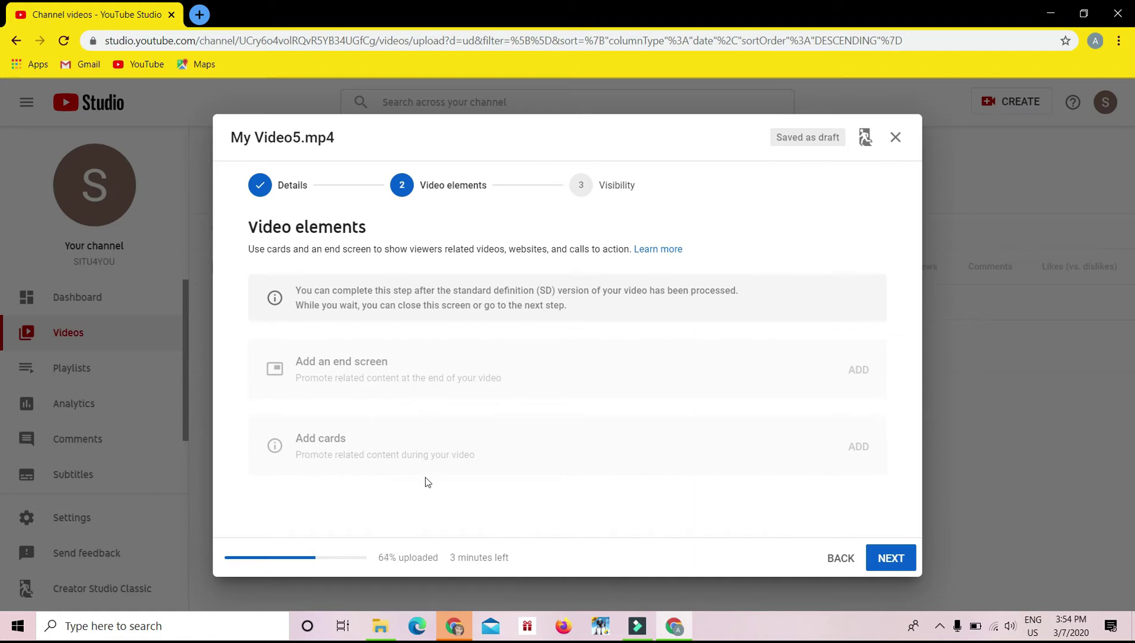
left_click(889, 560)
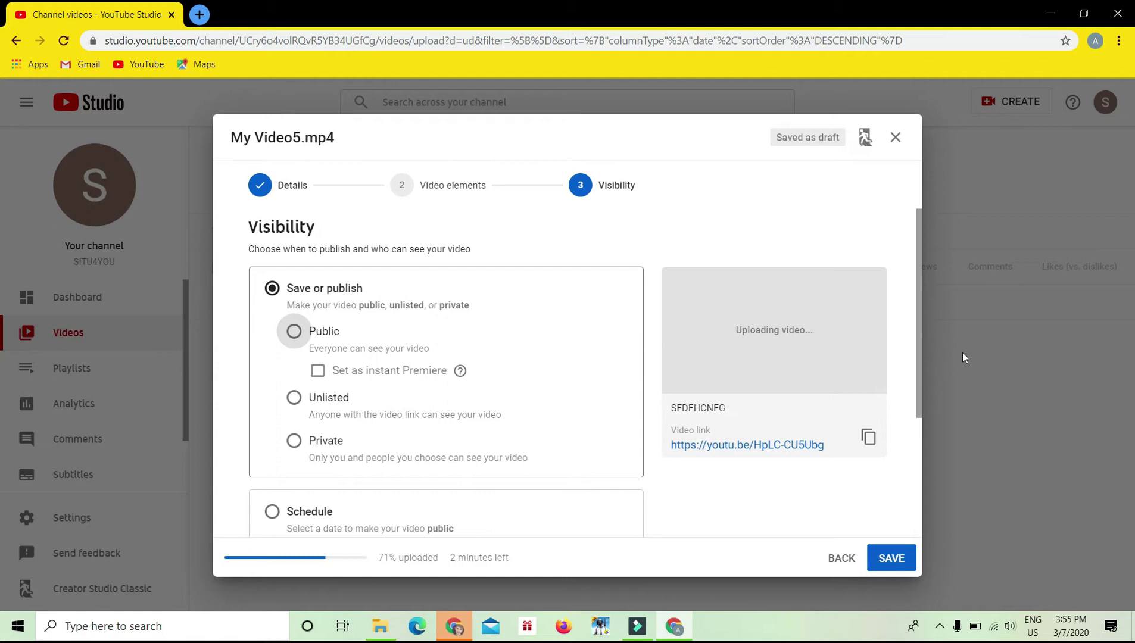
Choose Schedule on the Visibility step, set for Mar 8, 2020 at 12:00 AM
left_click_drag(923, 307, 921, 325)
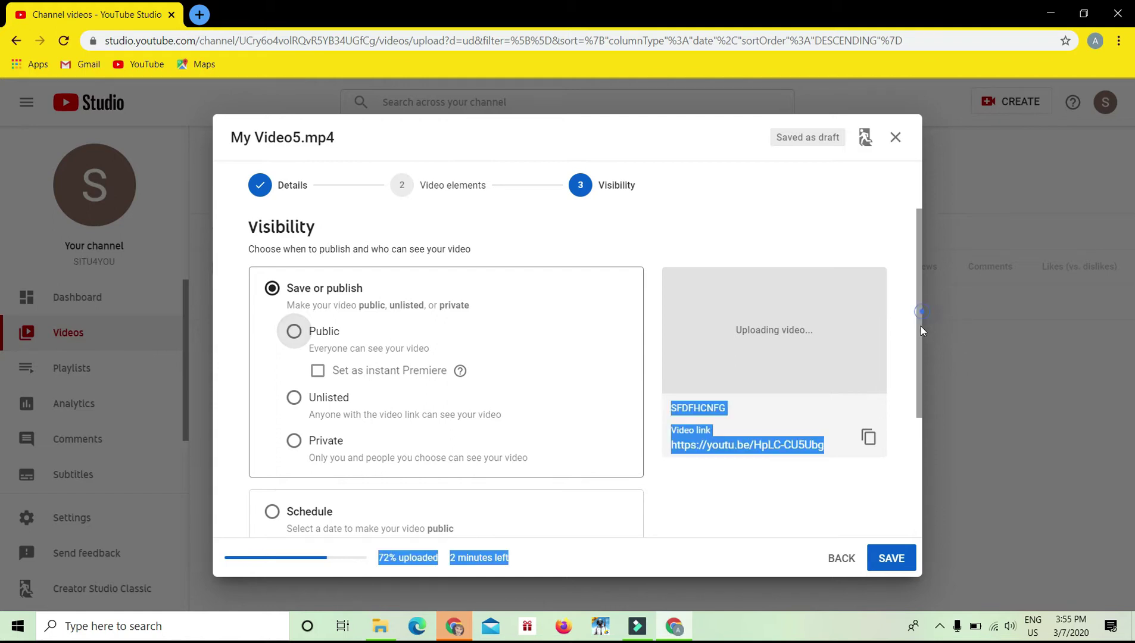
left_click(826, 225)
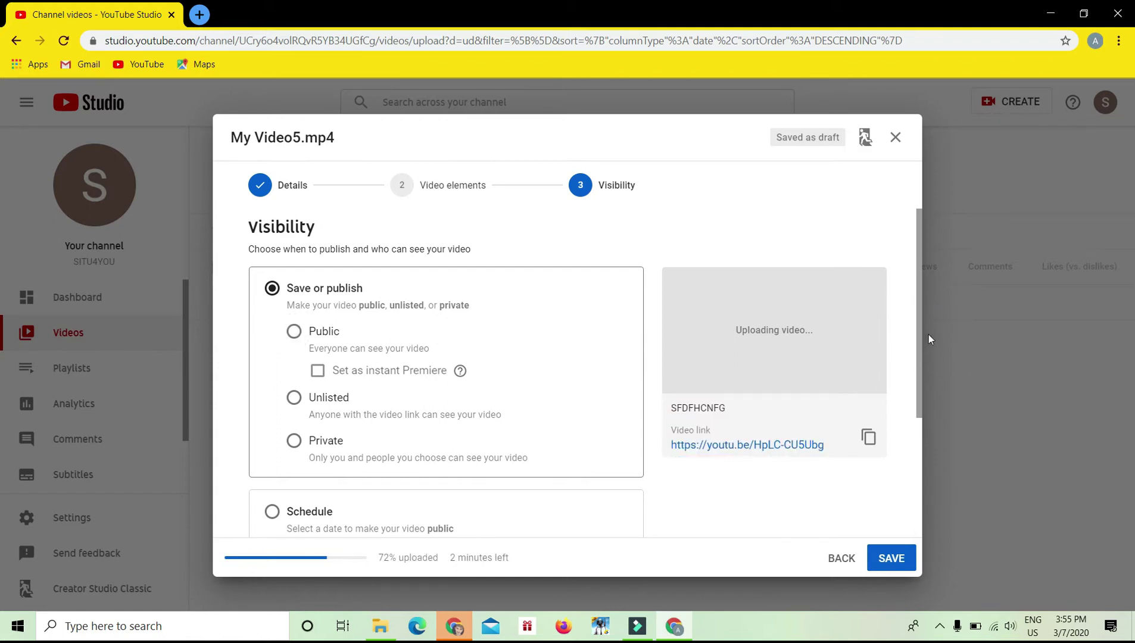
left_click_drag(923, 318, 894, 415)
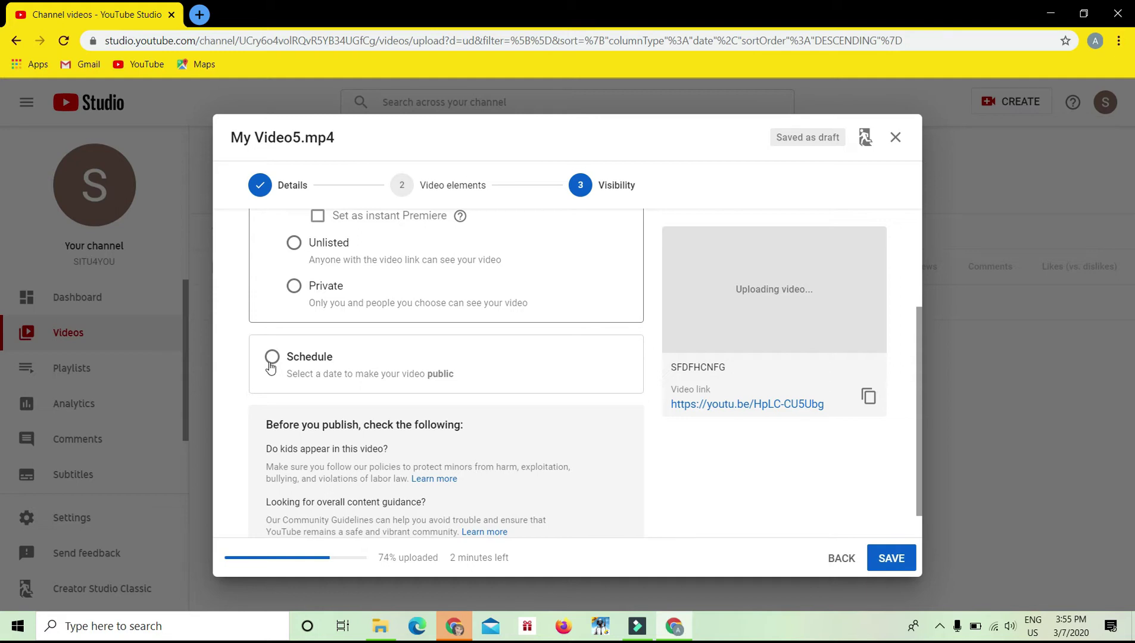
left_click(271, 358)
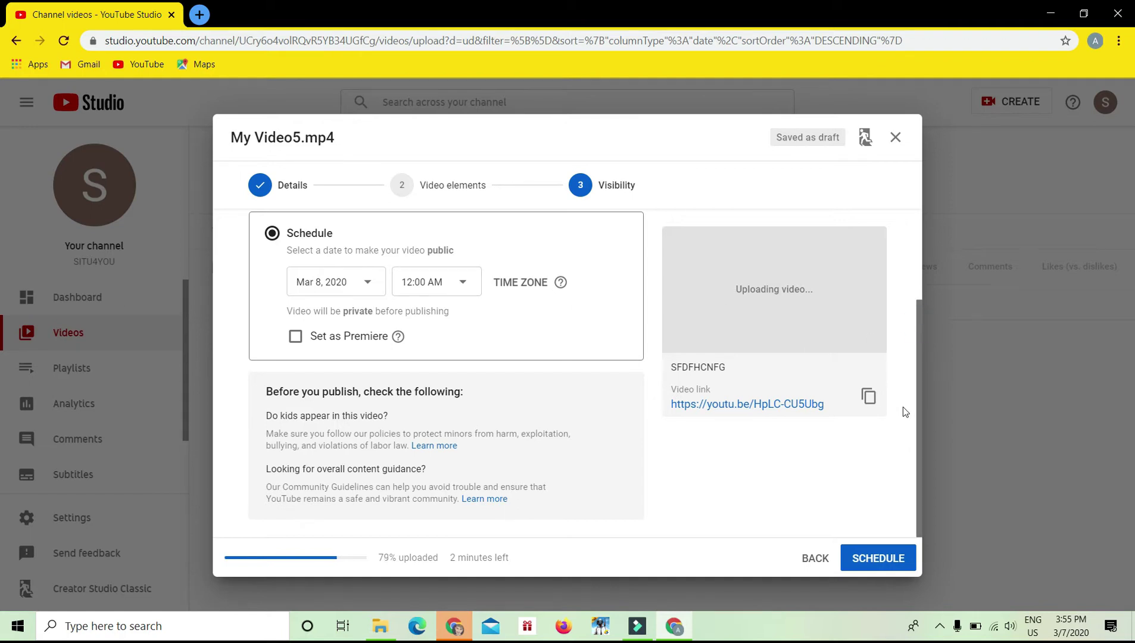
scroll(906, 350, "up", 2)
scroll(919, 281, "up", 1)
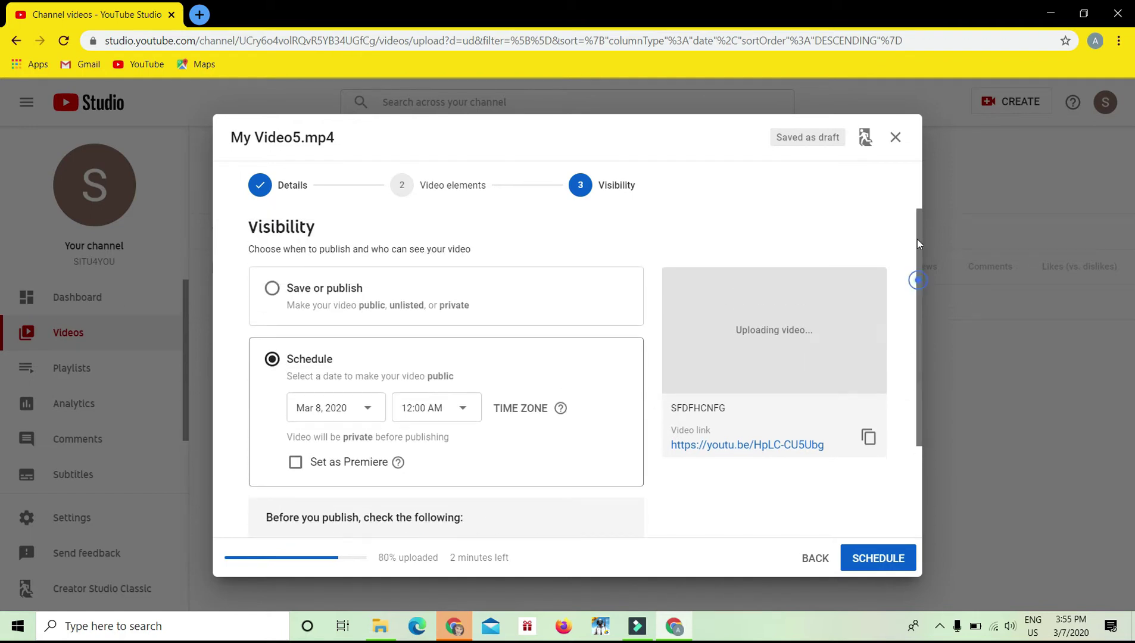
Save SFDFHCNFG as Private, dismiss the uploading notice, and go back to Channel videos
left_click(271, 291)
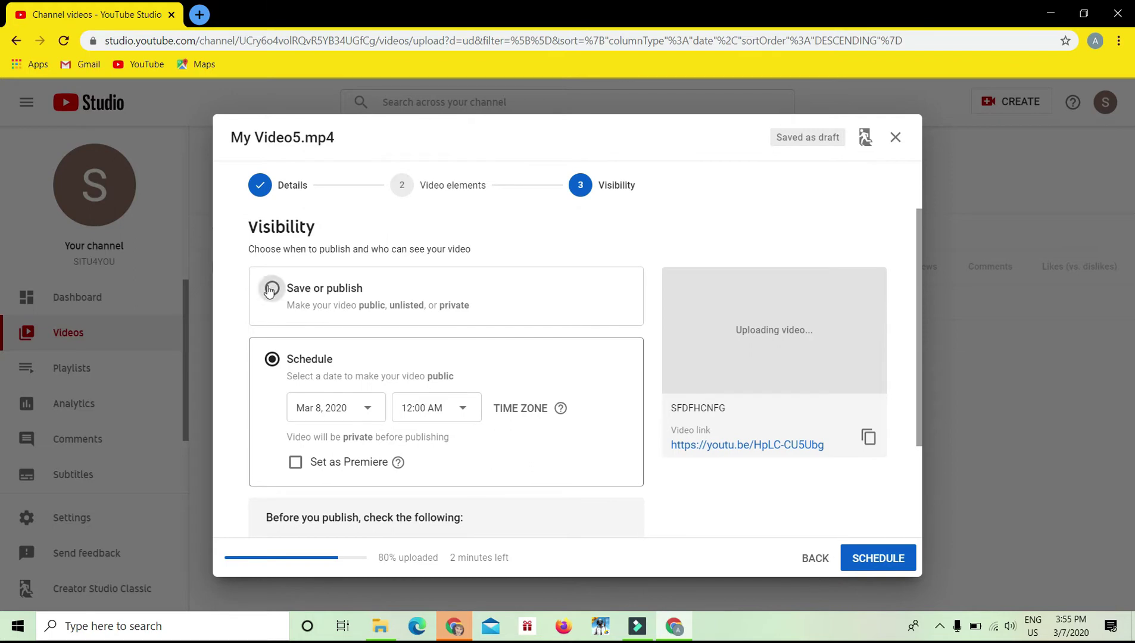
left_click(294, 441)
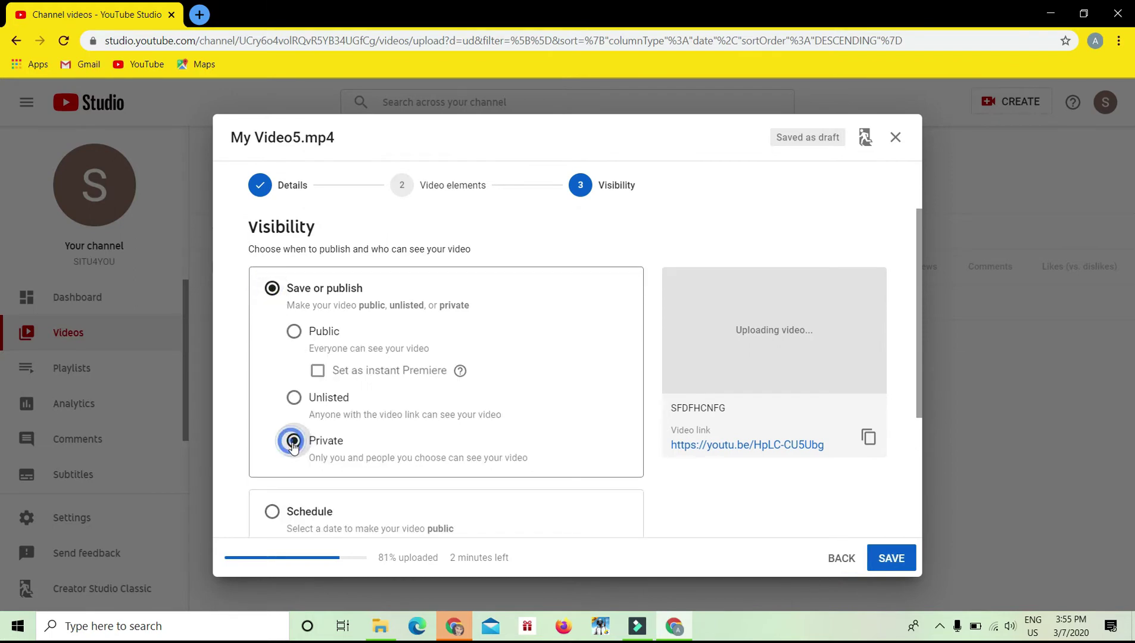
left_click(891, 558)
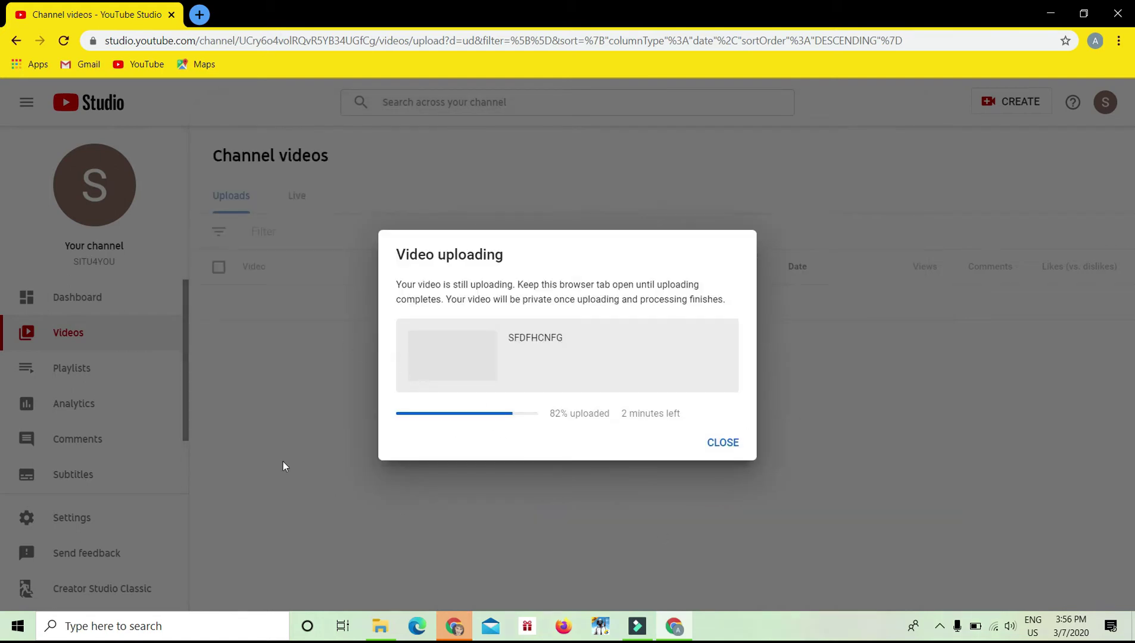
left_click(736, 442)
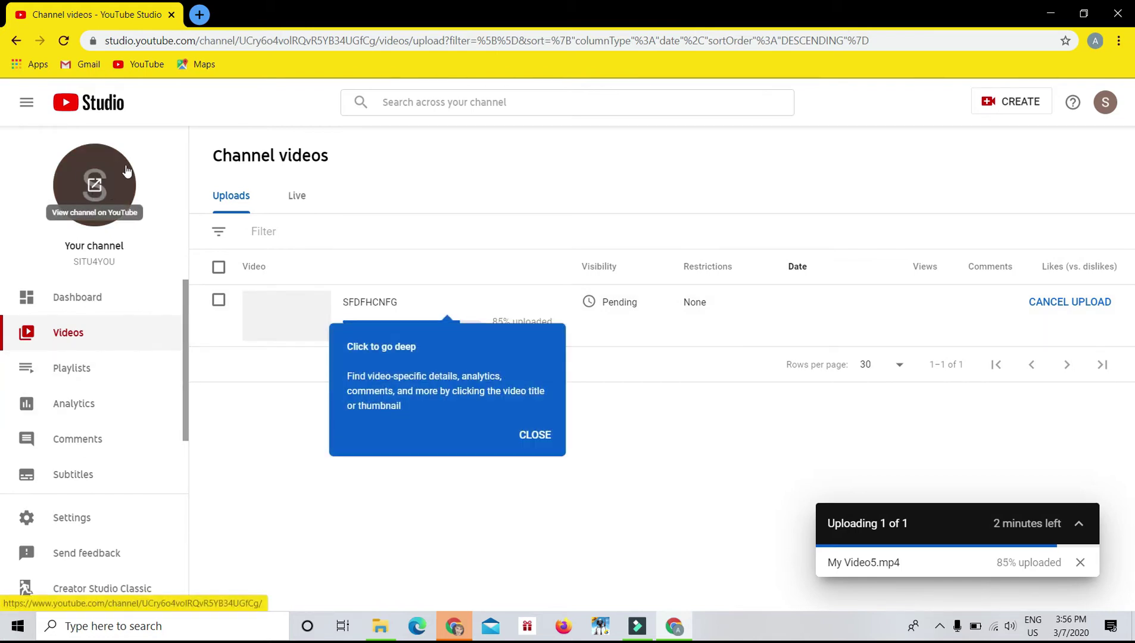
left_click(18, 40)
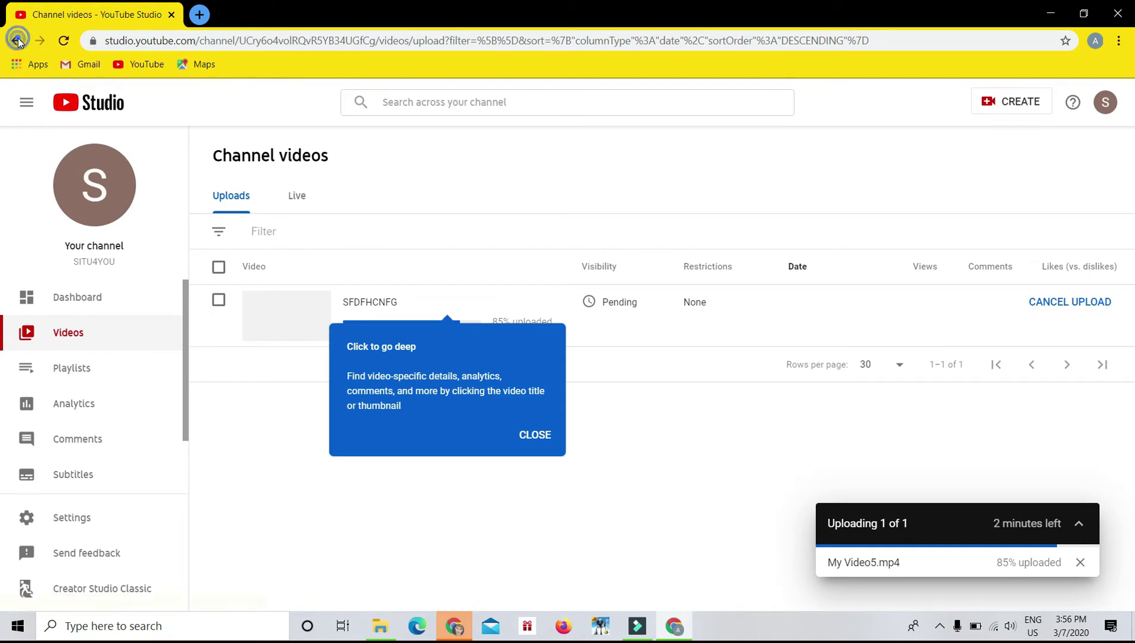
Leave Studio for the SITU4YOU channel page and switch to the King Of Everything window
left_click(18, 40)
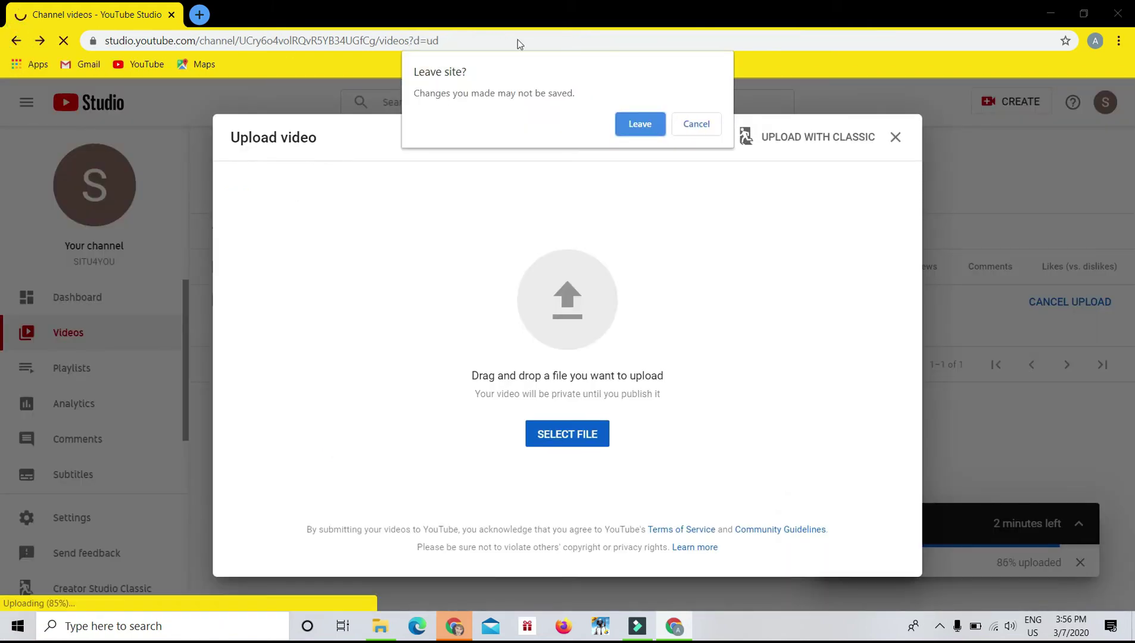
left_click(661, 128)
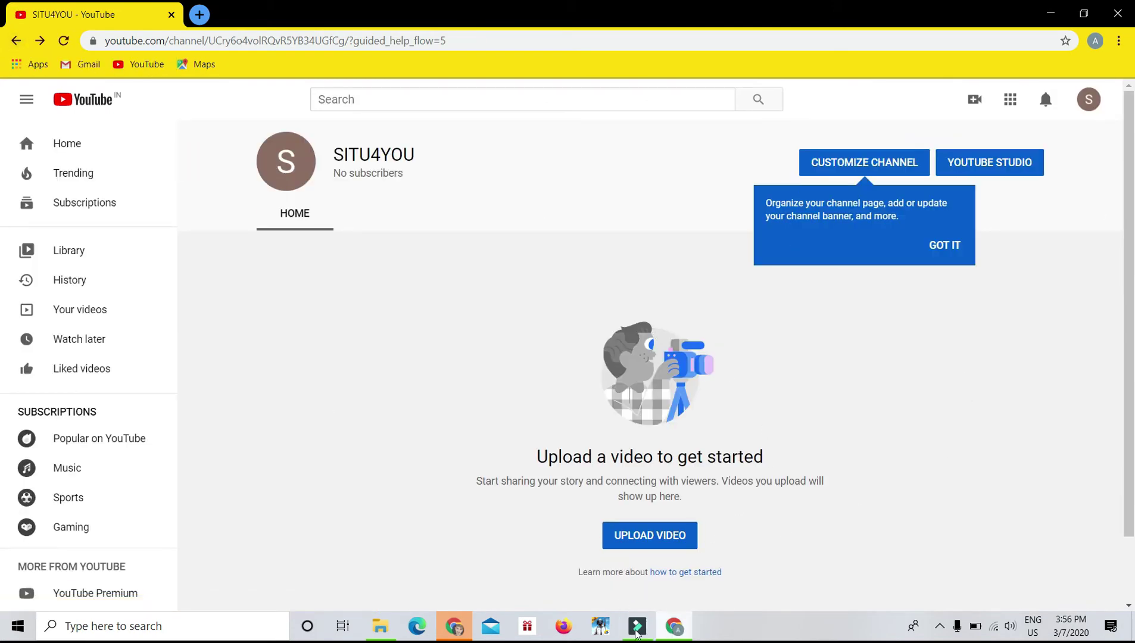
left_click(454, 626)
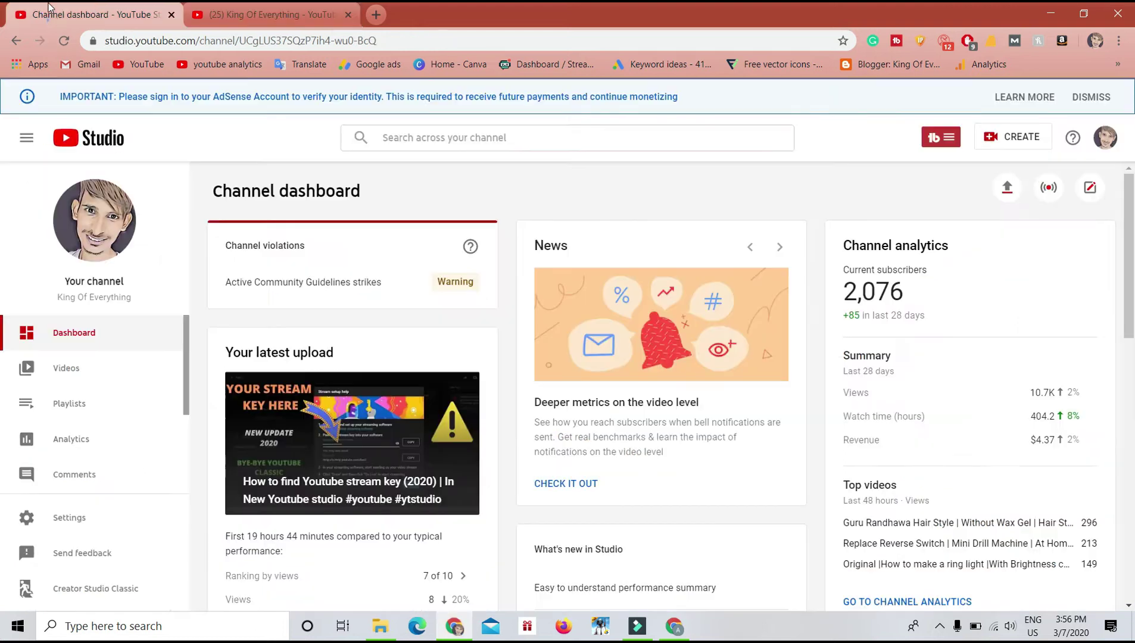
Close the Channel dashboard and King Of Everything tabs, leaving a fresh YouTube home tab
left_click(53, 15)
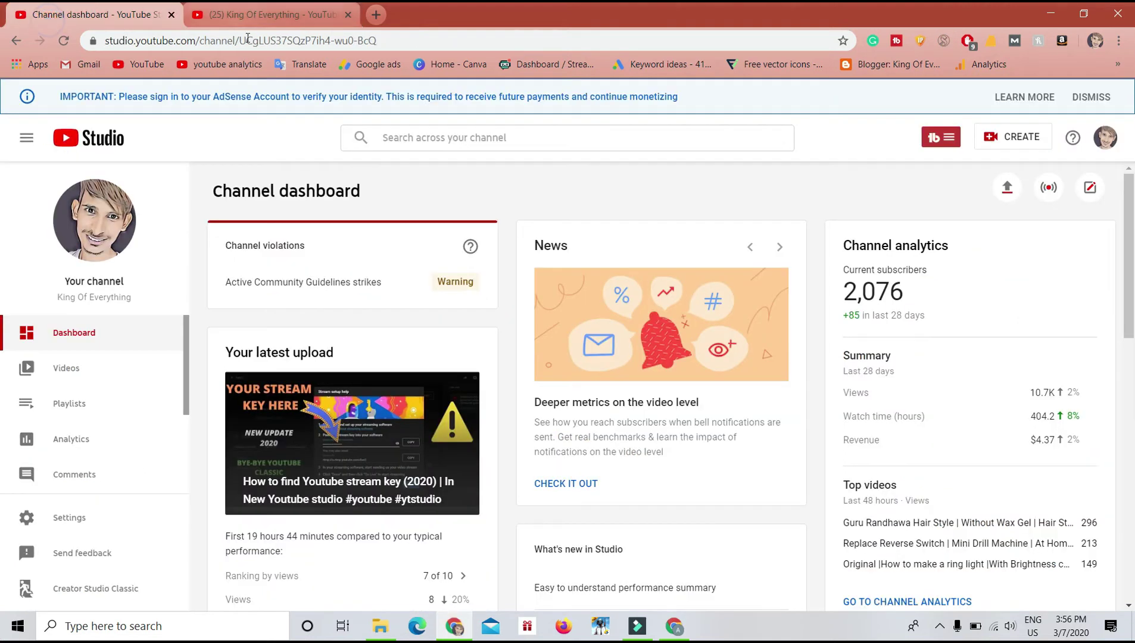
left_click(348, 15)
left_click(145, 65)
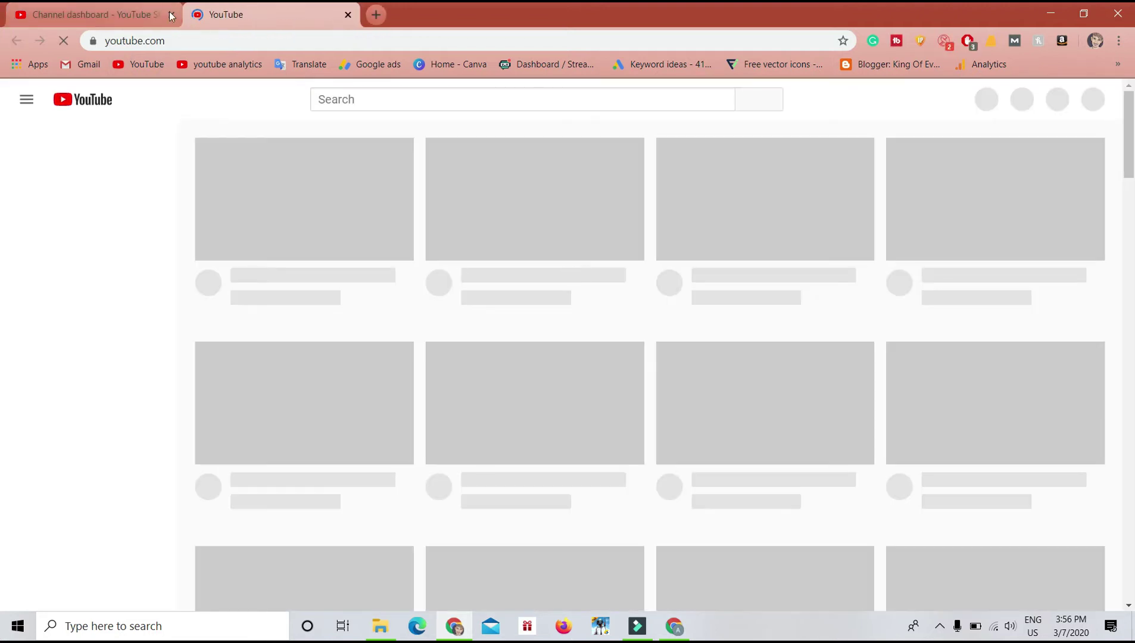
left_click(171, 19)
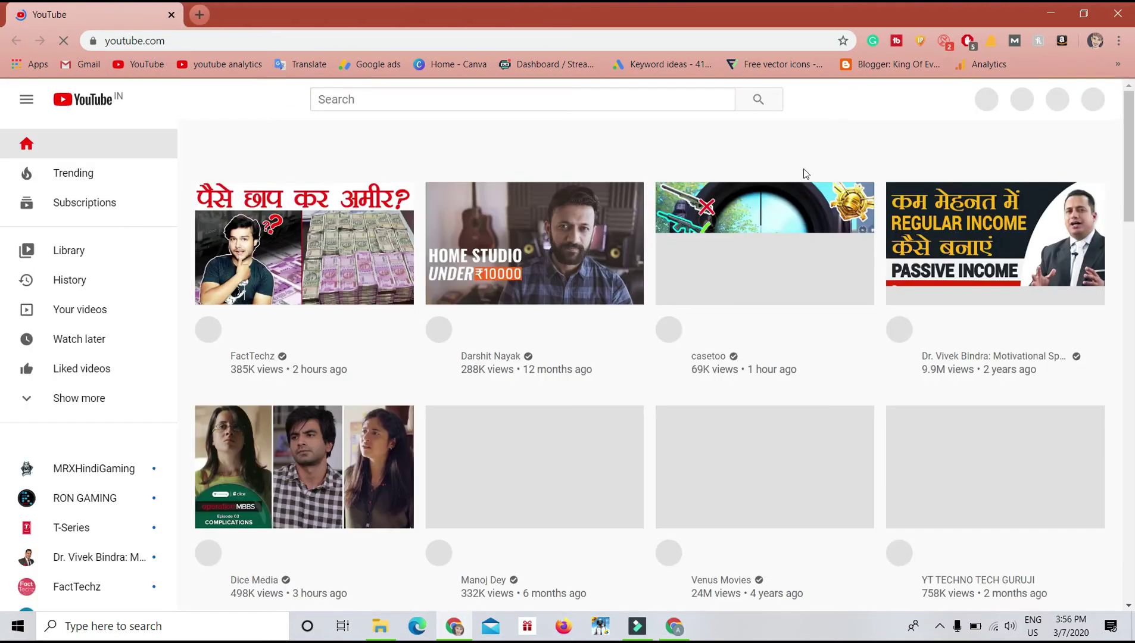
Open your own channel page, close the Channelytics panel, and switch back to the SITU4YOU window
left_click(1090, 99)
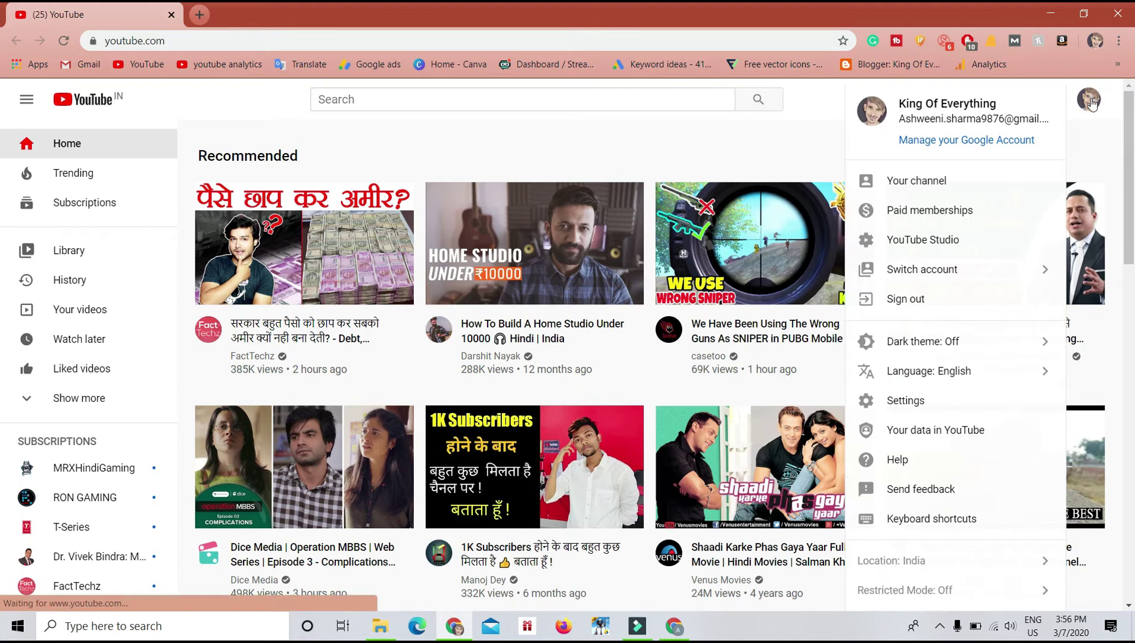
left_click(927, 180)
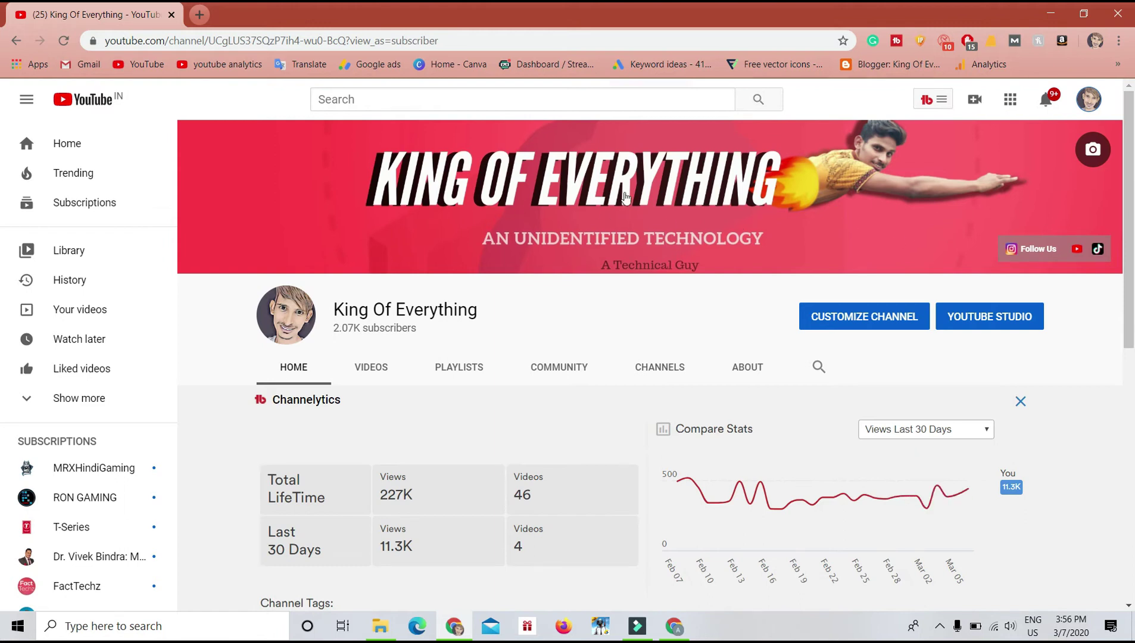
left_click(1017, 403)
scroll(1124, 392, "down", 1)
scroll(1124, 393, "down", 2)
scroll(1117, 352, "up", 3)
scroll(1096, 417, "down", 2)
scroll(1093, 477, "down", 2)
scroll(1094, 508, "up", 4)
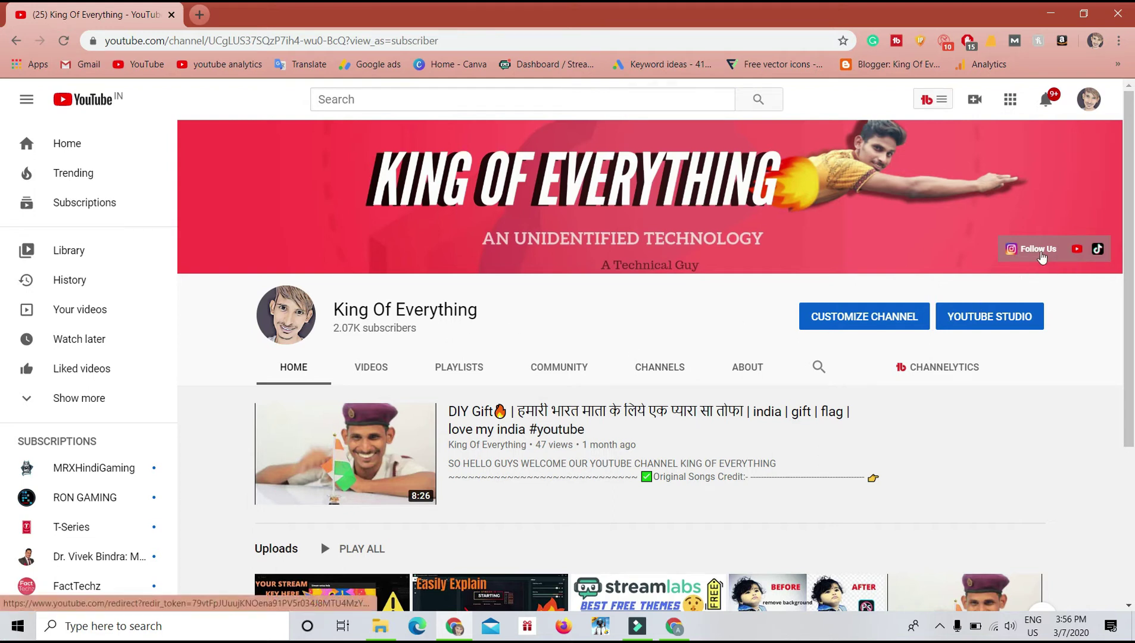
left_click_drag(1128, 256, 1118, 319)
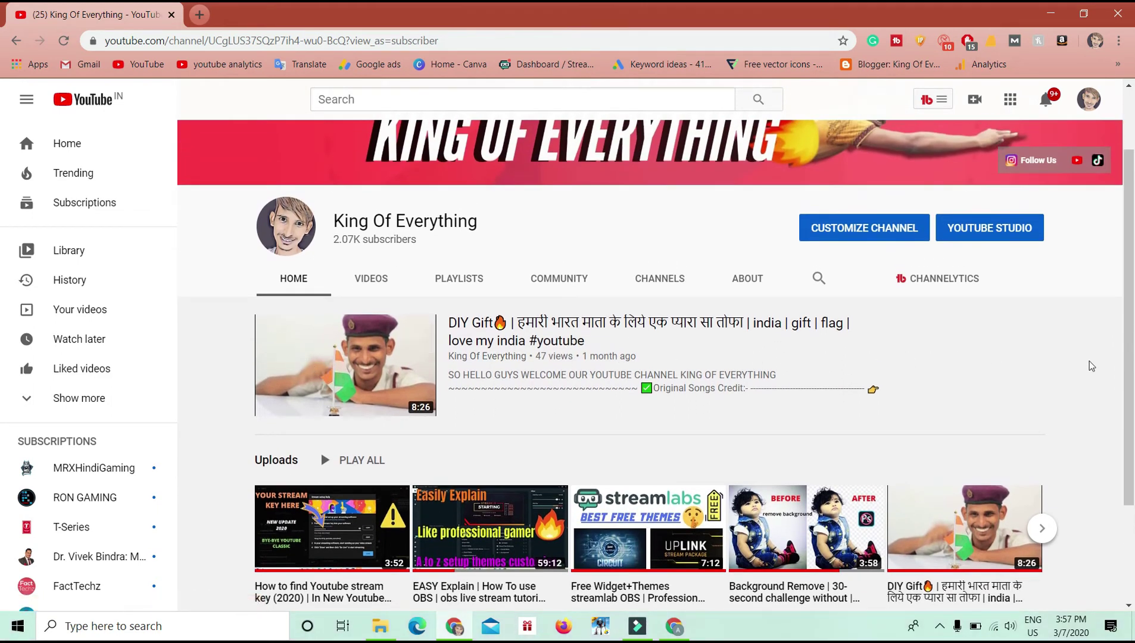
left_click_drag(1129, 372, 1128, 328)
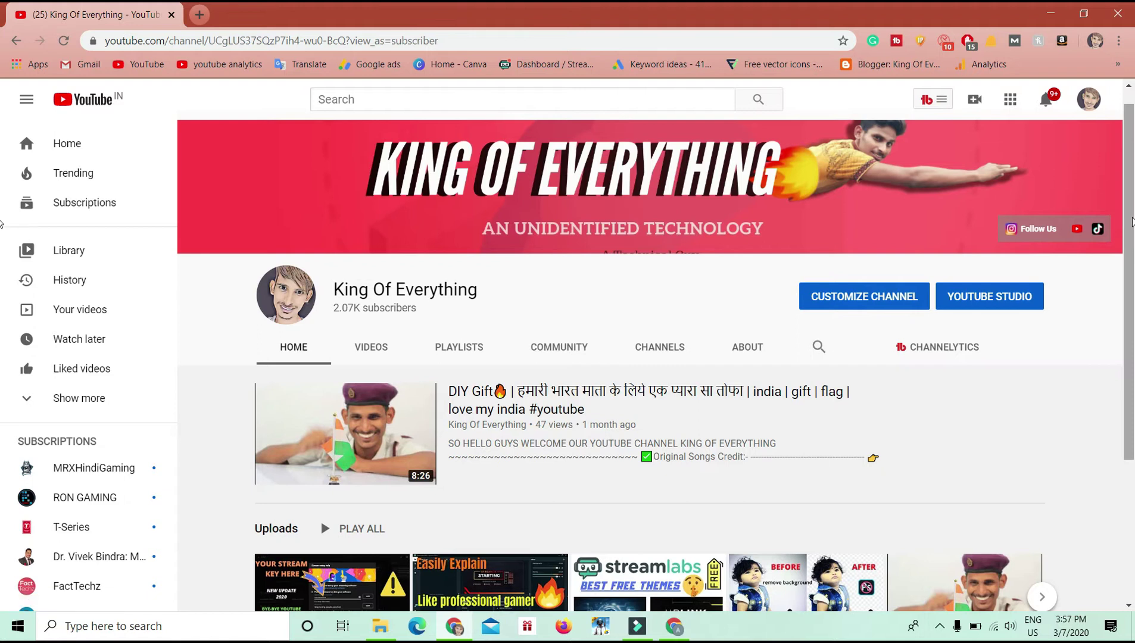
scroll(1115, 287, "down", 2)
scroll(1115, 287, "up", 2)
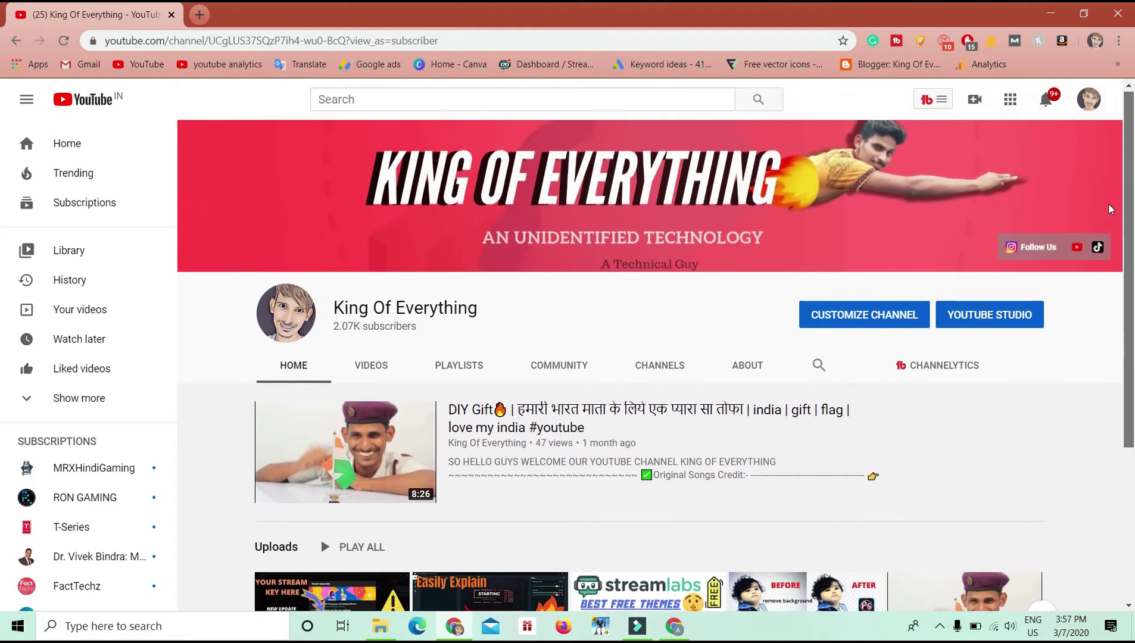
scroll(1102, 239, "down", 1)
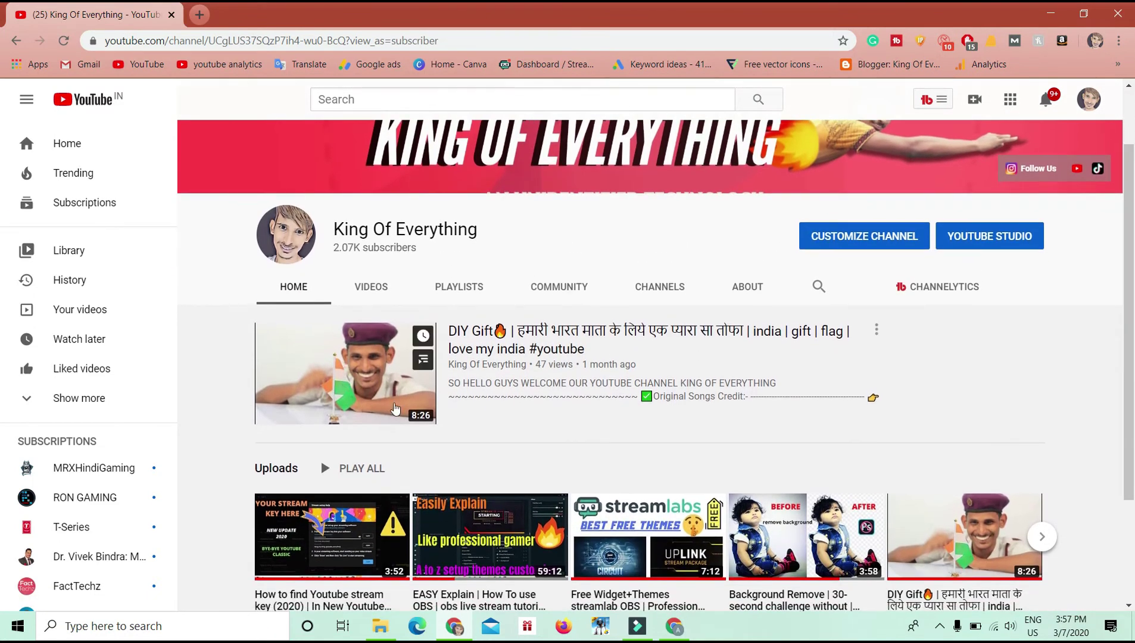
scroll(1132, 325, "up", 1)
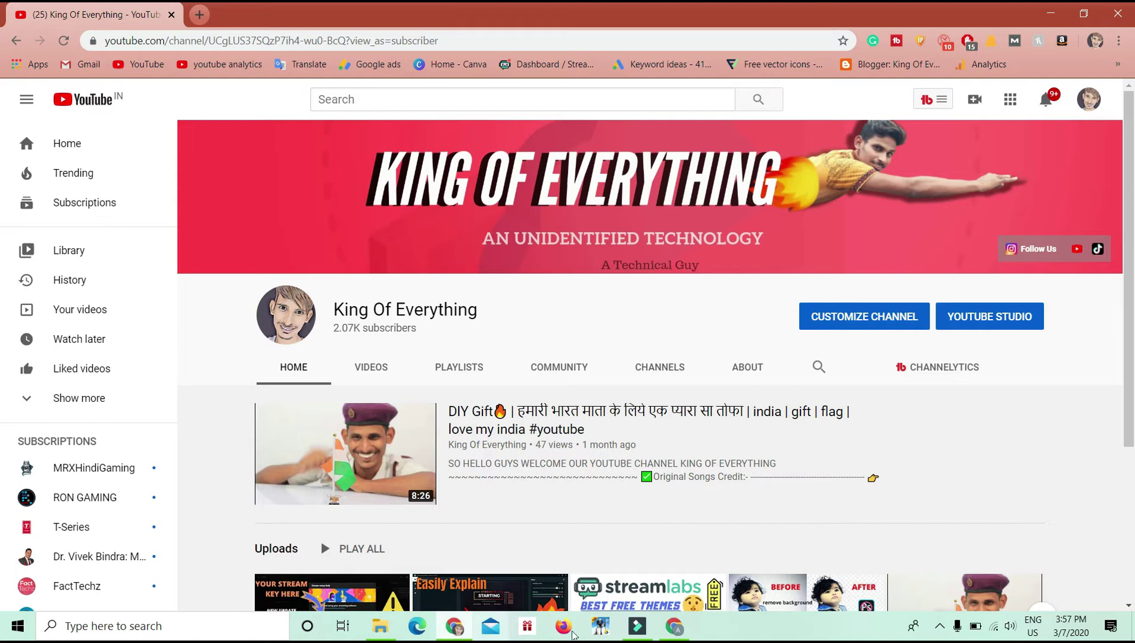
left_click(671, 626)
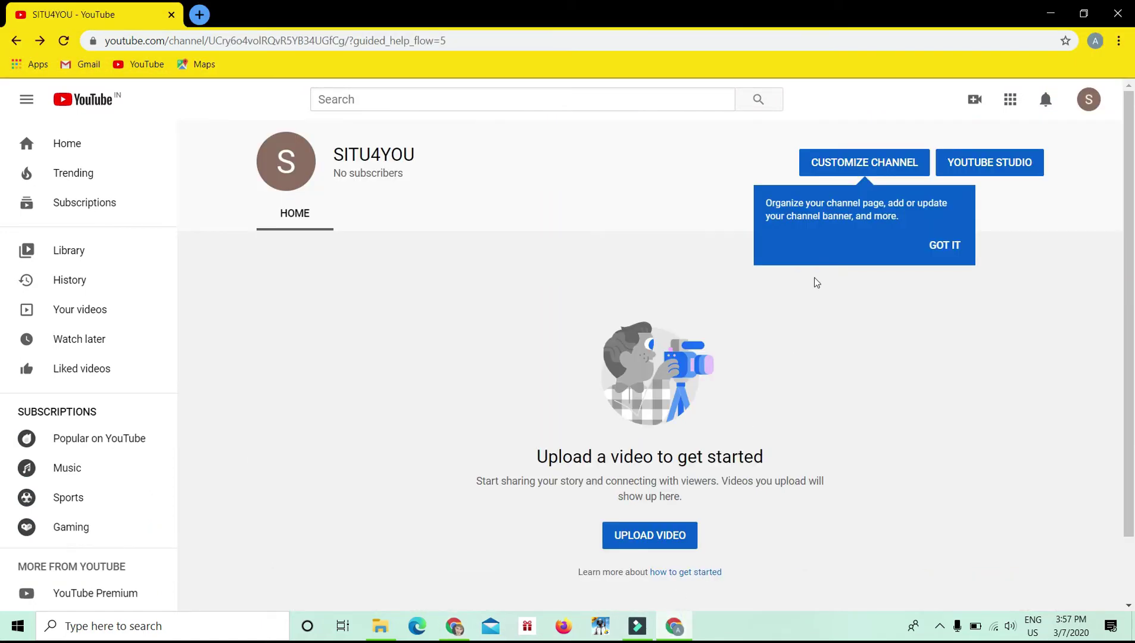
Dismiss the customization tip and open CUSTOMIZE CHANNEL for SITU4YOU
left_click(552, 277)
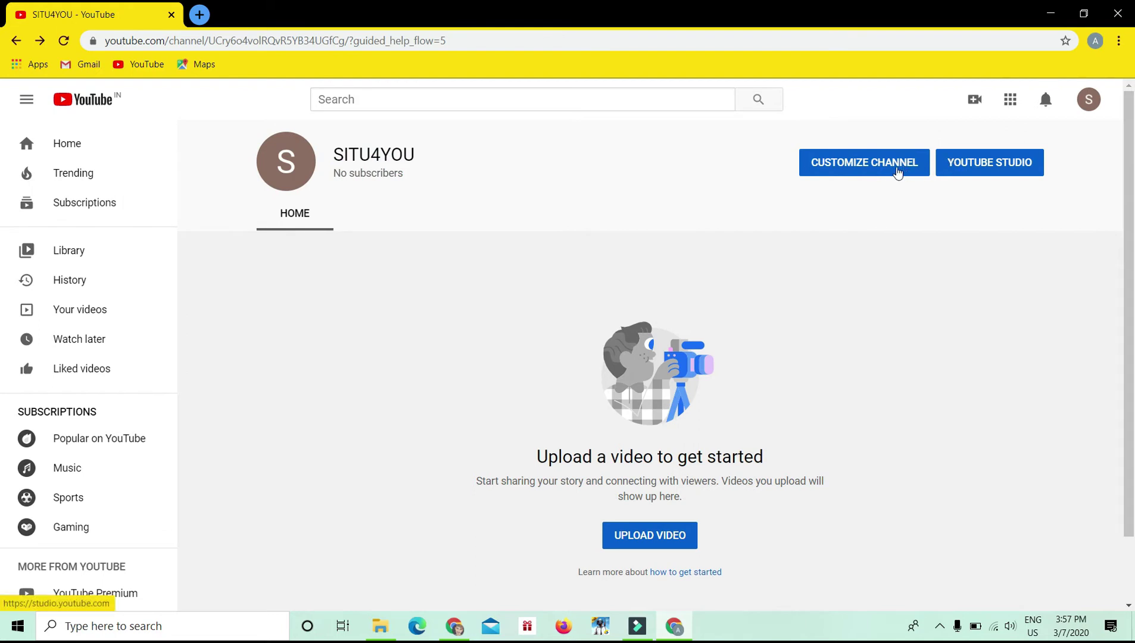
left_click(860, 166)
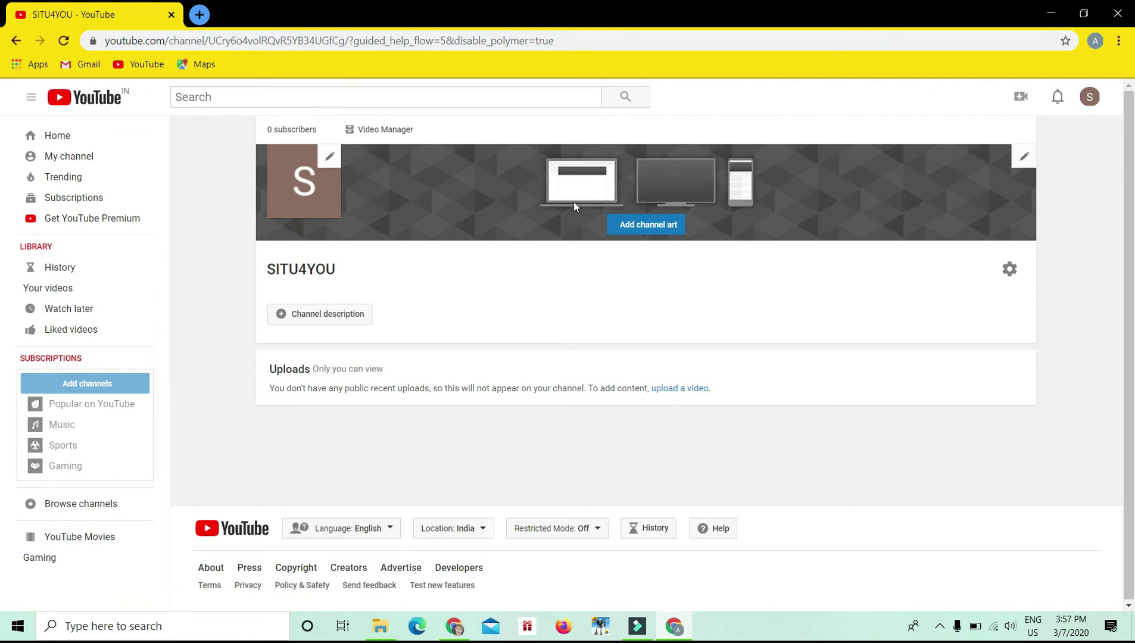
left_click(656, 230)
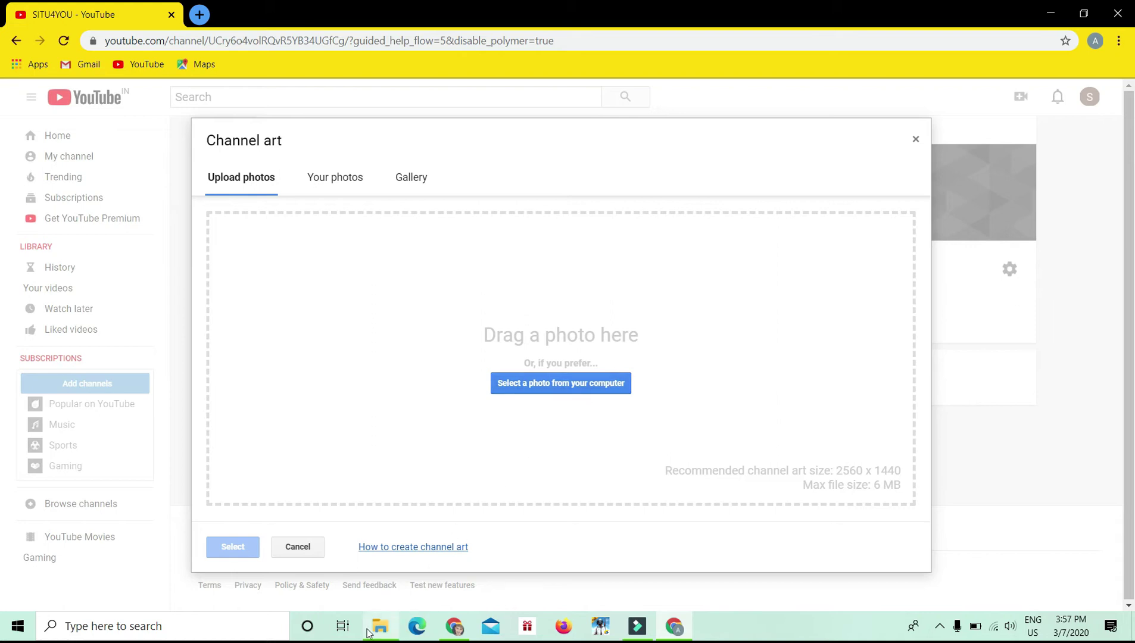
mouse_move(375, 633)
left_click(337, 178)
left_click(425, 179)
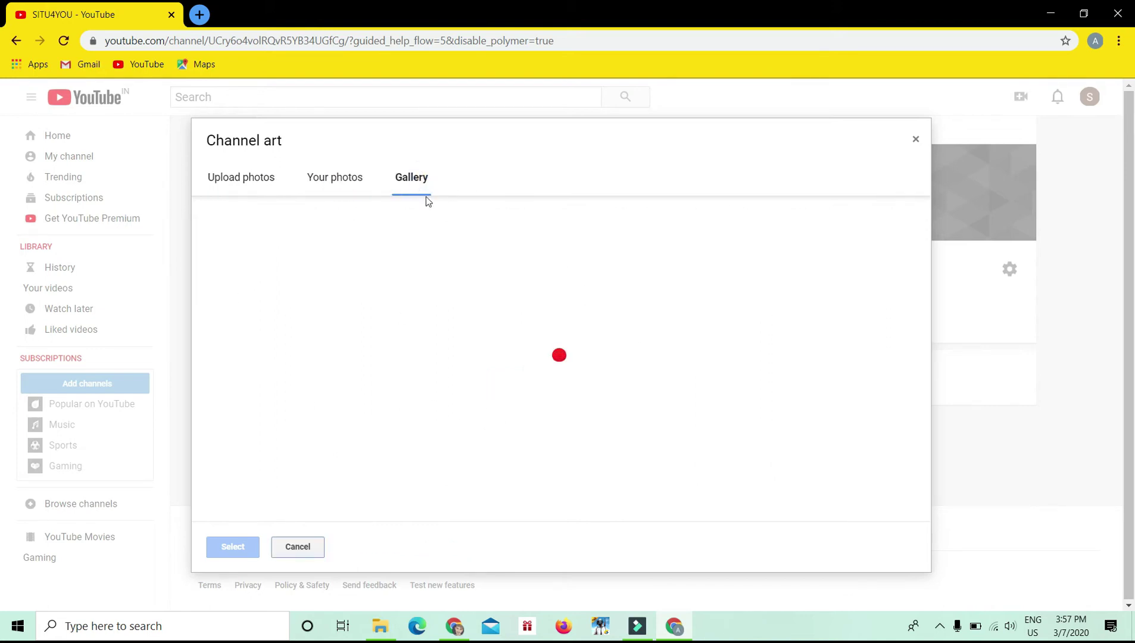
left_click(333, 180)
left_click(396, 180)
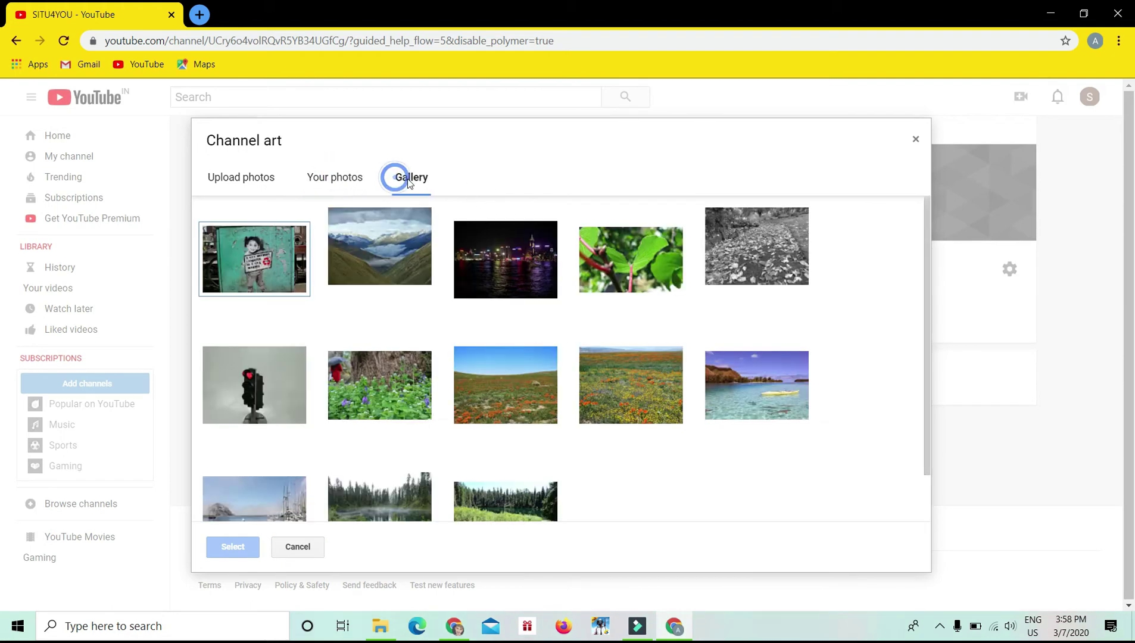
left_click(913, 141)
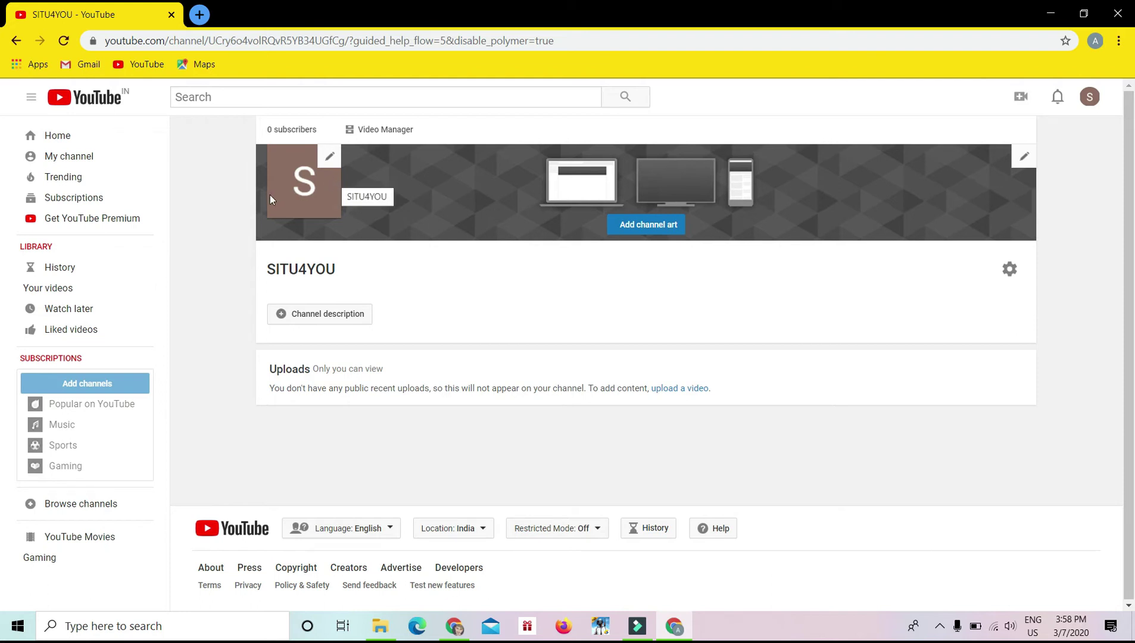
Open the channel icon's Google profile-photo editor, close the photo picker, and return to SITU4YOU
left_click(305, 174)
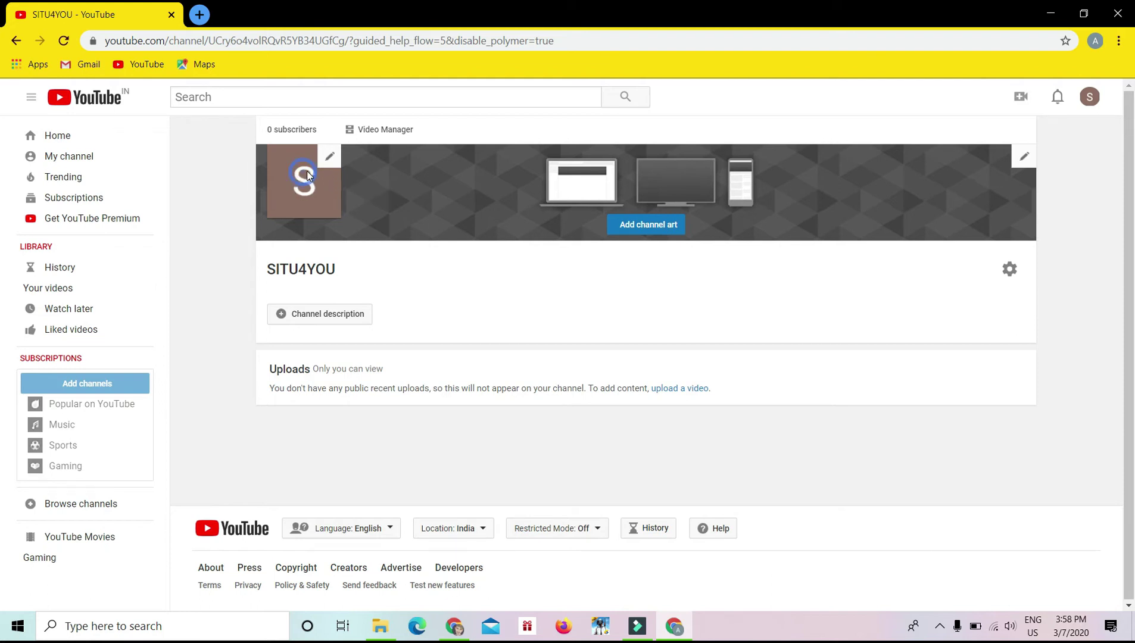
left_click(325, 165)
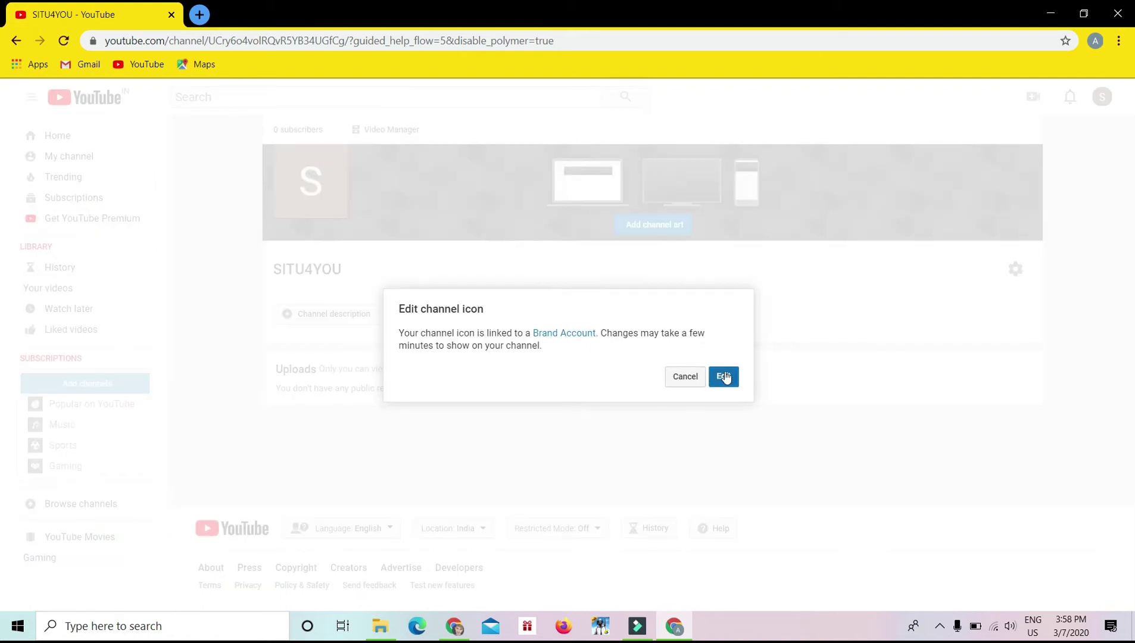
left_click(724, 376)
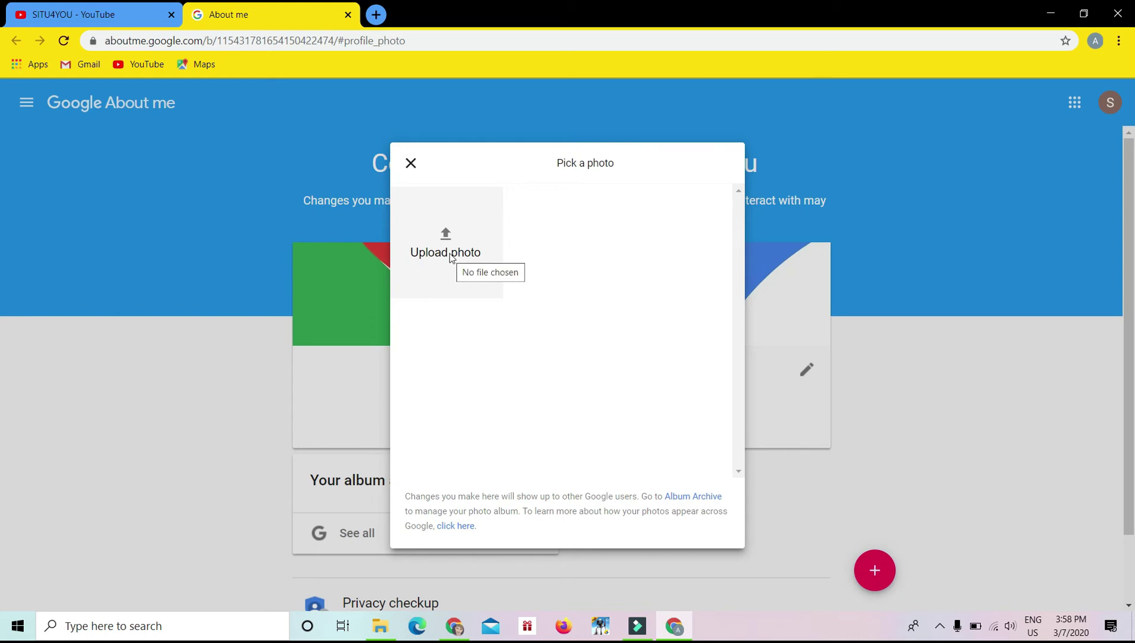
left_click(427, 254)
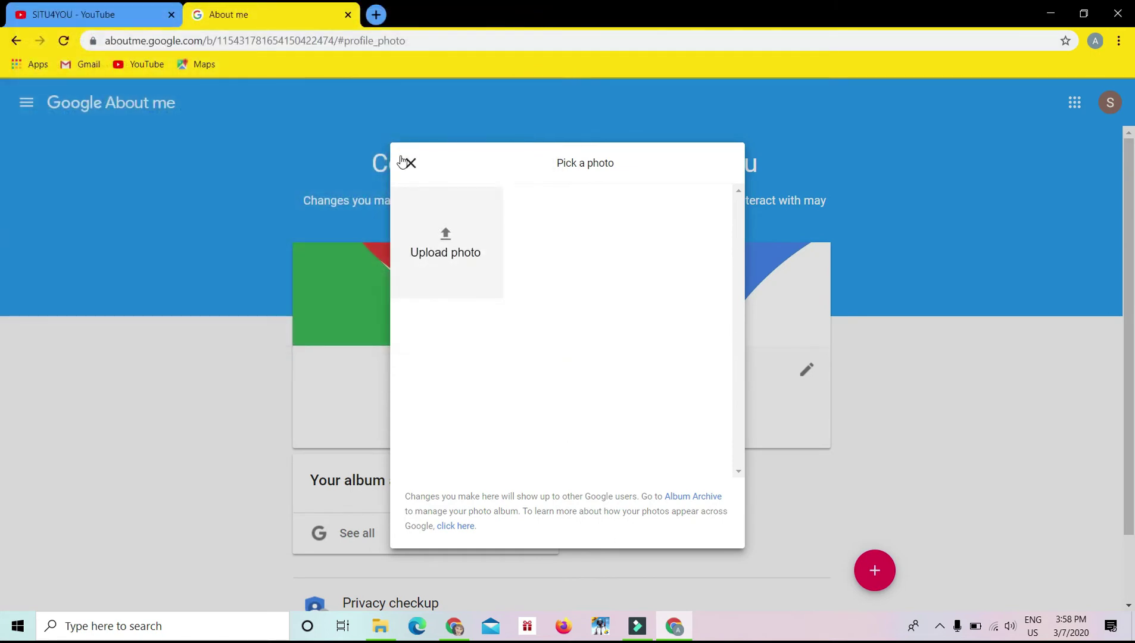
left_click(411, 164)
left_click(150, 7)
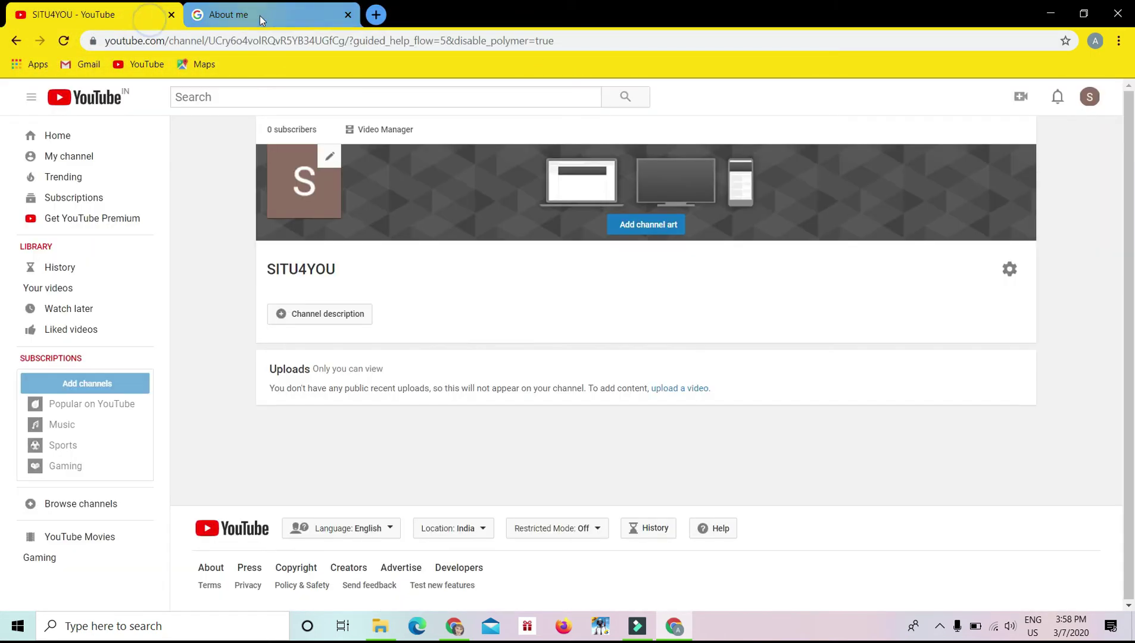
Close the About me tab, then open and close SITU4YOU's Channel art dialog
left_click(348, 14)
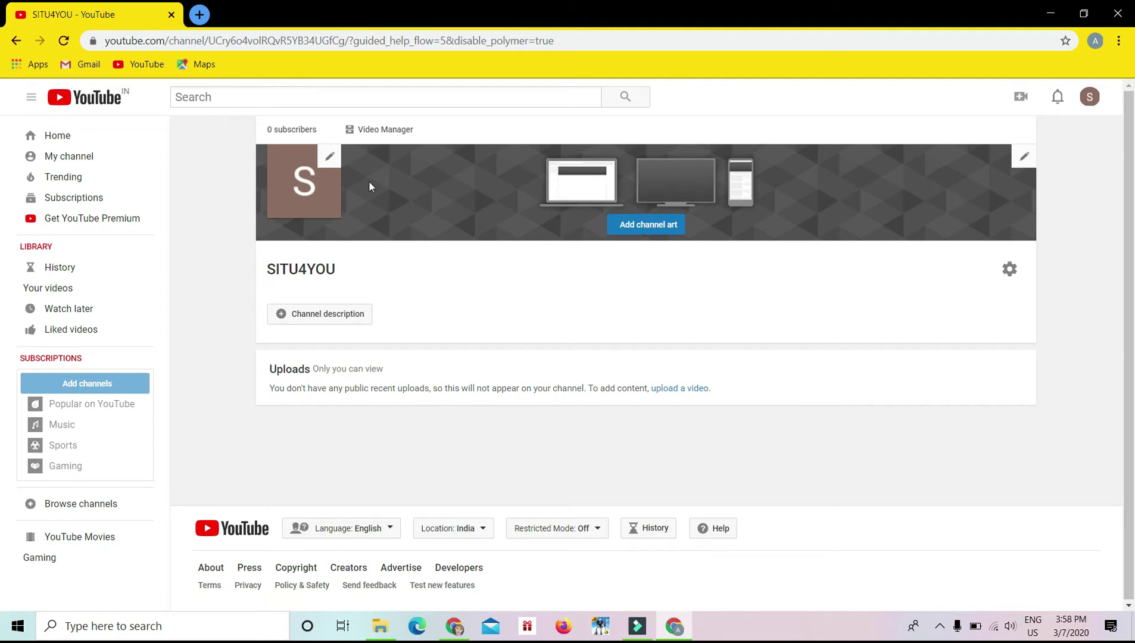
left_click(454, 626)
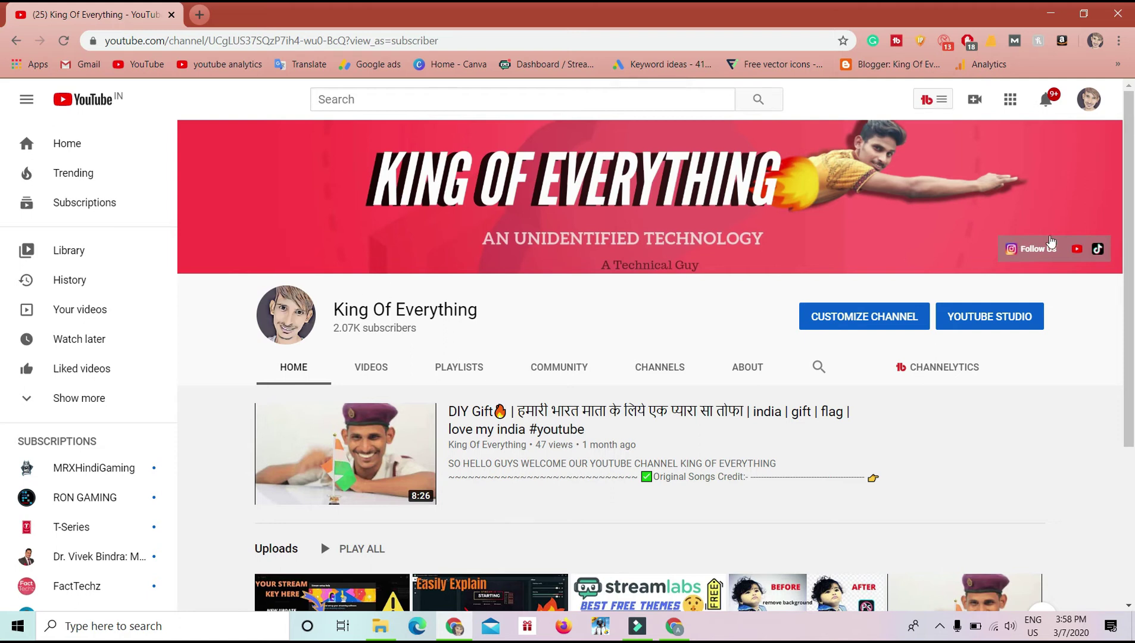
left_click(665, 637)
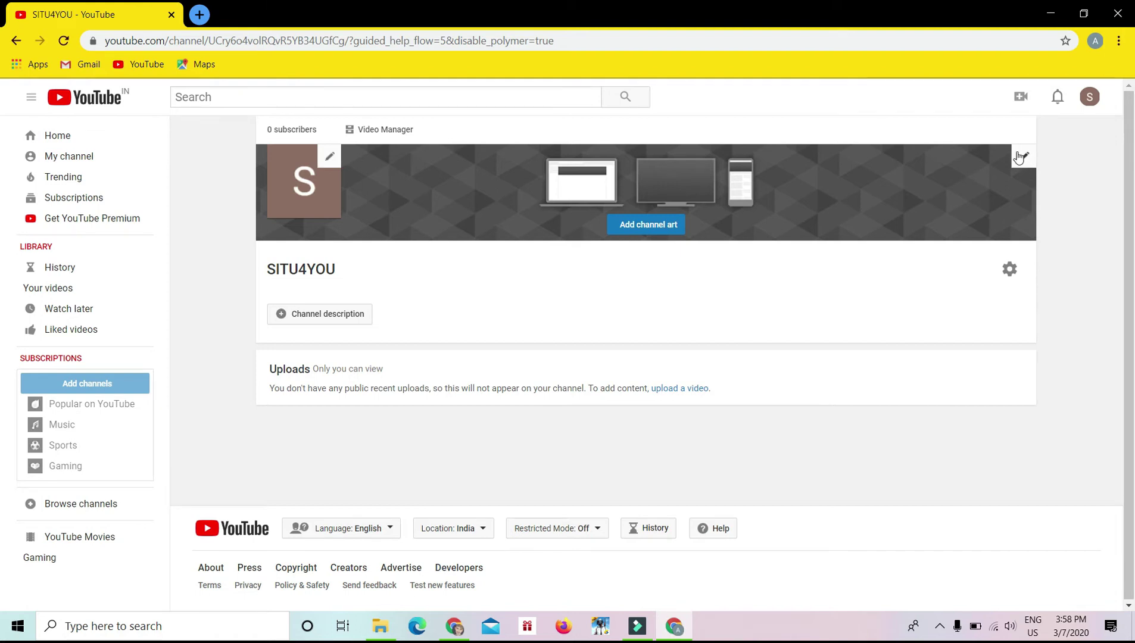
left_click(998, 185)
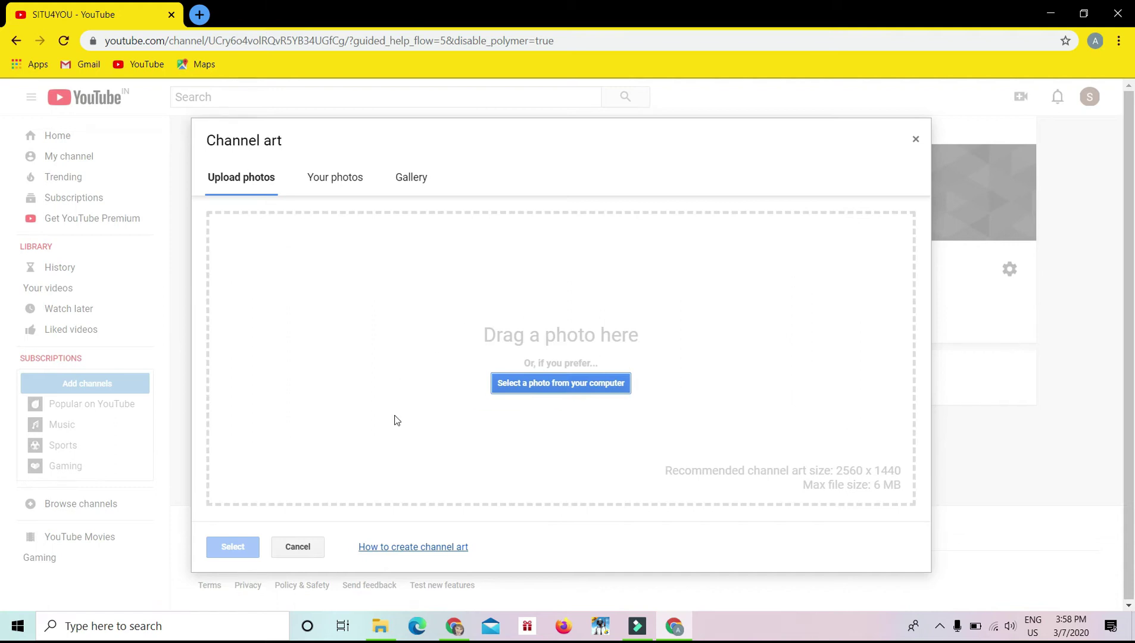
left_click(917, 140)
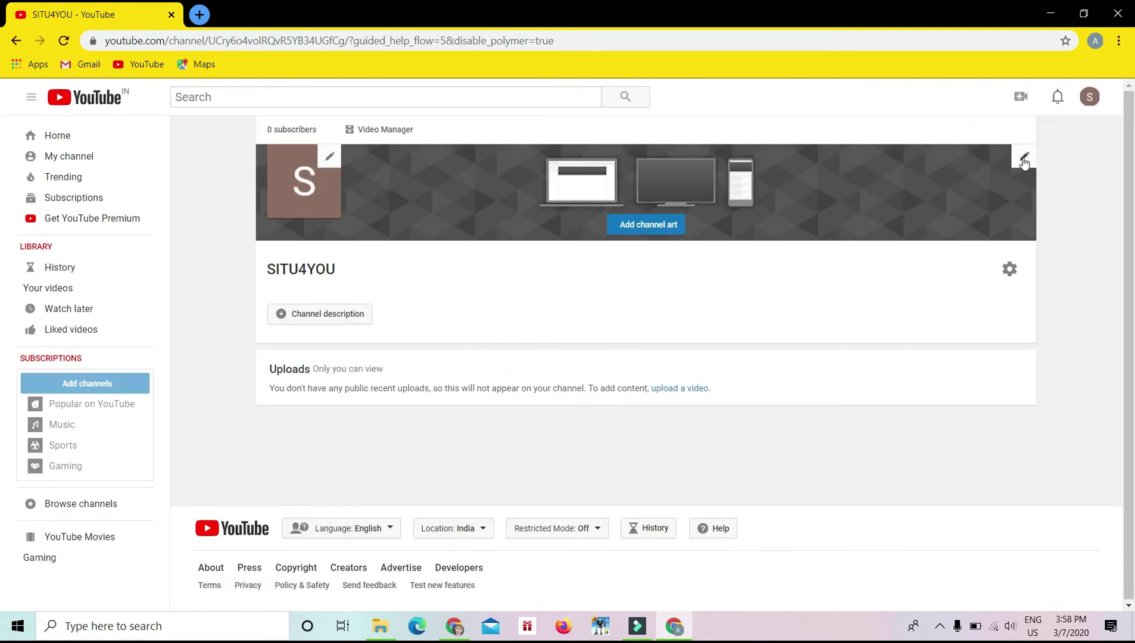
Switch to the King Of Everything window and start its channel customization
mouse_move(1024, 162)
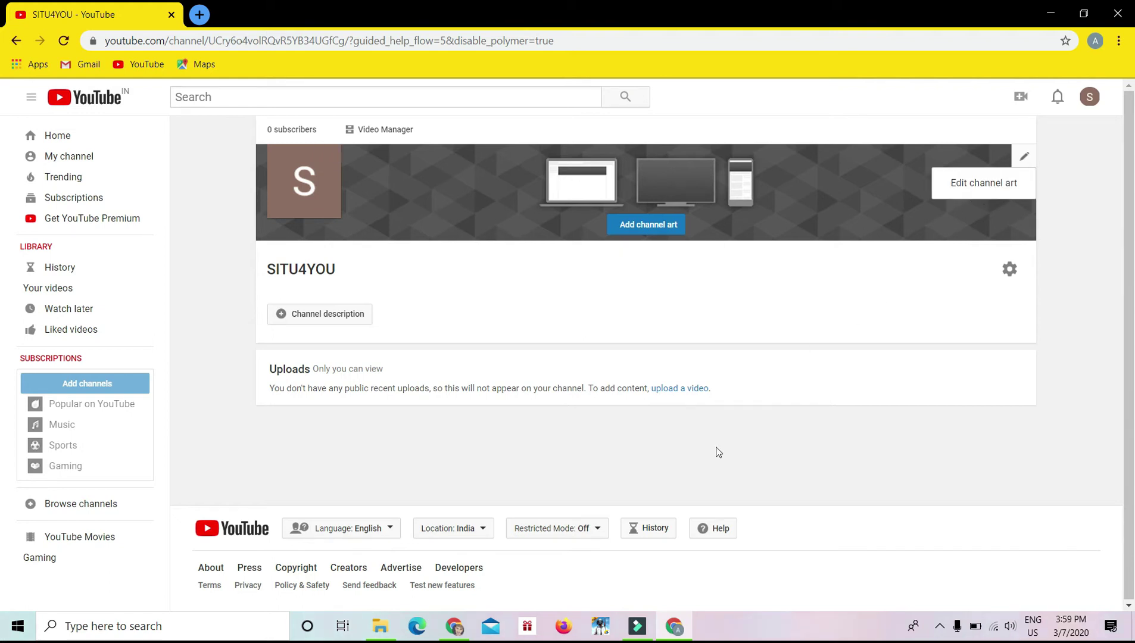
left_click(460, 625)
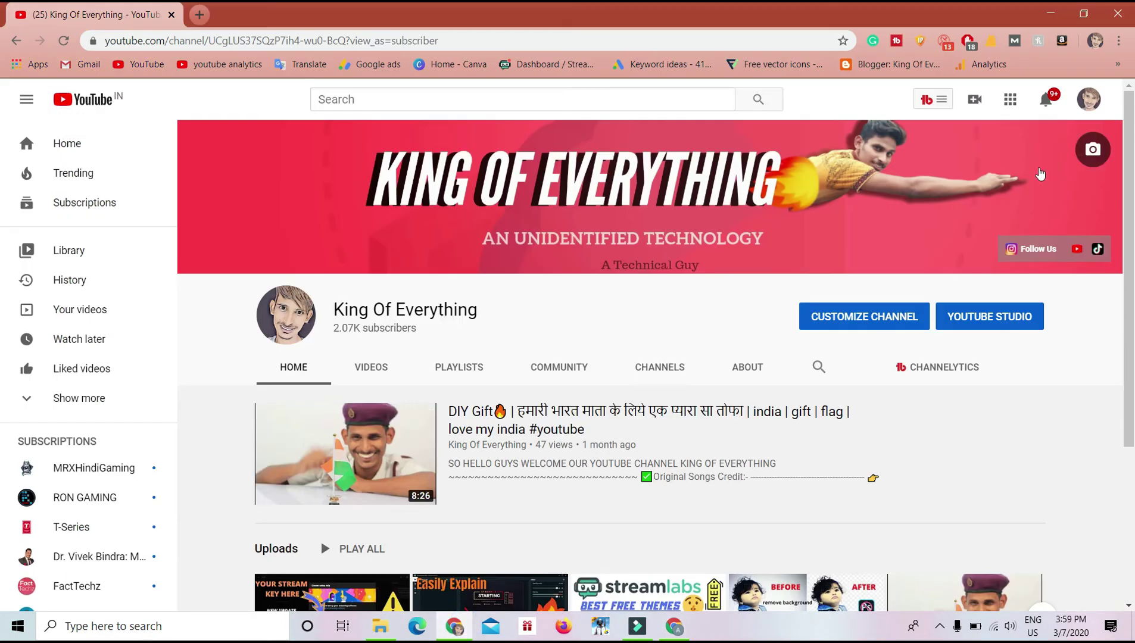
mouse_move(1057, 172)
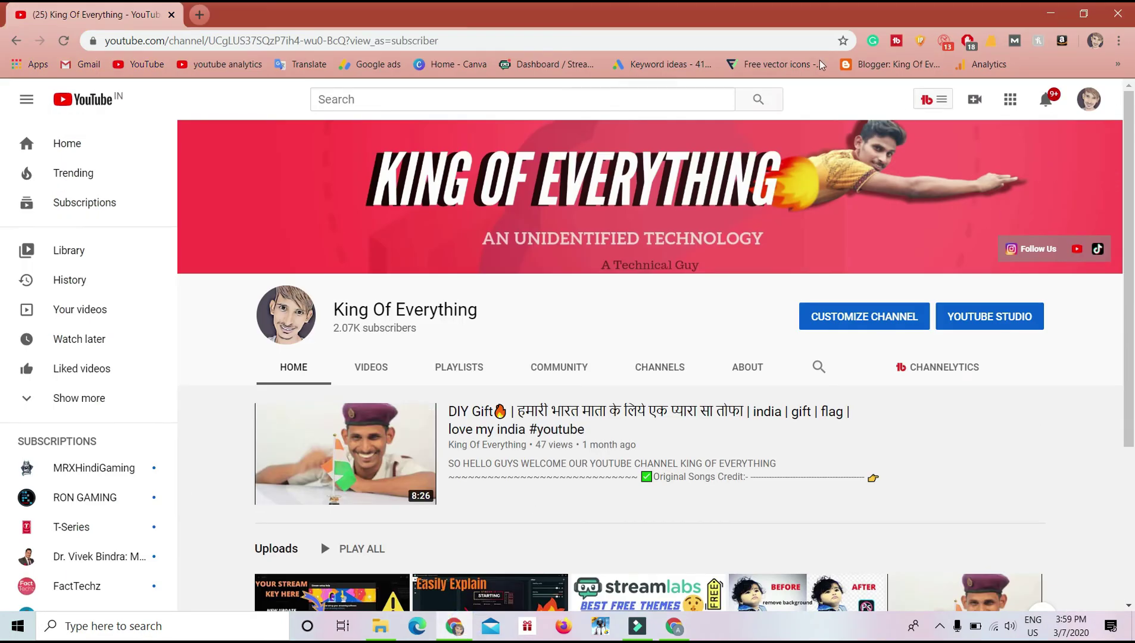
left_click(895, 317)
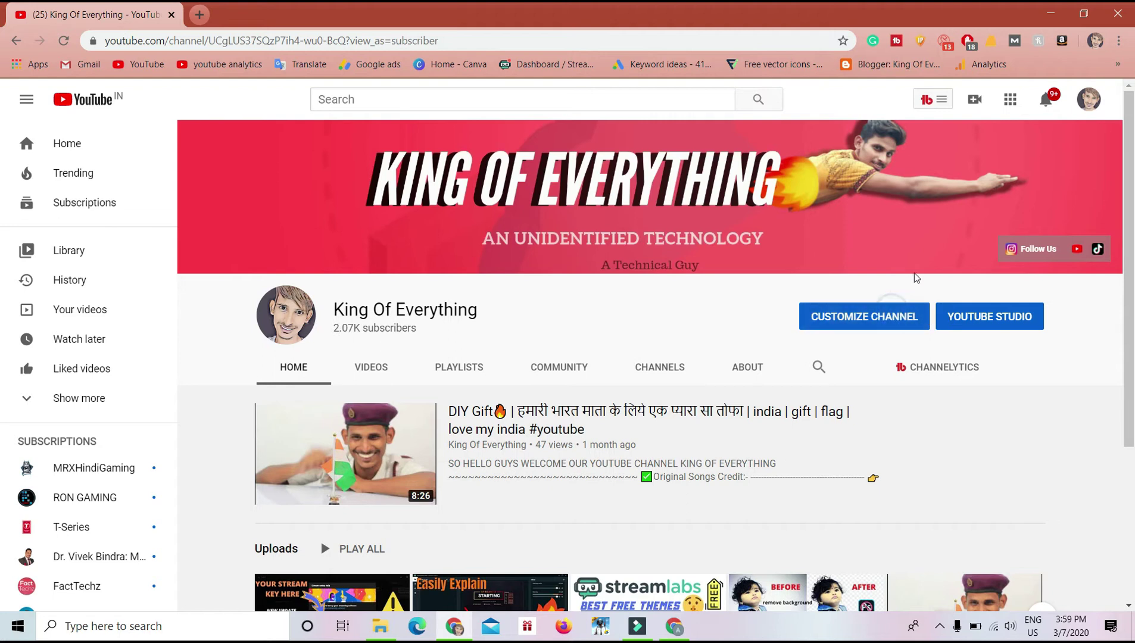
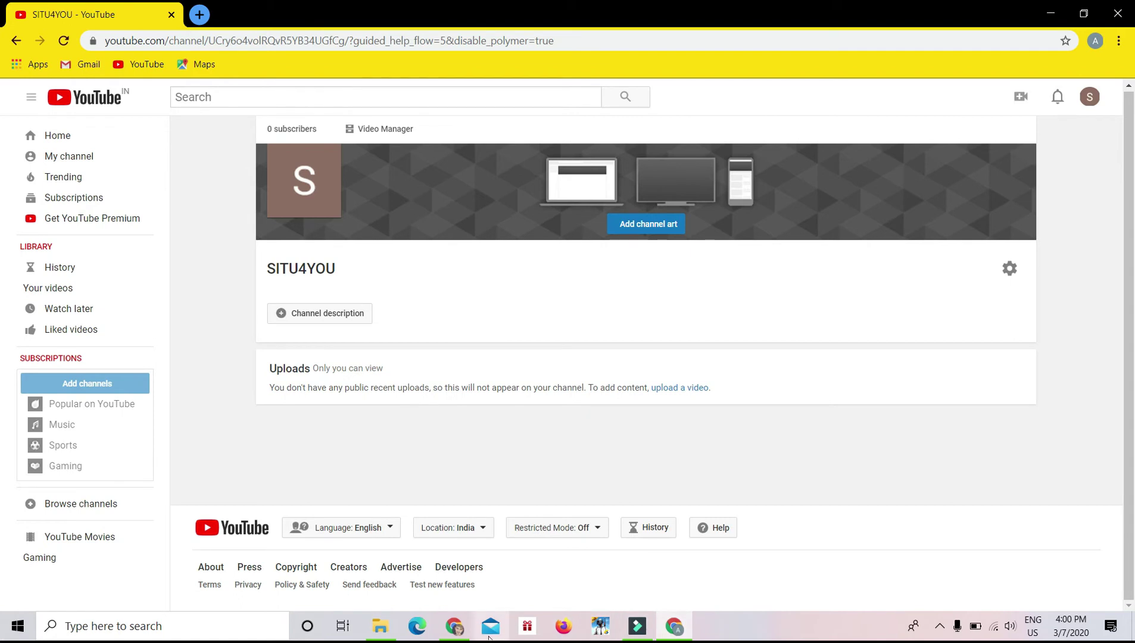
Try adding a new section to the King Of Everything channel home, then abandon it
left_click(454, 626)
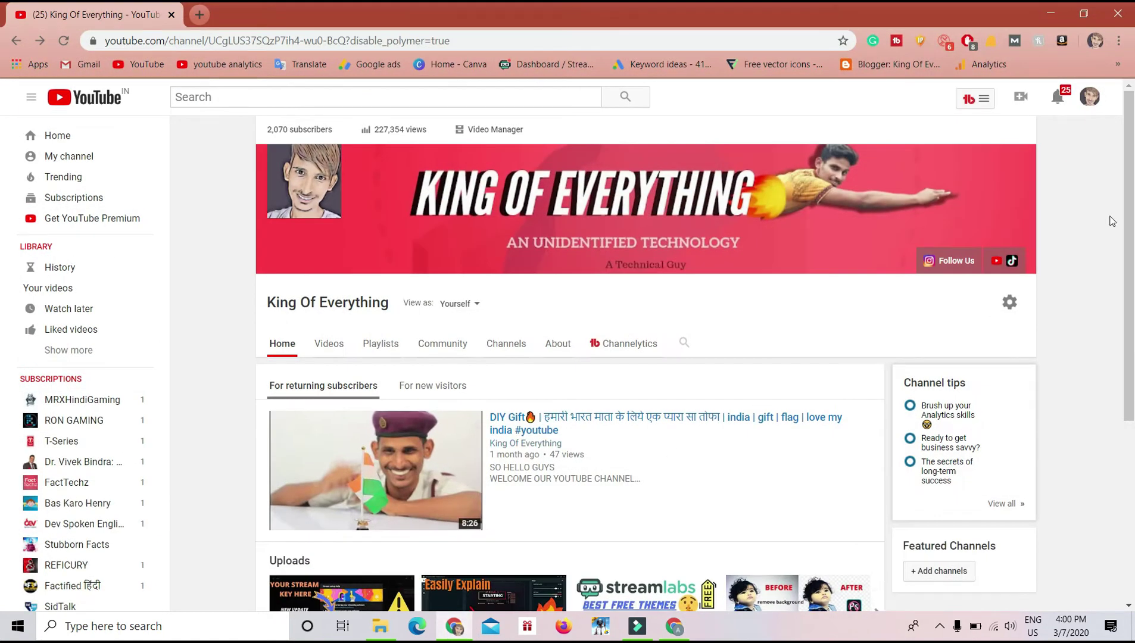
left_click_drag(1125, 214, 1120, 405)
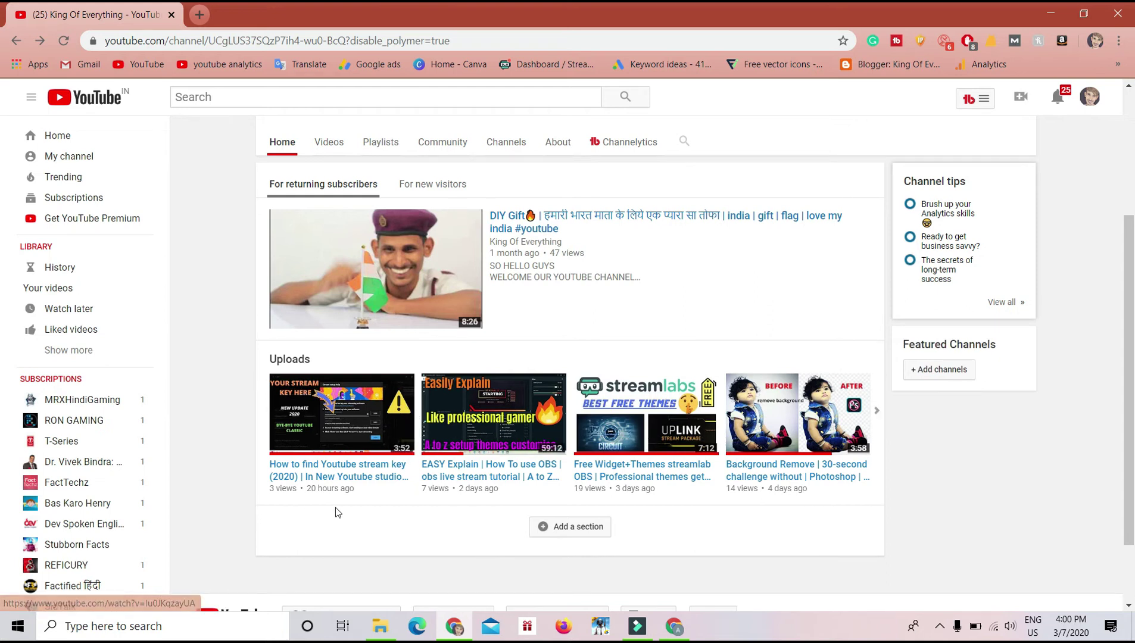
left_click(545, 528)
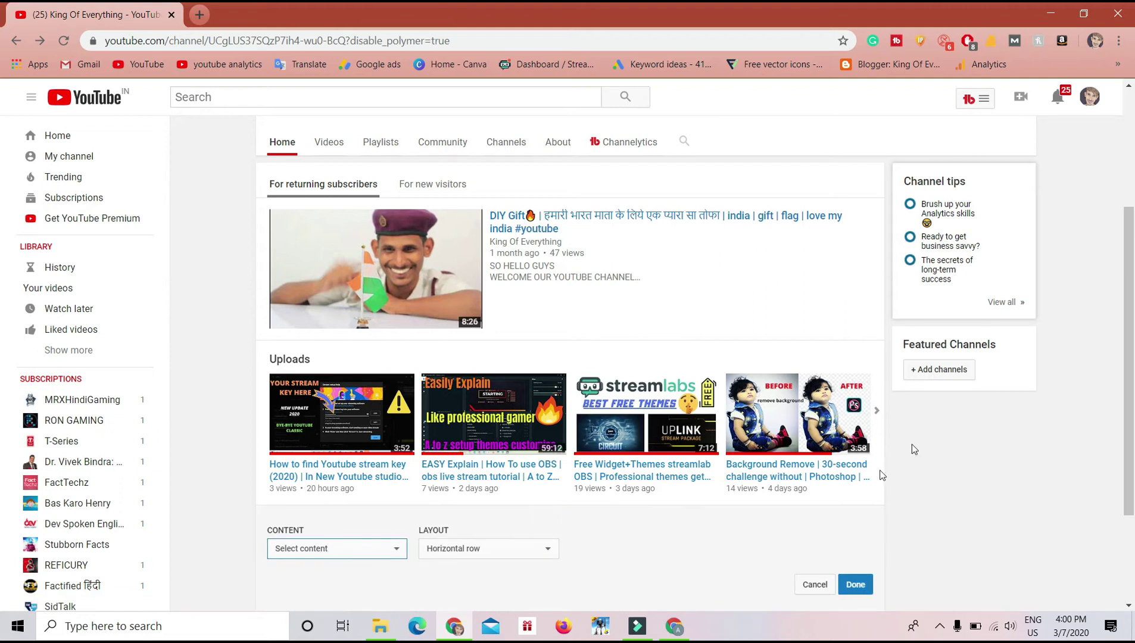
scroll(700, 446, "down", 2)
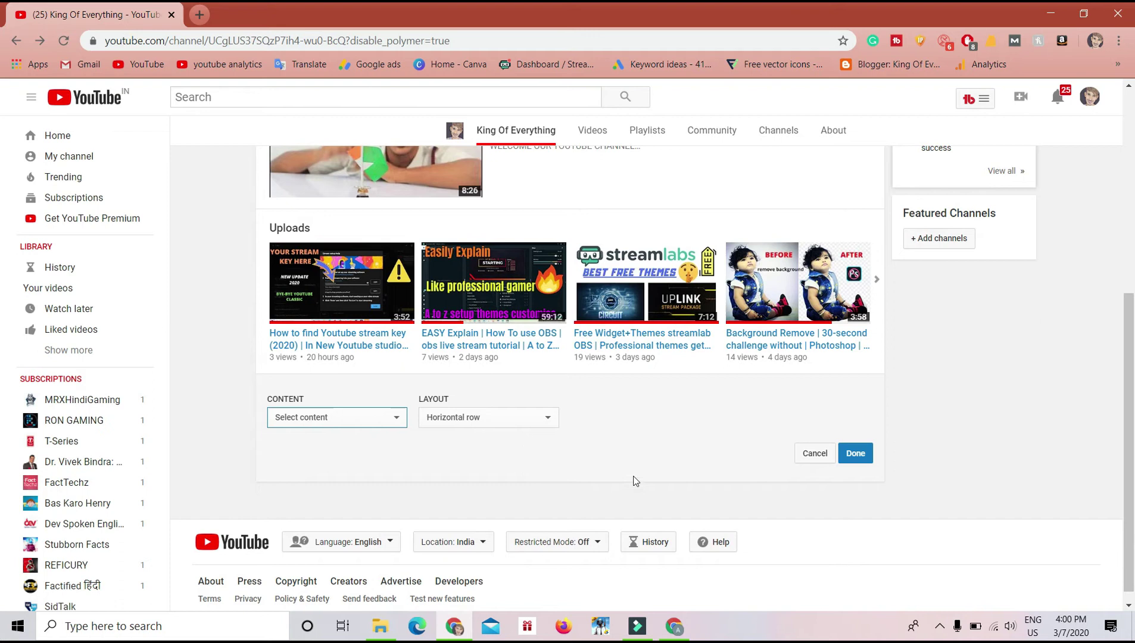
left_click(866, 464)
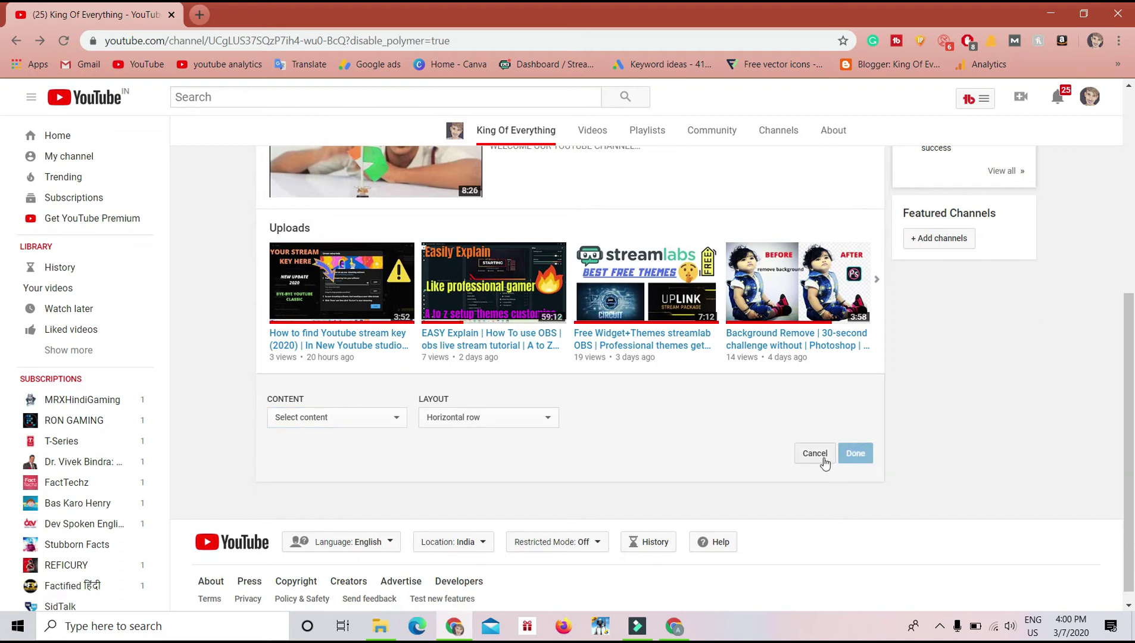
left_click(824, 460)
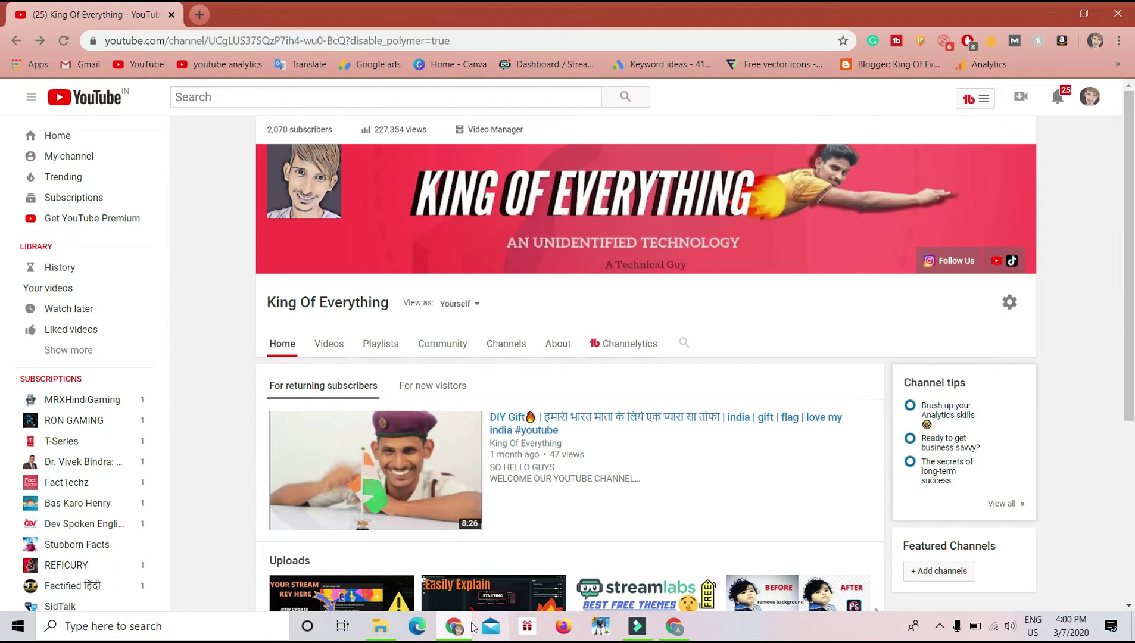
Open and close a new tab in the SITU4YOU window, then return to King Of Everything
mouse_move(346, 171)
left_click(454, 626)
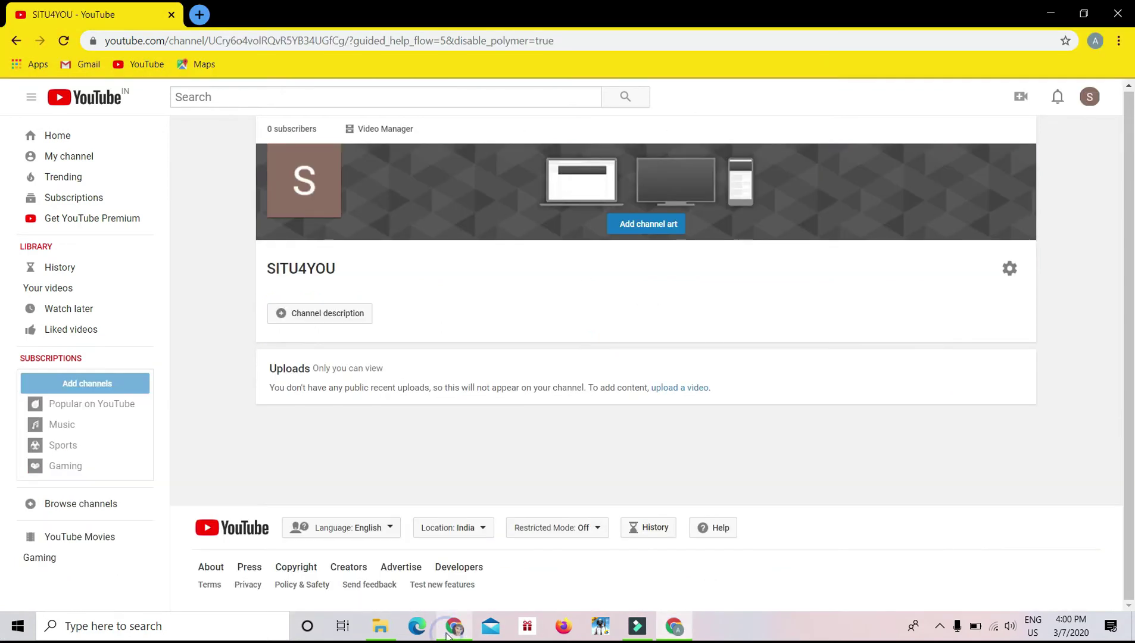
left_click(199, 14)
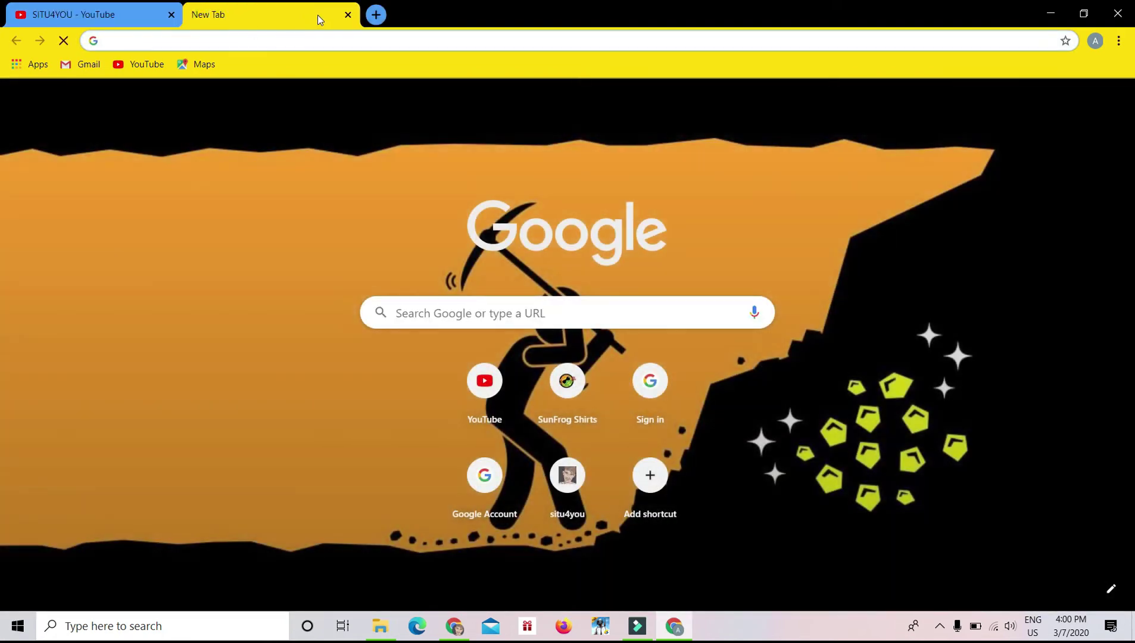
left_click(348, 15)
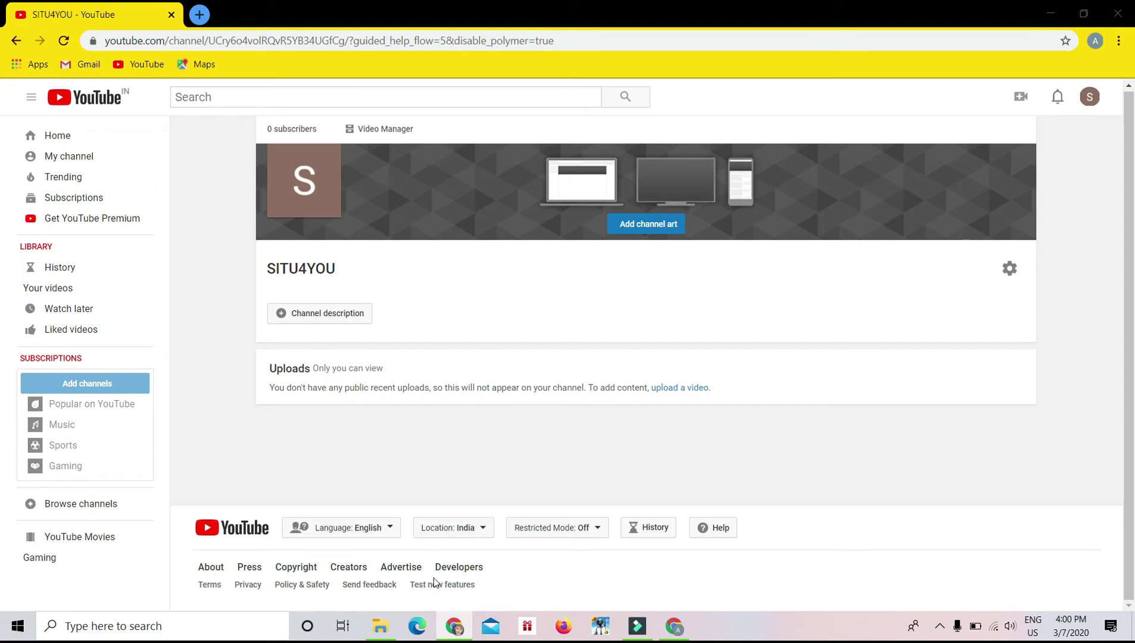
left_click(470, 633)
Load the Canva home page in a new tab, retrying until it appears
left_click(208, 9)
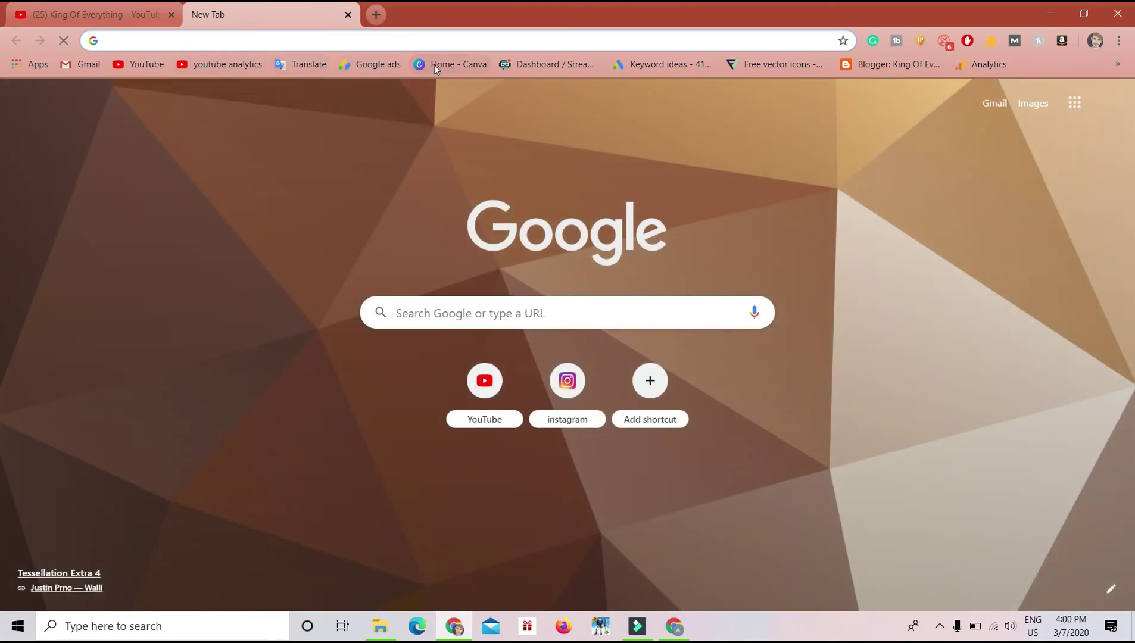
left_click(435, 66)
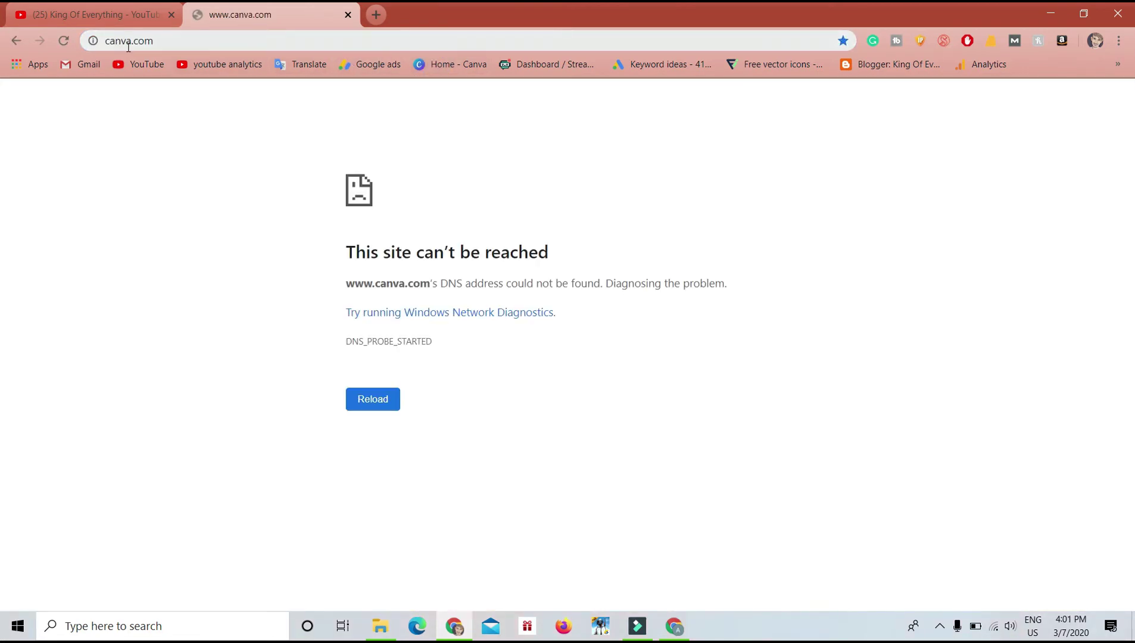
left_click(385, 400)
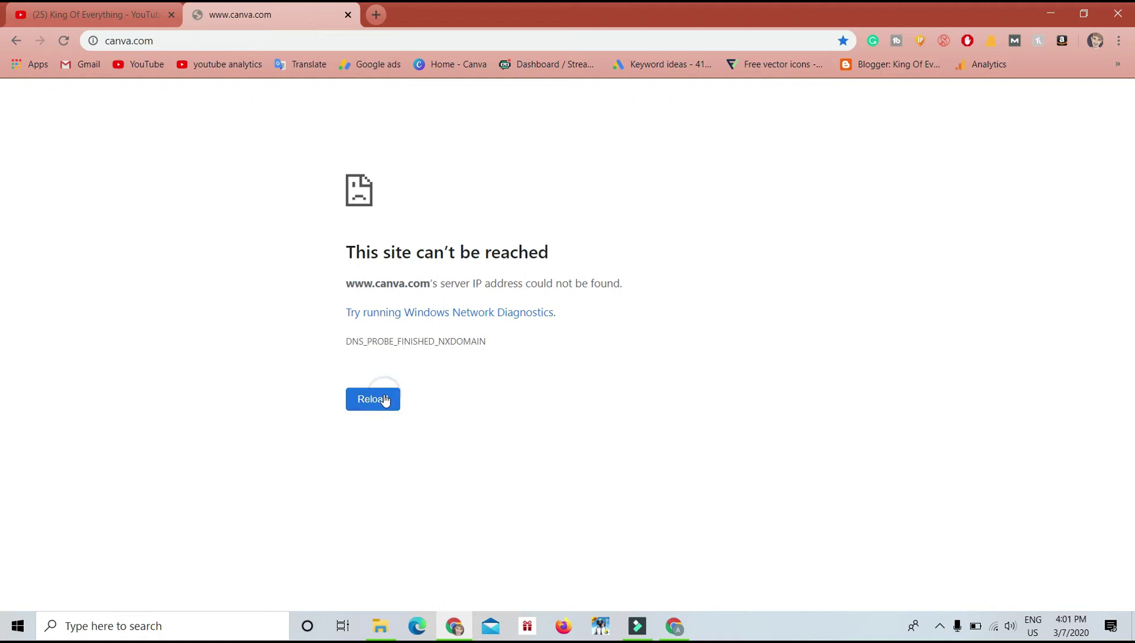
left_click(381, 399)
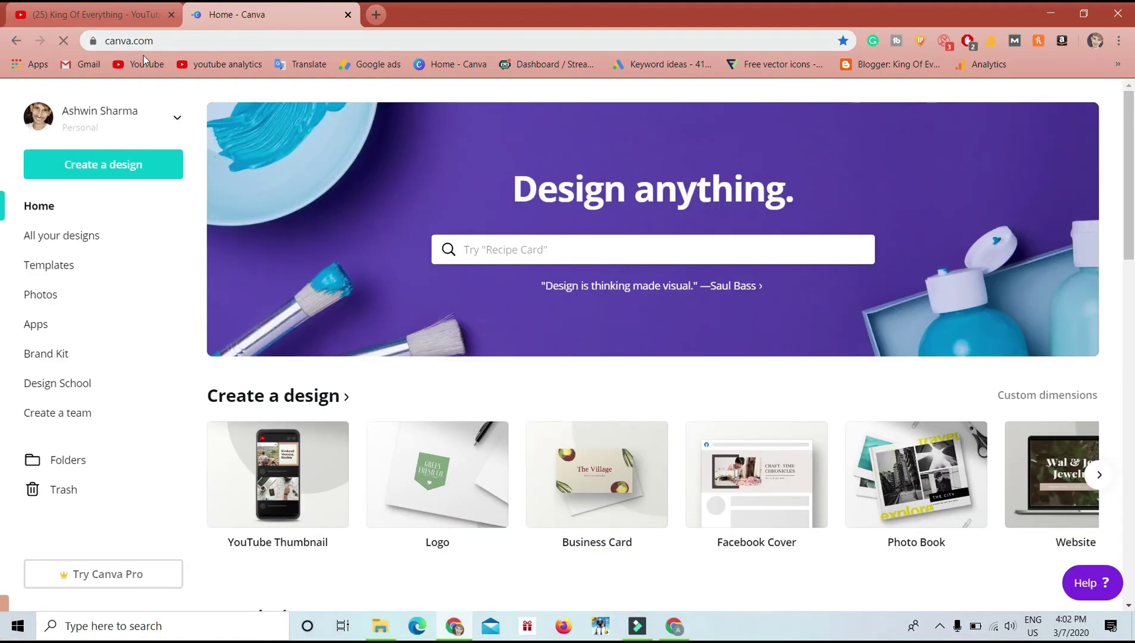
Search Canva for 'YOUT' and open the YouTube Channel Art templates
left_click(517, 251)
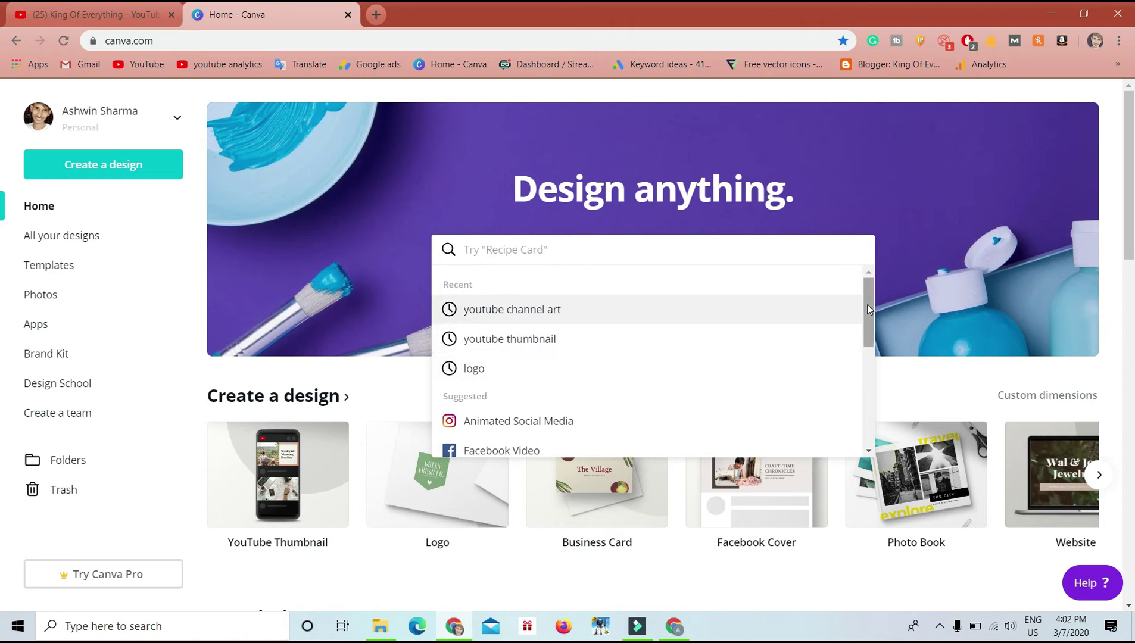
scroll(862, 333, "down", 3)
scroll(860, 357, "down", 3)
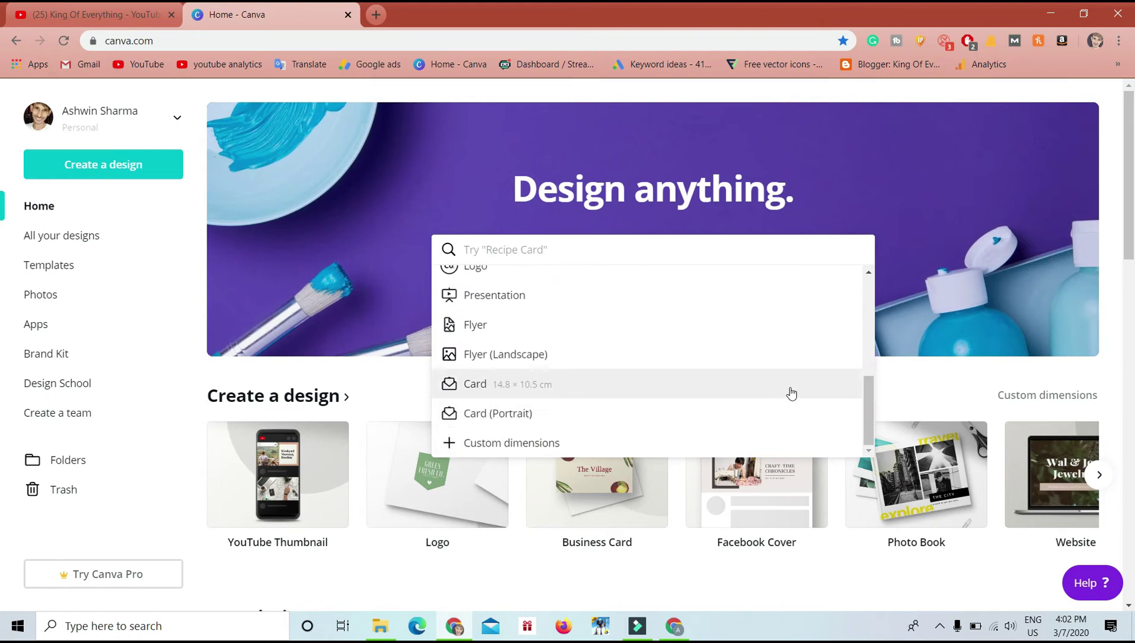
left_click_drag(869, 401, 867, 304)
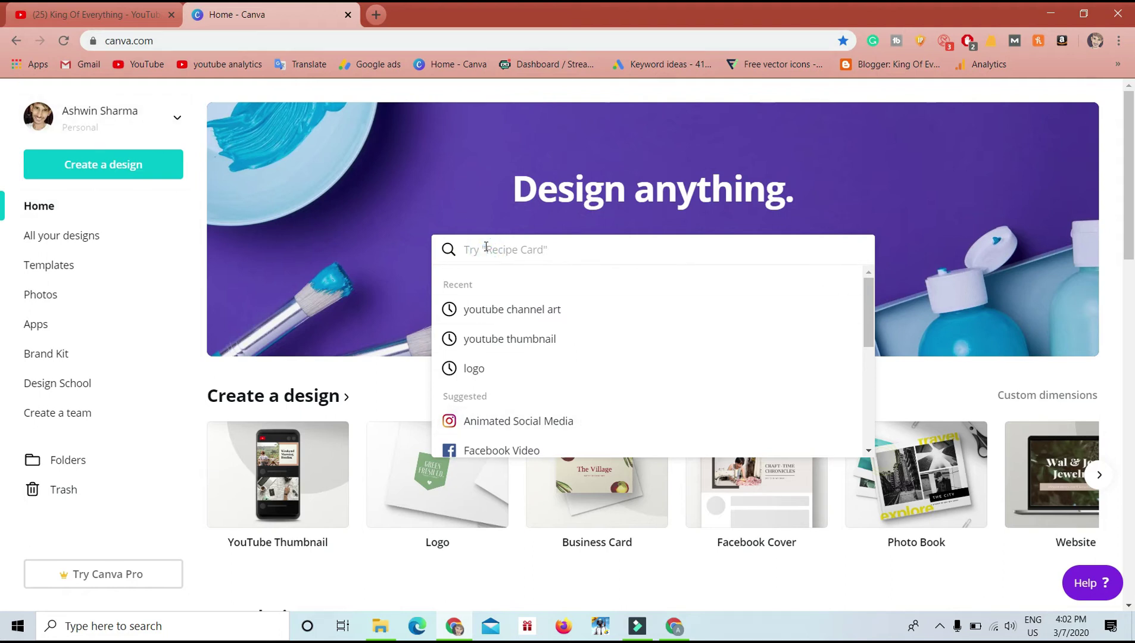
type("YOUT")
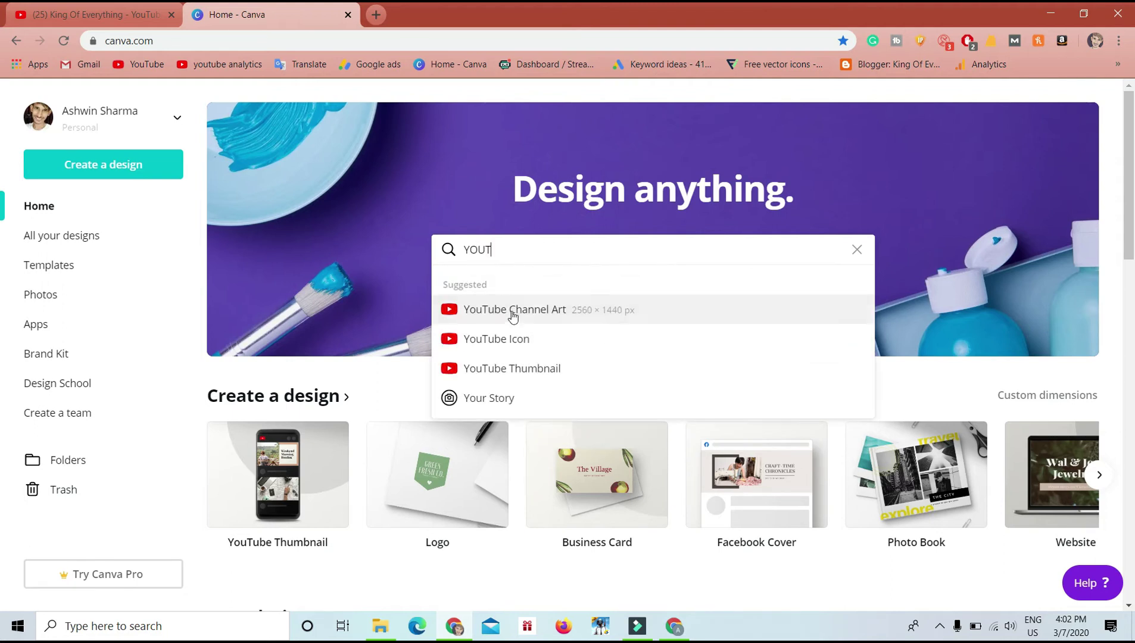
left_click(527, 314)
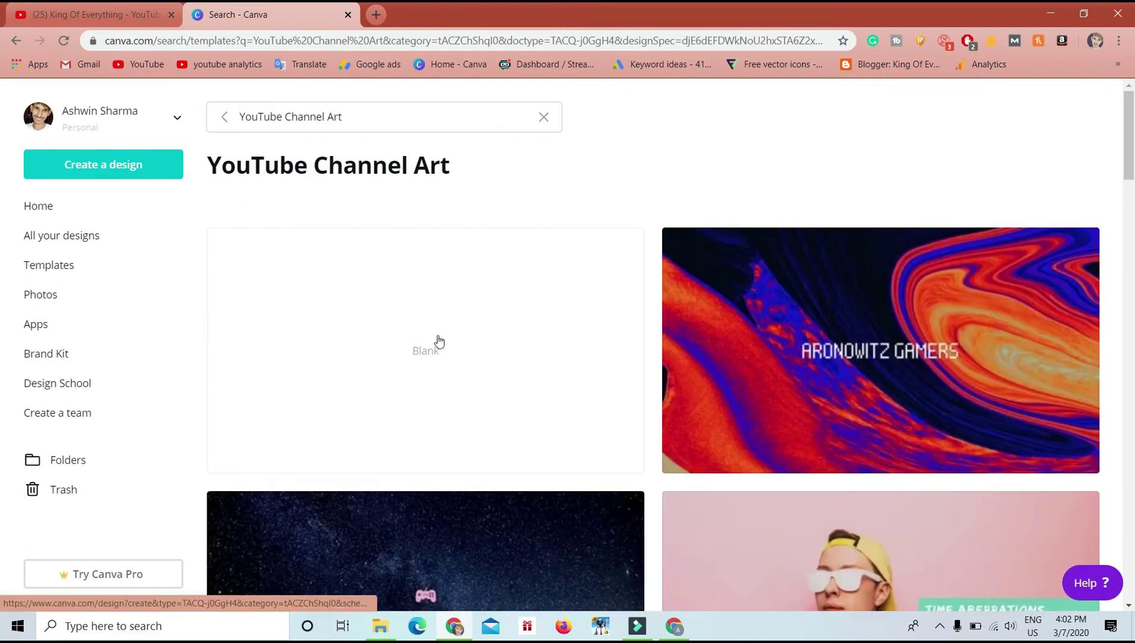
Return home, reopen YouTube Channel Art from the suggestions and start a blank design
left_click(15, 41)
left_click(507, 249)
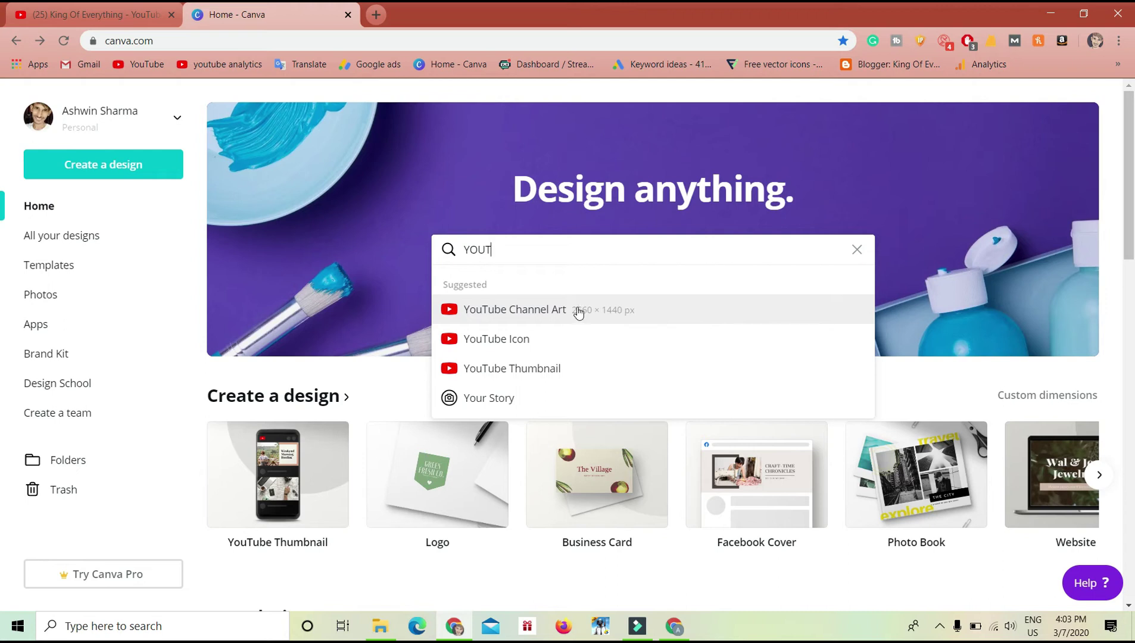
left_click(542, 311)
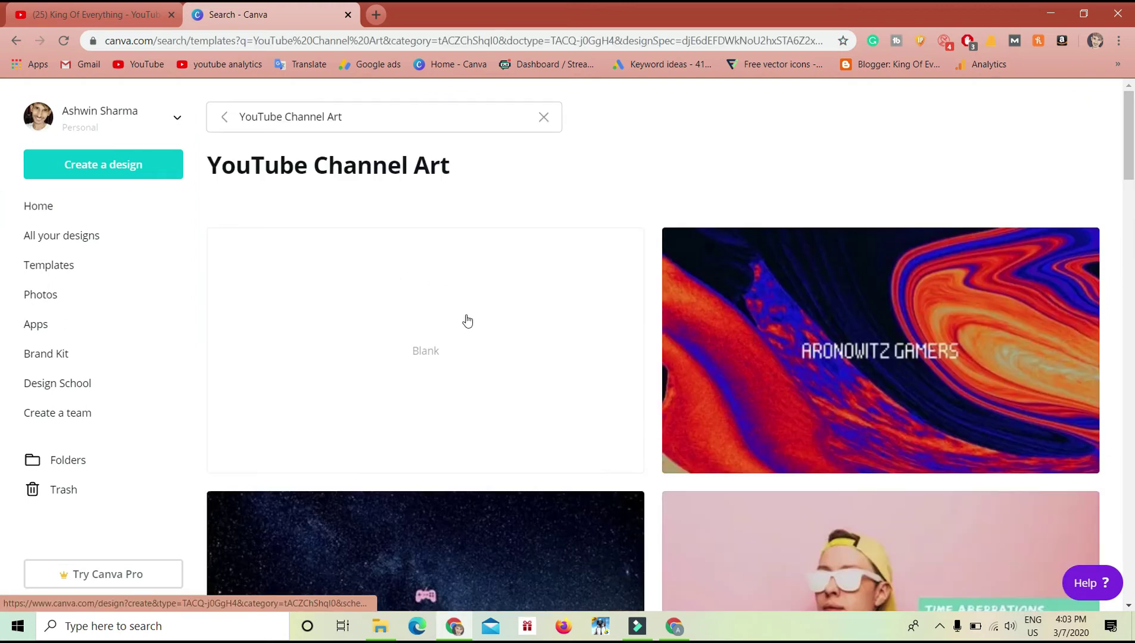
left_click_drag(1130, 152, 1130, 219)
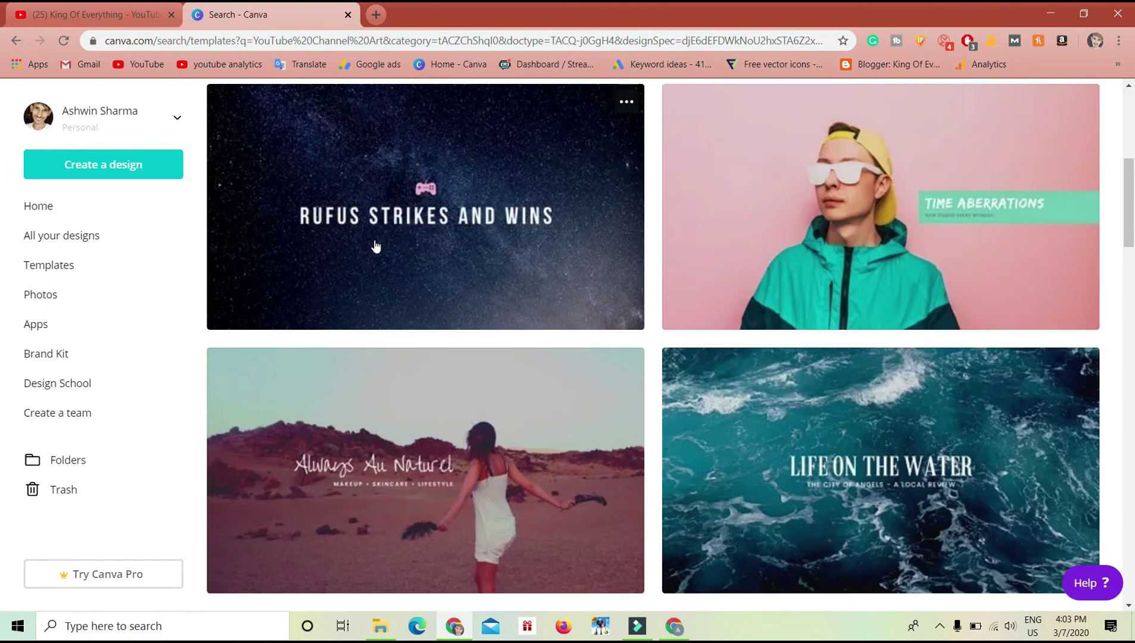
scroll(1029, 284, "down", 7)
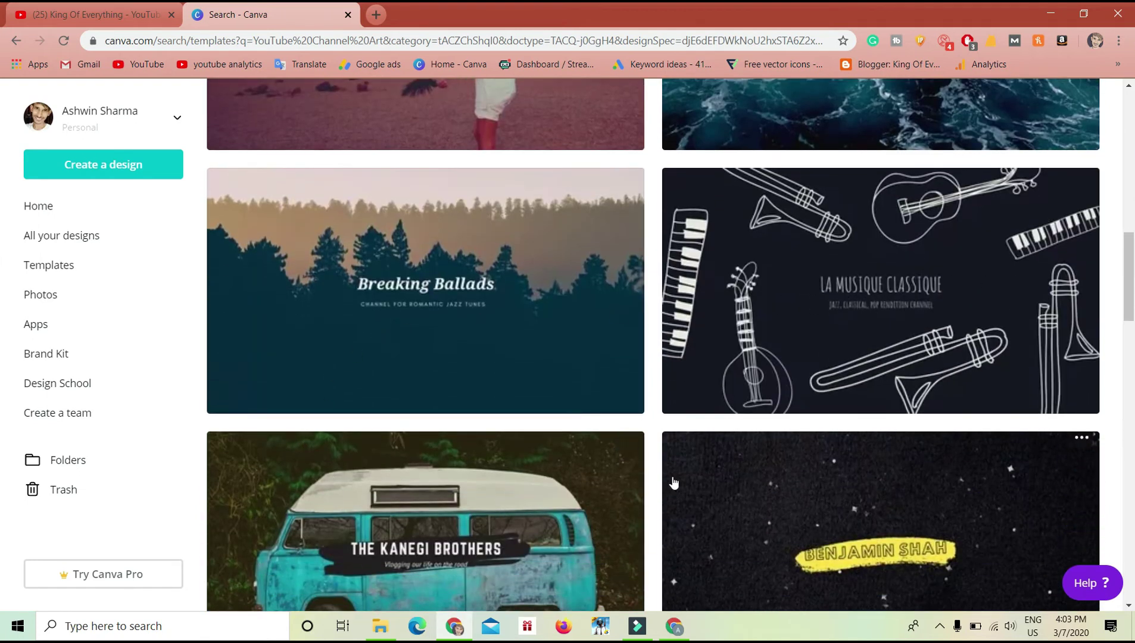
left_click_drag(1130, 295, 991, 163)
left_click(530, 319)
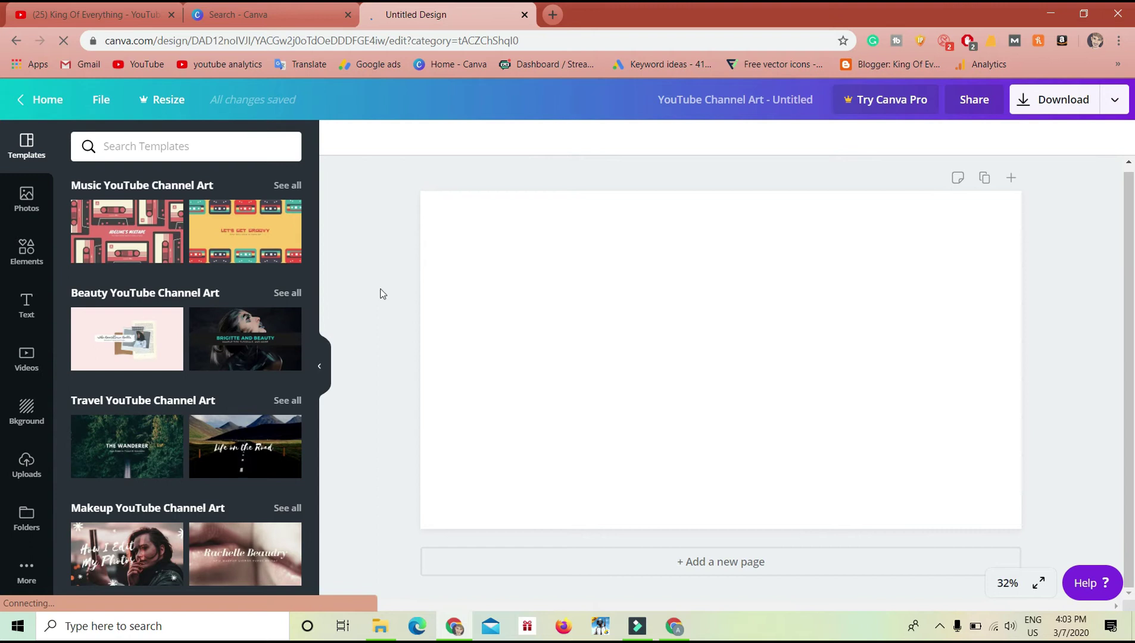
Add a warning triangle, a shushing emoji and the 'Wild SALE' text combination to the canvas
left_click(37, 263)
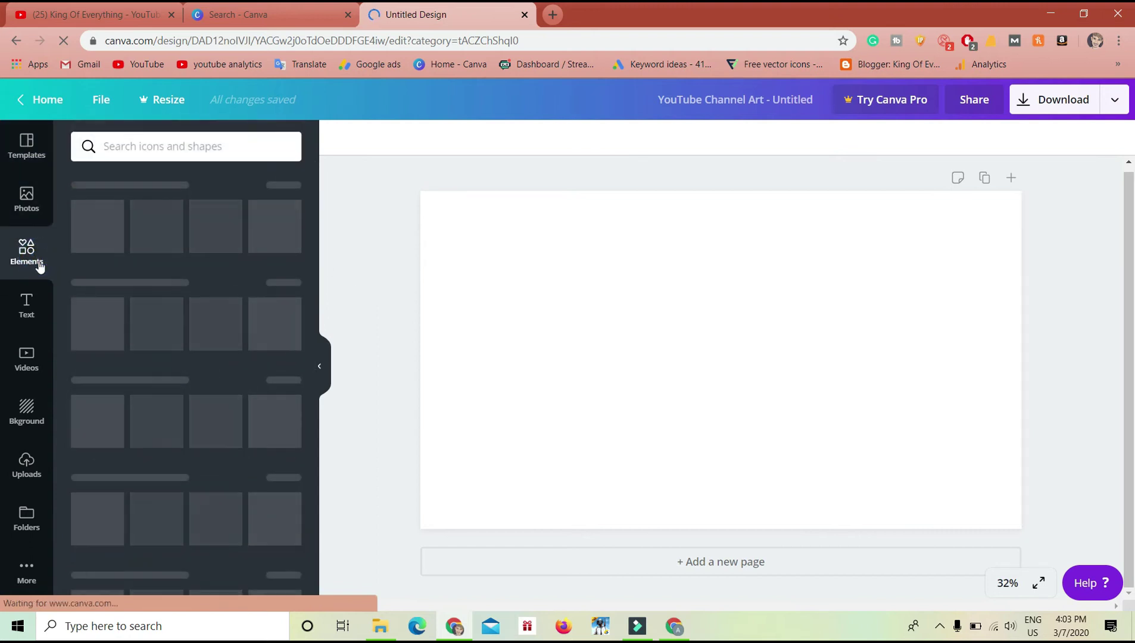
left_click_drag(97, 227, 663, 286)
left_click_drag(275, 227, 440, 231)
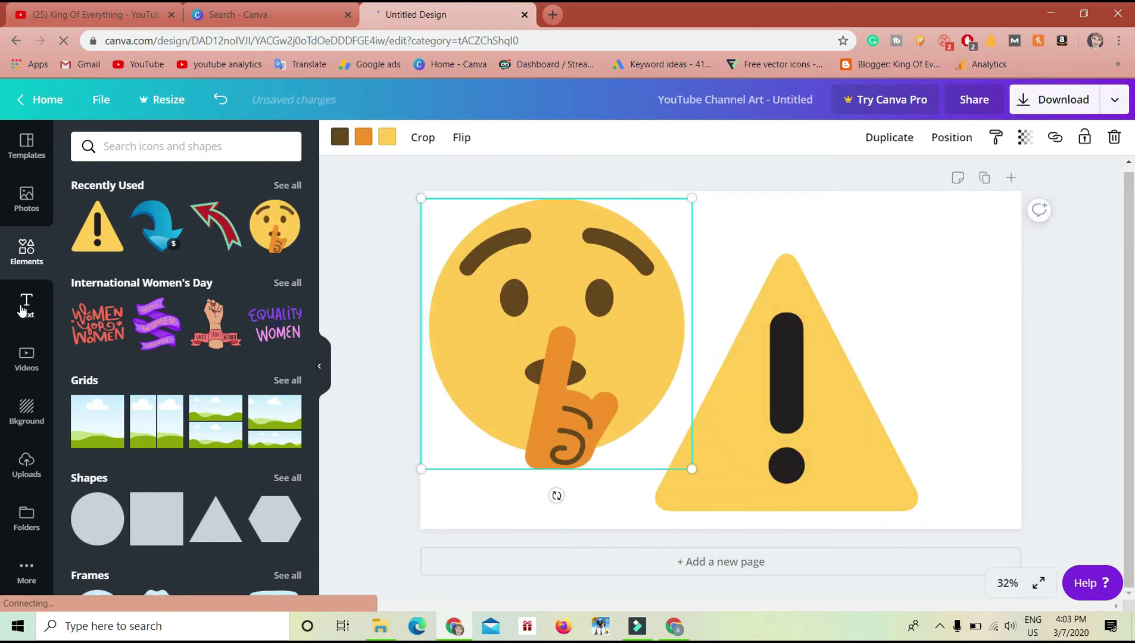
left_click(24, 307)
left_click_drag(146, 420, 477, 317)
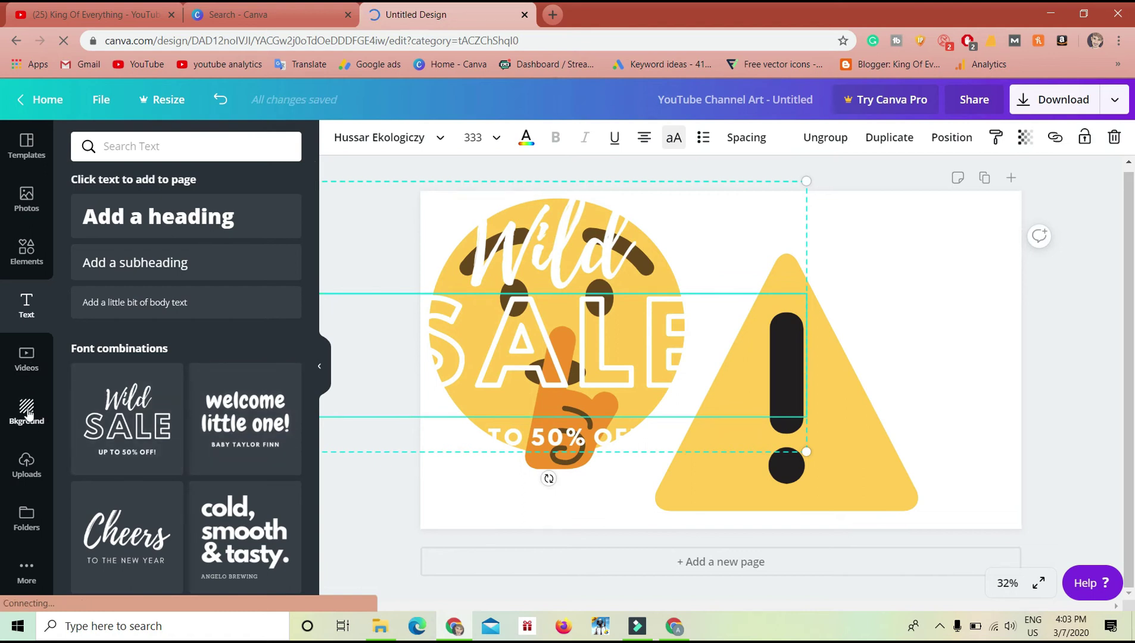
Browse backgrounds, videos, photos and the YouTube Channel Art template collections
left_click(27, 410)
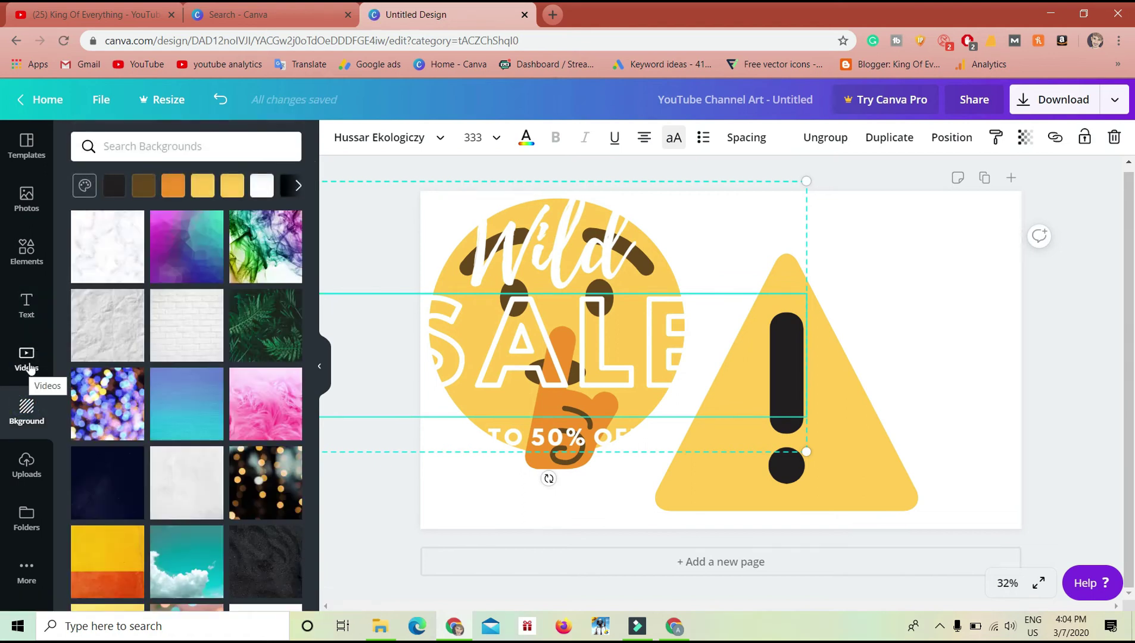
left_click(28, 364)
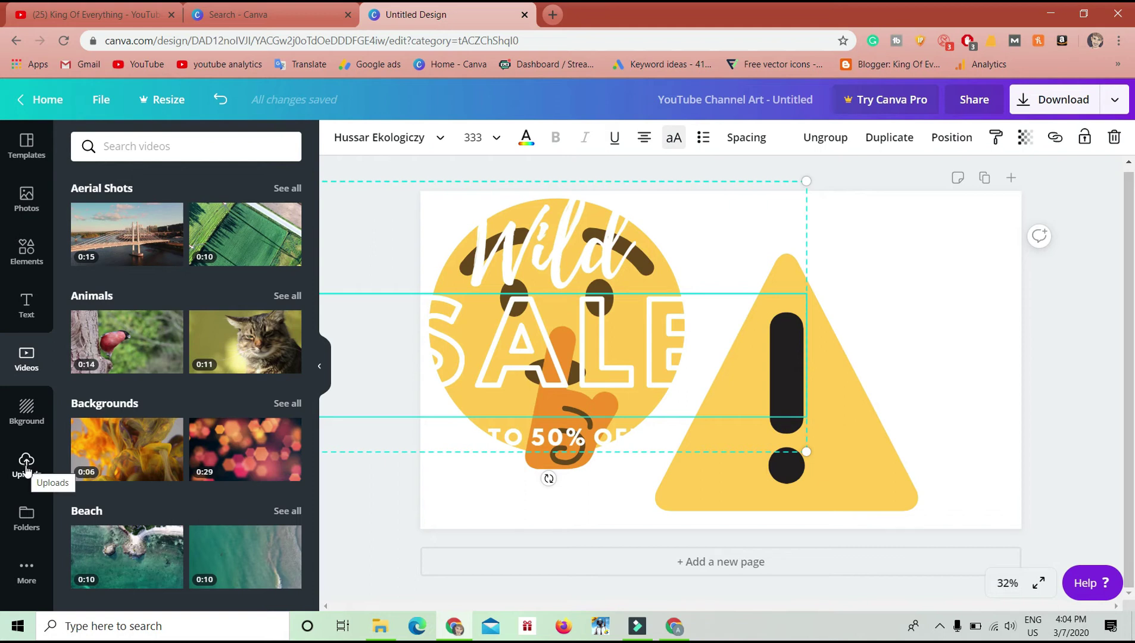
left_click(26, 199)
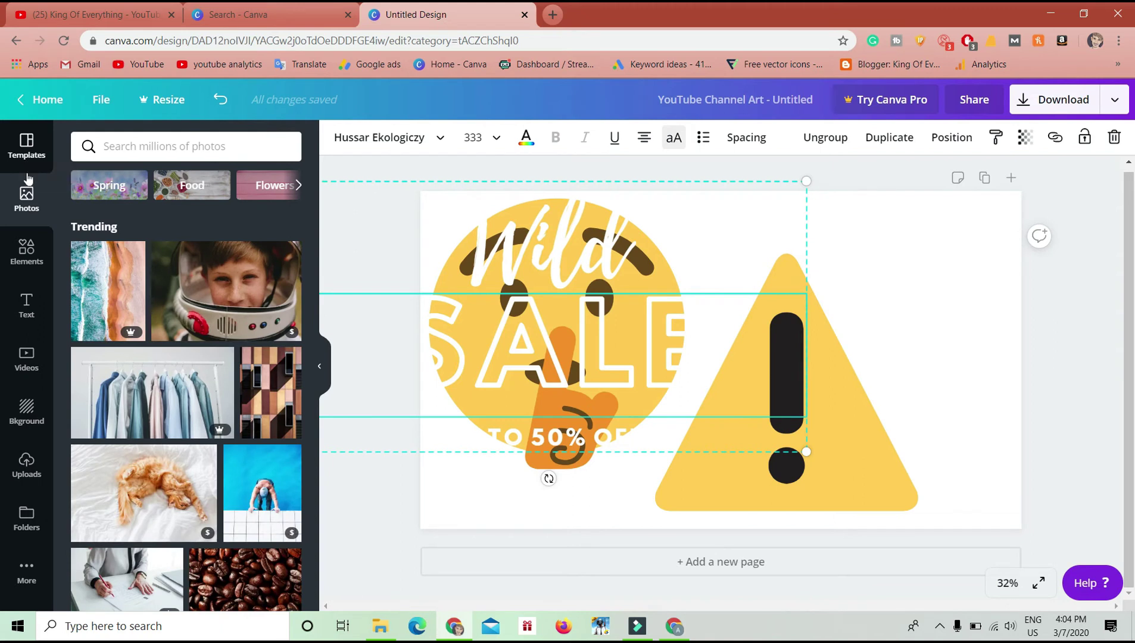
left_click(26, 148)
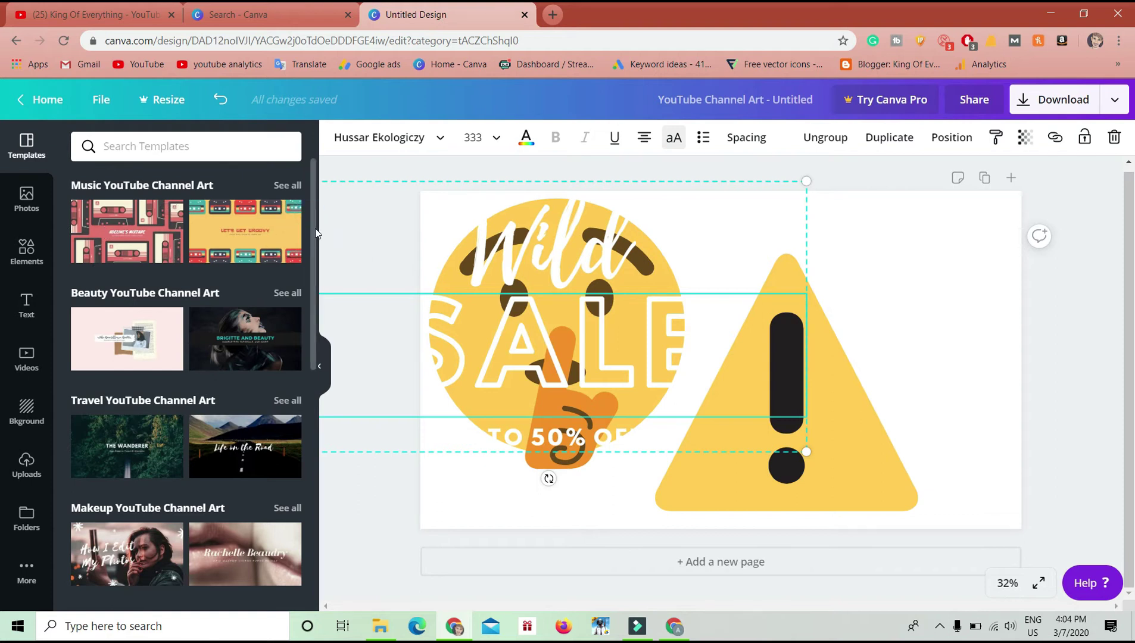
scroll(292, 298, "down", 5)
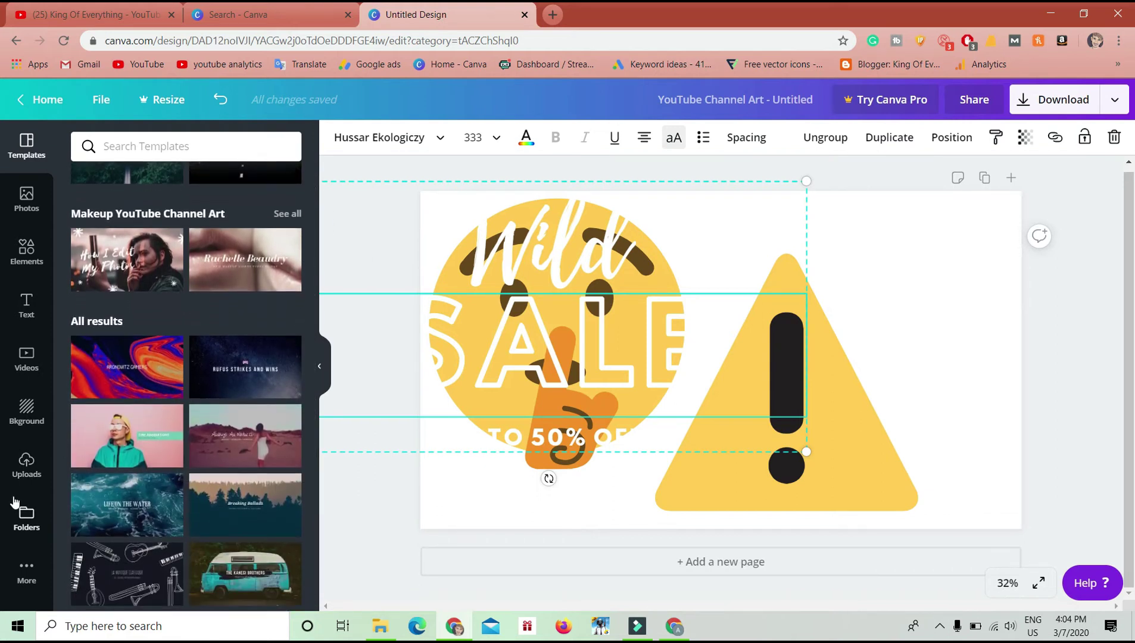
Start an image upload, look in Downloads and Desktop, cancel it and scroll the uploads
left_click(24, 465)
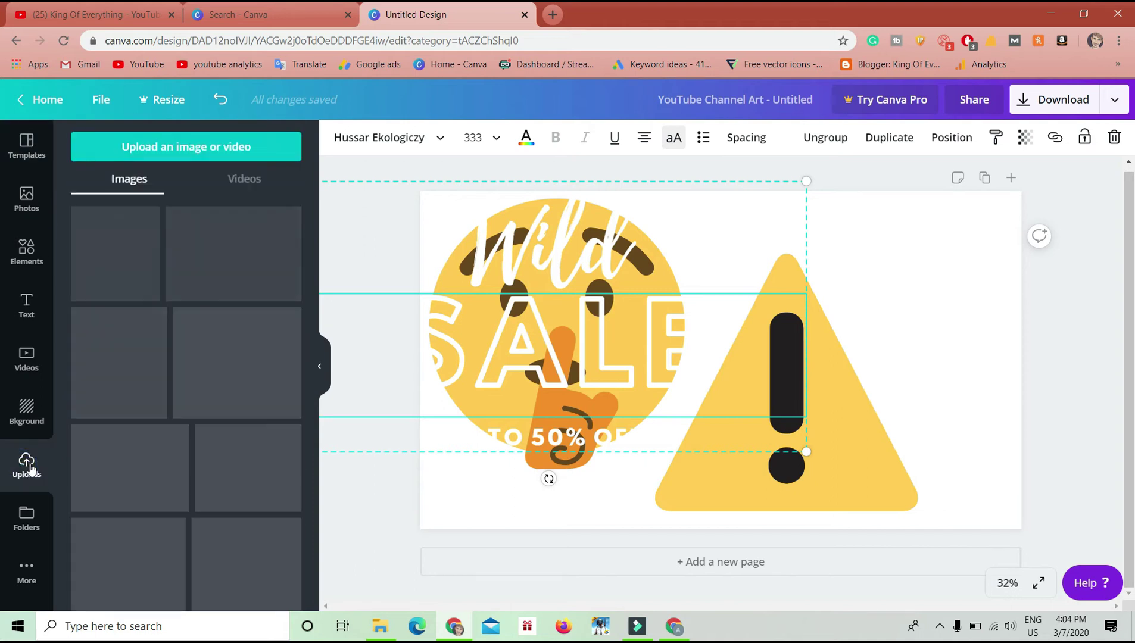
left_click(178, 148)
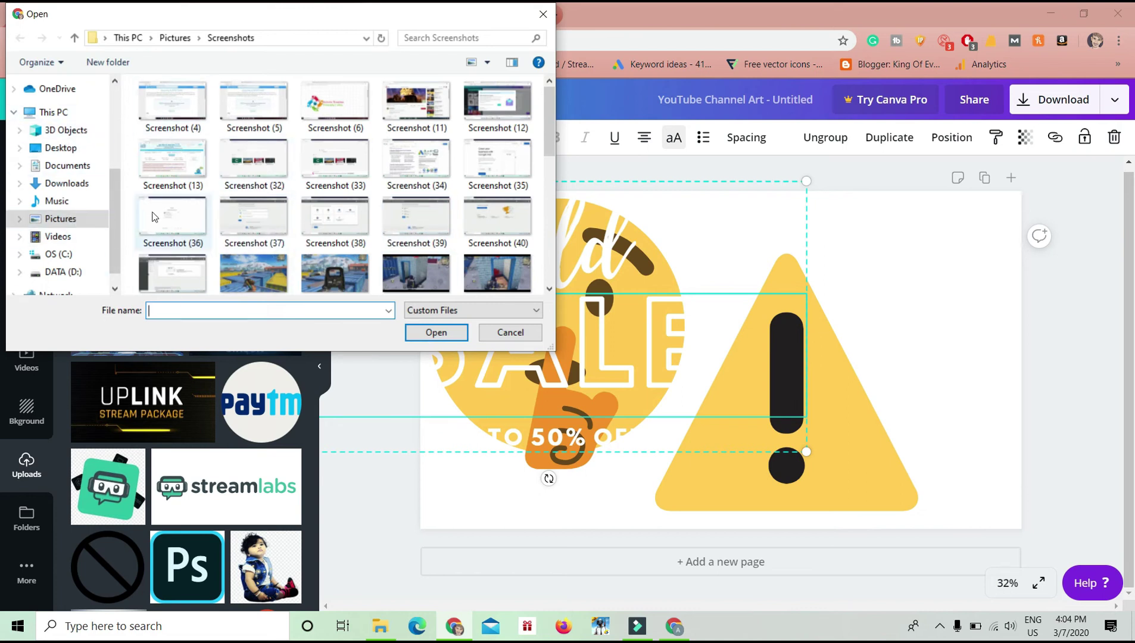
left_click(67, 183)
left_click(73, 146)
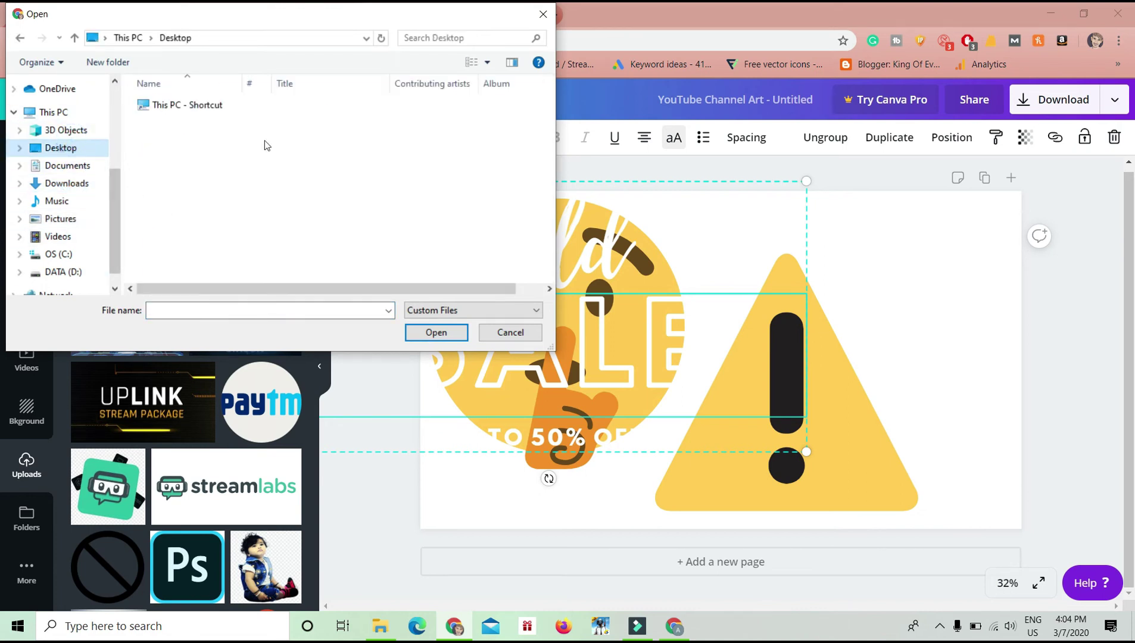
left_click(543, 13)
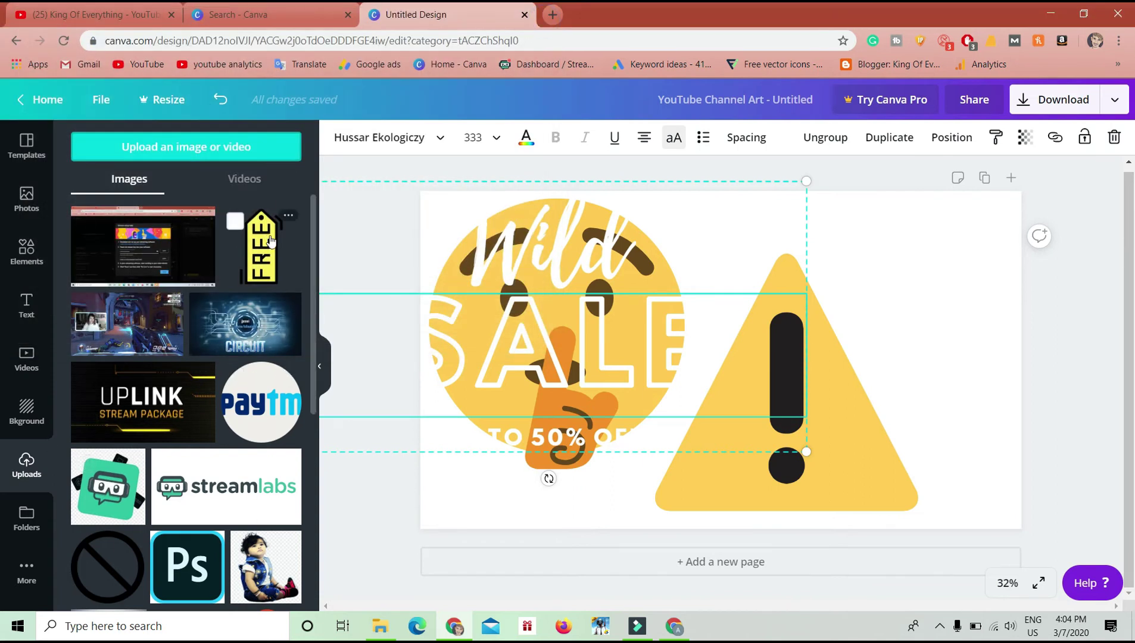
left_click_drag(311, 244, 256, 450)
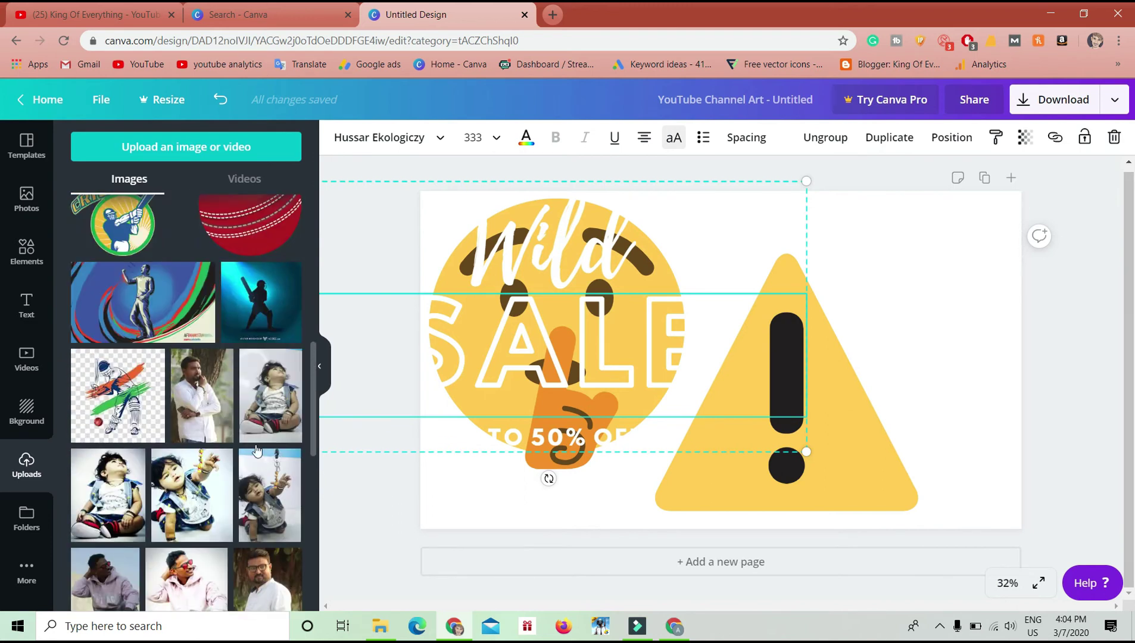
left_click_drag(313, 413, 303, 270)
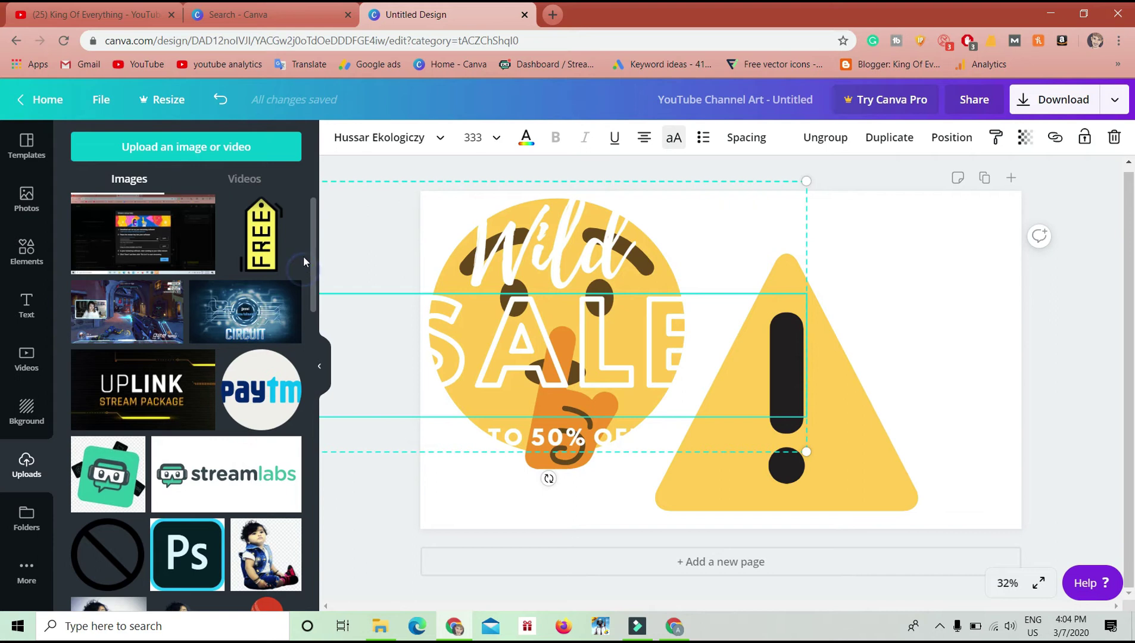
View the Folders panel and the extra apps list with Pexels, Pixabay and Dropbox
left_click(38, 520)
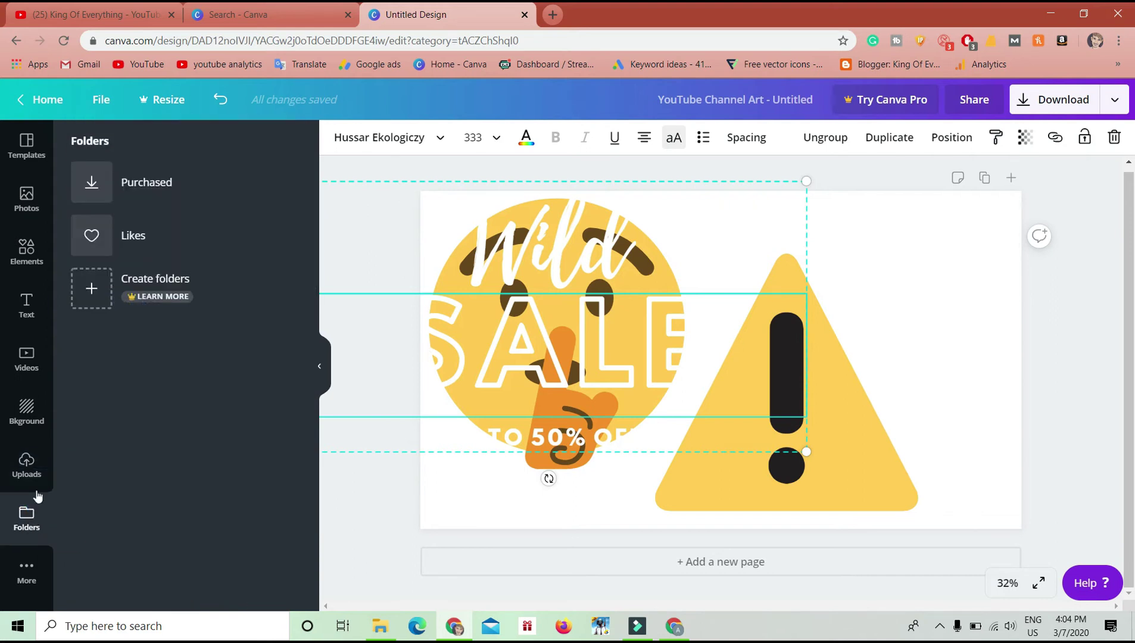
left_click(24, 575)
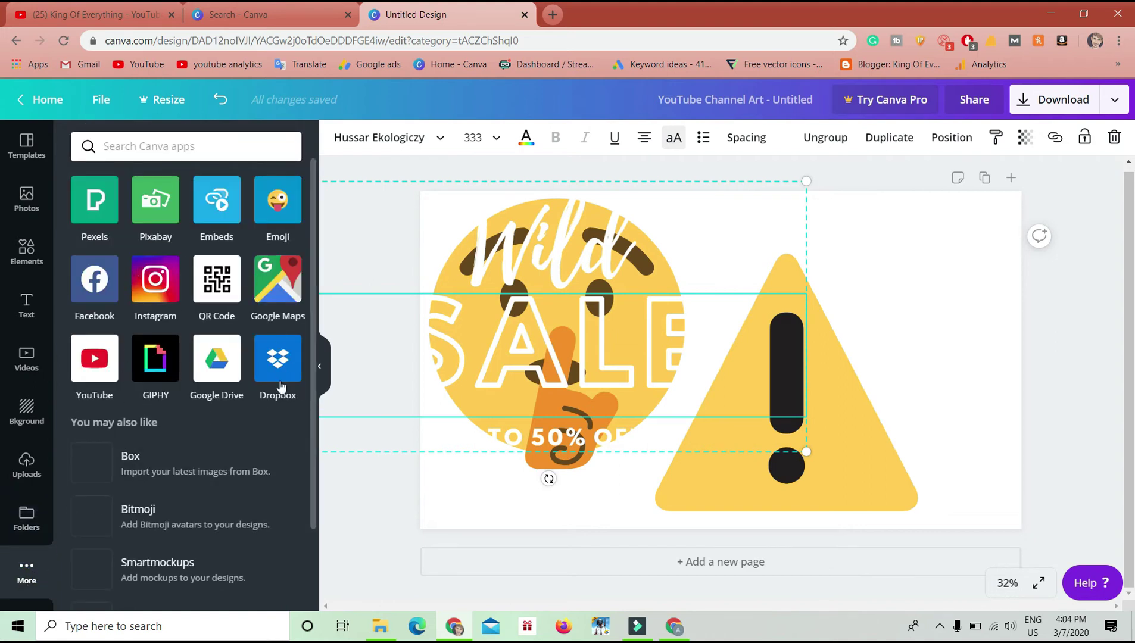
scroll(308, 374, "down", 3)
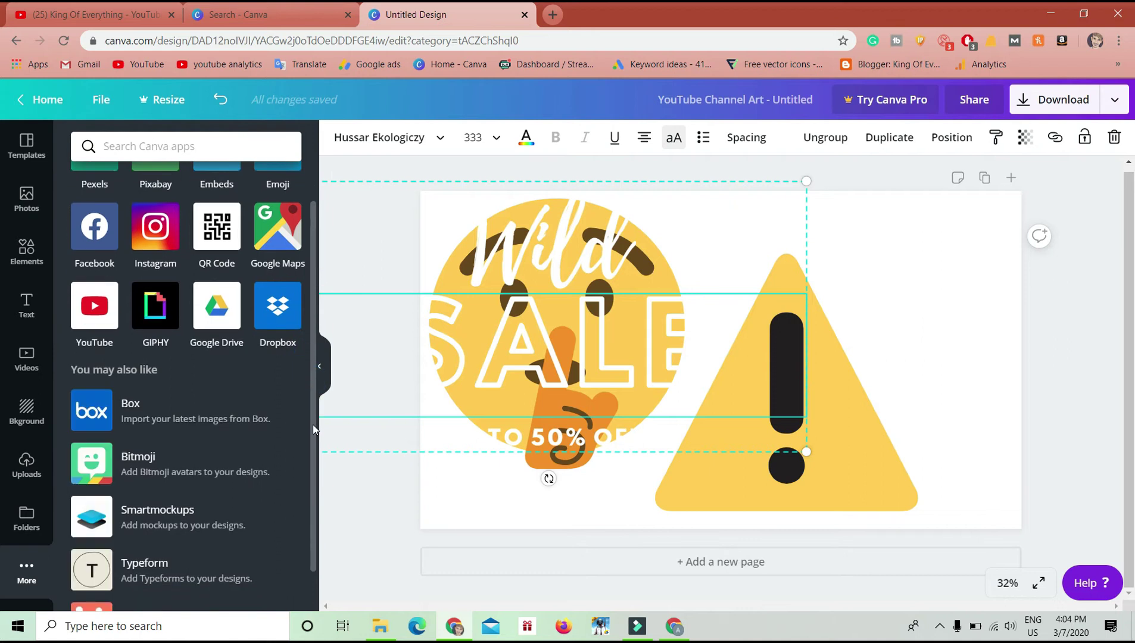
scroll(306, 491, "up", 3)
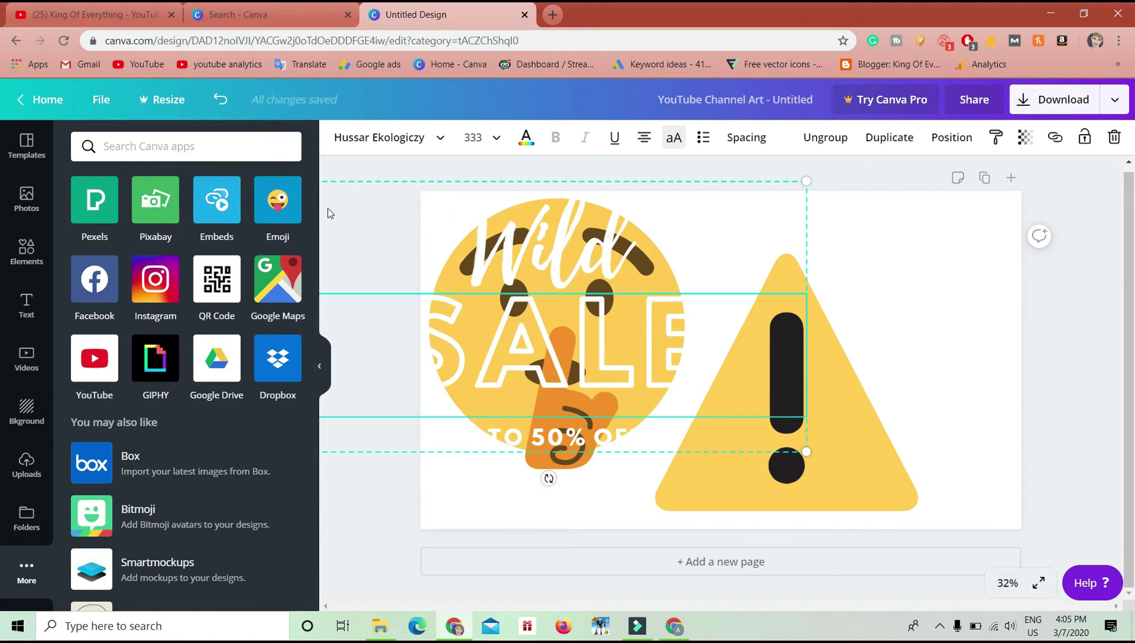
Undo twice to remove the Wild SALE text, then switch to the YouTube channel tab
left_click(332, 170)
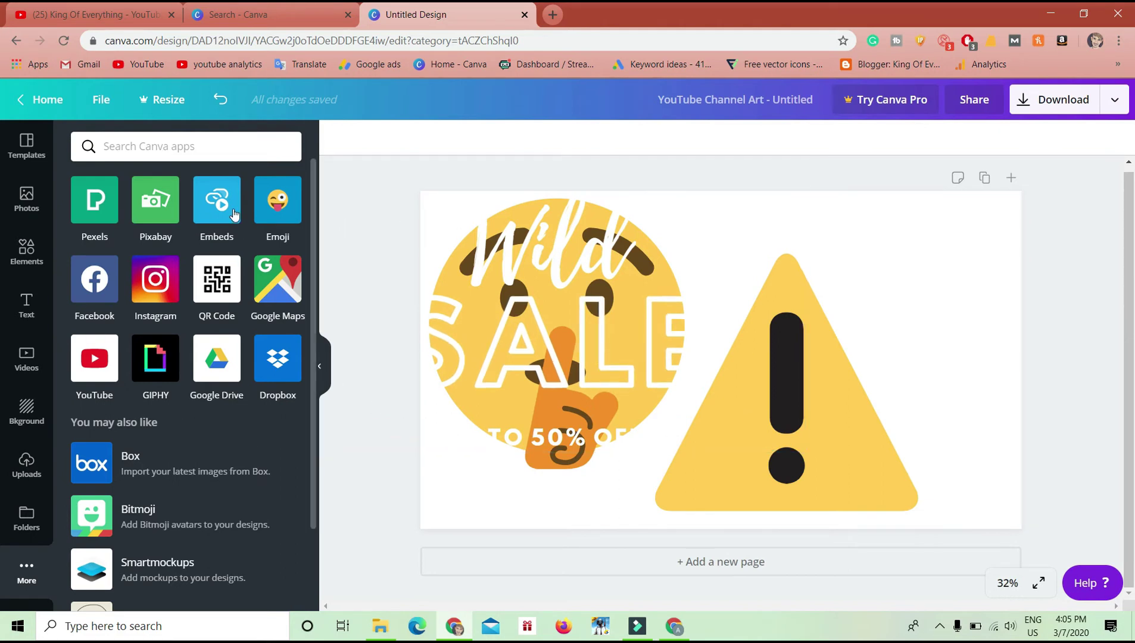
left_click(221, 102)
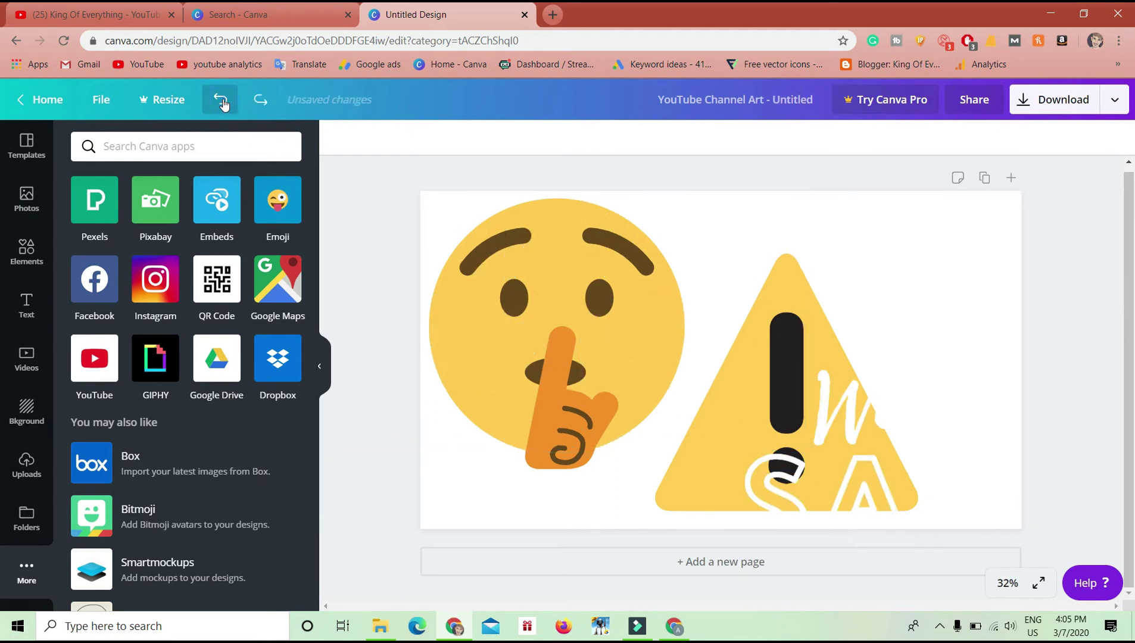
left_click(221, 102)
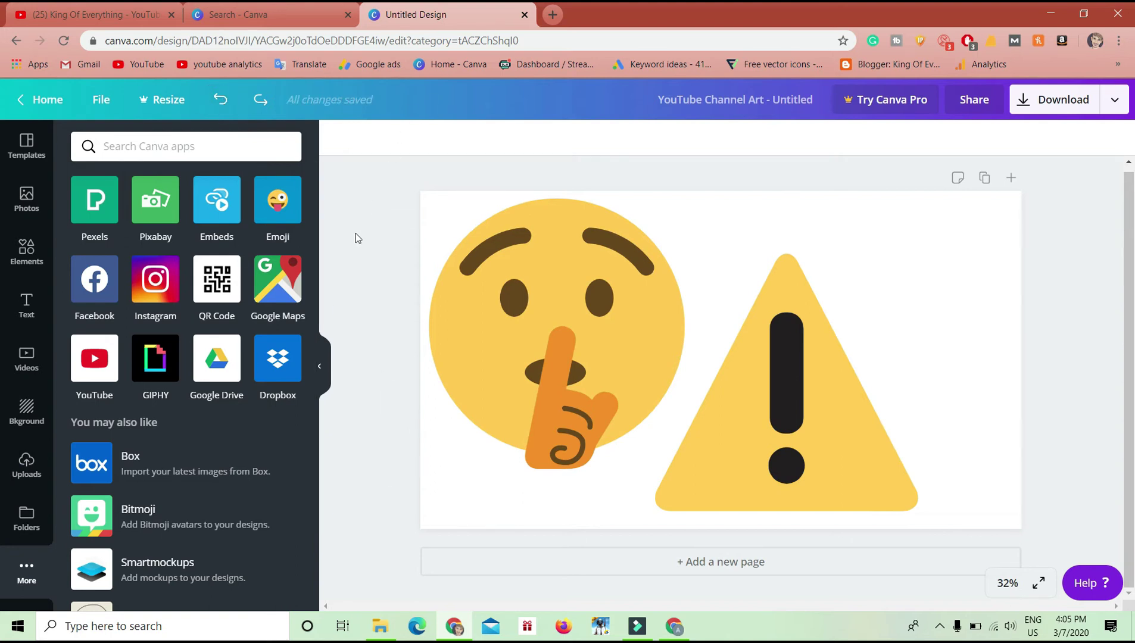
left_click(308, 7)
left_click(137, 14)
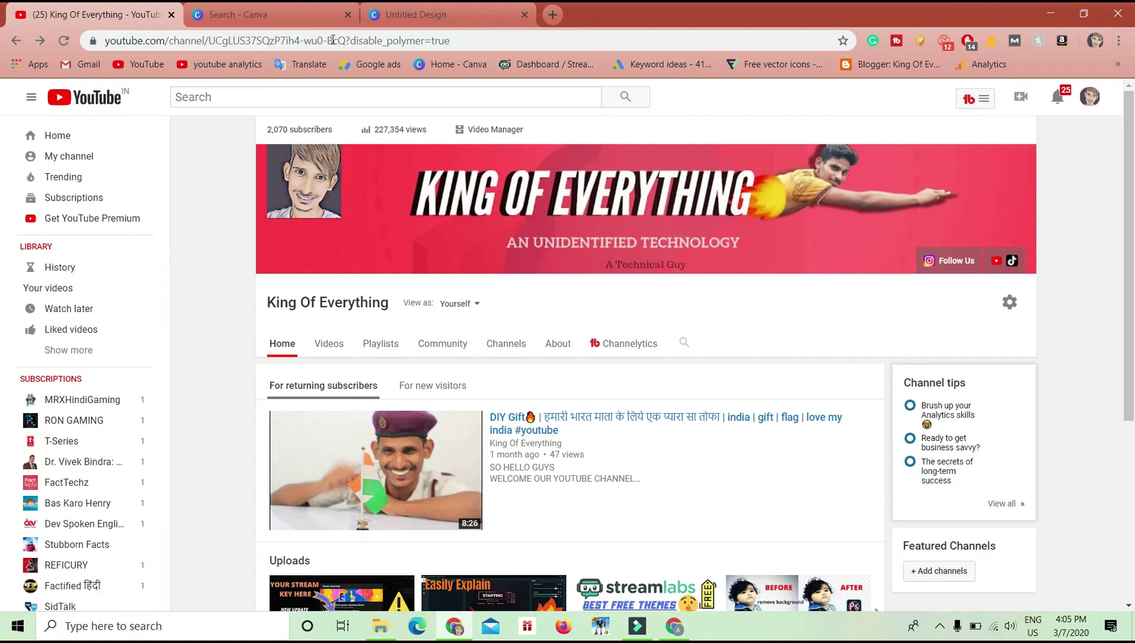
Trim the Canva search from 'YouTube Channel Art' to just 'YouTube'
left_click(308, 9)
left_click_drag(372, 118, 286, 122)
key("BackSpace")
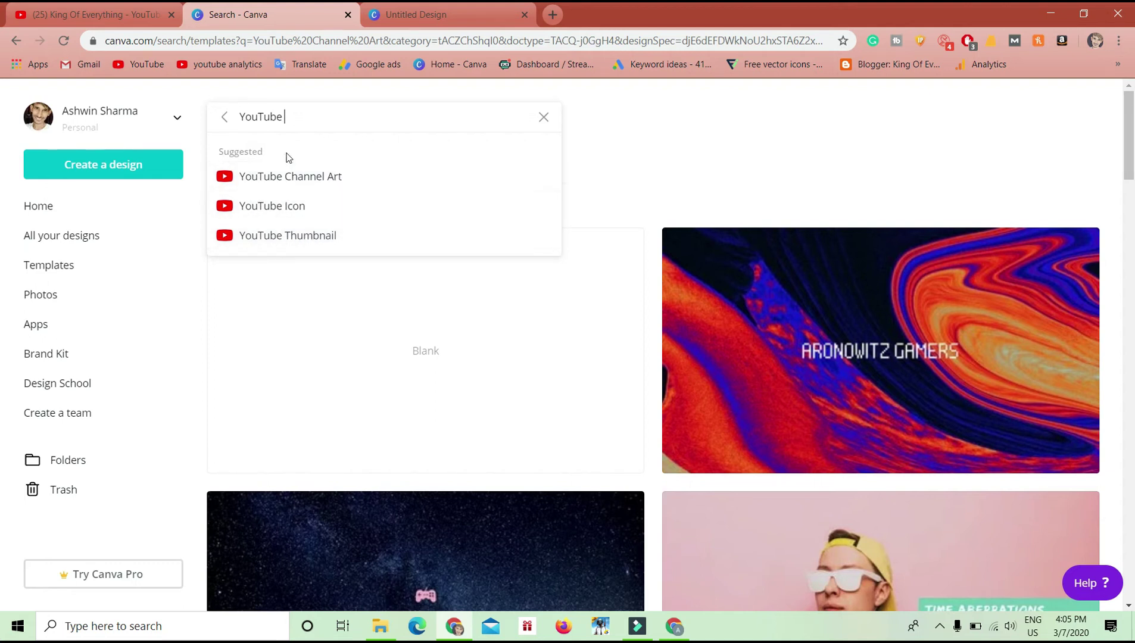
Pass through the Untitled Design and search tabs back to the King Of Everything channel page
left_click(373, 9)
left_click(231, 17)
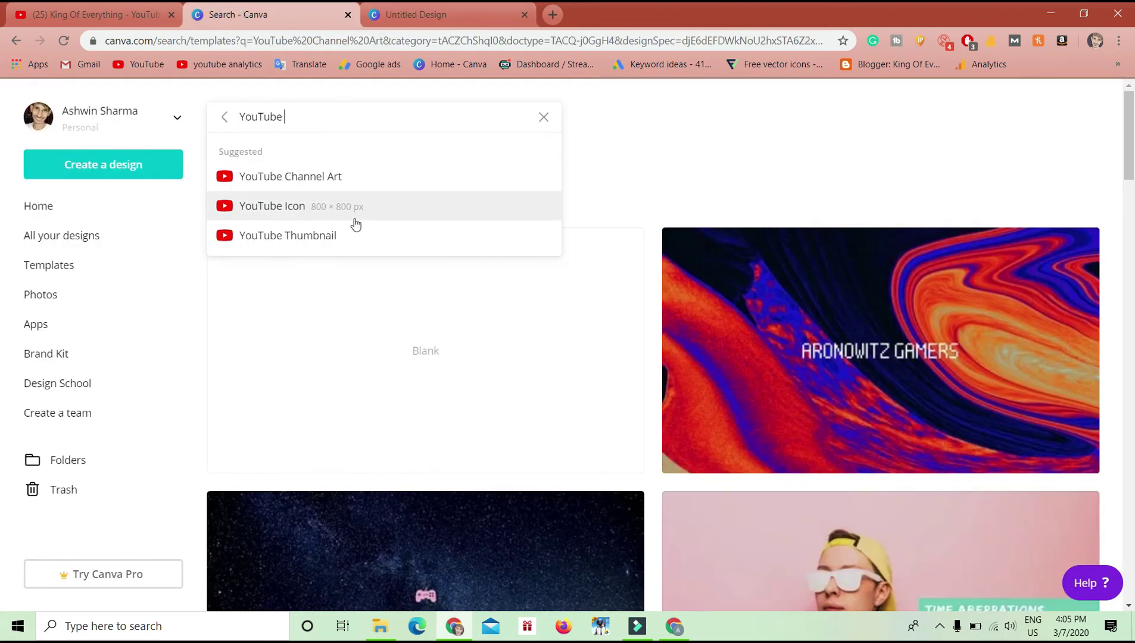
left_click(124, 9)
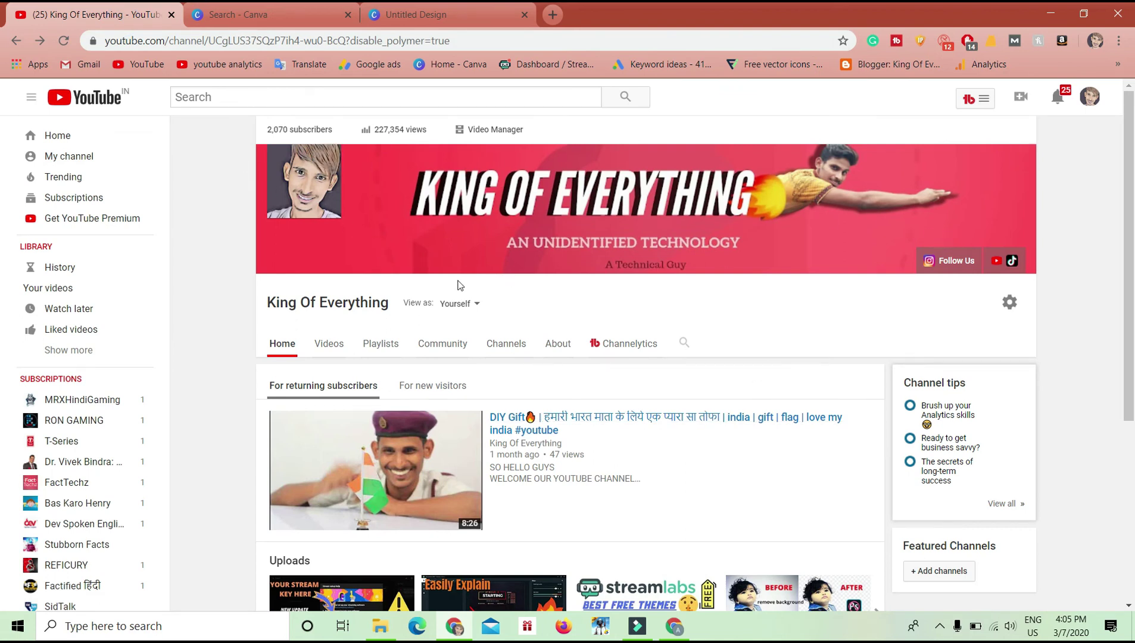
Switch to the SITU4YOU window and open Creator Studio from the avatar menu
left_click_drag(1132, 187, 1132, 225)
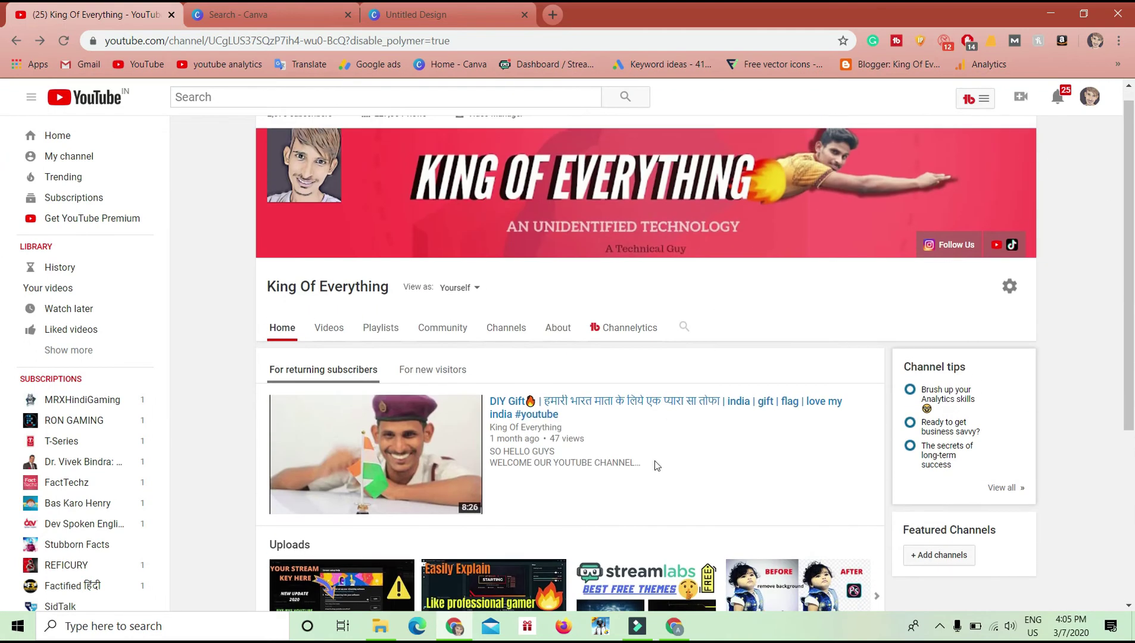
key("alt+Tab")
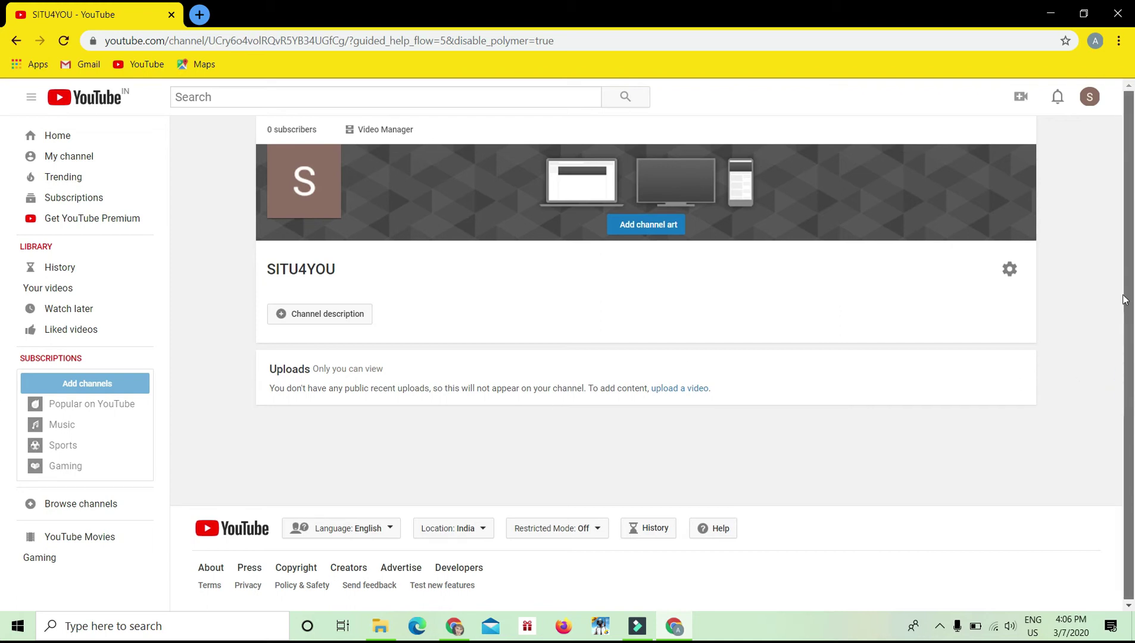
left_click(1089, 102)
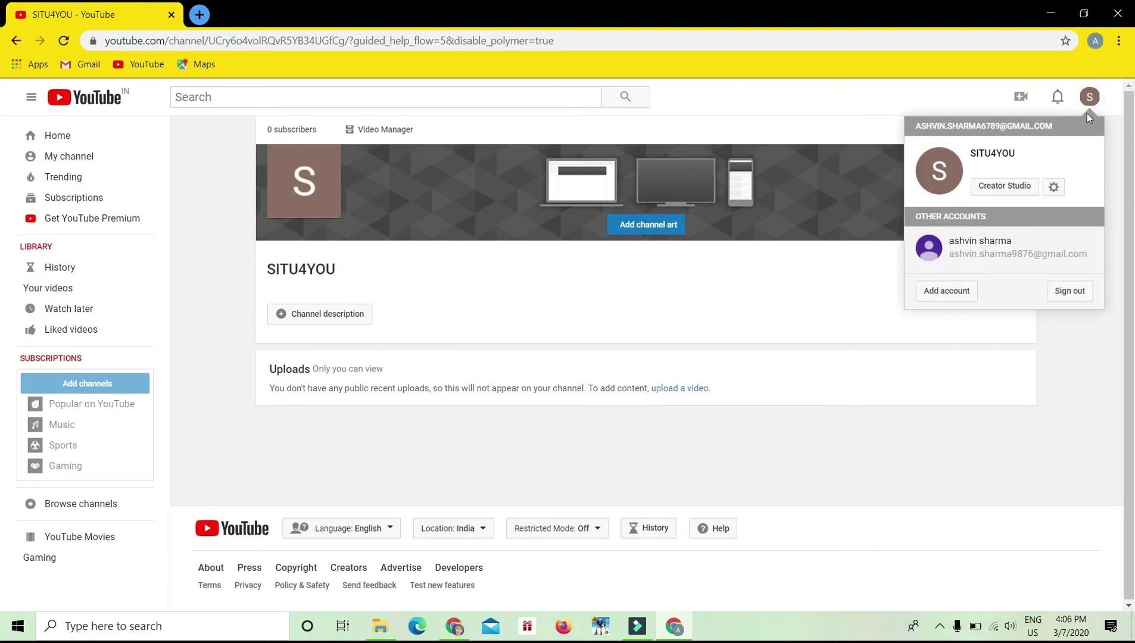
left_click(1003, 186)
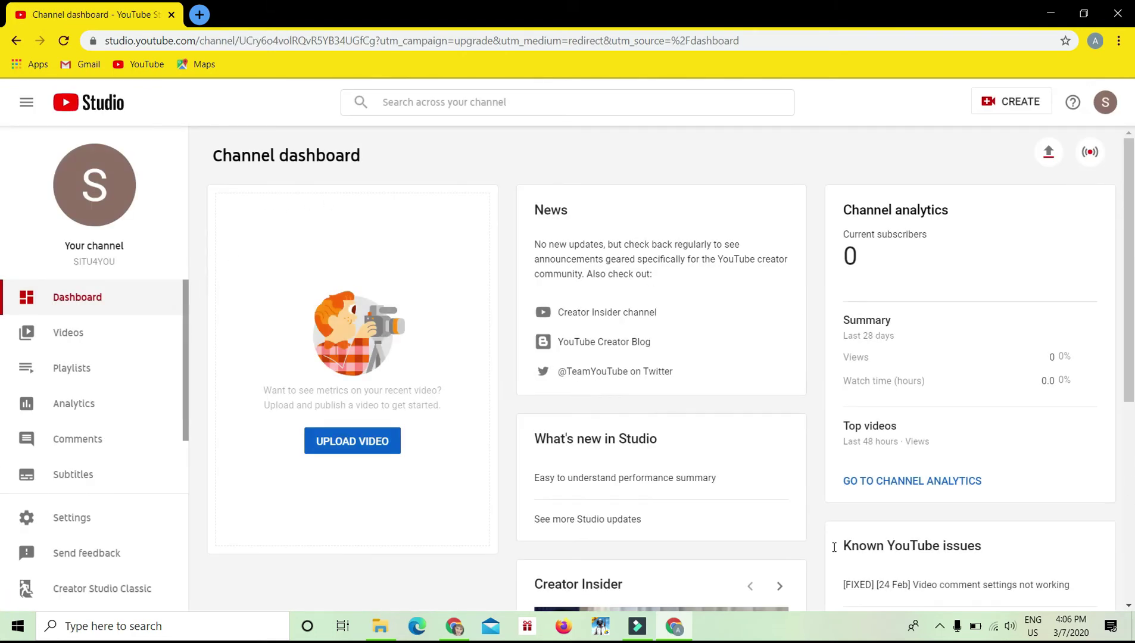
Open Settings > Channel, glance at Upload defaults, then view the Feature eligibility tab
left_click_drag(1131, 196, 1131, 312)
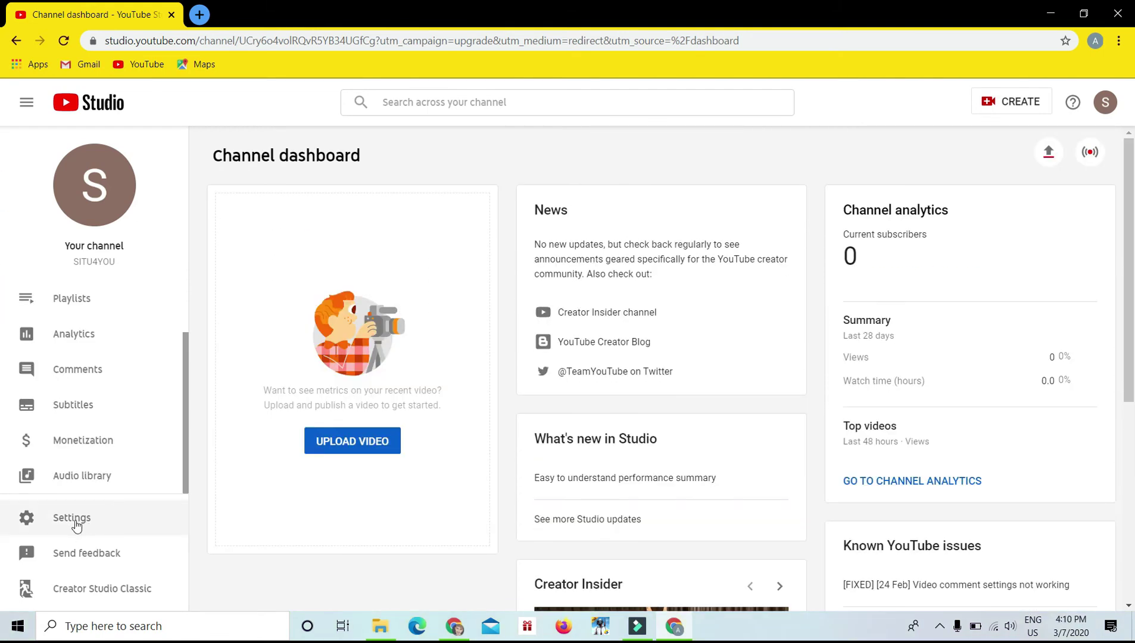
left_click(74, 521)
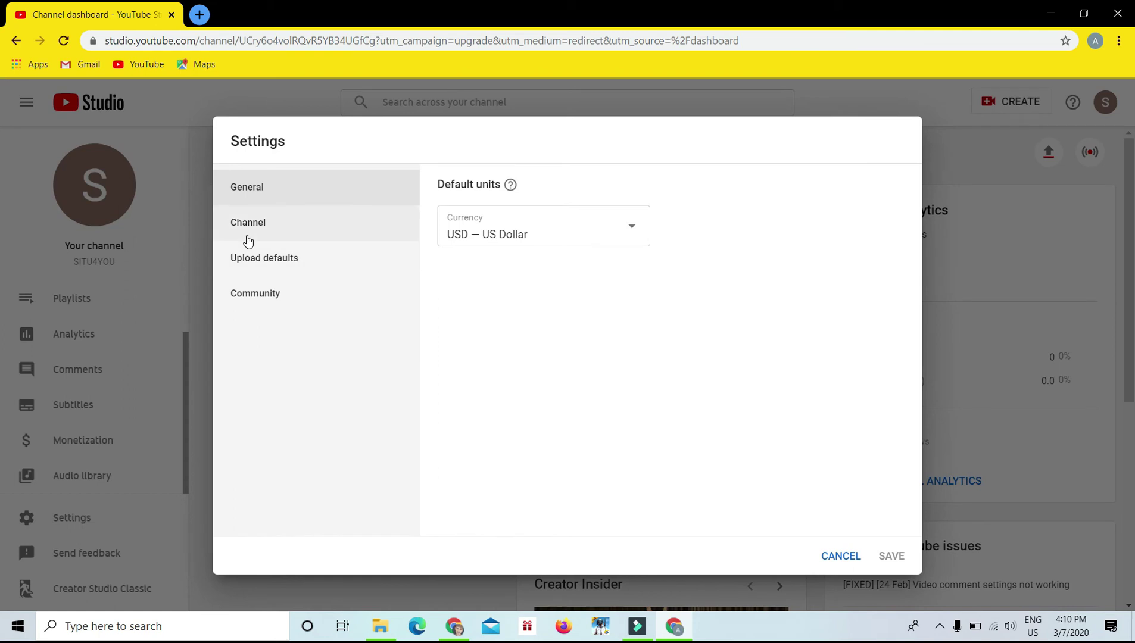
left_click(263, 225)
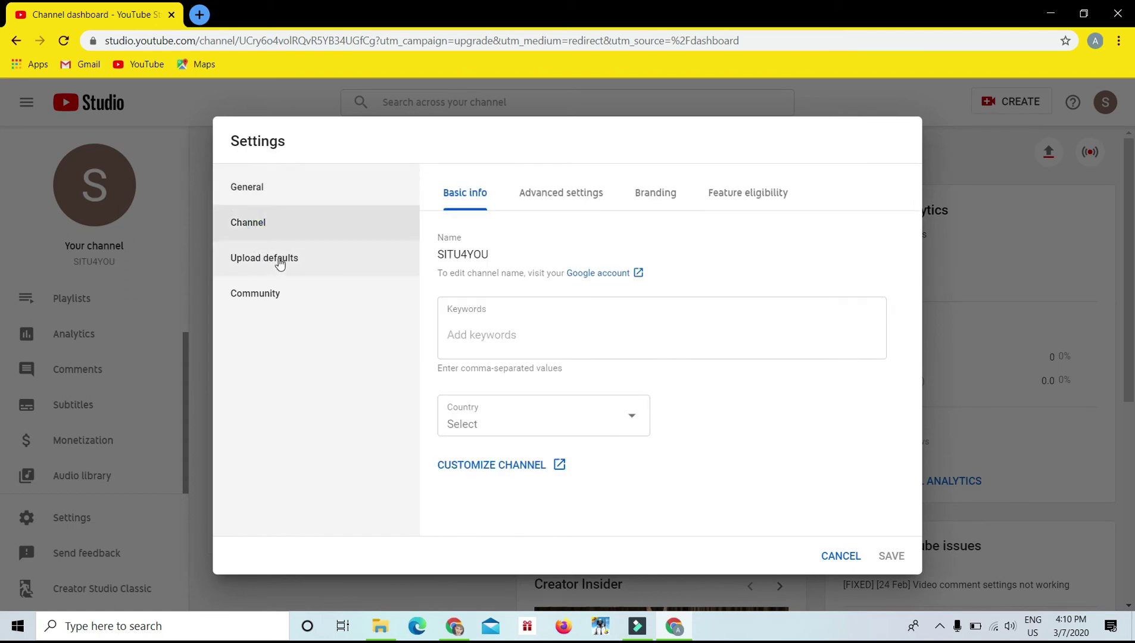
left_click(280, 263)
left_click(277, 234)
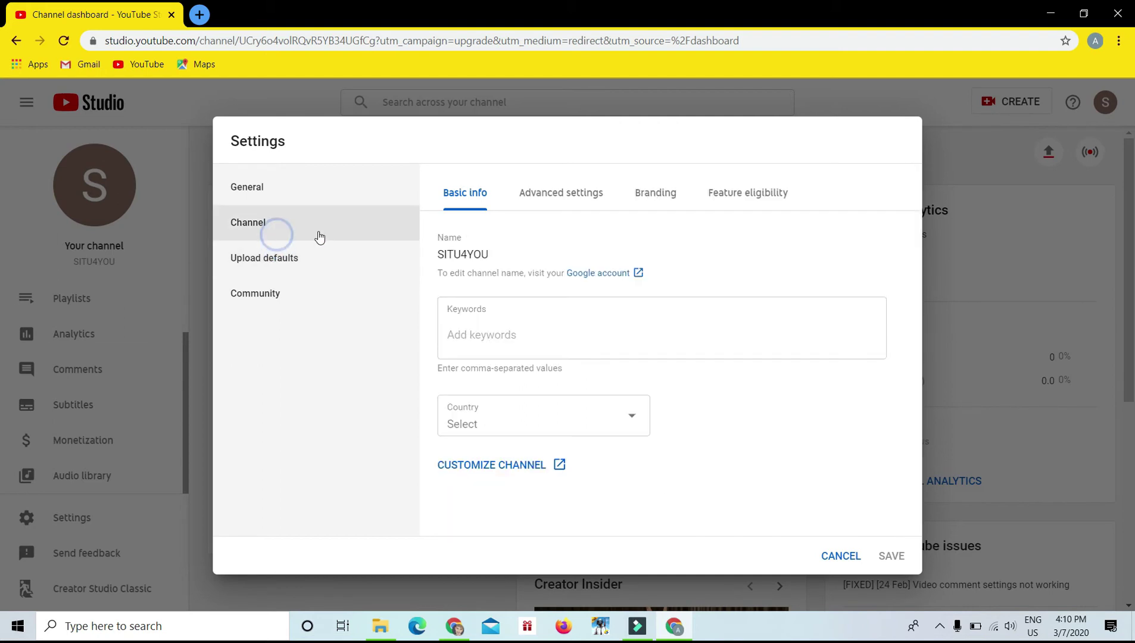
left_click(746, 196)
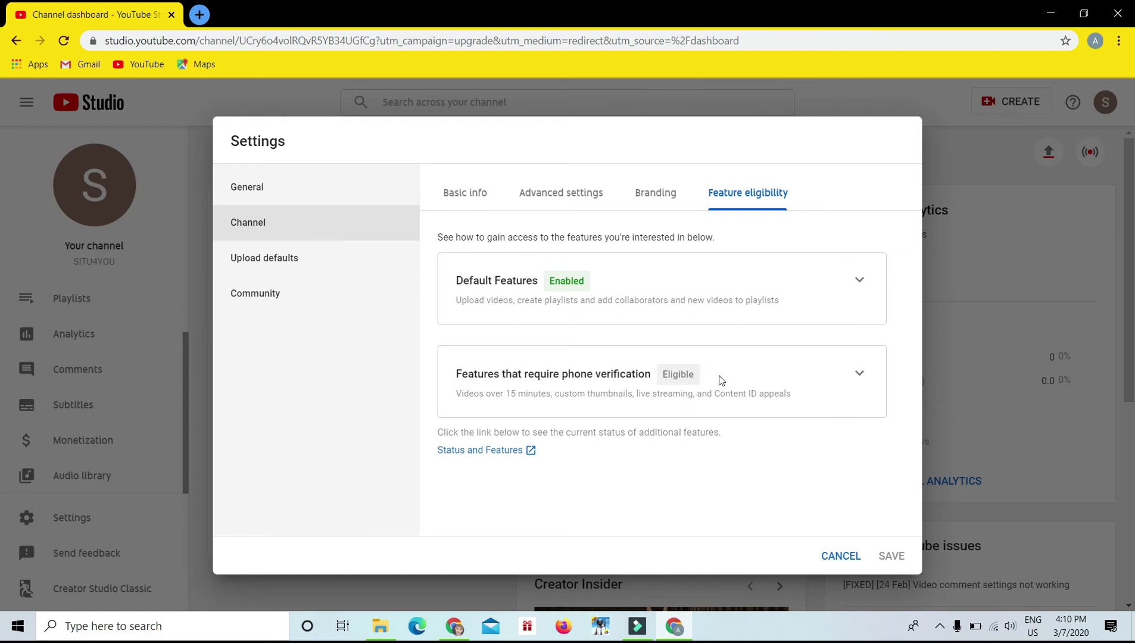
Expand 'Features that require phone verification' and start verifying the channel's phone number
left_click(857, 373)
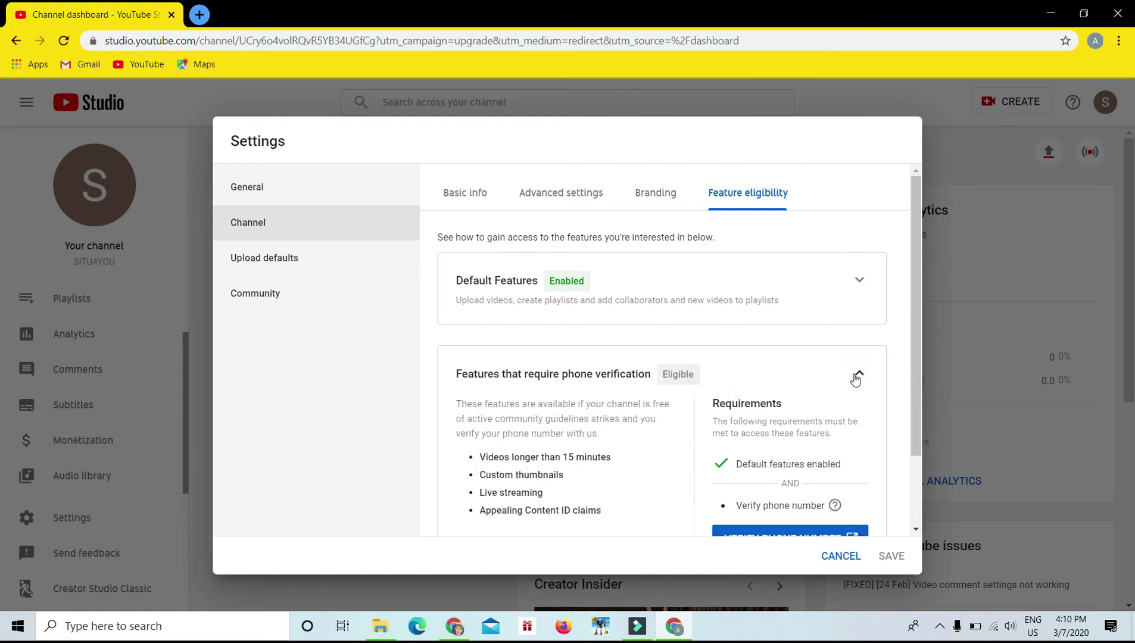
left_click_drag(911, 332, 908, 413)
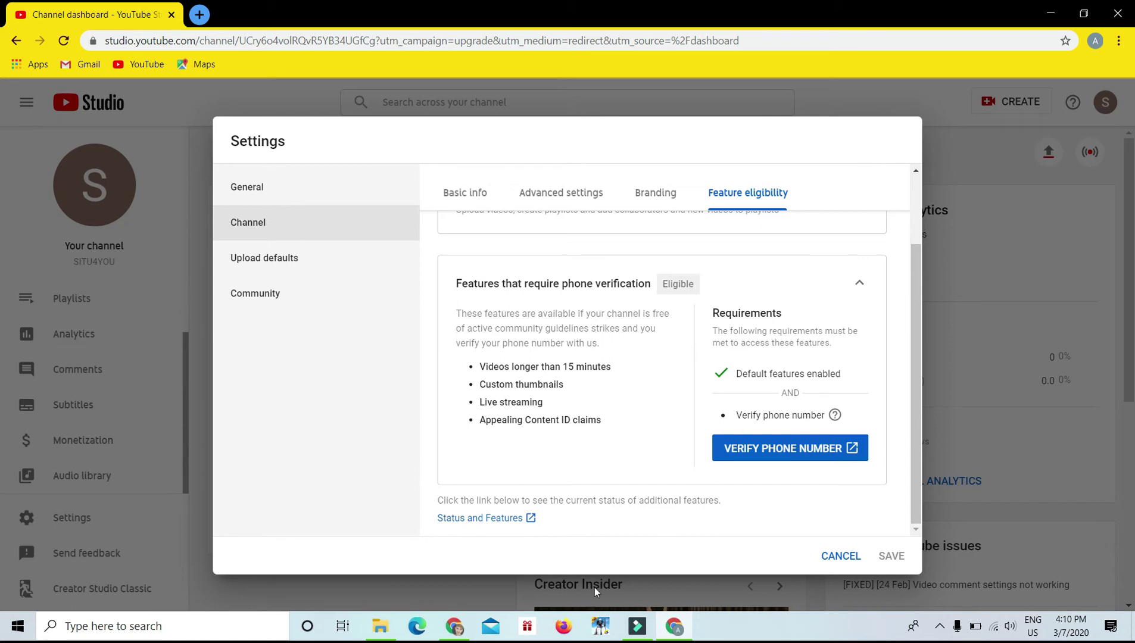
left_click(455, 626)
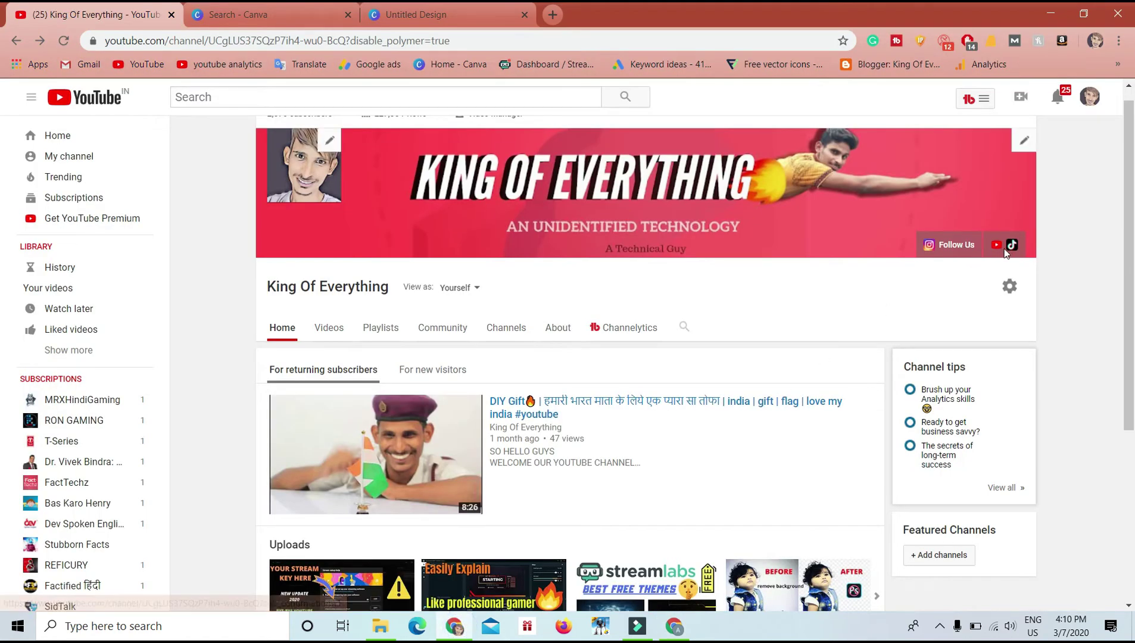
left_click(667, 630)
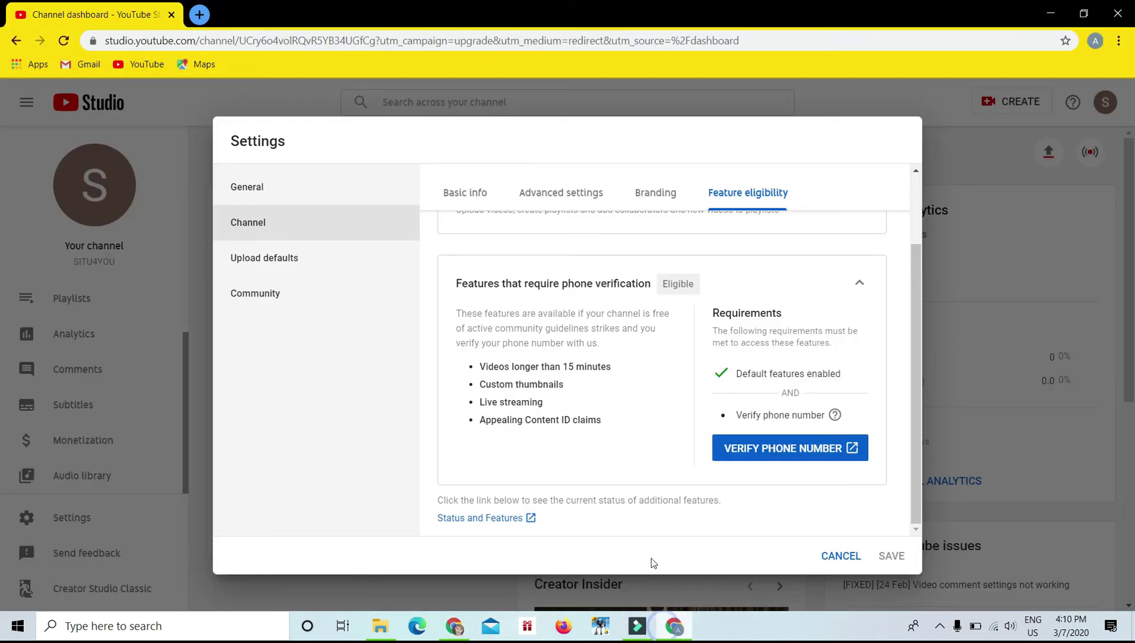
left_click(786, 451)
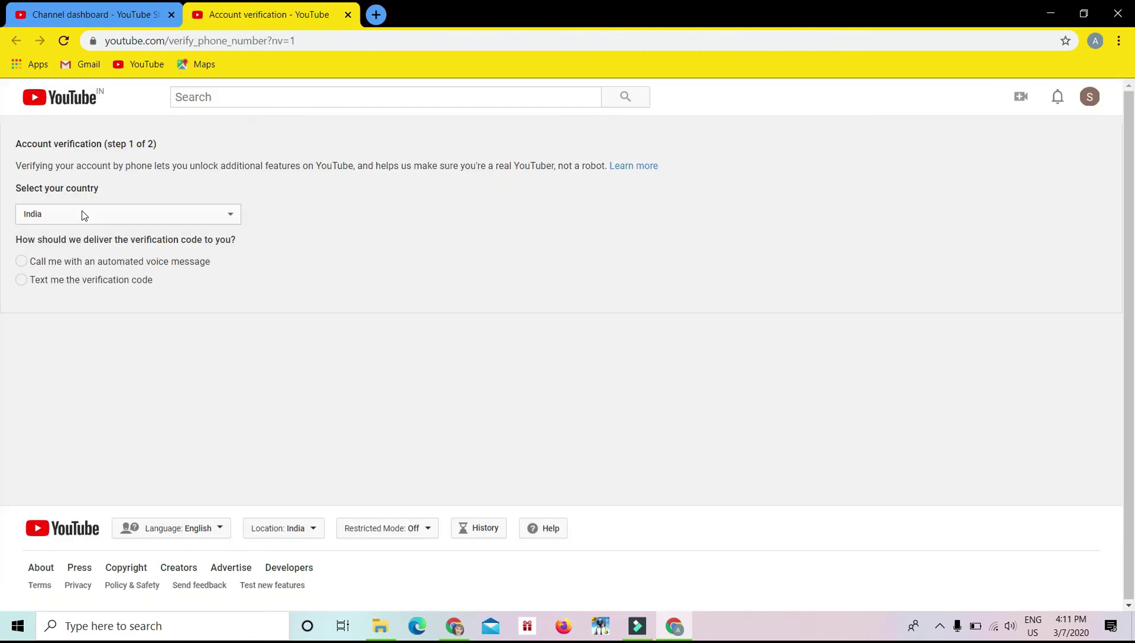
Choose text-message verification, then type and erase an entry in the phone number field
left_click(21, 280)
left_click(59, 373)
type("CXGFJHG")
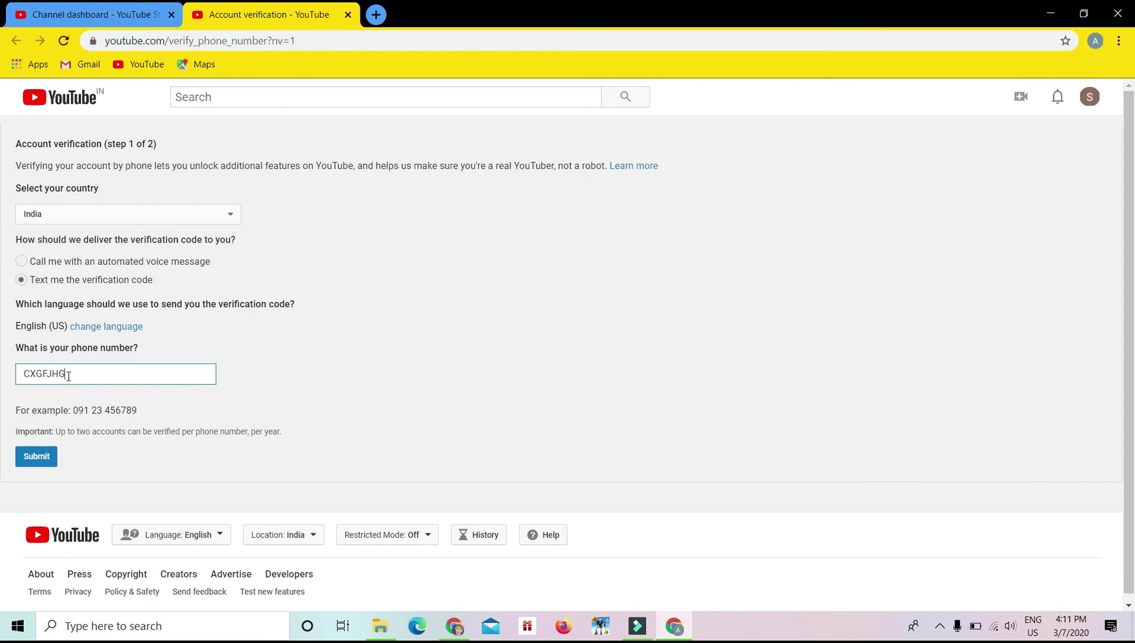
key("BackSpace")
key("BackSpace")
key("BackSpace")
key("BackSpace")
key("BackSpace")
Close the account verification page and open the Branding video watermark settings
left_click(70, 15)
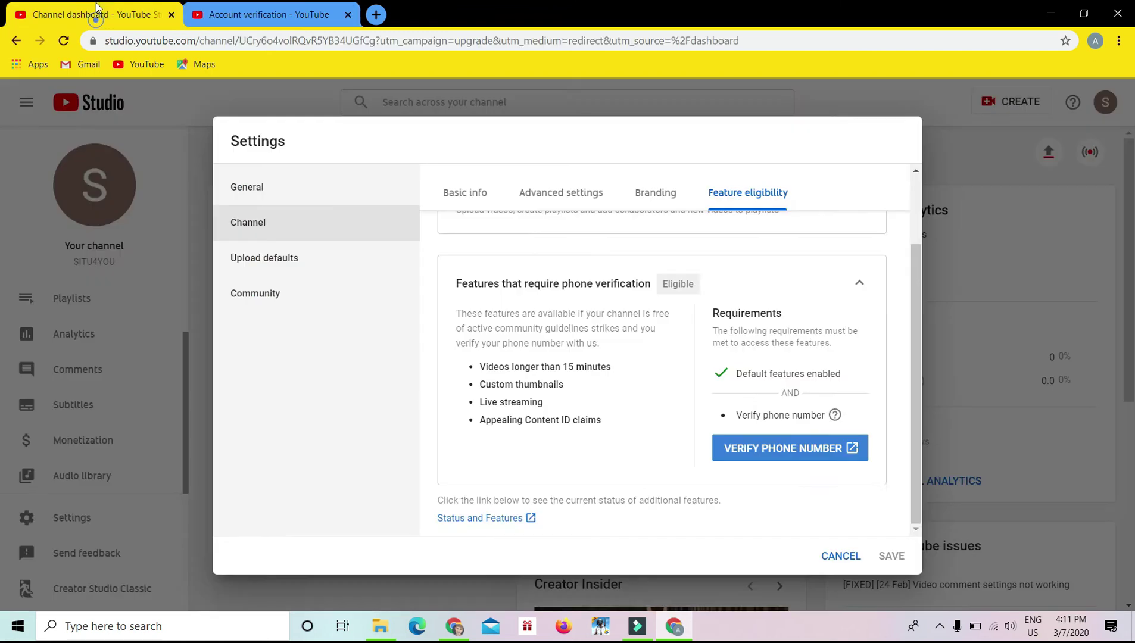
left_click(346, 15)
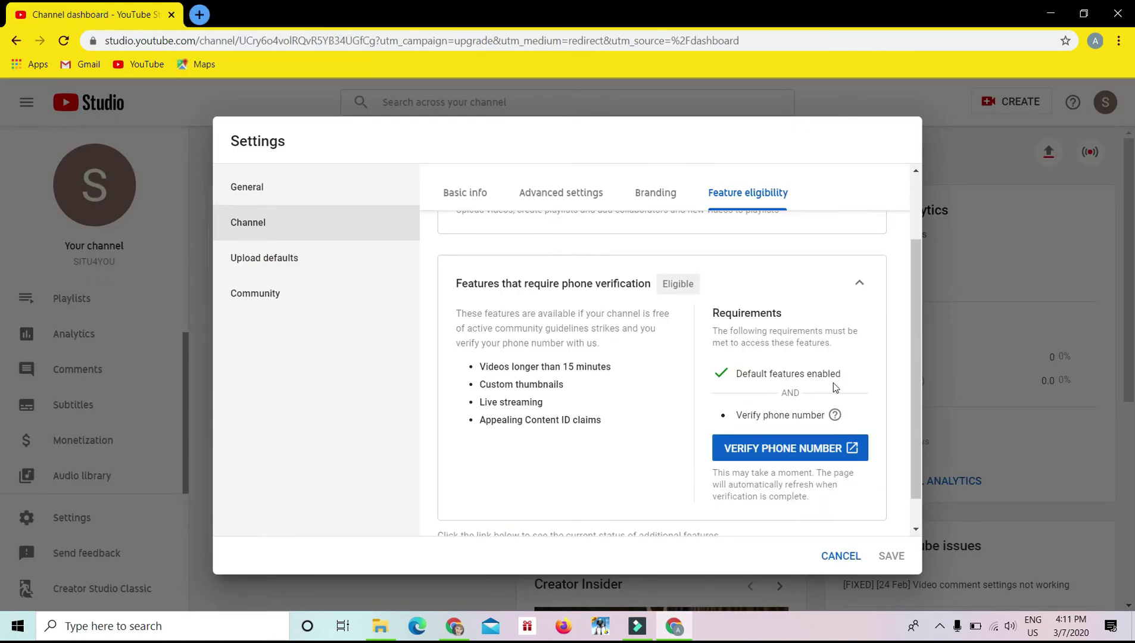
scroll(481, 366, "down", 1)
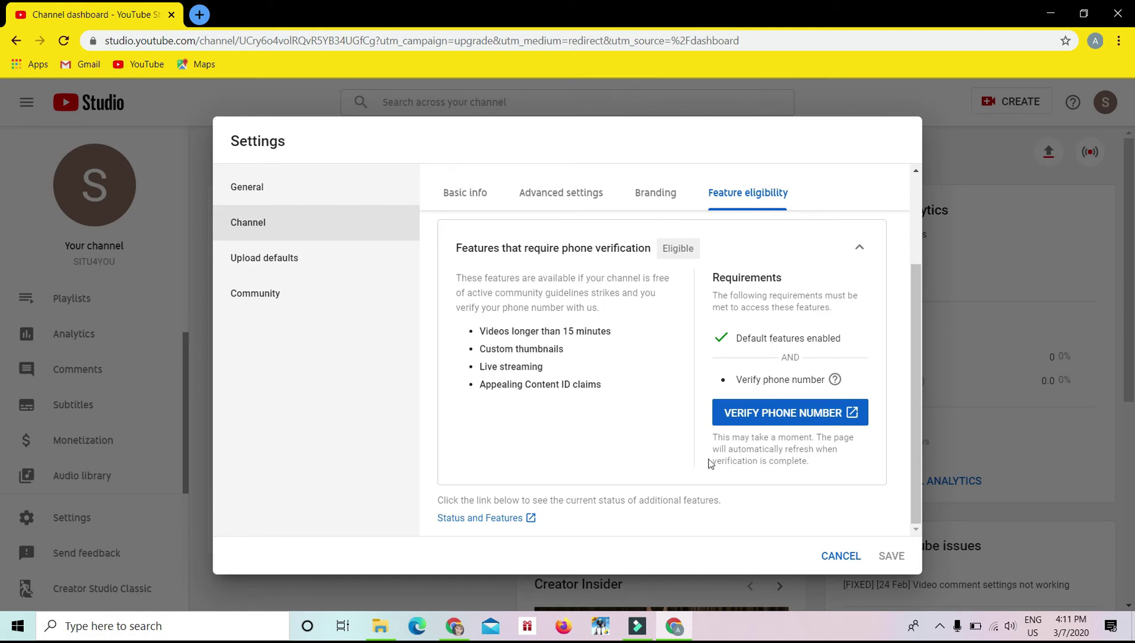
left_click_drag(919, 424, 923, 336)
left_click(647, 189)
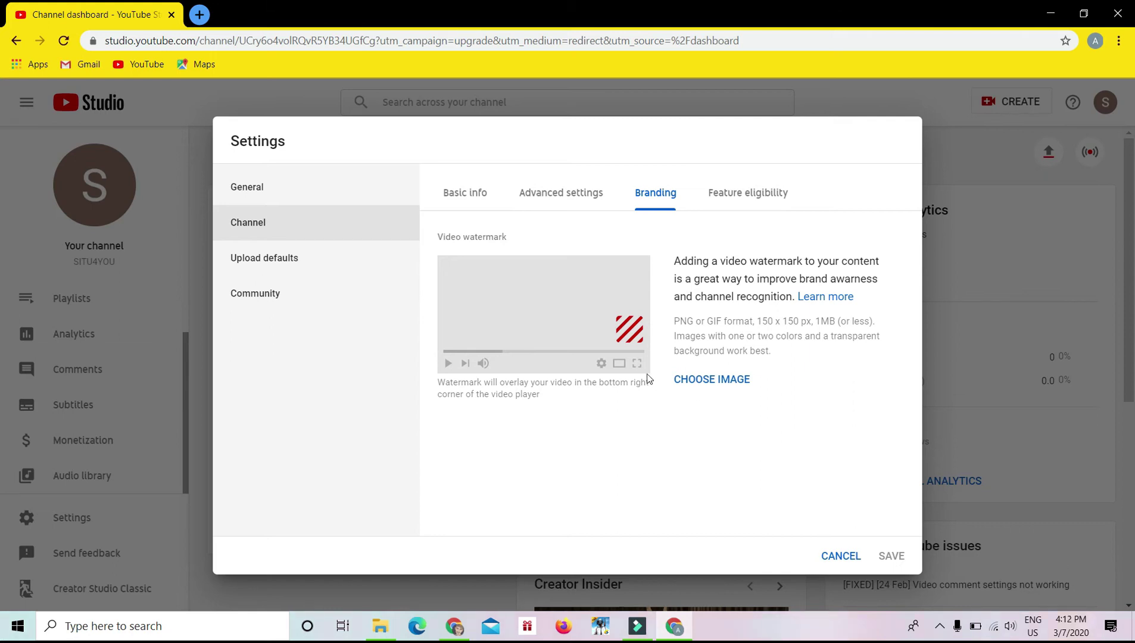
Start choosing a watermark image, cancel it, and go to Advanced settings
left_click(733, 384)
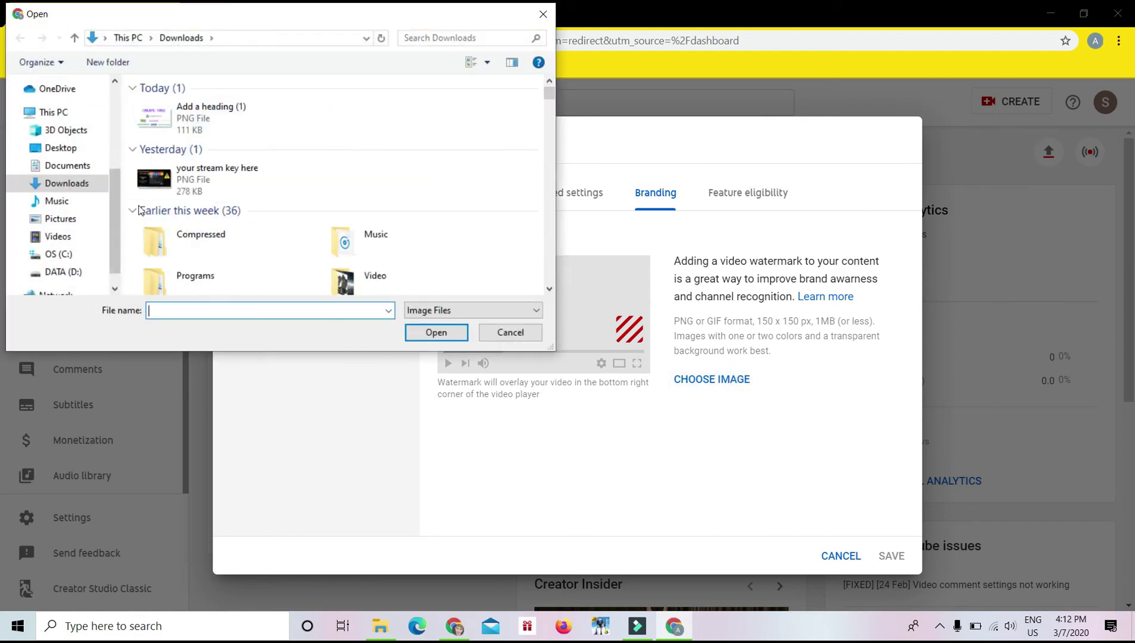
left_click(542, 13)
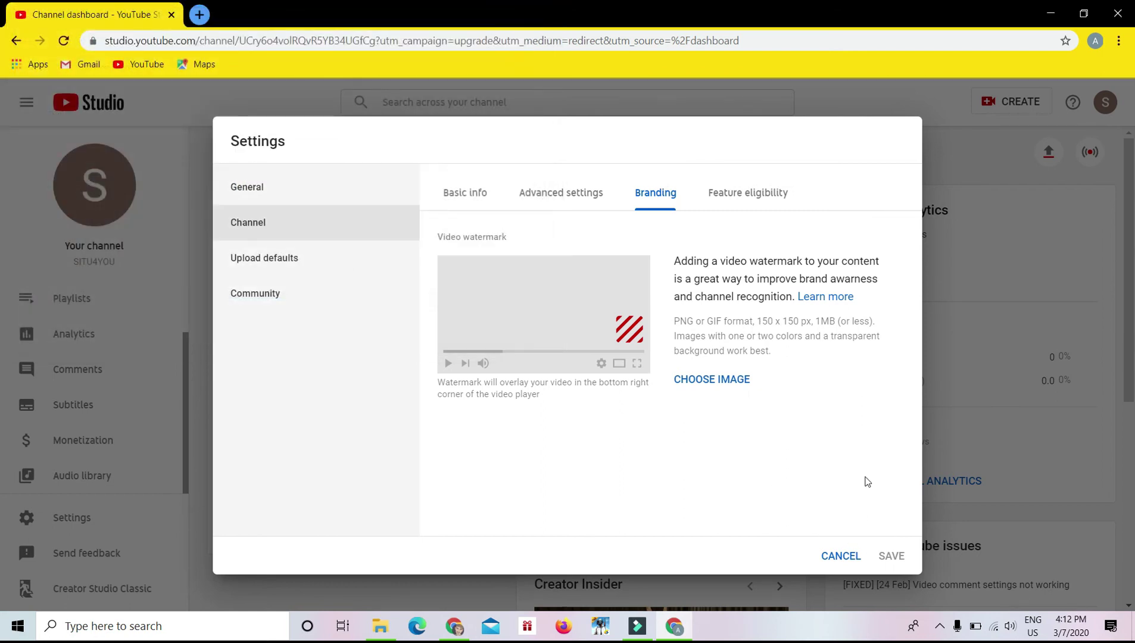
left_click(543, 196)
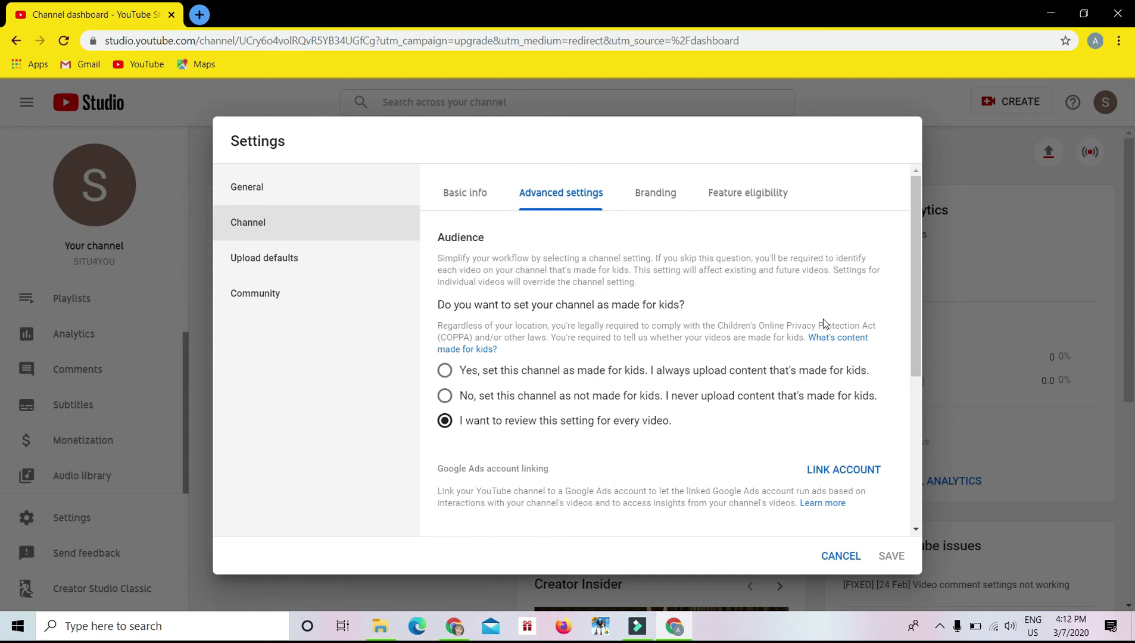
Scroll Advanced settings down to Advertisements, then switch to the King Of Everything window
left_click_drag(916, 281, 878, 245)
left_click_drag(915, 322, 916, 358)
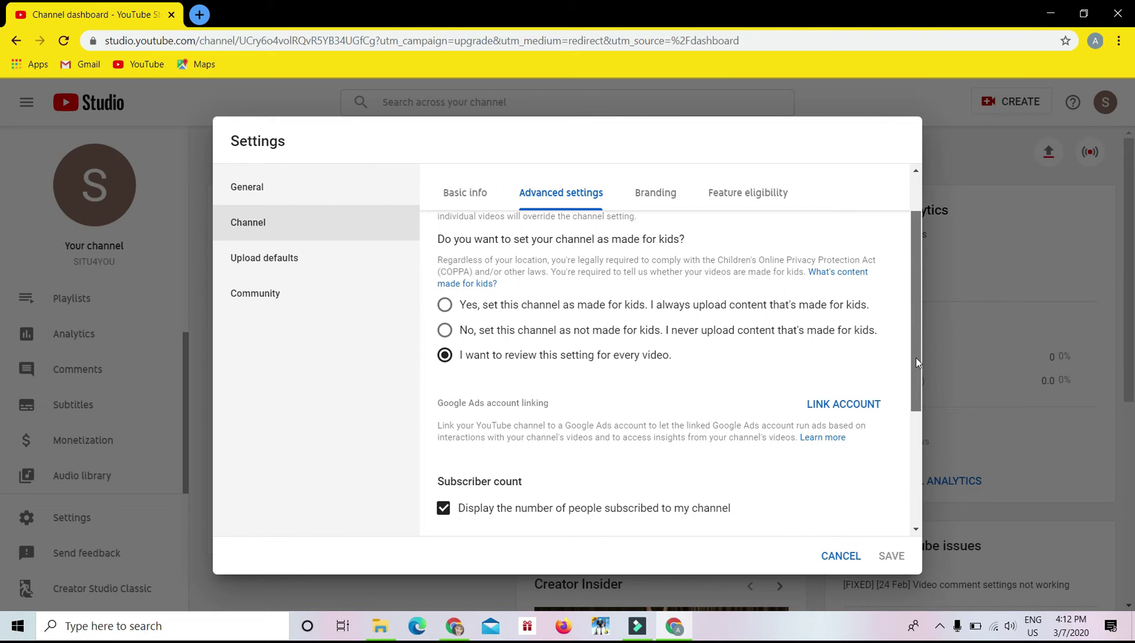
scroll(916, 363, "down", 1)
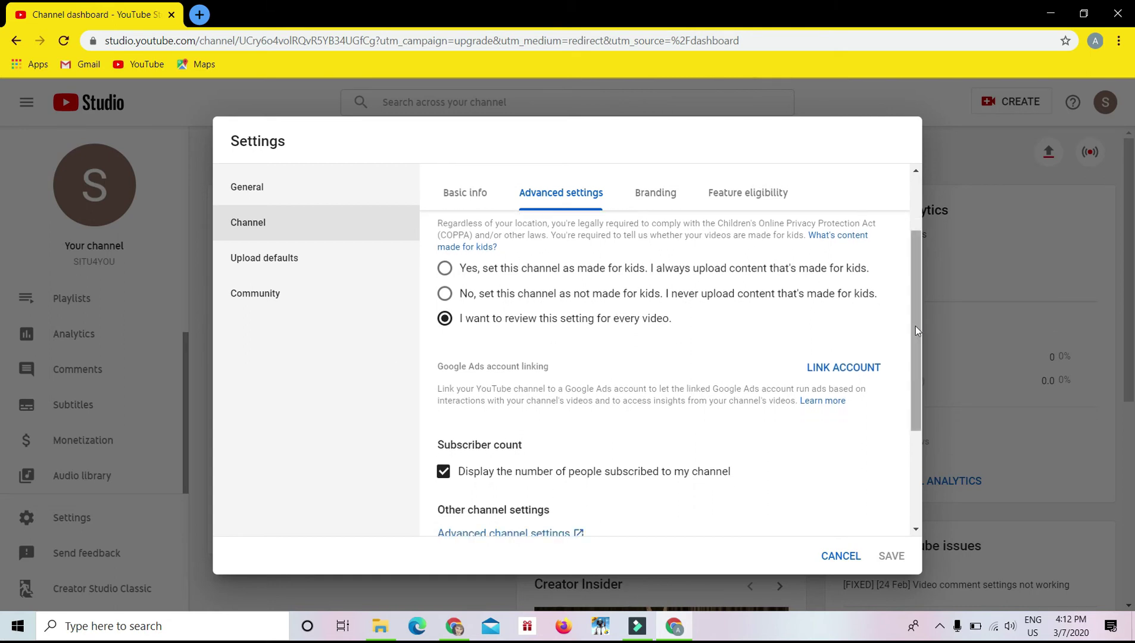
scroll(915, 325, "down", 2)
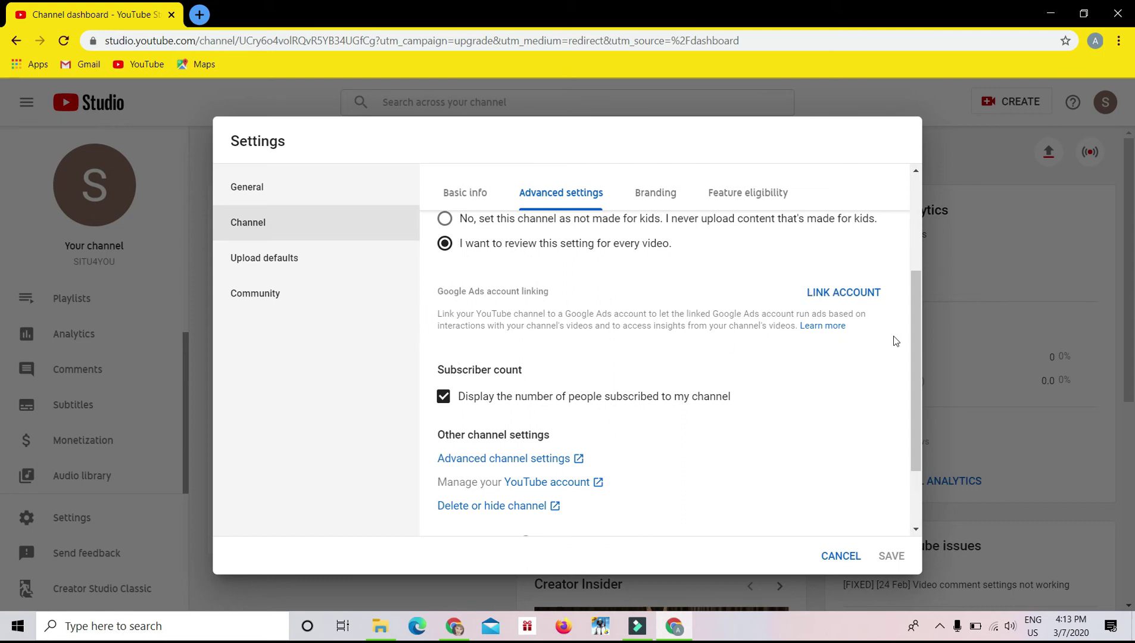
left_click_drag(918, 346, 921, 427)
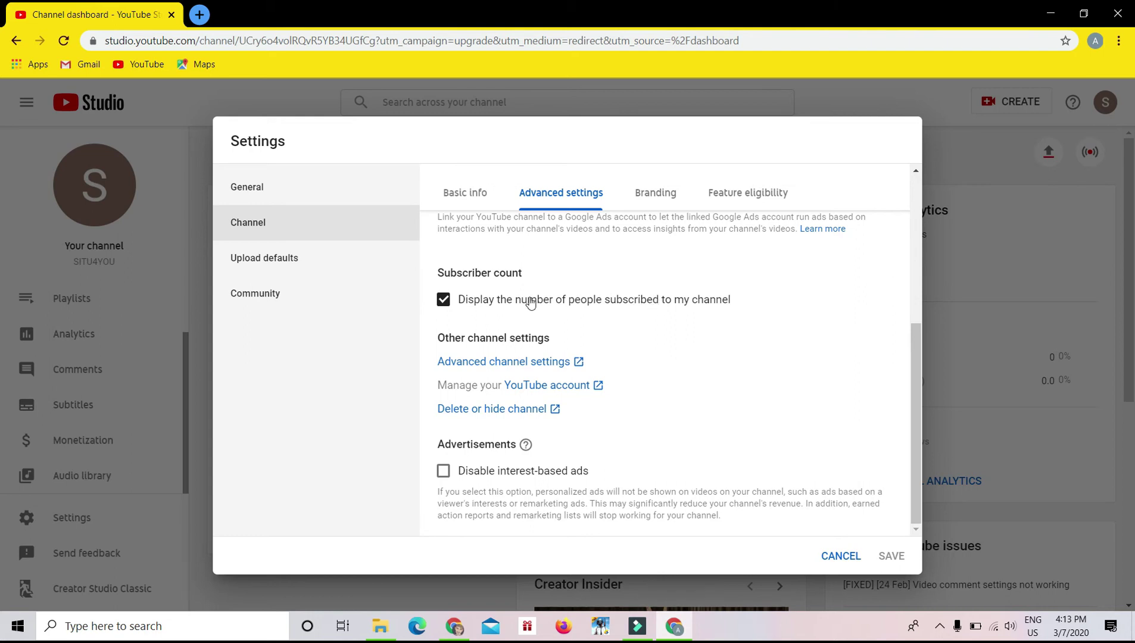
left_click(455, 626)
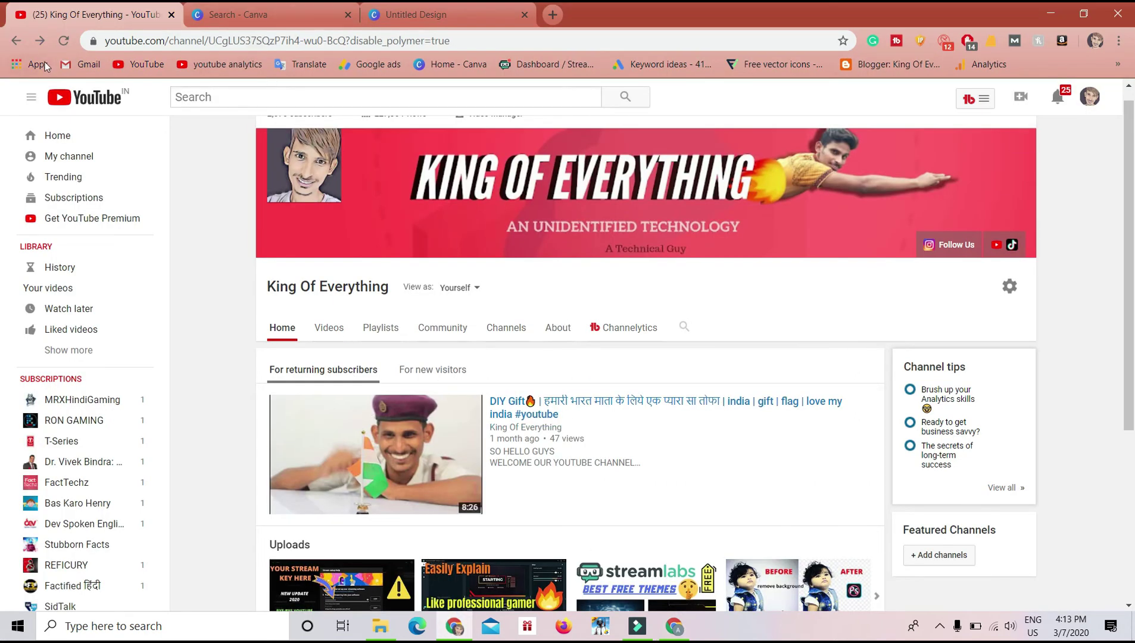
View the King Of Everything channel page via the avatar menu, then return to SITU4YOU Studio
left_click(188, 67)
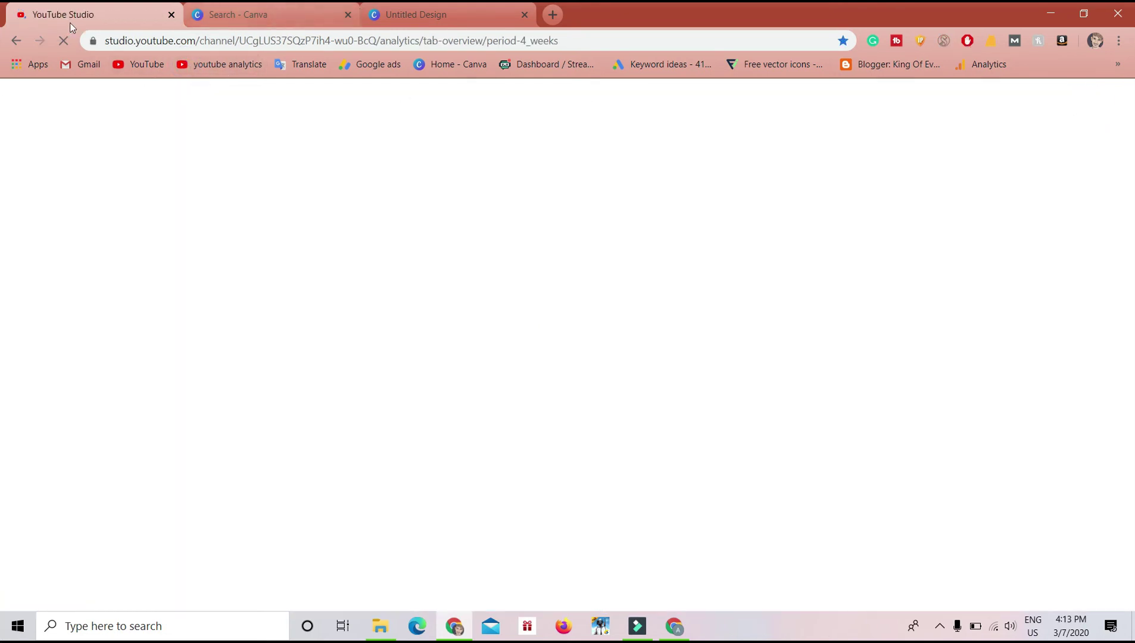
left_click(150, 67)
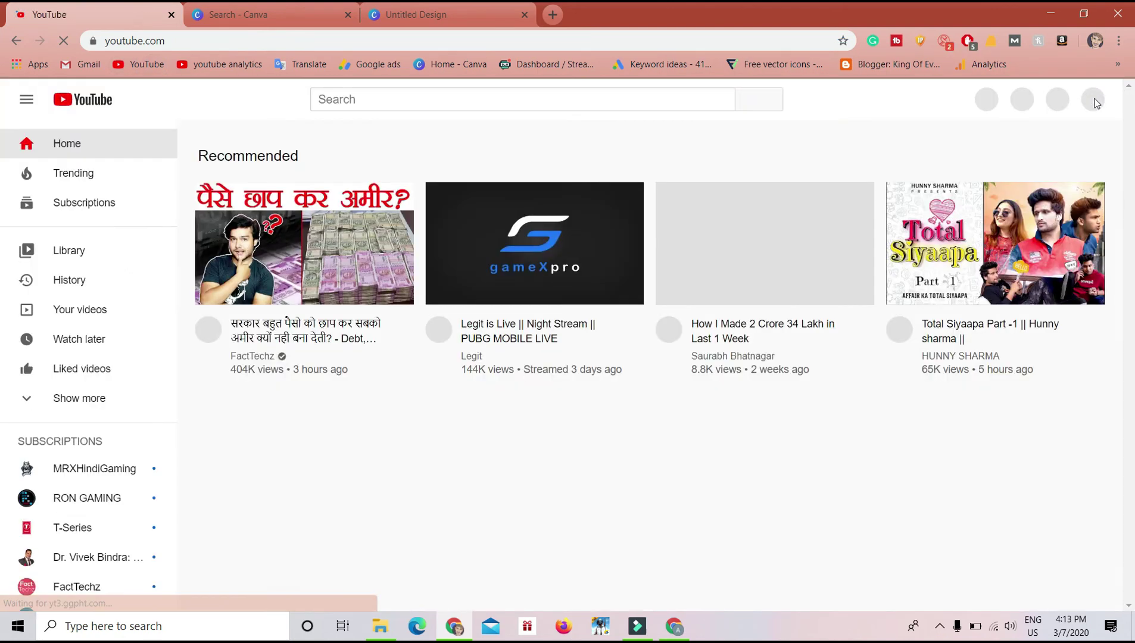
left_click(1093, 101)
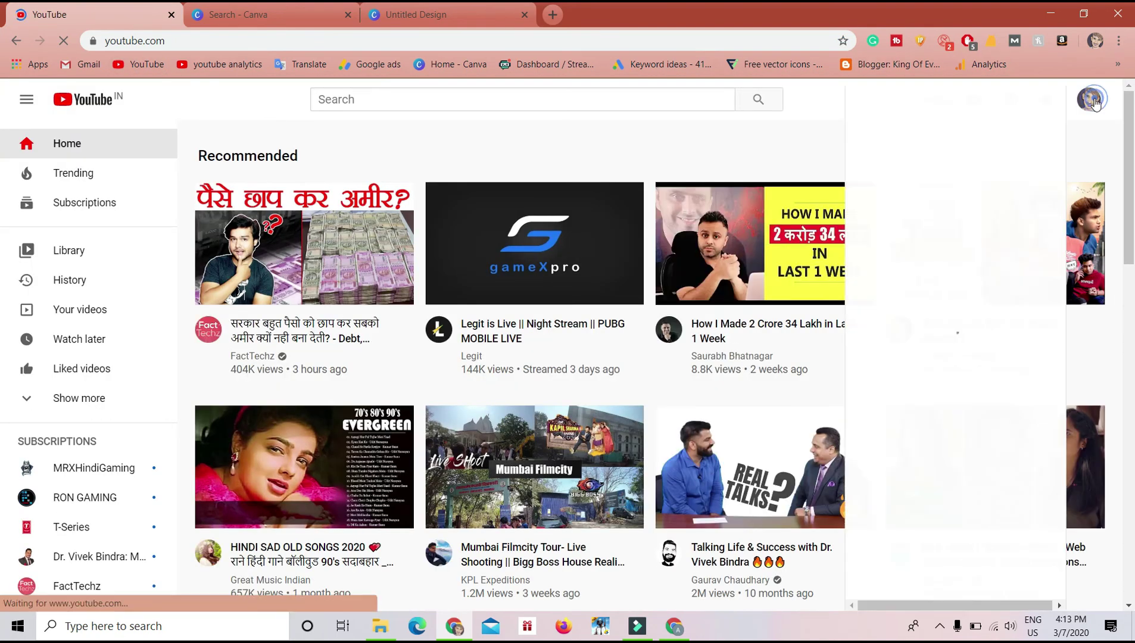
left_click(921, 182)
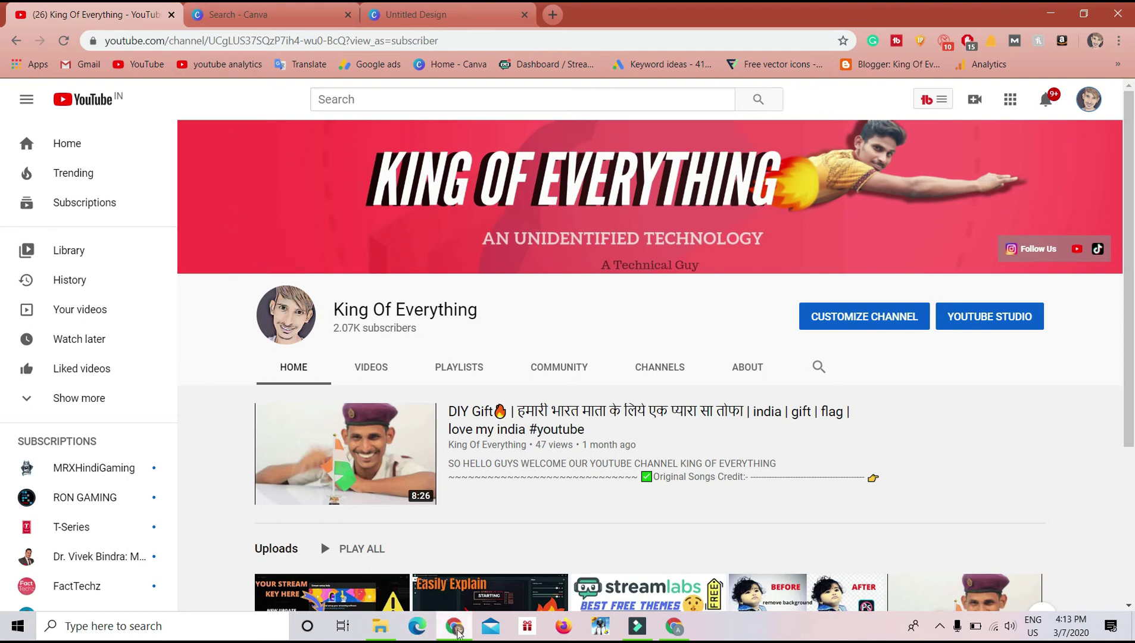
left_click(675, 626)
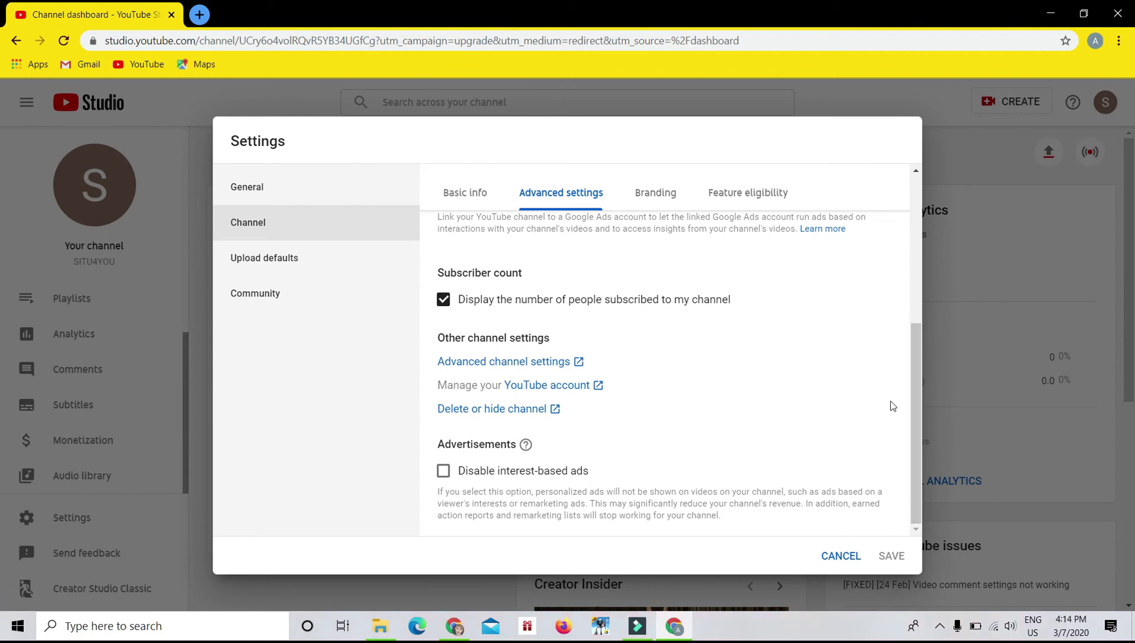
In Basic info, add a test keyword BCHK, then remove it, leaving keywords empty
left_click_drag(919, 414, 914, 245)
left_click(453, 193)
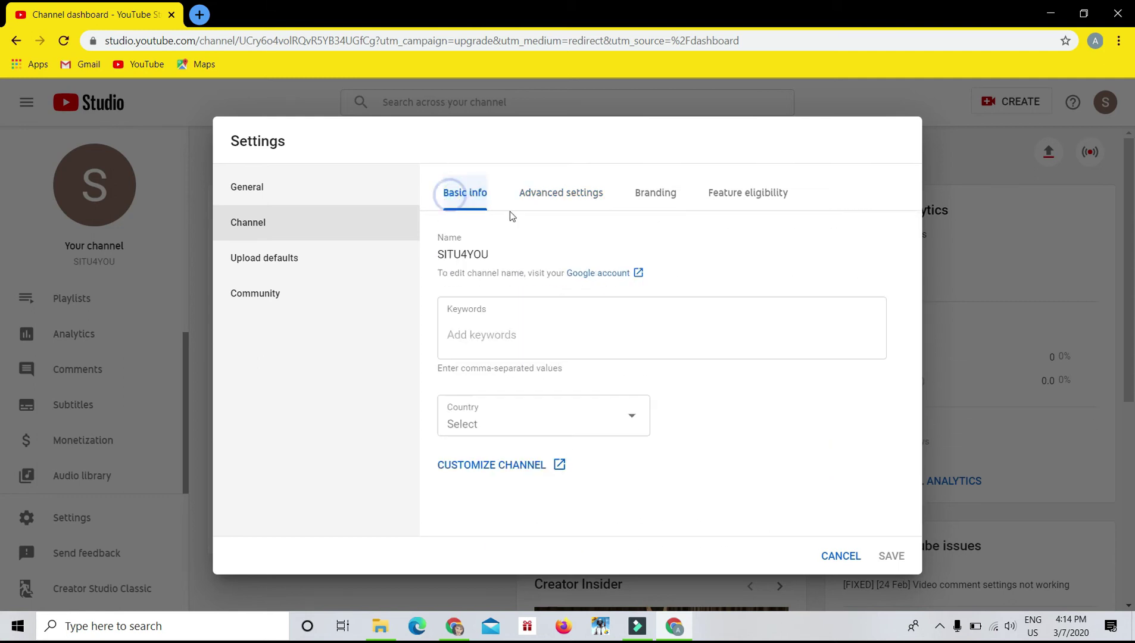
left_click(468, 348)
type("VCX")
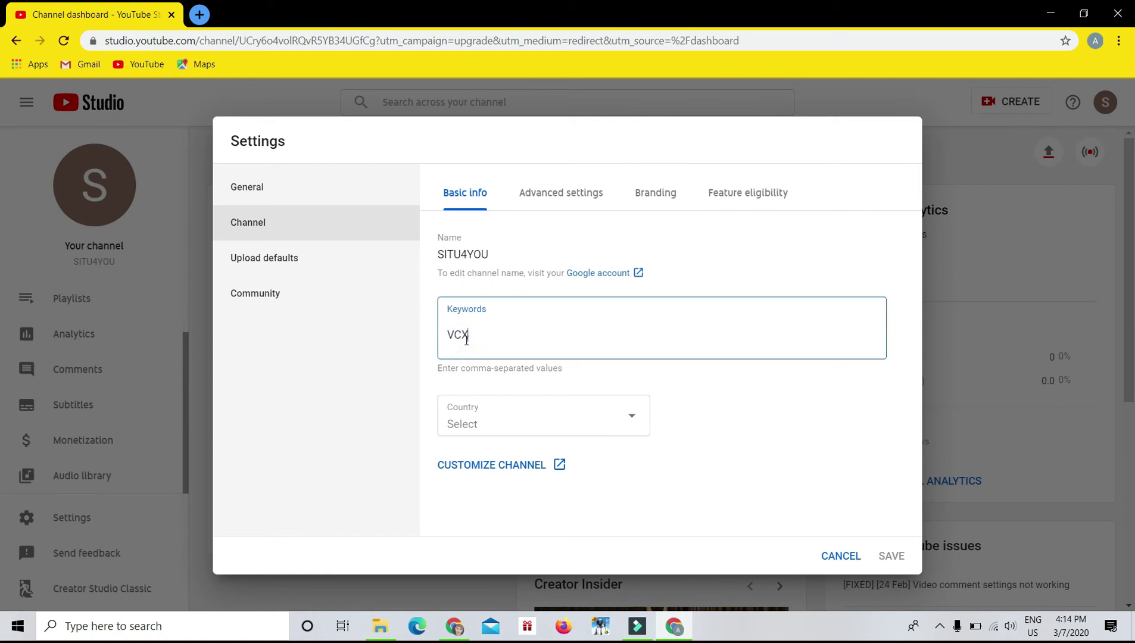
key("BackSpace")
key("BackSpace")
key("BackSpace")
type("BCHK")
key("Return")
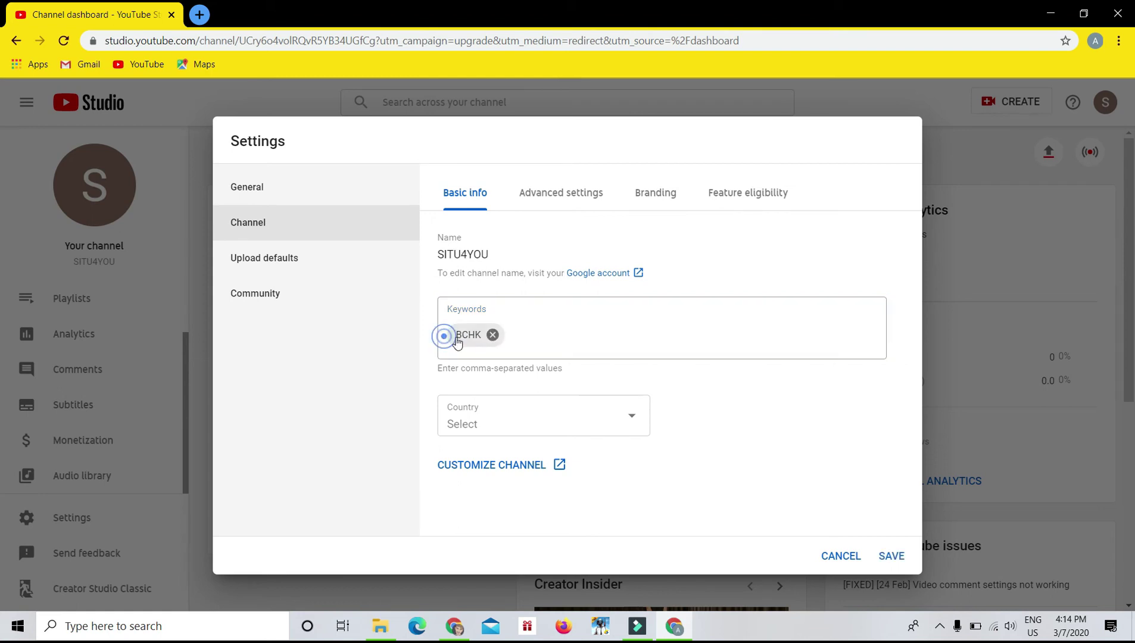
left_click(492, 335)
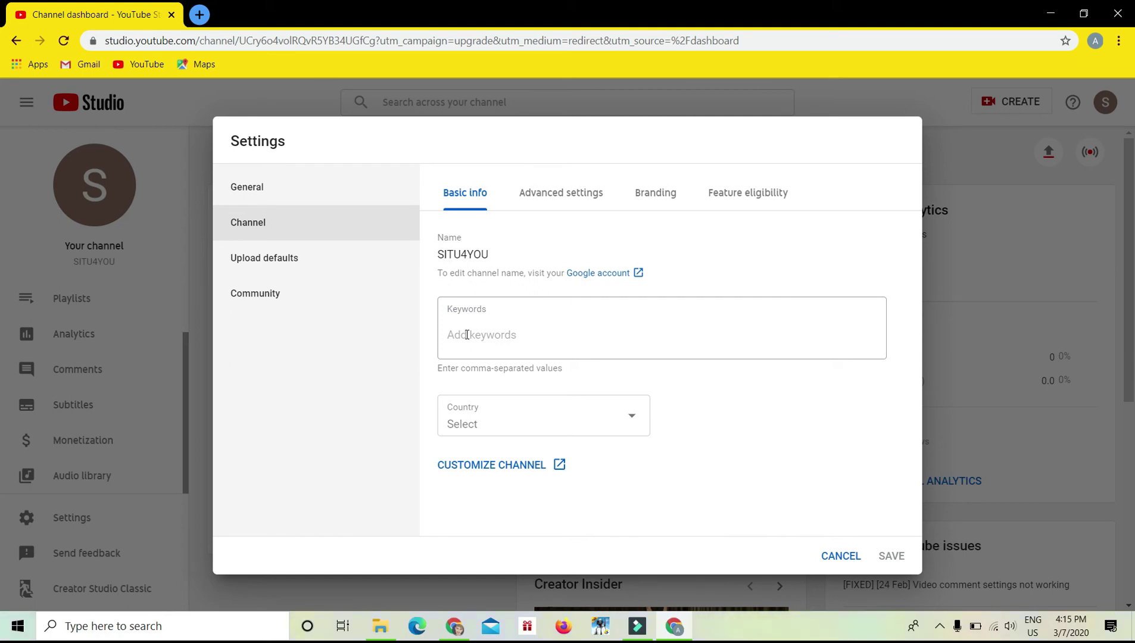
left_click(464, 333)
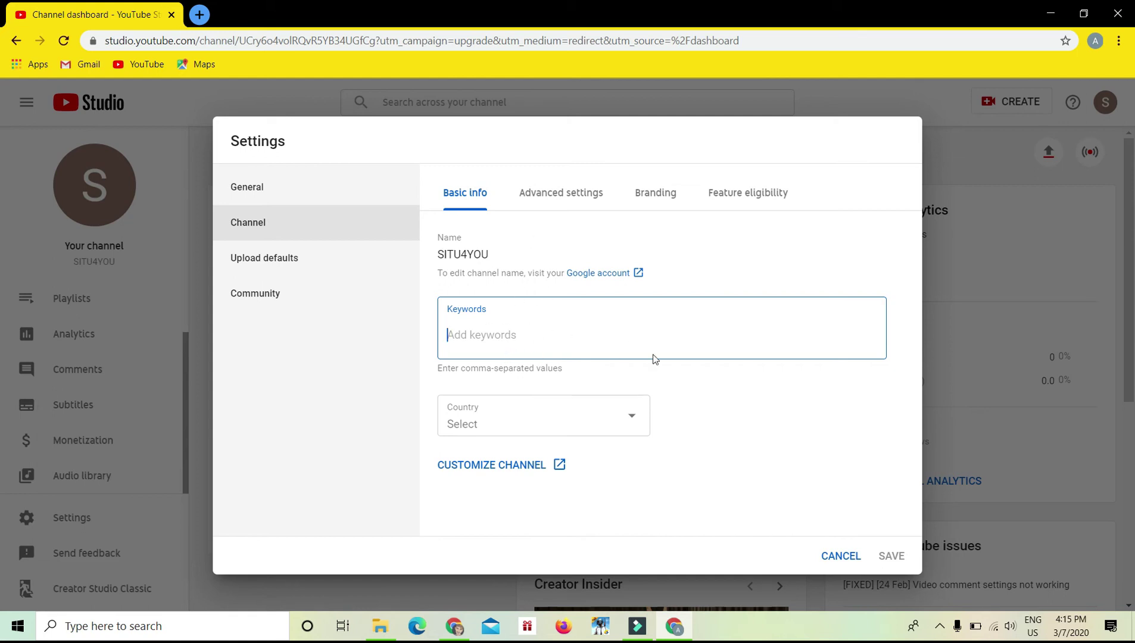
Set the channel country to India and save the settings
left_click(589, 423)
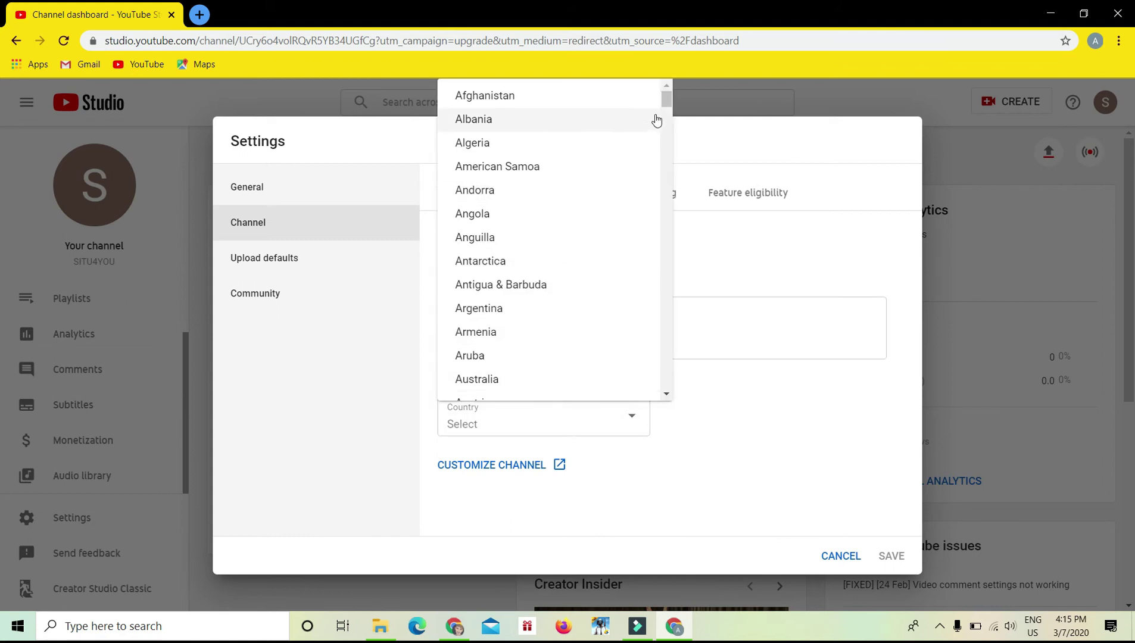
left_click_drag(668, 101, 662, 220)
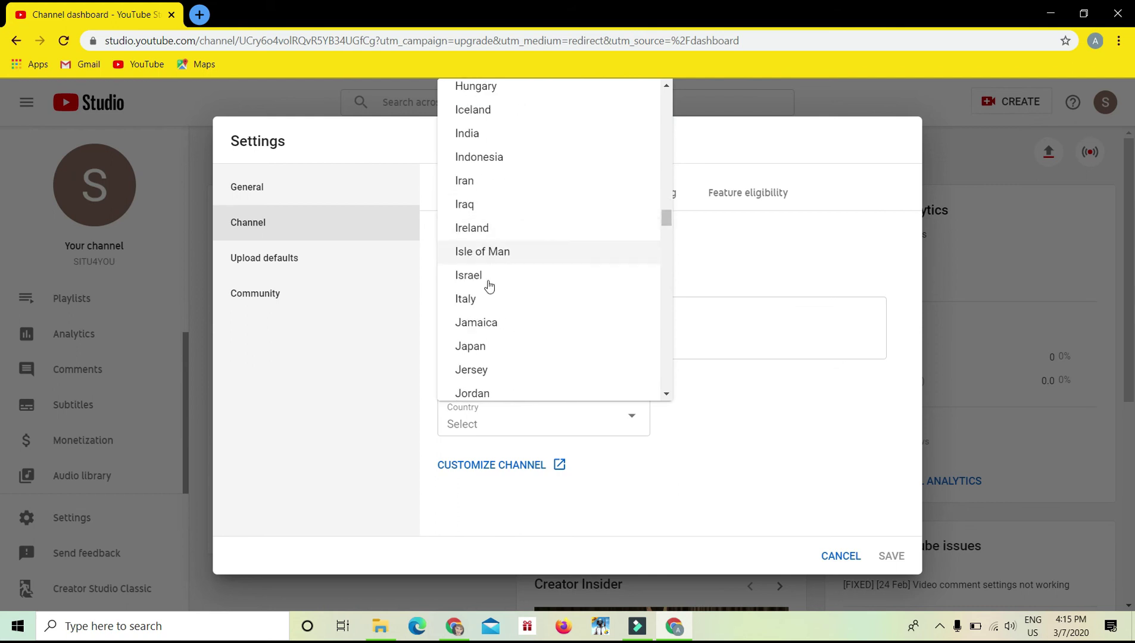
left_click(485, 134)
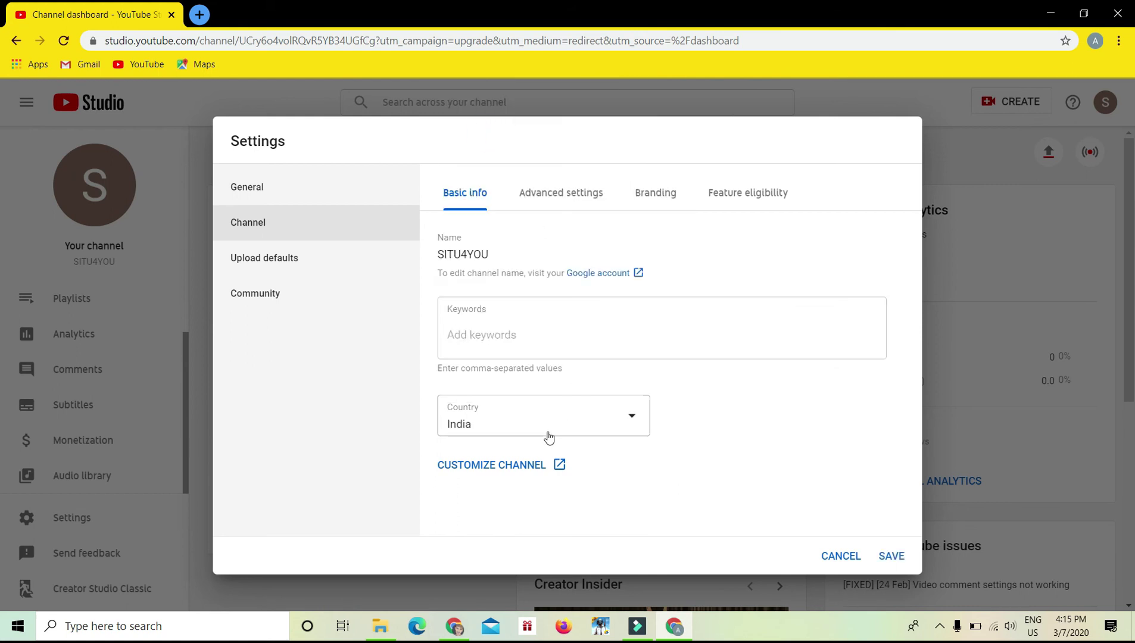
left_click(892, 556)
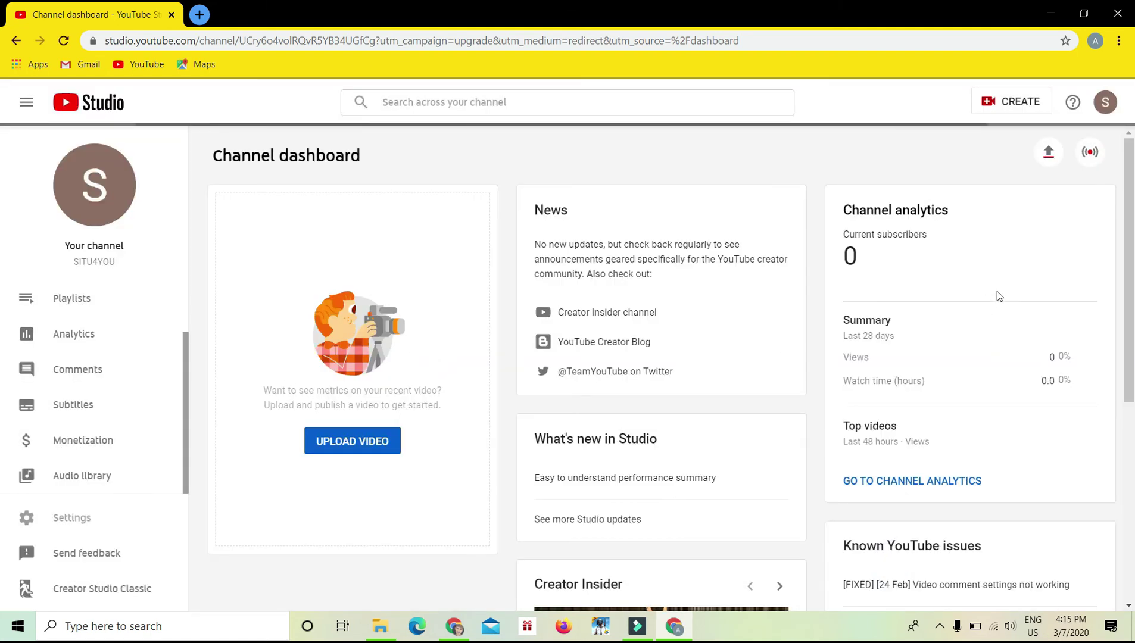
Check Monetization's 1,000-subscriber and 4,000-watch-hour requirements, then return to Settings General
scroll(250, 417, "down", 4)
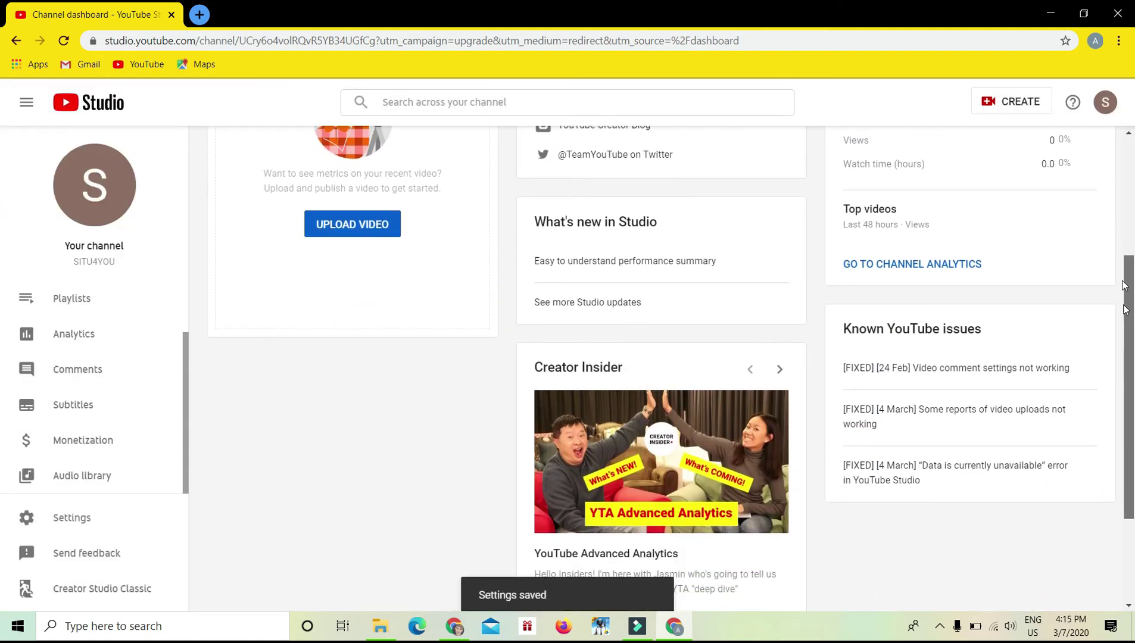
scroll(253, 431, "up", 3)
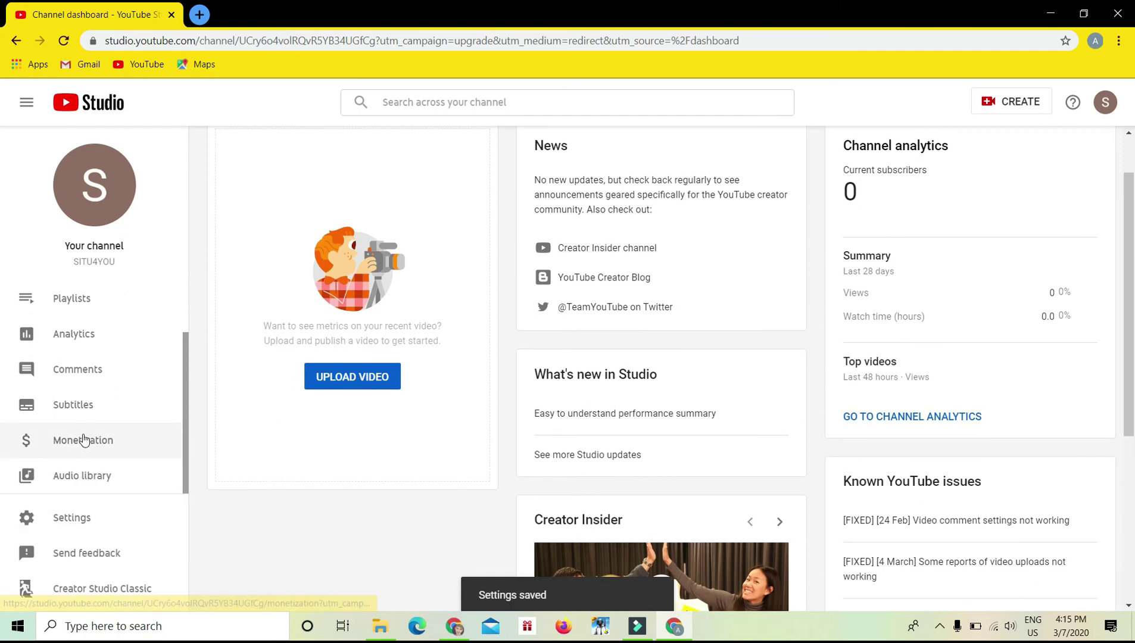
left_click(67, 445)
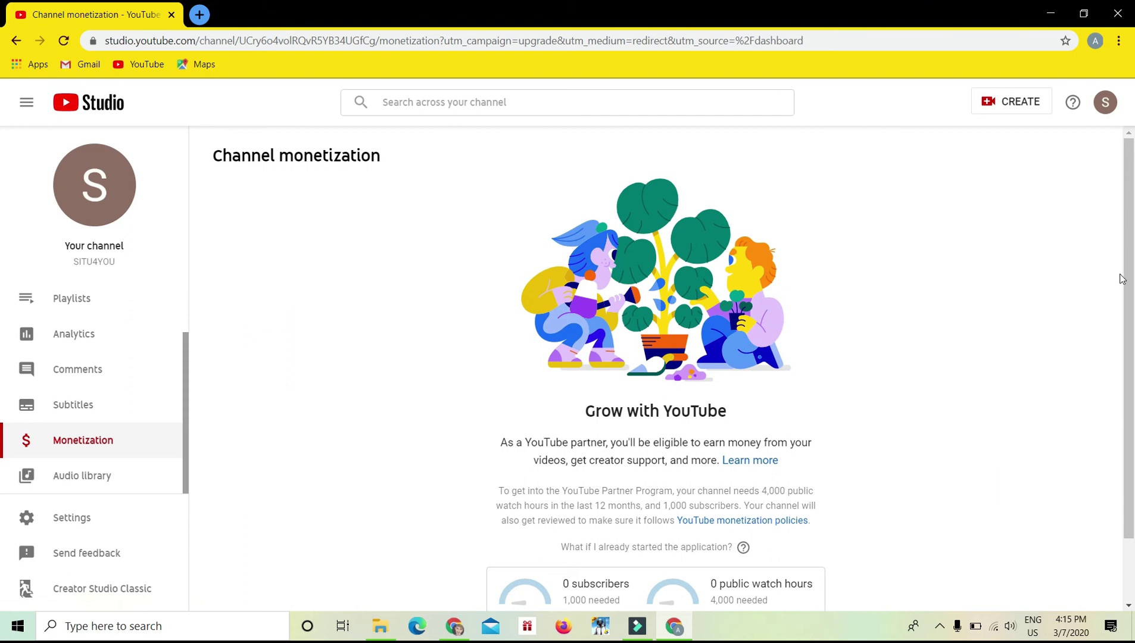
scroll(1119, 281, "down", 2)
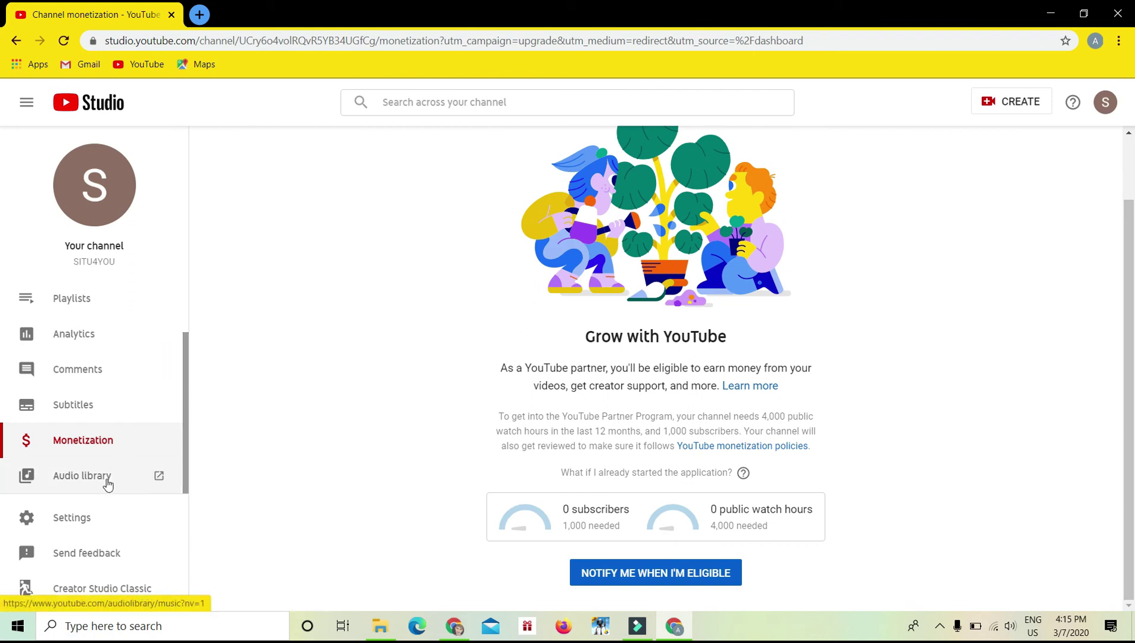
left_click(96, 518)
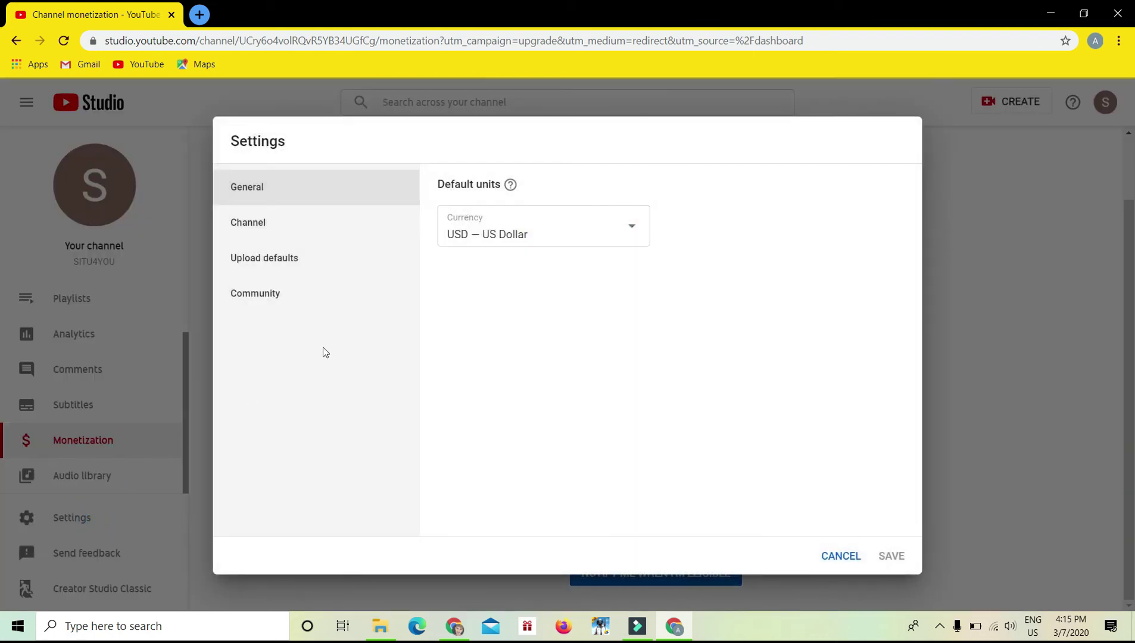
left_click(843, 556)
left_click(57, 518)
left_click(262, 258)
left_click(274, 287)
left_click(272, 224)
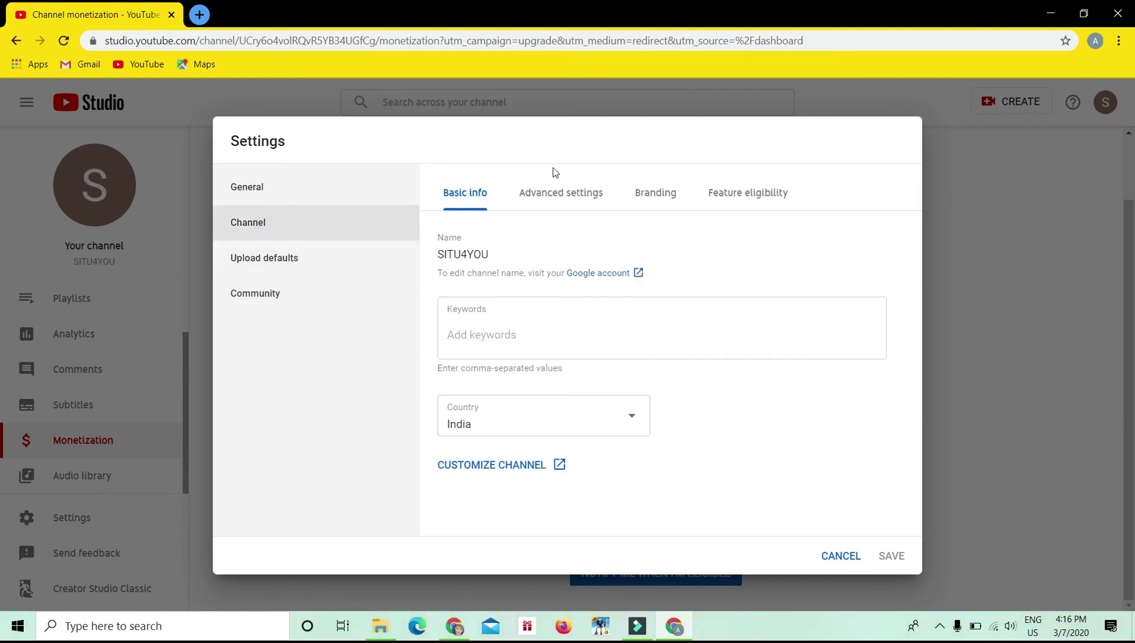
left_click(559, 194)
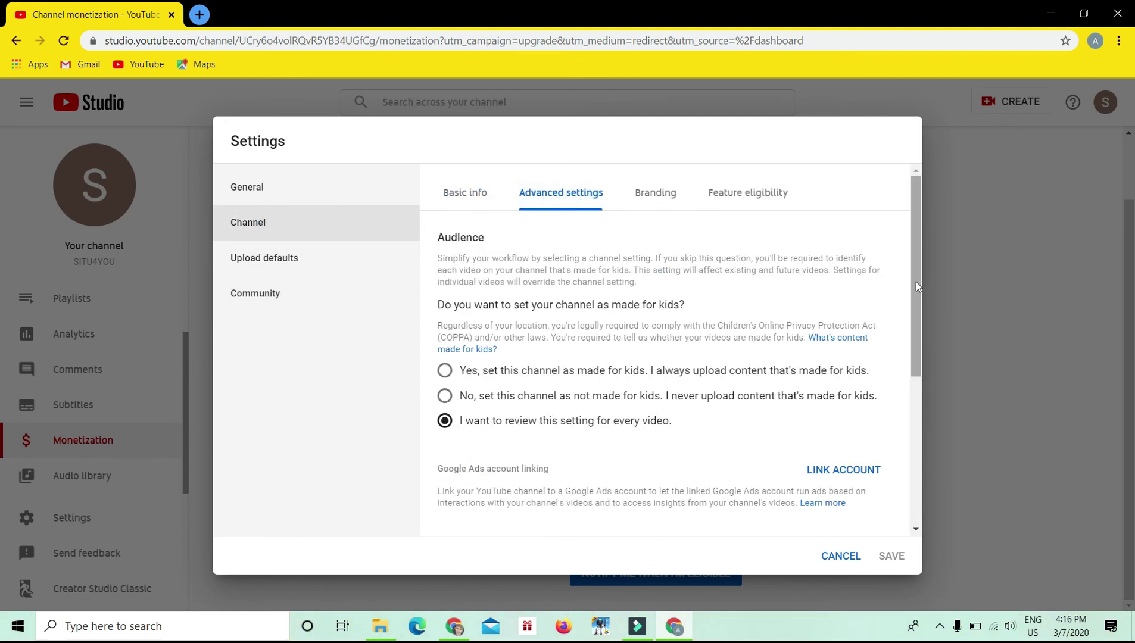
scroll(917, 289, "down", 2)
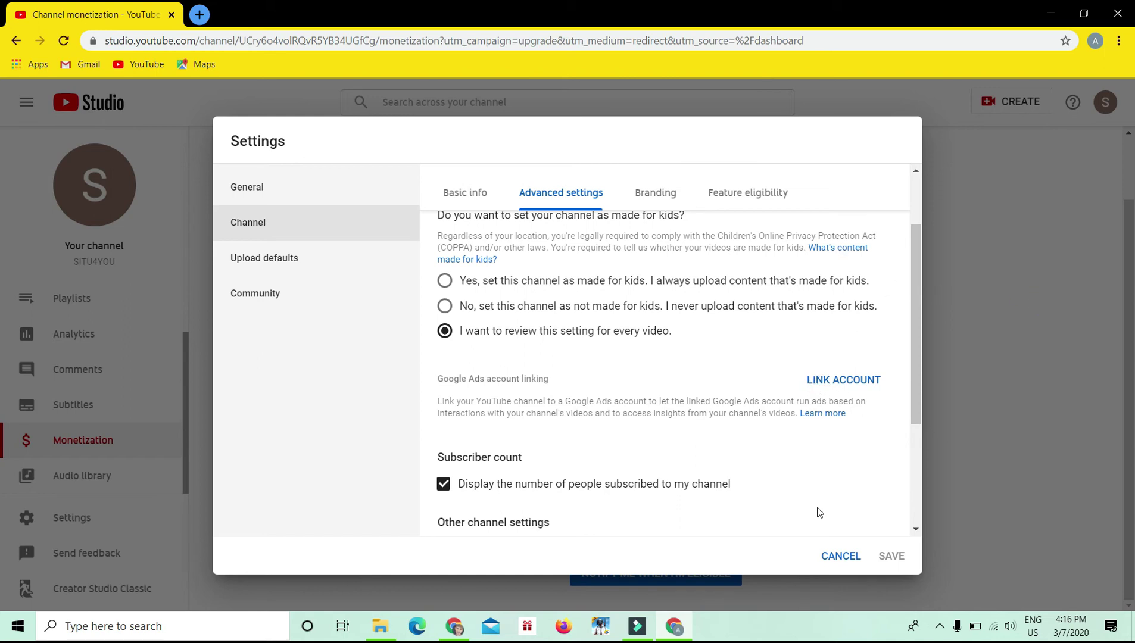
left_click(826, 554)
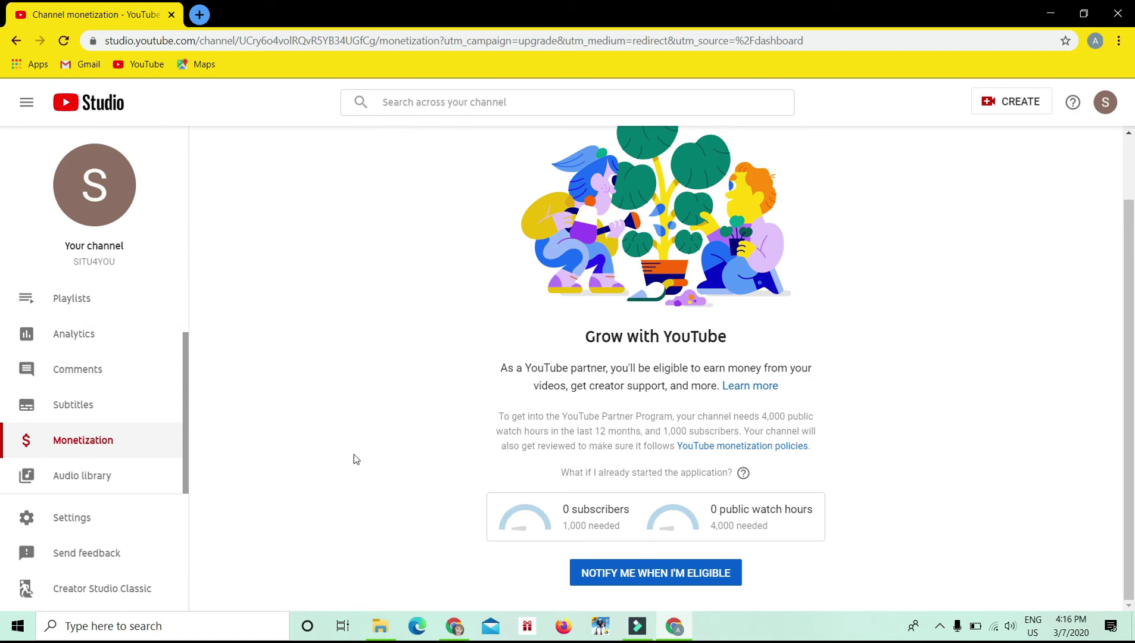
Open the SITU4YOU channel dashboard showing zero views
left_click_drag(185, 441, 194, 335)
left_click(125, 305)
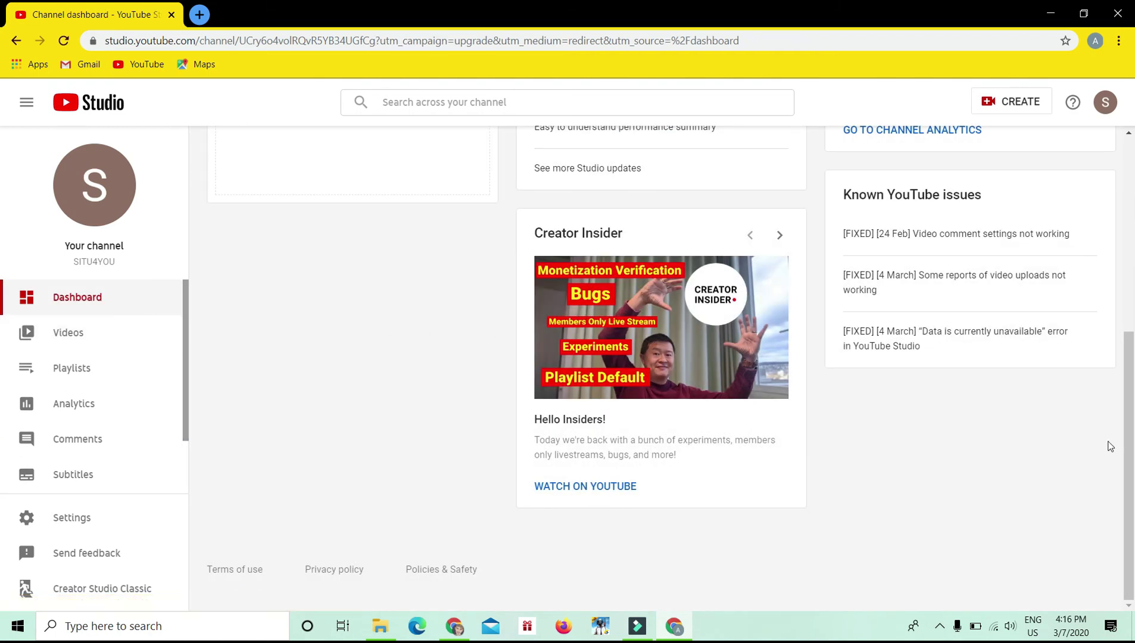
scroll(1111, 446, "up", 5)
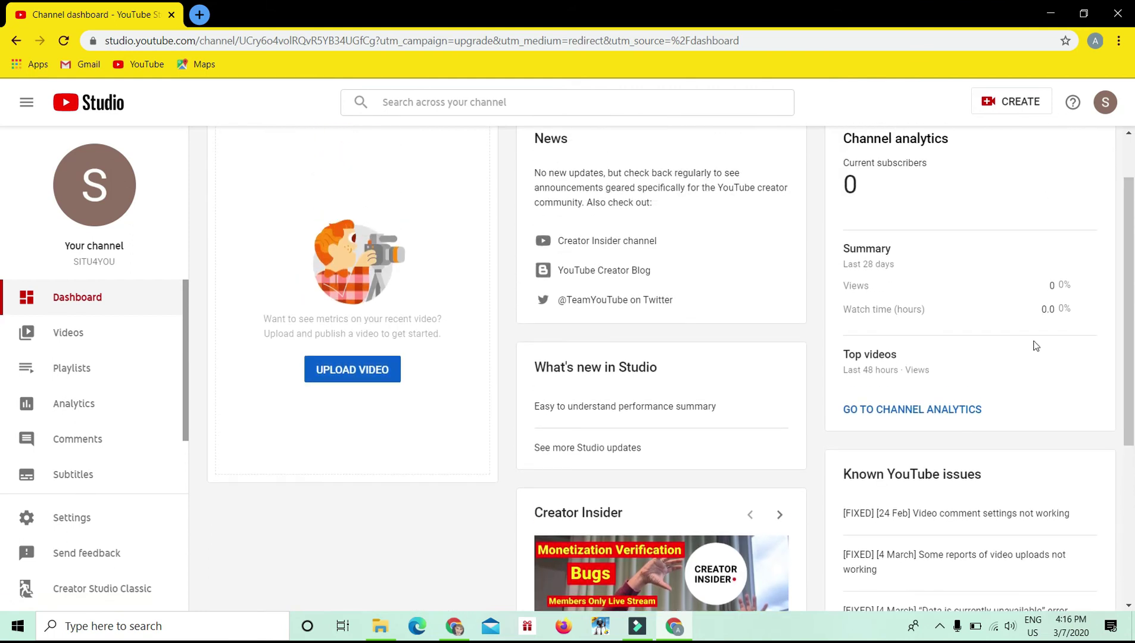
left_click_drag(1124, 302, 1072, 575)
left_click(1101, 182)
left_click_drag(1128, 195, 1131, 133)
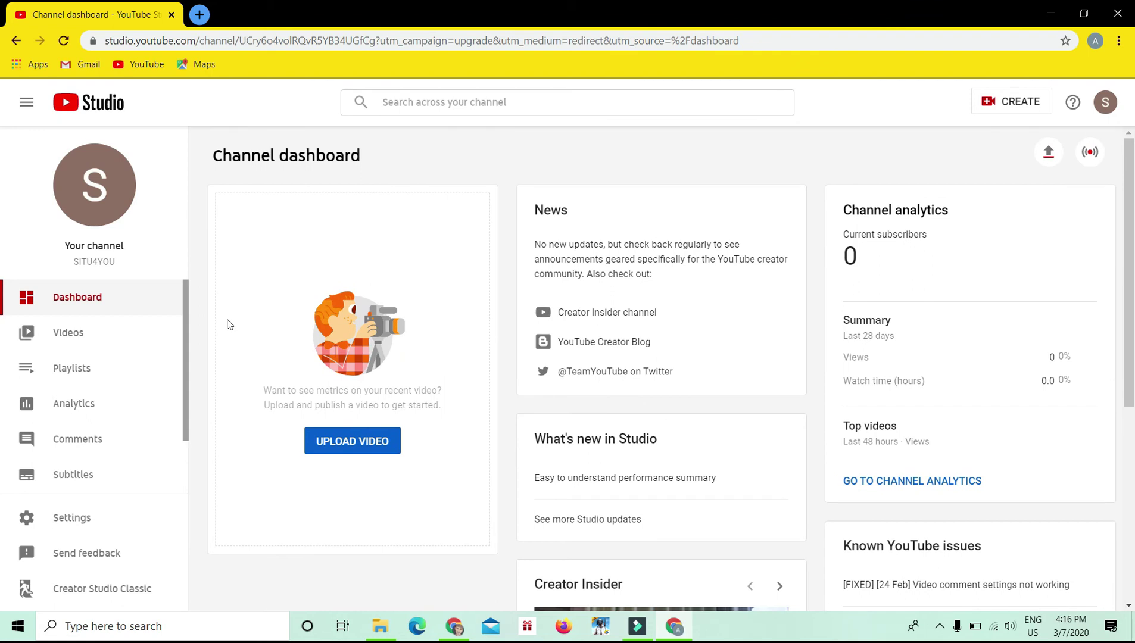
Browse the empty Videos list and Analytics, then switch to the King Of Everything window
left_click(63, 332)
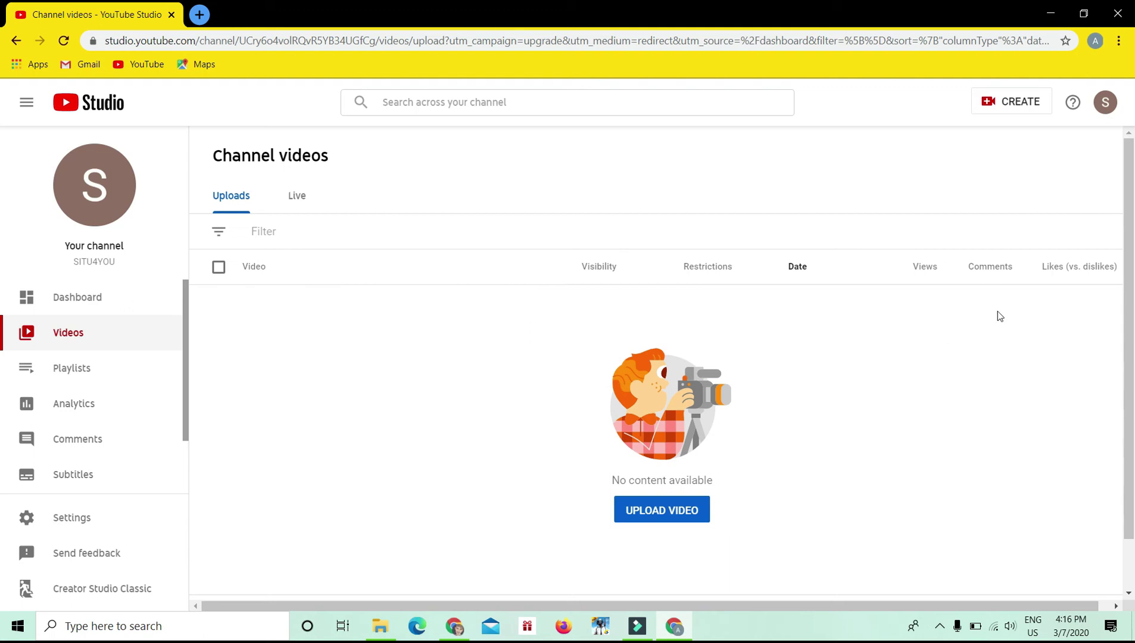
scroll(858, 415, "down", 1)
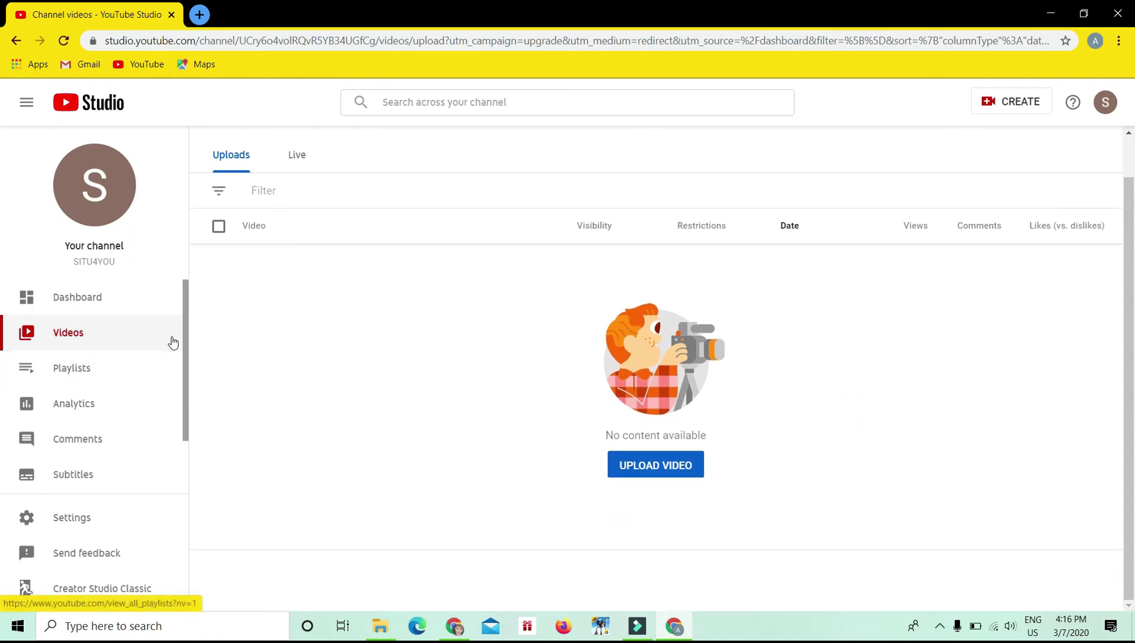
mouse_move(187, 329)
left_mouse_down()
mouse_move(185, 362)
mouse_move(185, 325)
left_mouse_up()
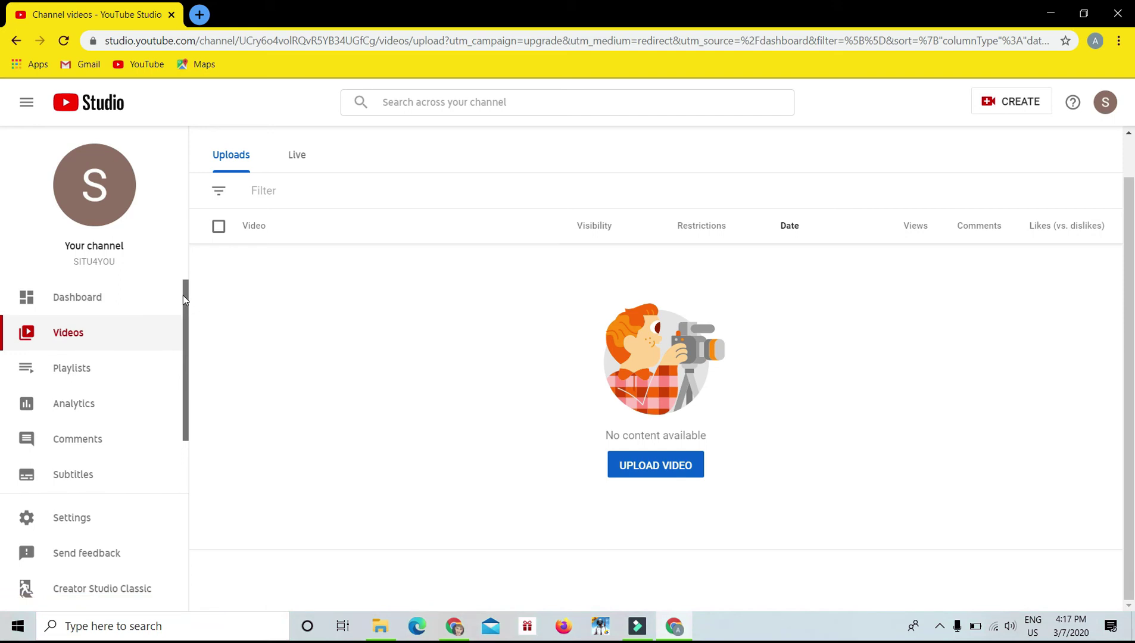
scroll(183, 295, "down", 1)
scroll(185, 295, "up", 1)
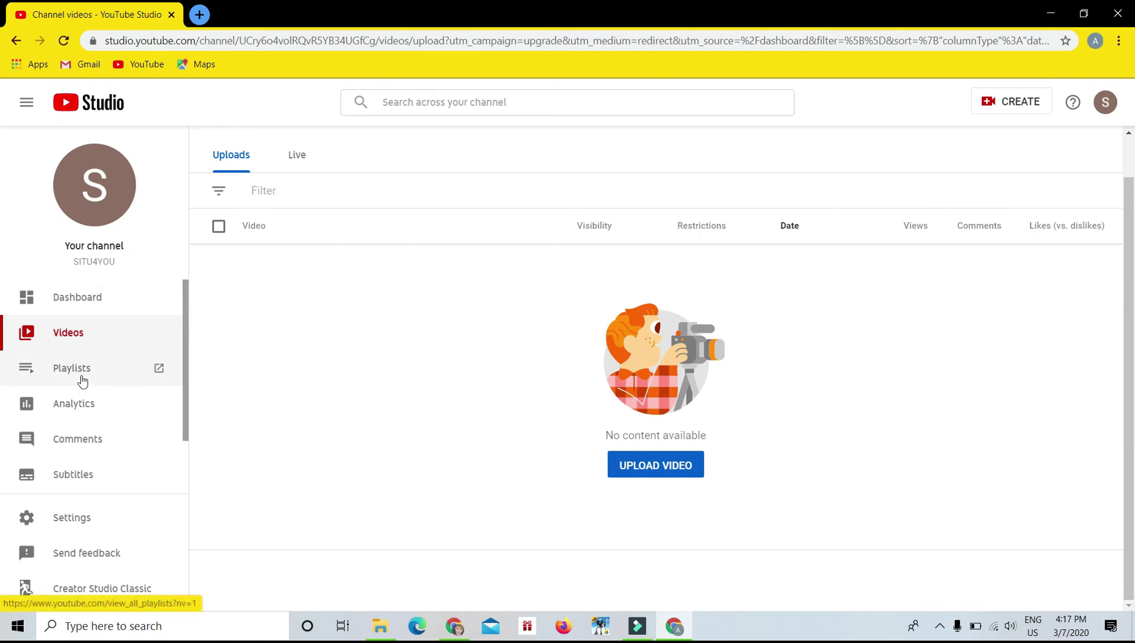
scroll(182, 369, "down", 1)
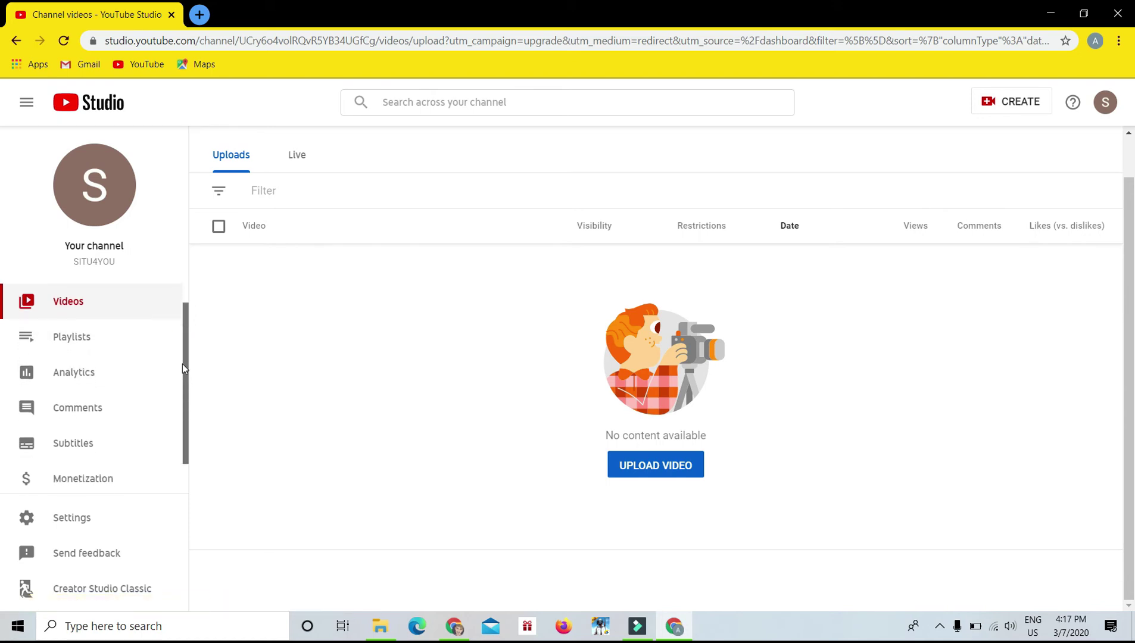
scroll(183, 369, "up", 1)
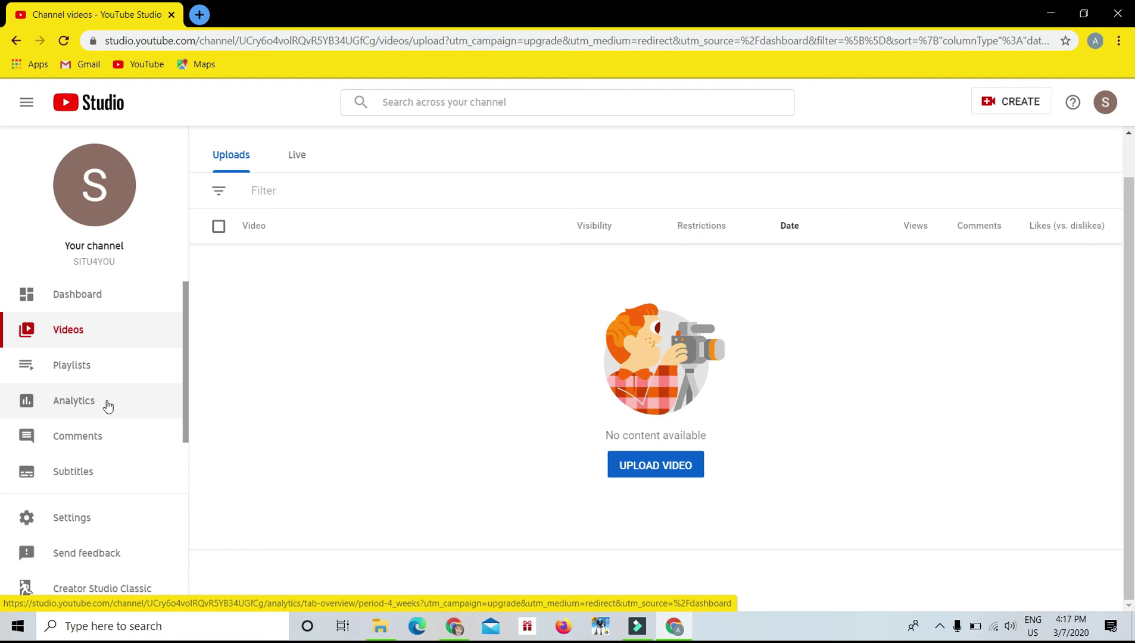
left_click(225, 382)
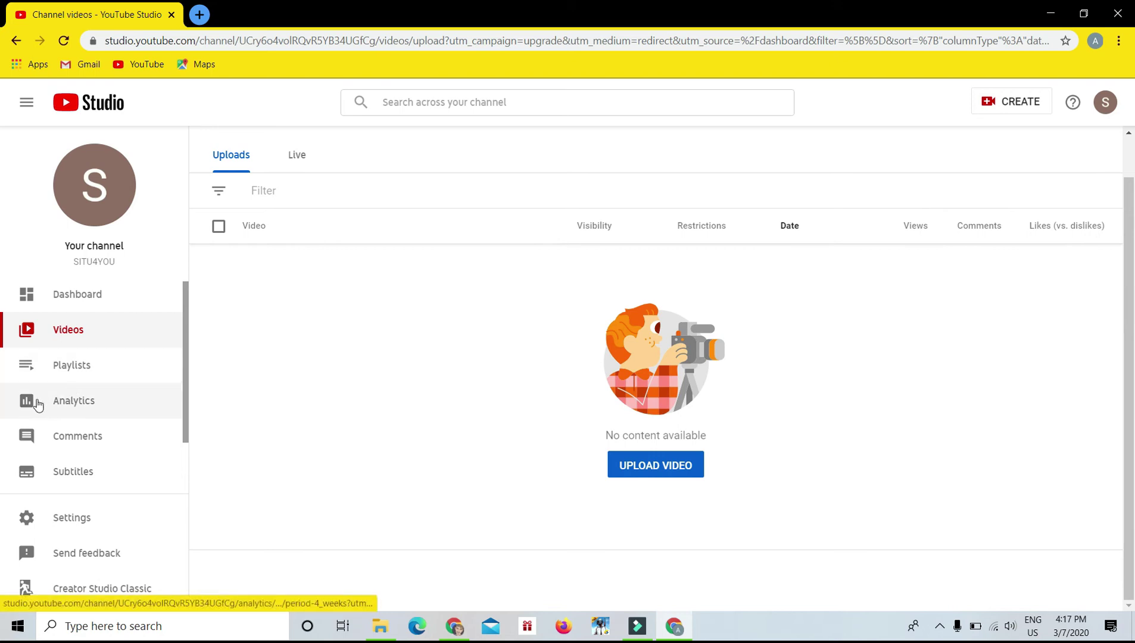
left_click(61, 409)
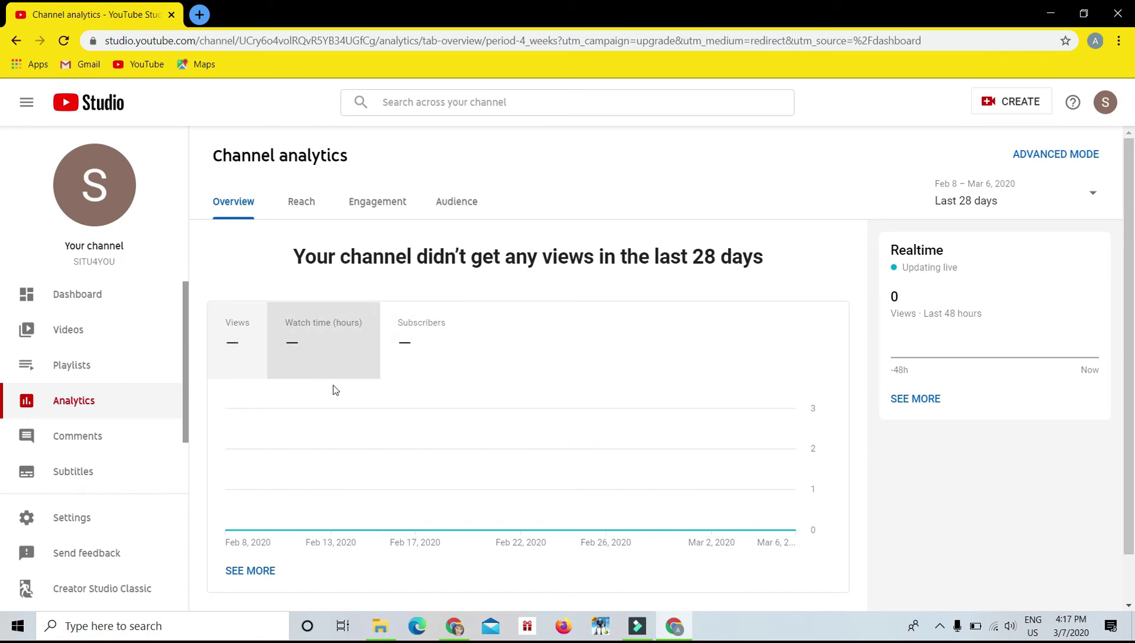
left_click(458, 630)
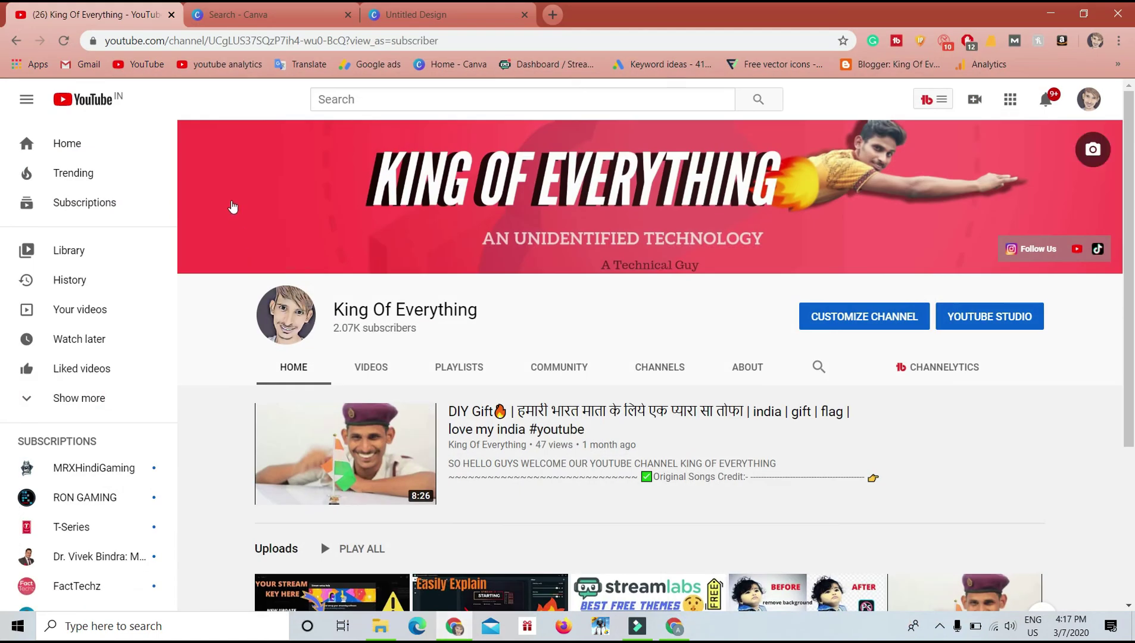
View King Of Everything's Engagement analytics, then its dashboard with 2,076 subscribers and $4.37 revenue
left_click(210, 62)
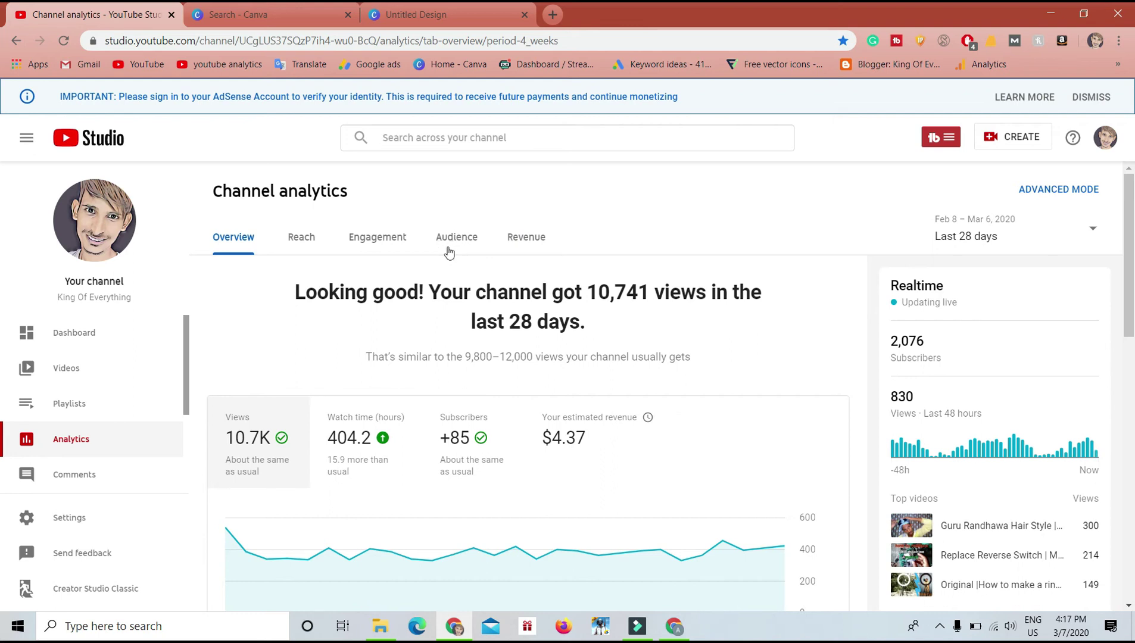
left_click(275, 237)
left_click(375, 238)
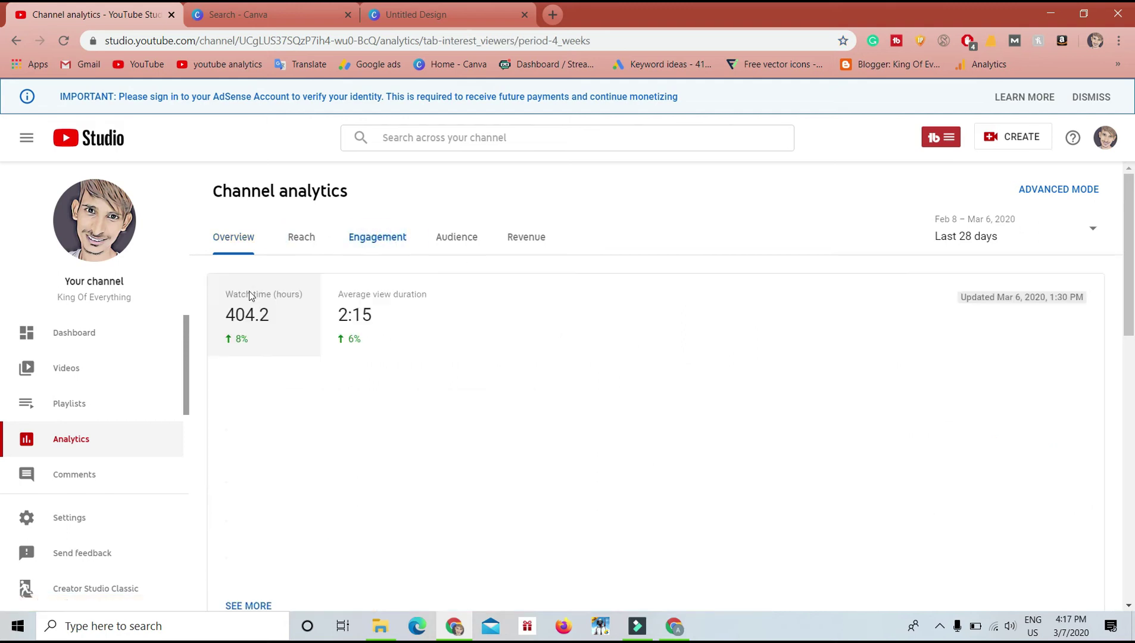
left_click(96, 329)
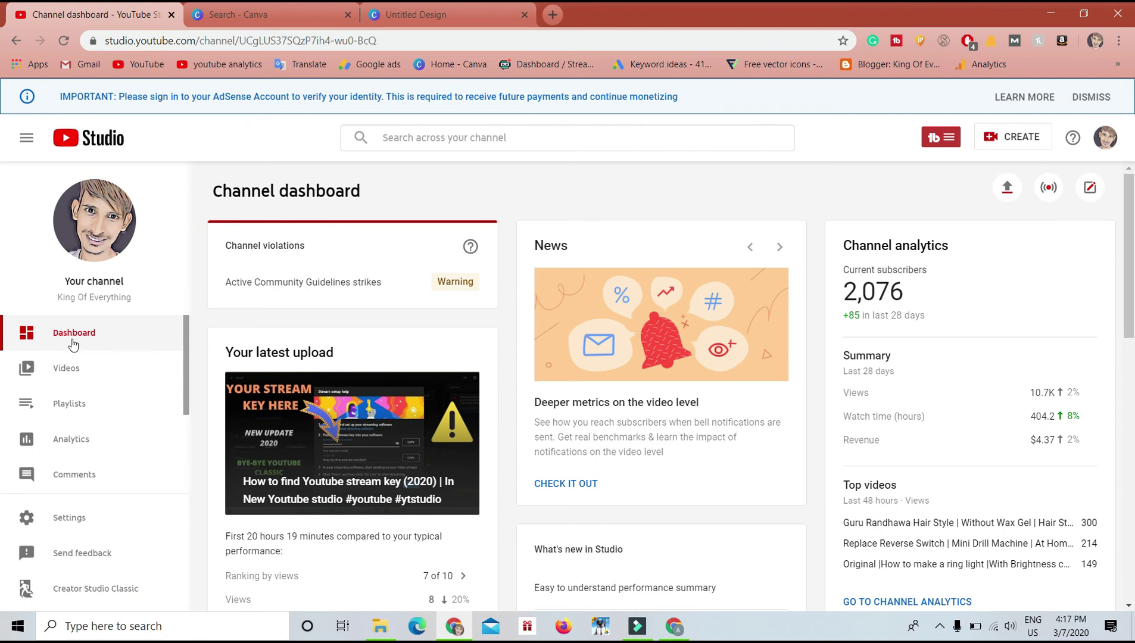
scroll(1131, 272, "down", 4)
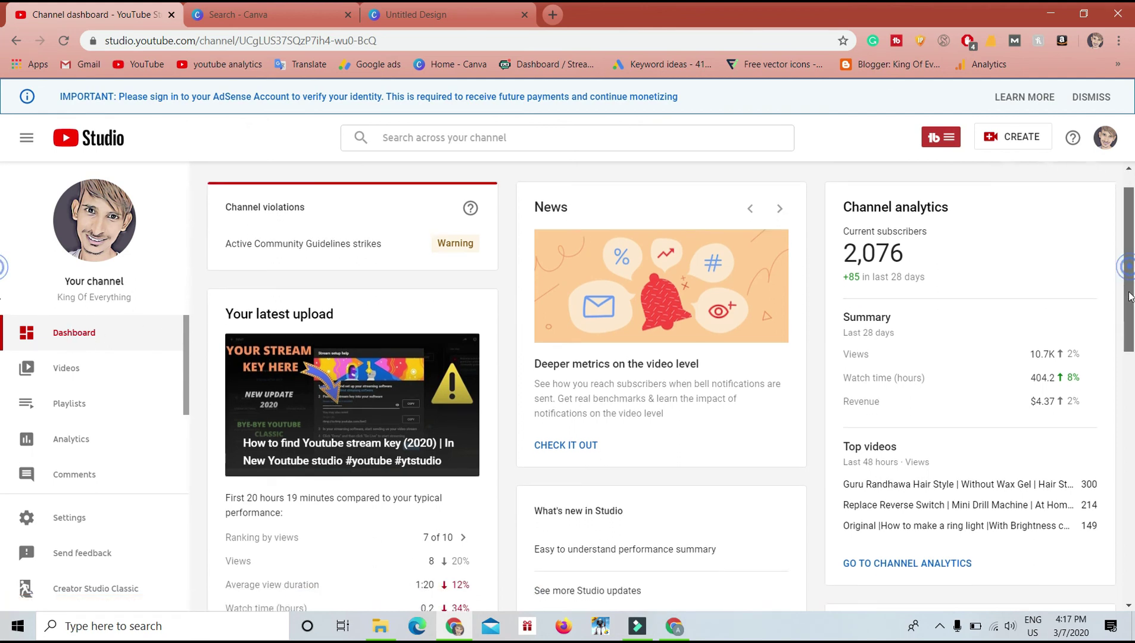
scroll(1130, 272, "up", 4)
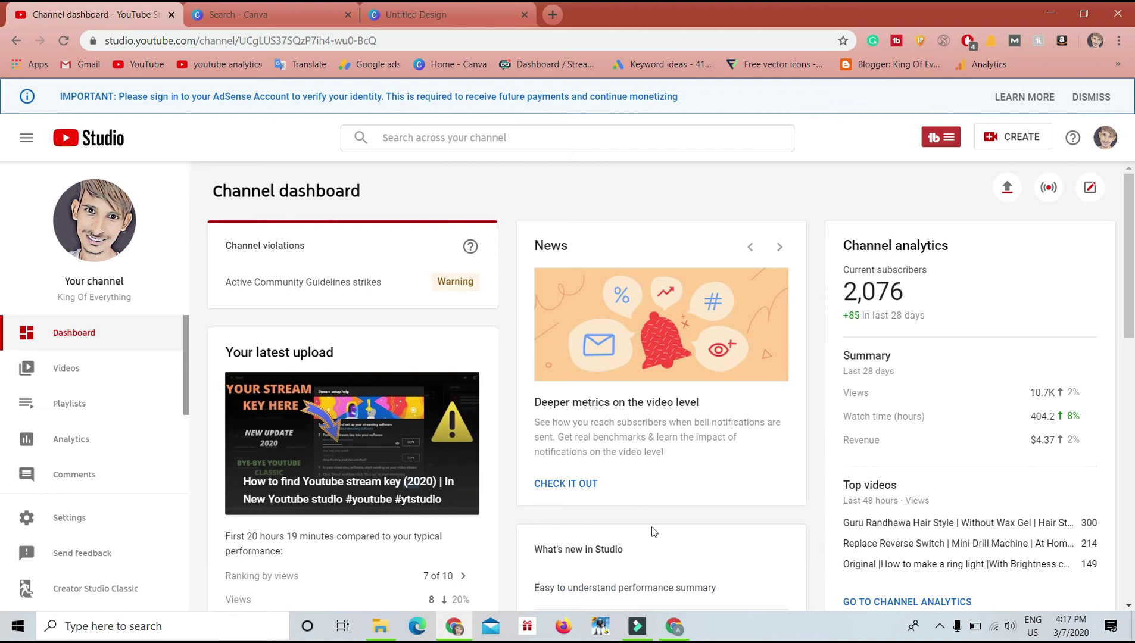
scroll(1131, 241, "down", 2)
scroll(1130, 242, "up", 2)
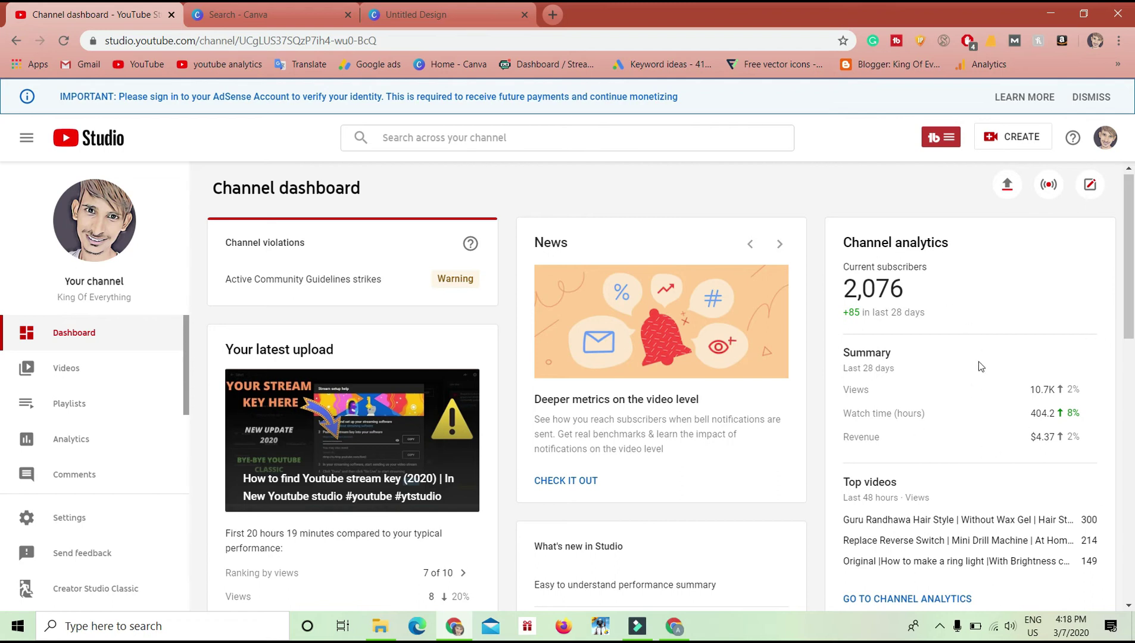
scroll(1131, 279, "down", 2)
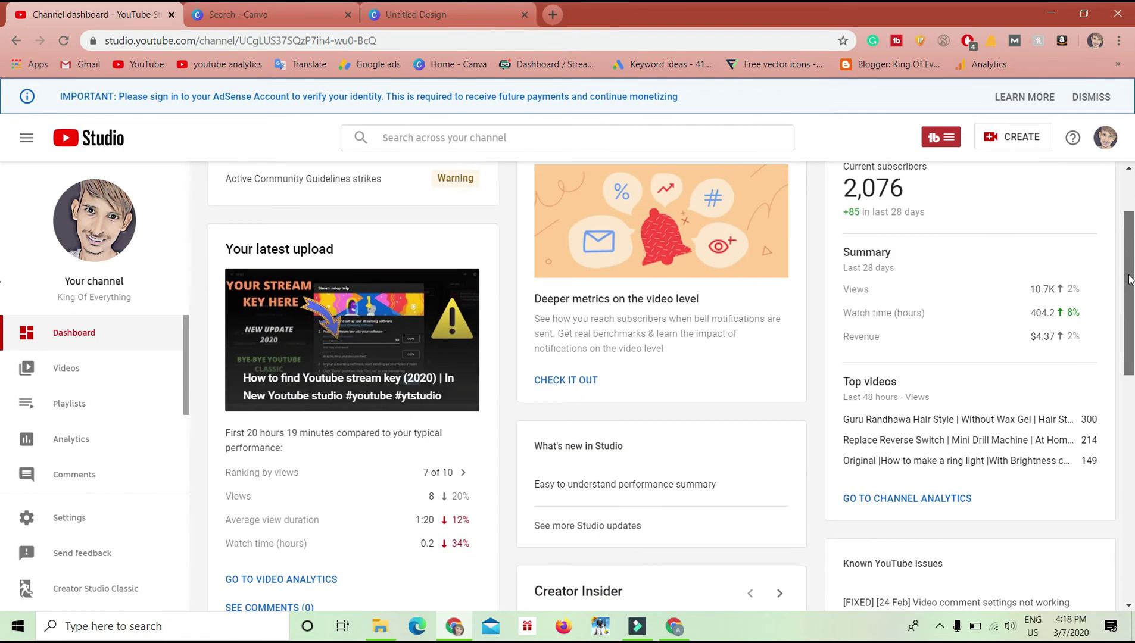
scroll(1130, 280, "up", 2)
scroll(1130, 280, "down", 2)
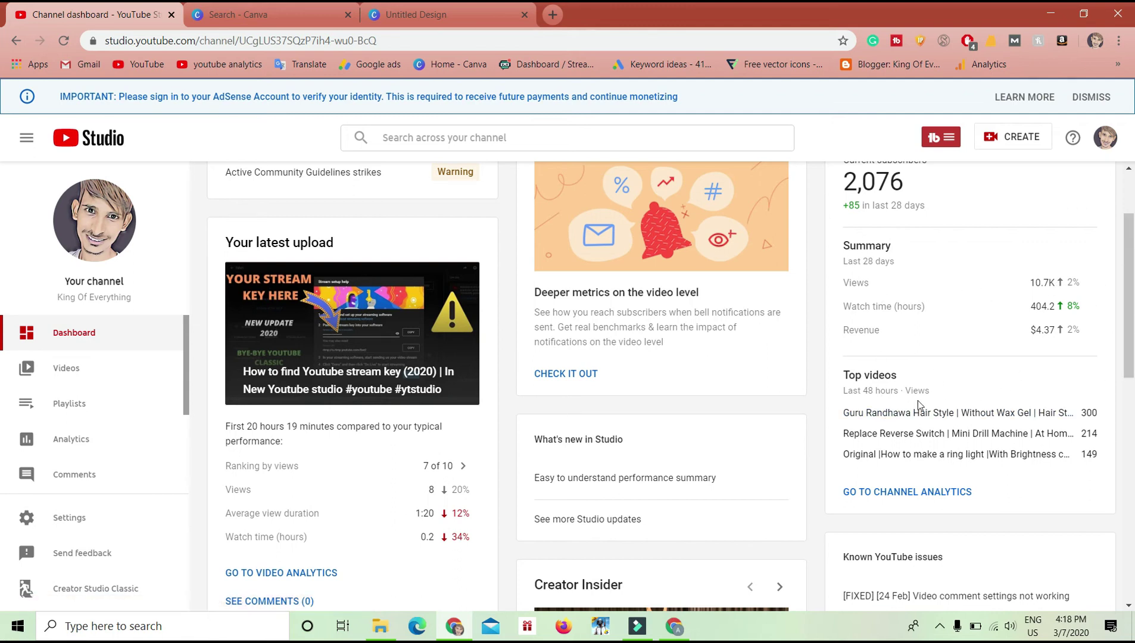
scroll(1132, 313, "down", 2)
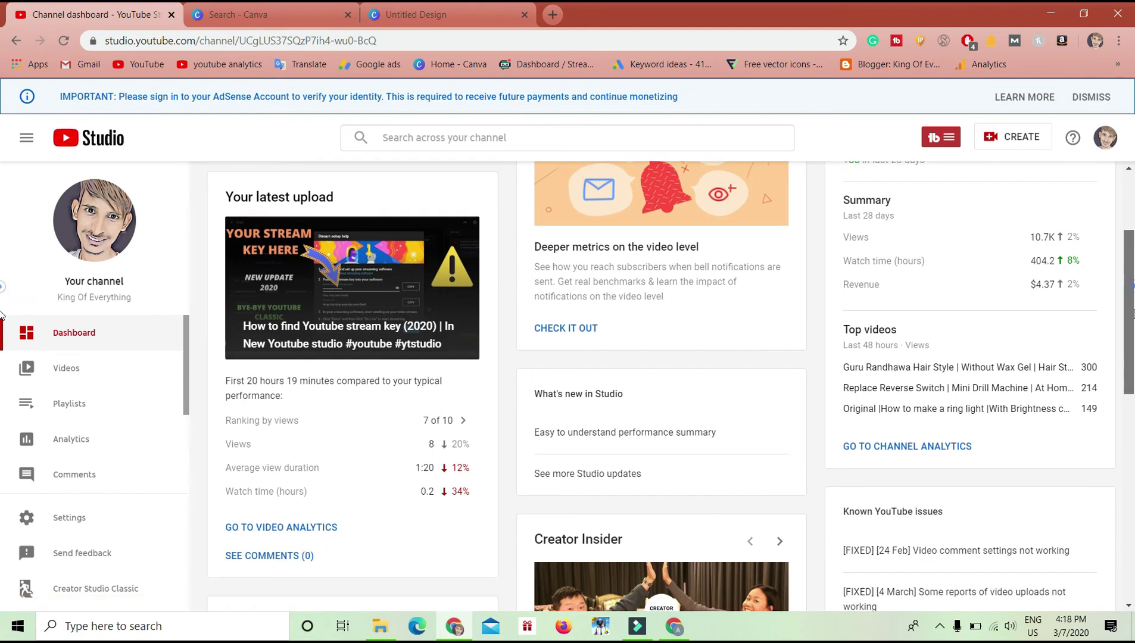
scroll(1012, 334, "down", 3)
scroll(576, 356, "up", 3)
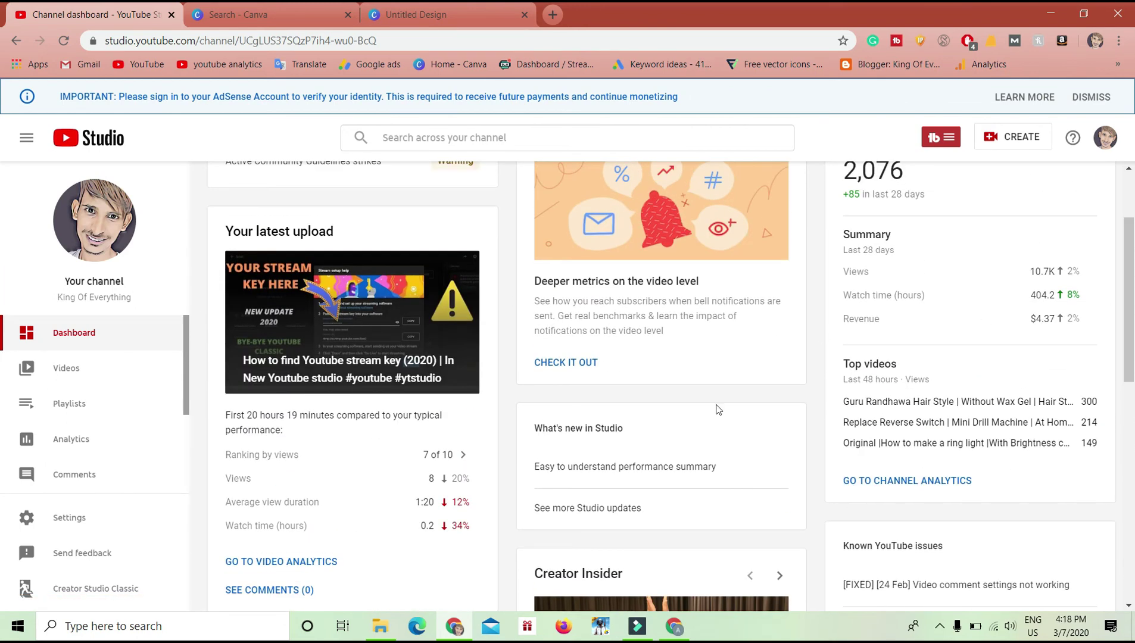
scroll(1128, 352, "up", 3)
scroll(1128, 353, "down", 4)
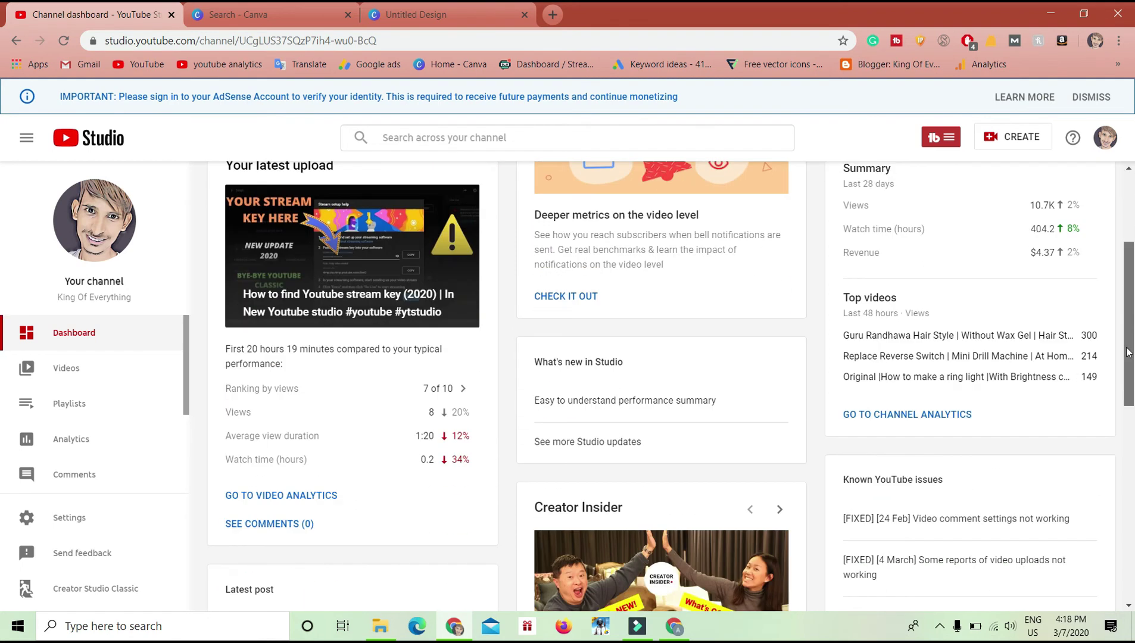
scroll(1127, 353, "down", 5)
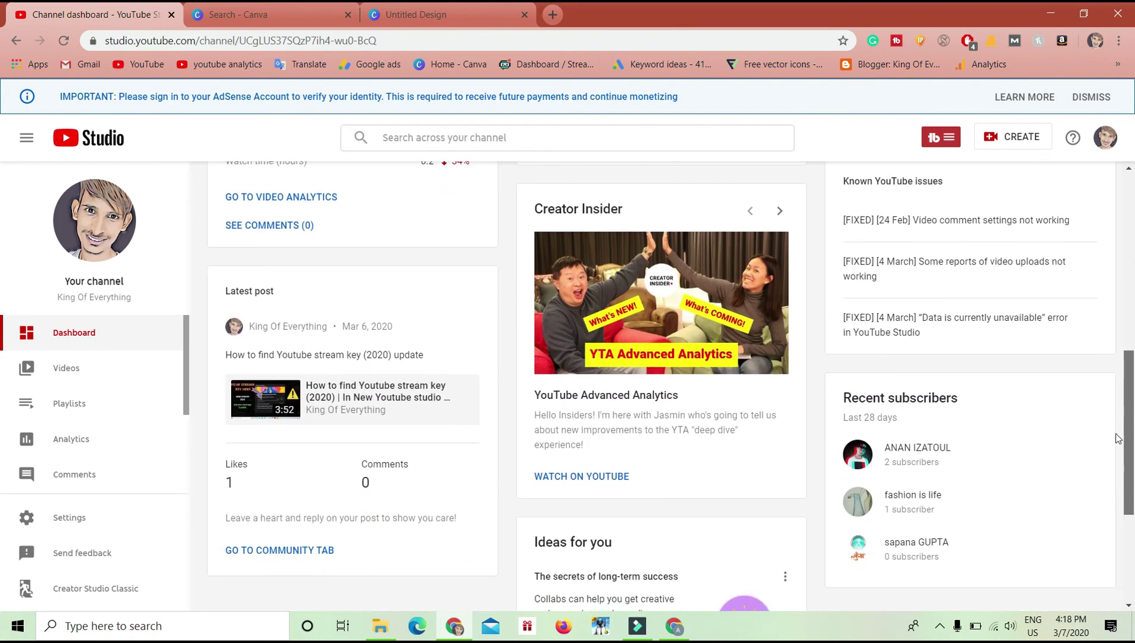
scroll(1118, 439, "up", 4)
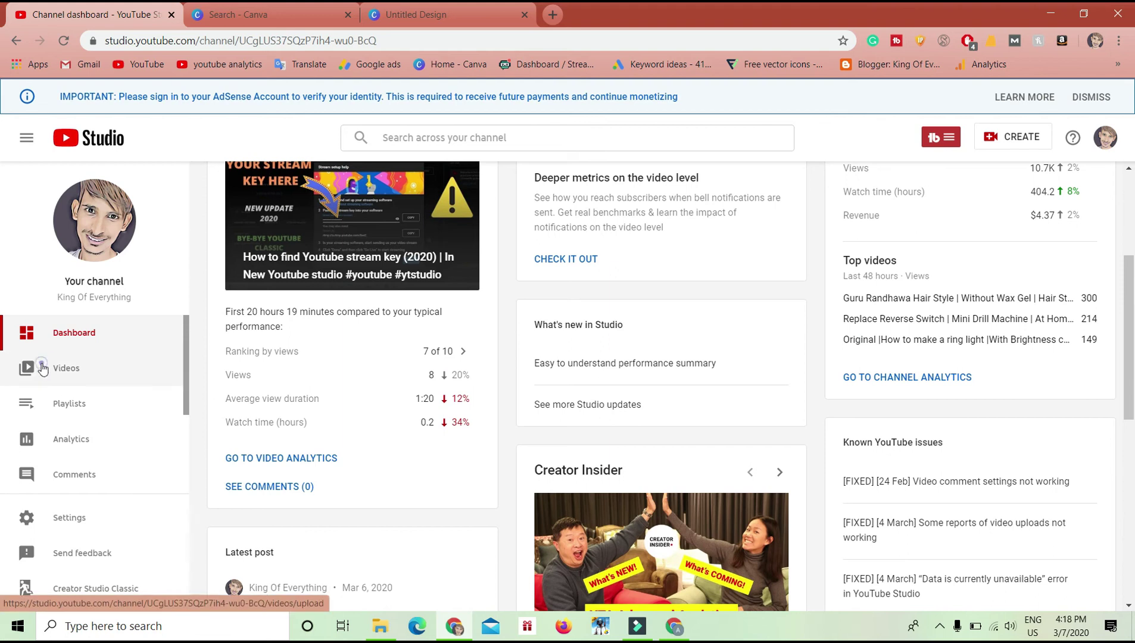
Open analytics for the Mar 6, 2020 stream-key video: 8 views, 1:20 average duration
left_click(43, 369)
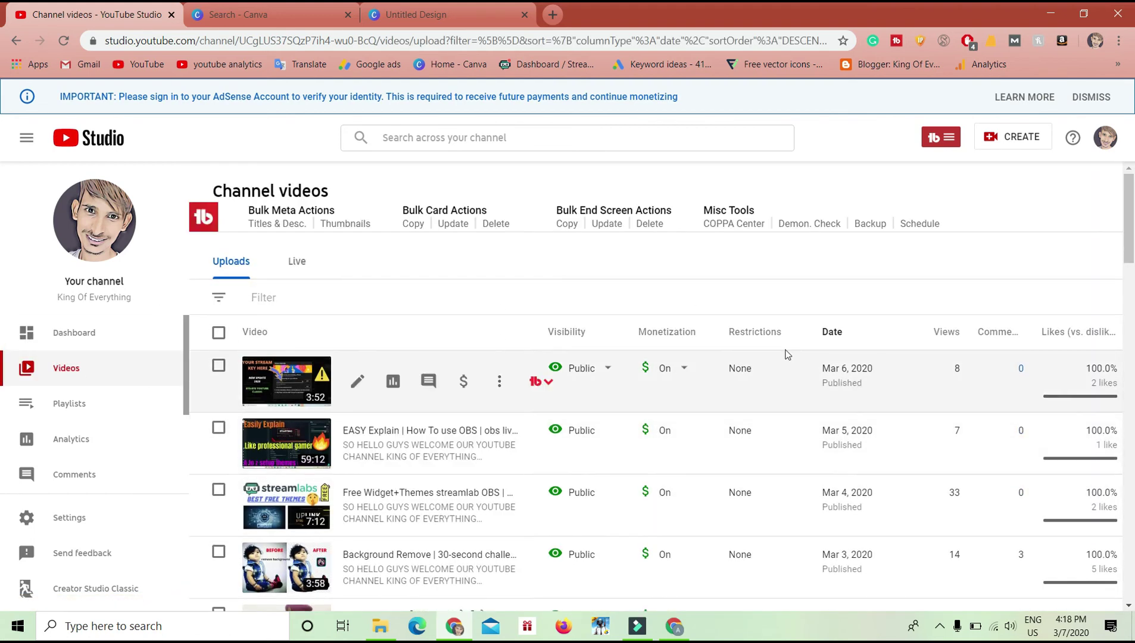
mouse_move(1127, 257)
left_mouse_down()
mouse_move(1127, 350)
mouse_move(1127, 253)
left_mouse_up()
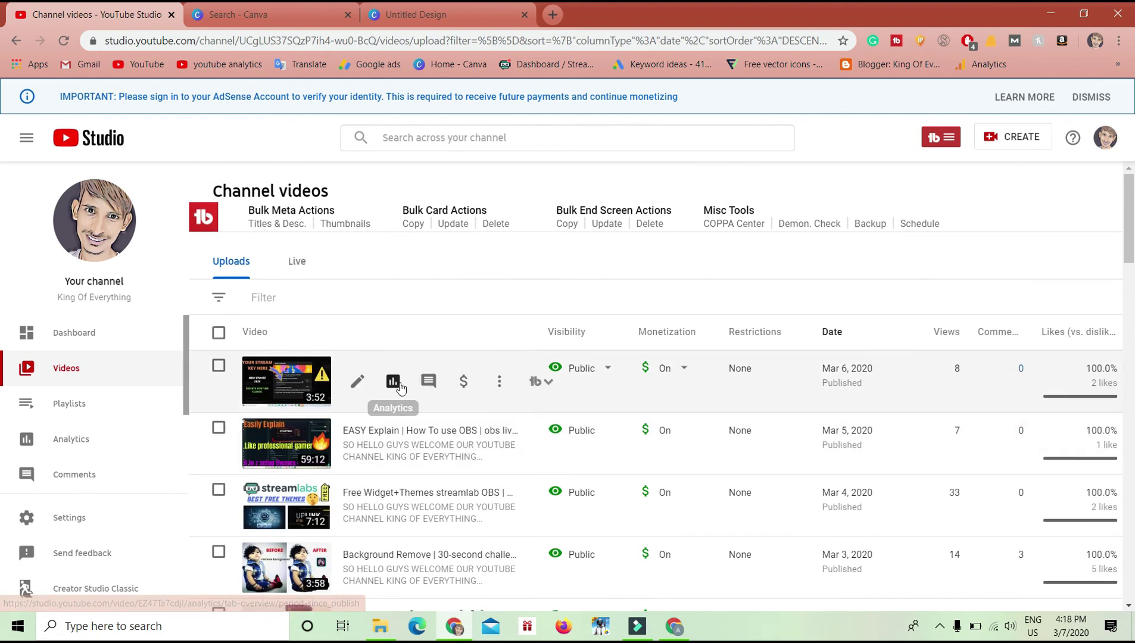
left_click(392, 382)
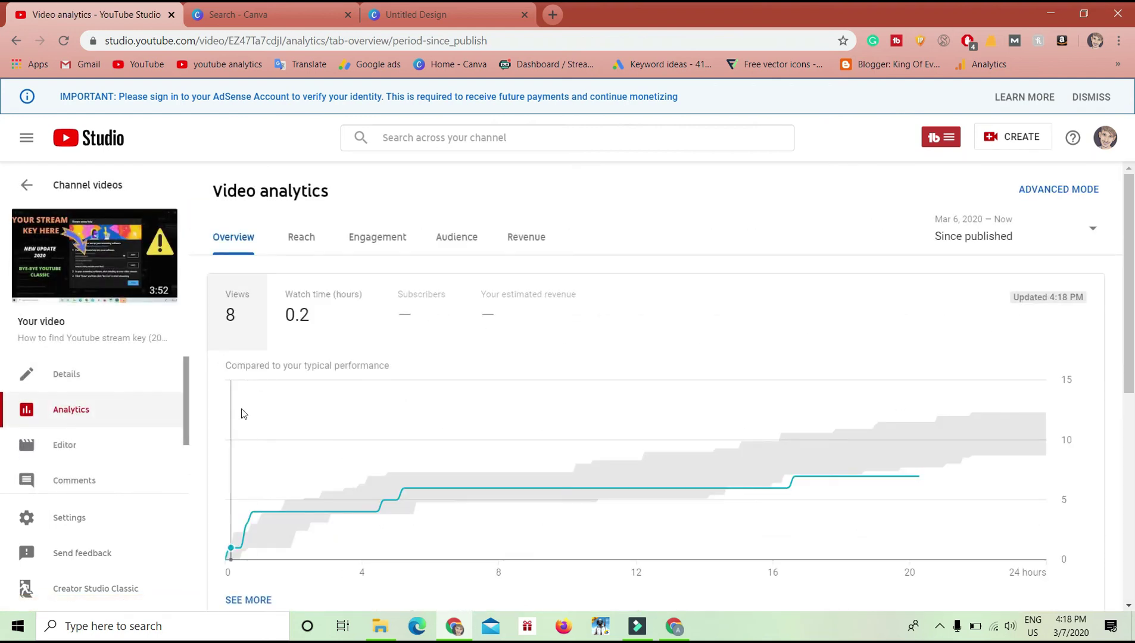
scroll(3, 334, "down", 5)
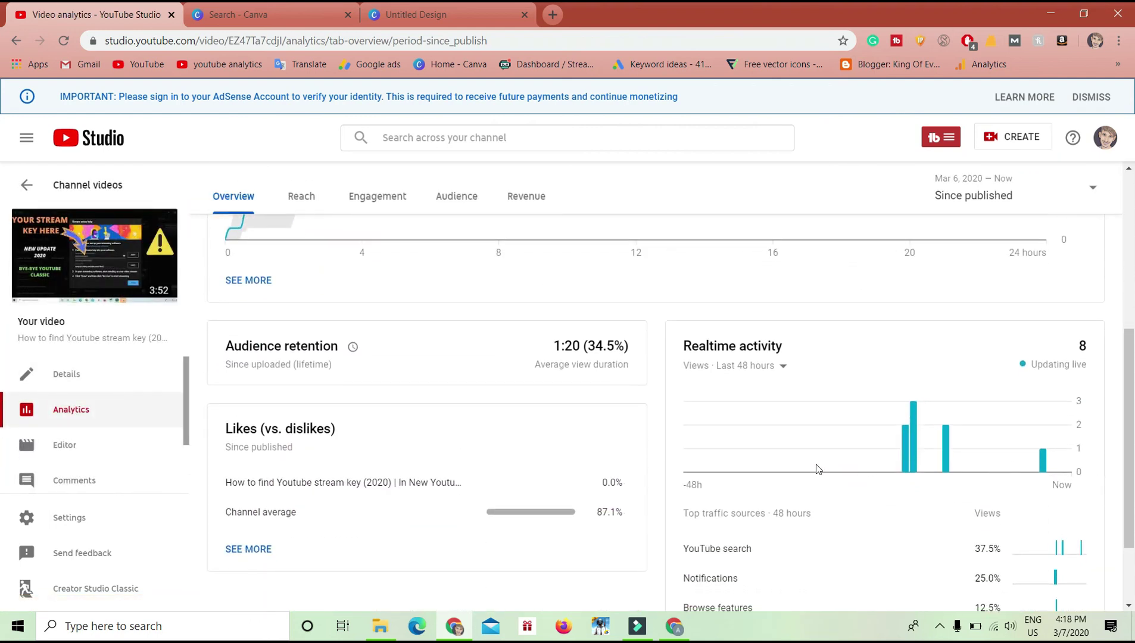
left_click_drag(1124, 428, 1121, 398)
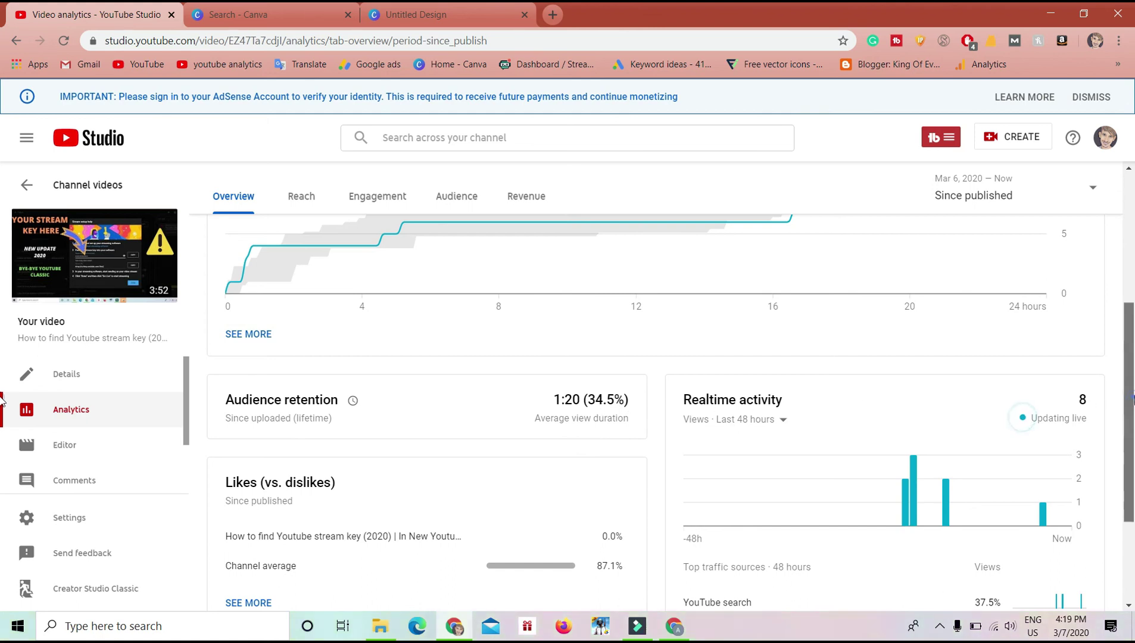
left_click_drag(1132, 400, 1133, 358)
scroll(967, 220, "up", 3)
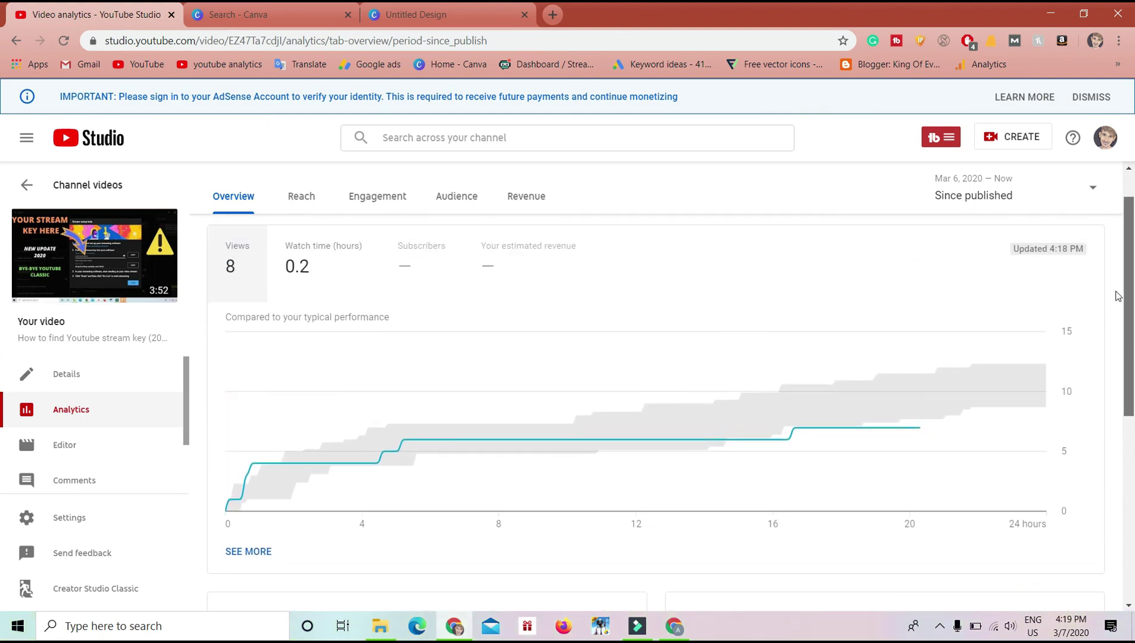
Look over Channel analytics, then return to the uploads list topped by the Mar 6 video
left_click(27, 185)
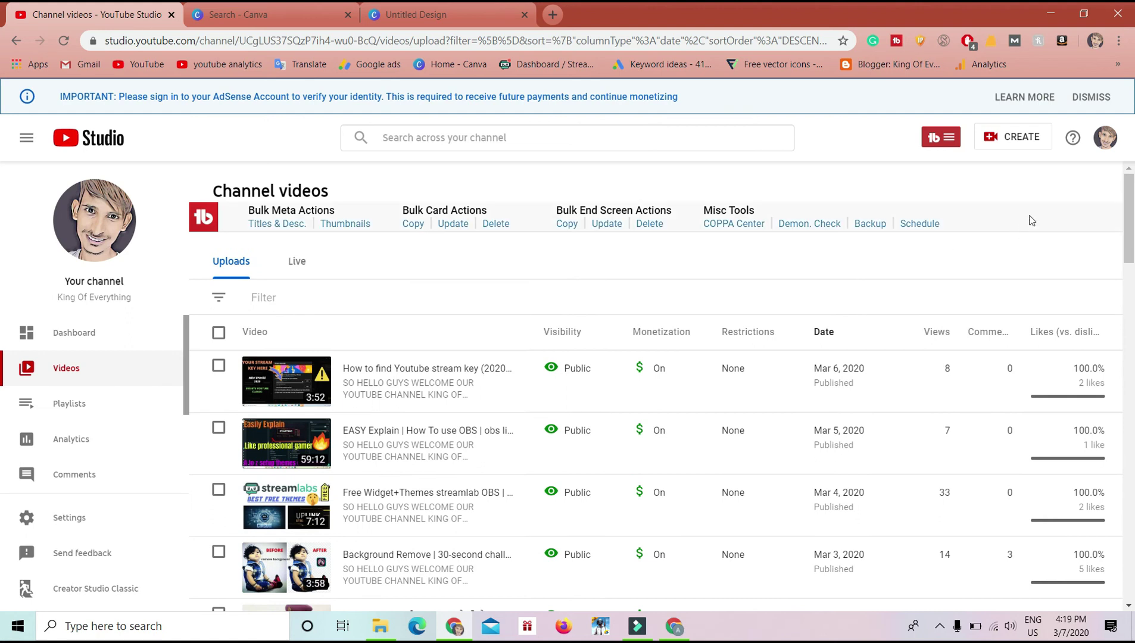
mouse_move(1124, 215)
left_mouse_down()
mouse_move(1118, 302)
mouse_move(1117, 214)
left_mouse_up()
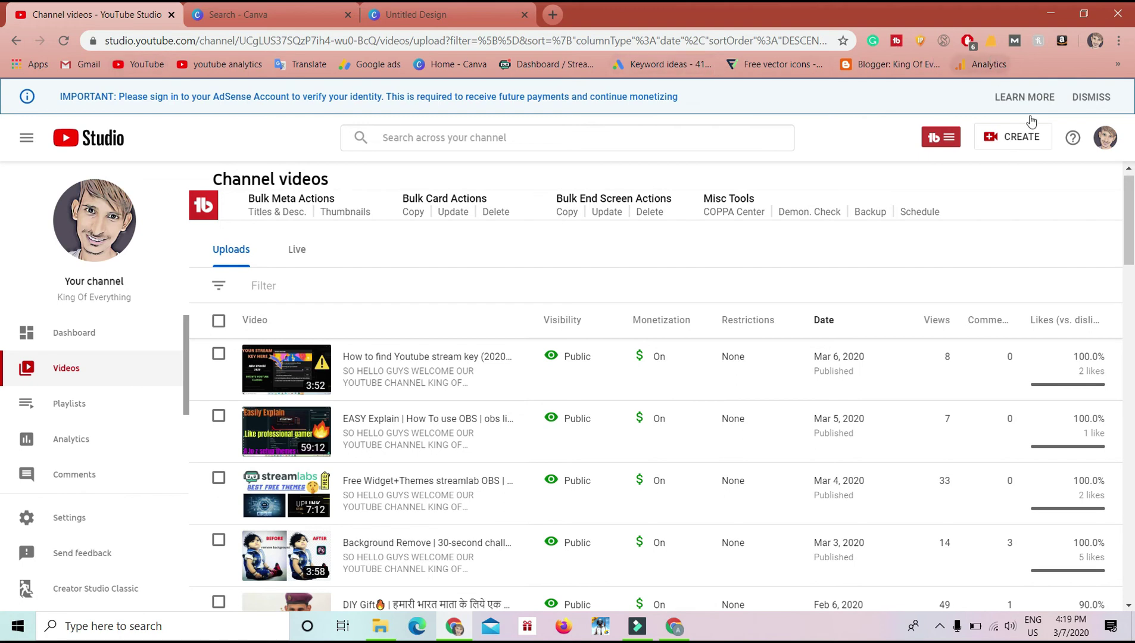
left_click_drag(1128, 214, 1125, 164)
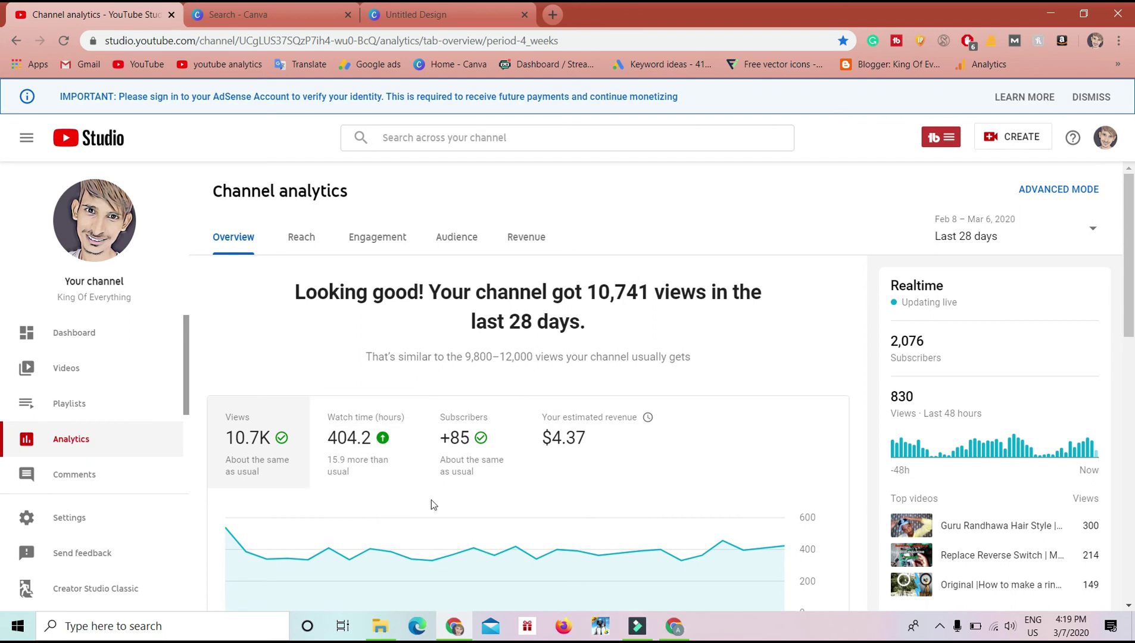
left_click_drag(1132, 243, 1125, 289)
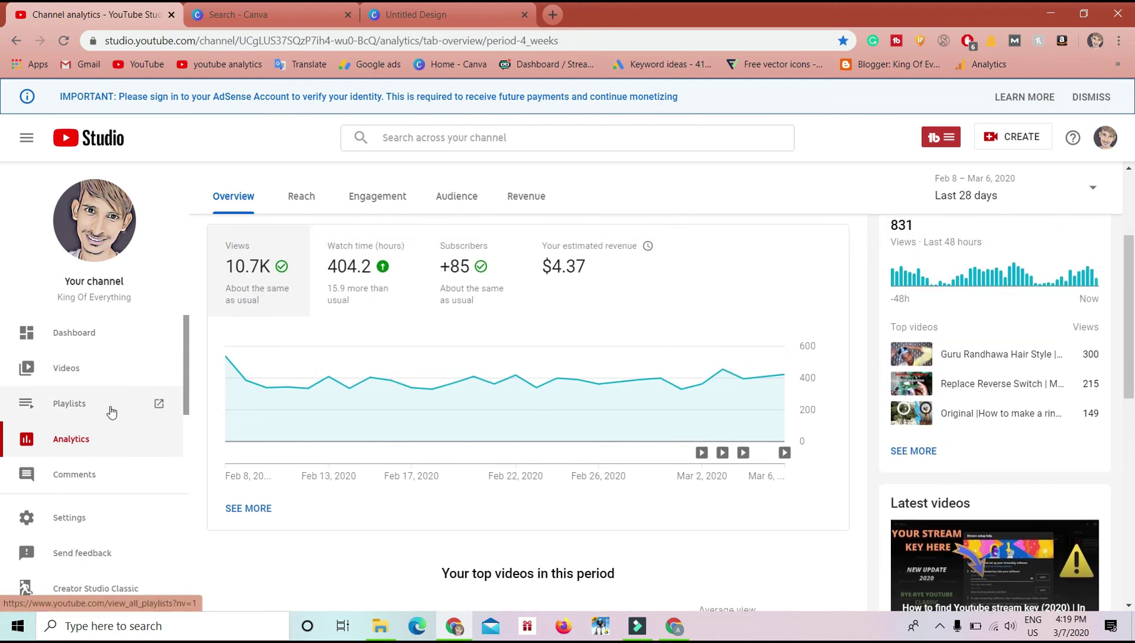
left_click(107, 369)
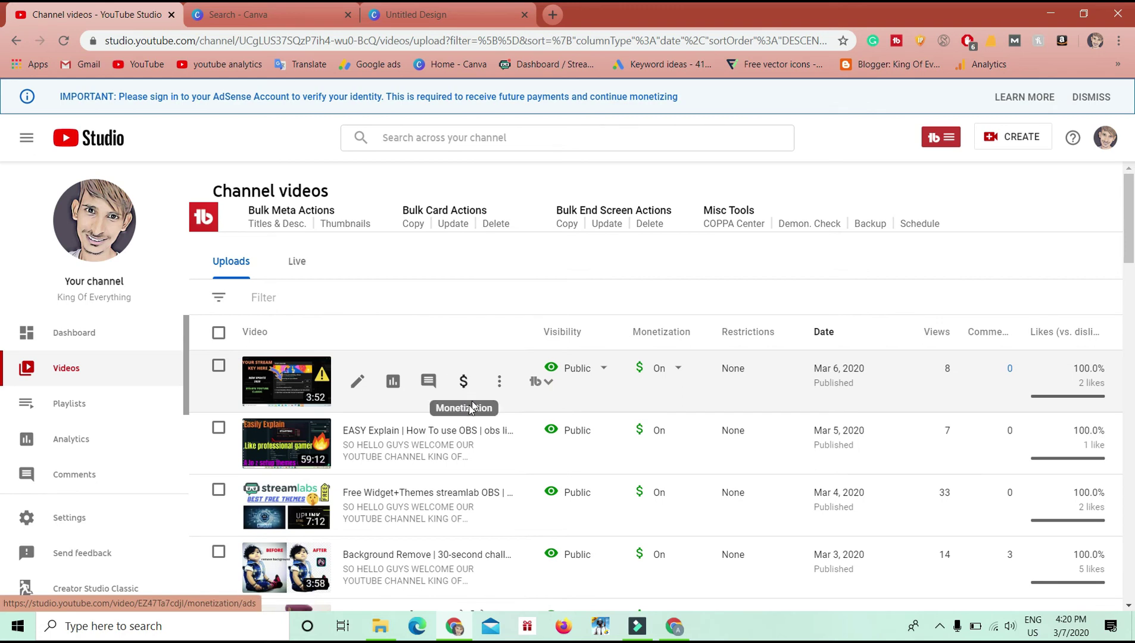
Review the Mar 6 stream-key video's title, description and 408/500-character tags on its details page
left_click(356, 384)
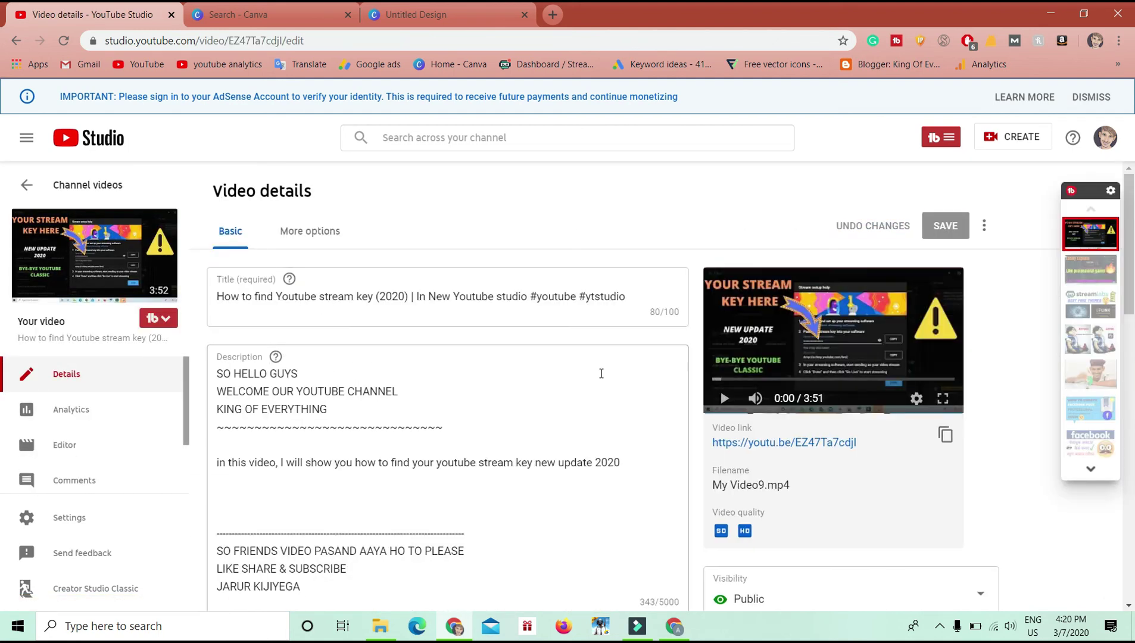
scroll(686, 403, "down", 5)
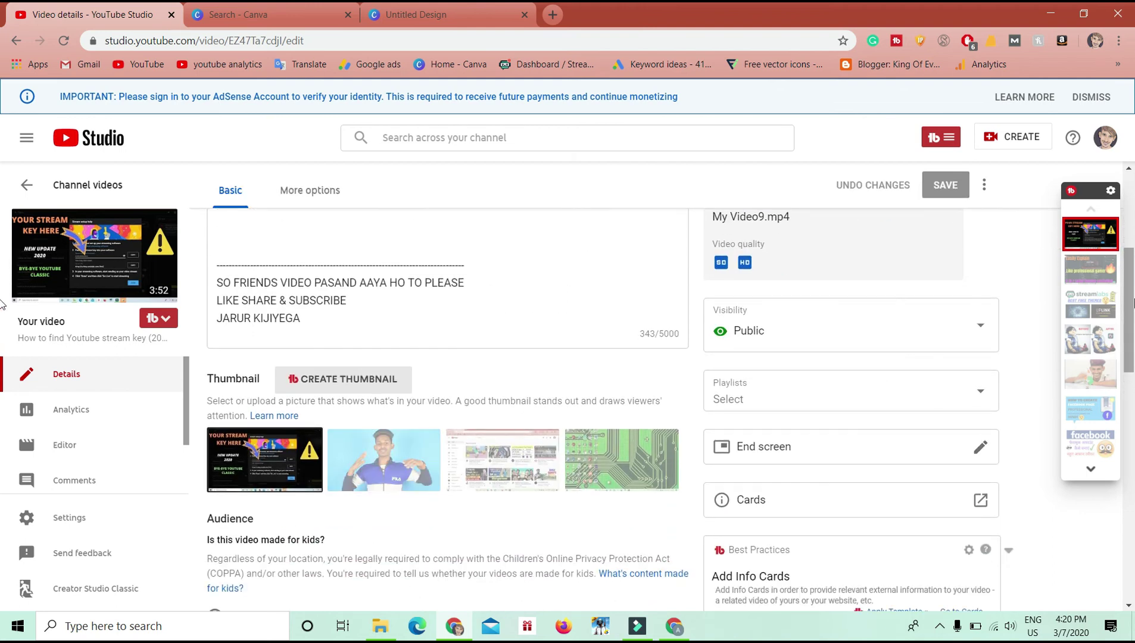
scroll(2, 371, "down", 3)
scroll(3, 370, "down", 5)
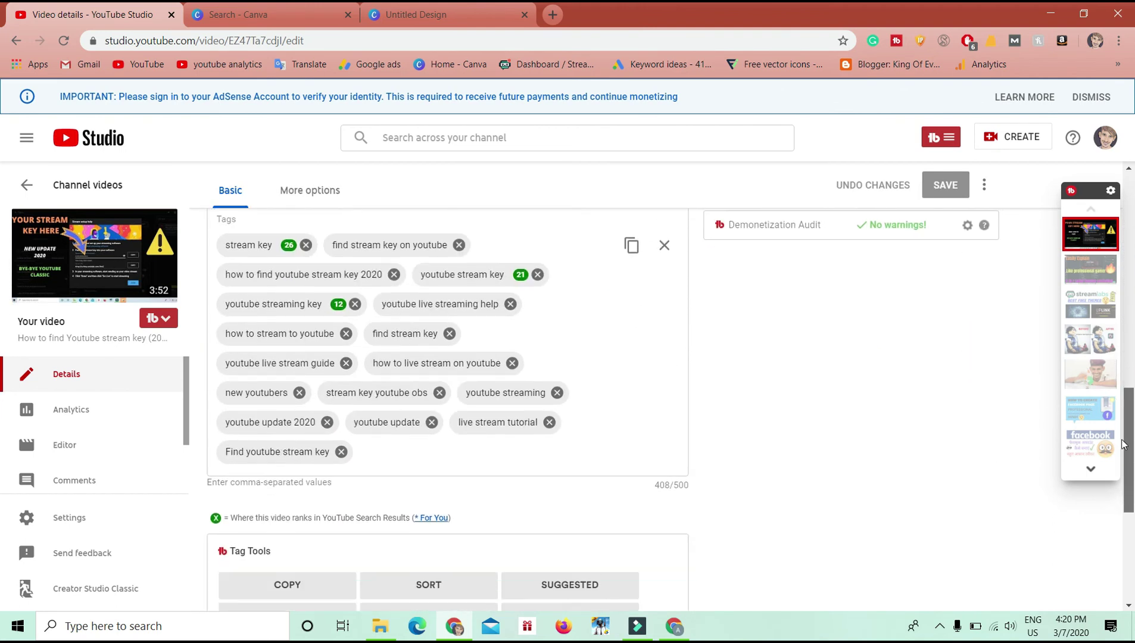
scroll(1124, 443, "up", 2)
scroll(340, 368, "down", 1)
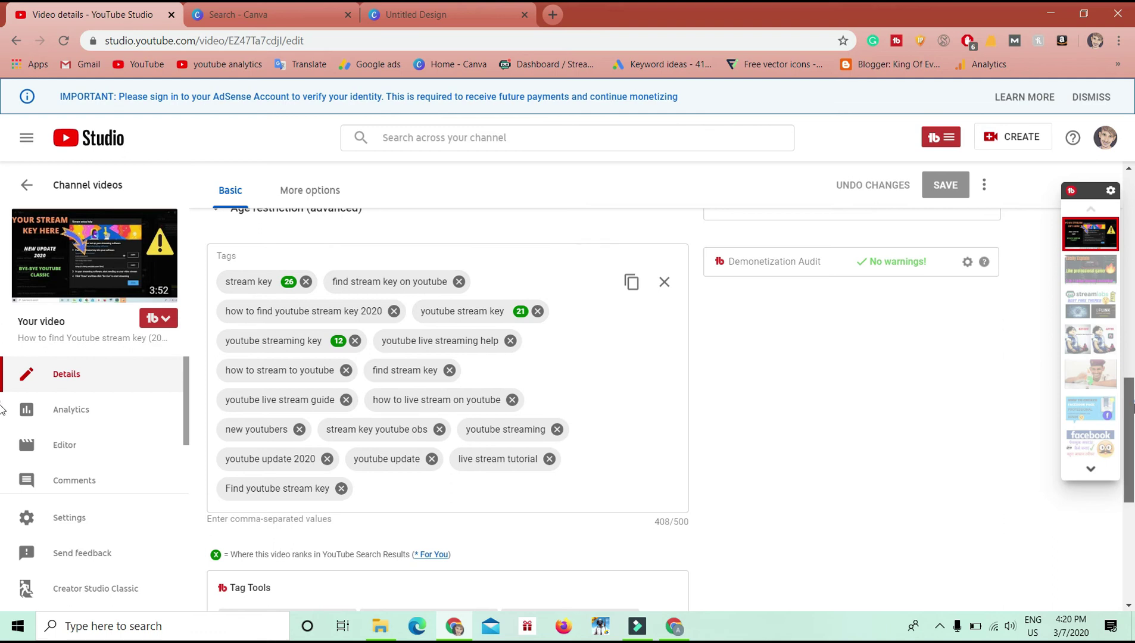
scroll(2, 459, "down", 3)
left_click_drag(1133, 458, 1133, 485)
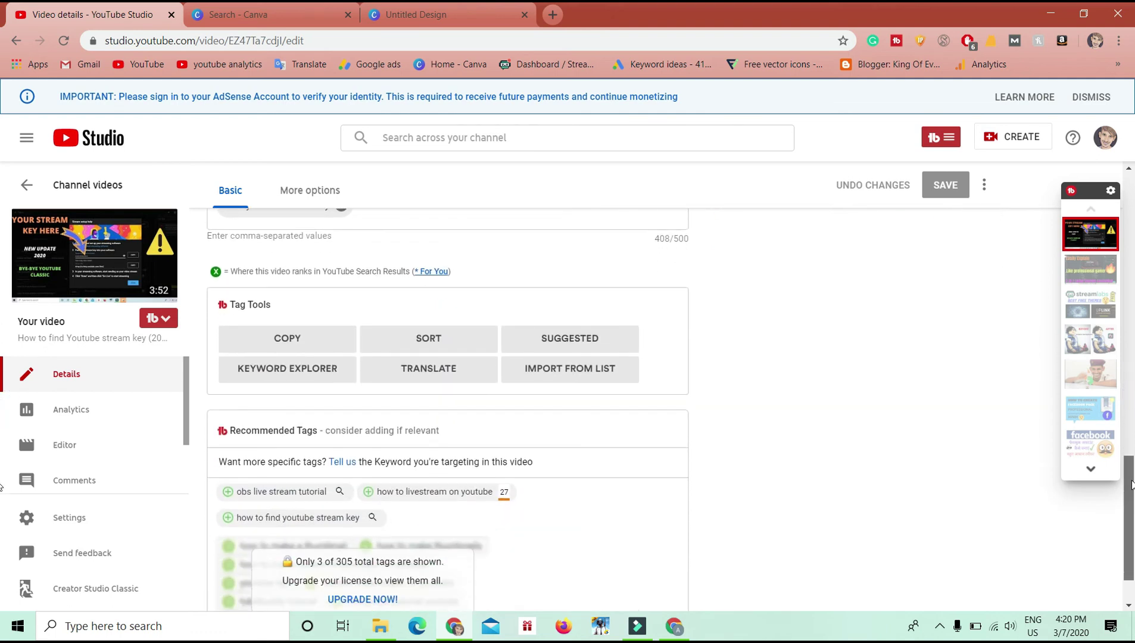
scroll(915, 212, "up", 4)
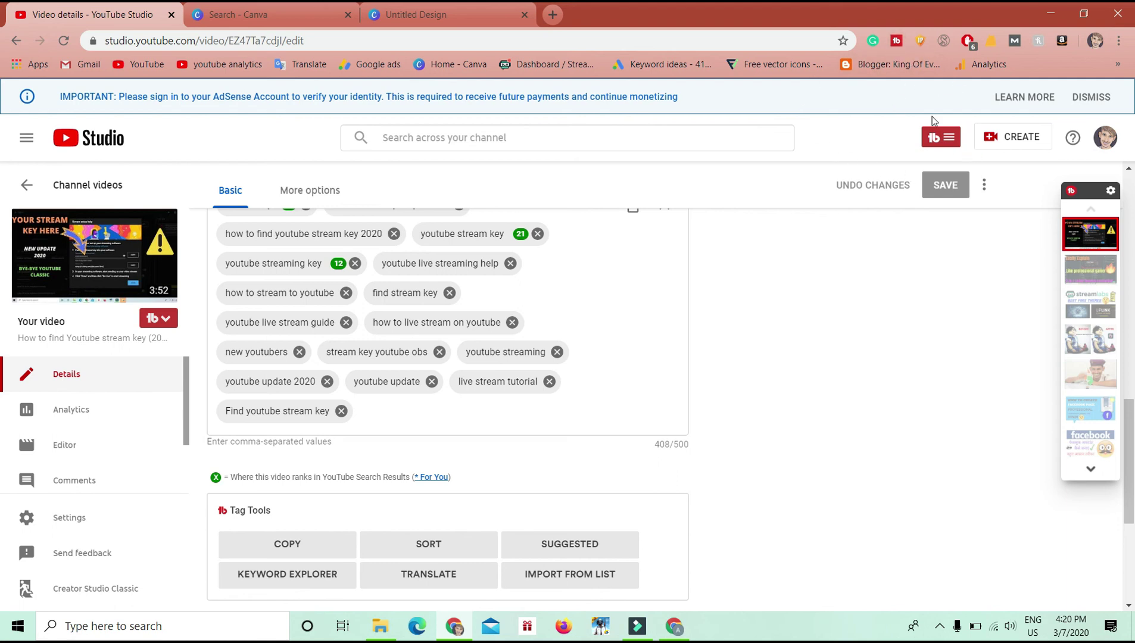
left_click(675, 626)
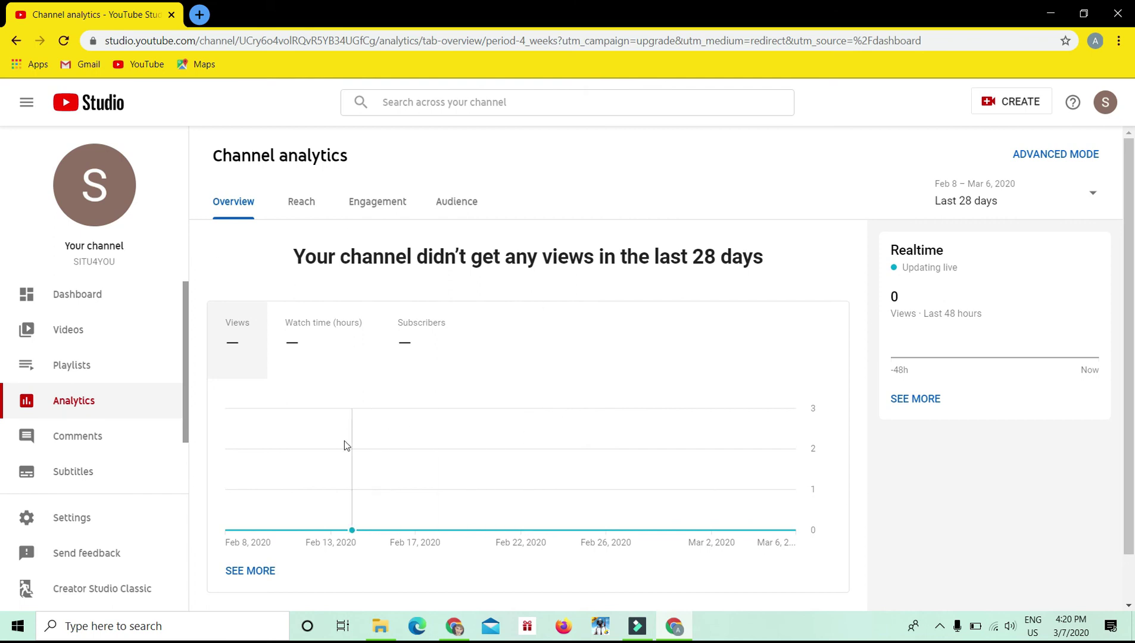
left_click(454, 626)
left_click_drag(1123, 441, 1132, 238)
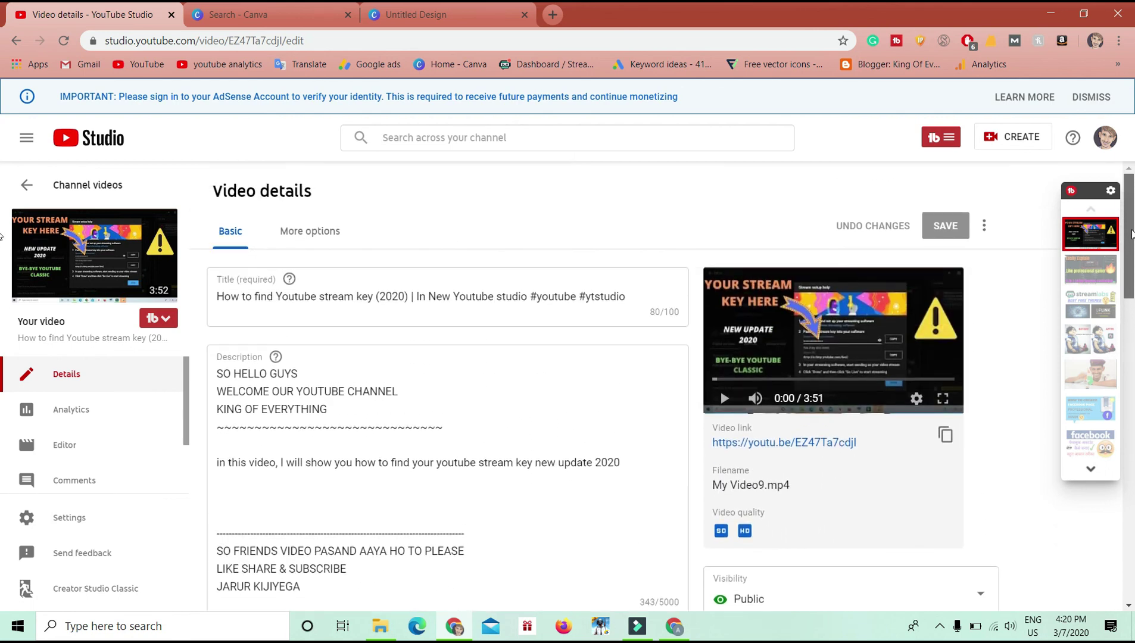
Flip between the Canva search and Untitled Design tabs, then return to the video details page
scroll(642, 237, "down", 2)
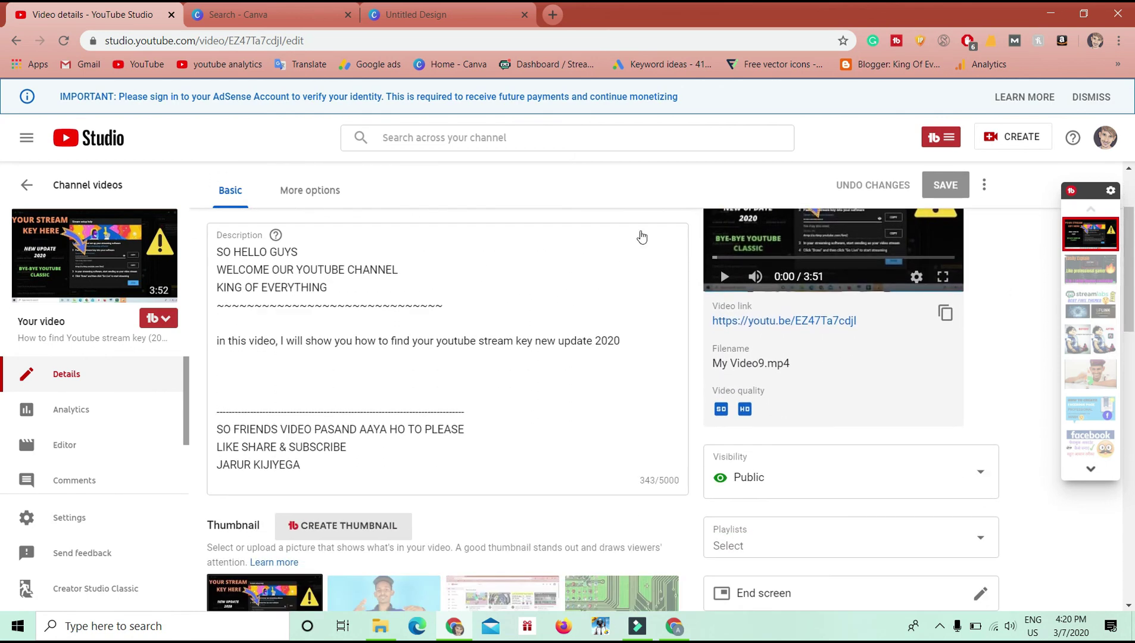
left_click(292, 15)
left_click(433, 13)
left_click(272, 18)
left_click(477, 6)
left_click(288, 18)
left_click(415, 18)
left_click(253, 14)
left_click(117, 15)
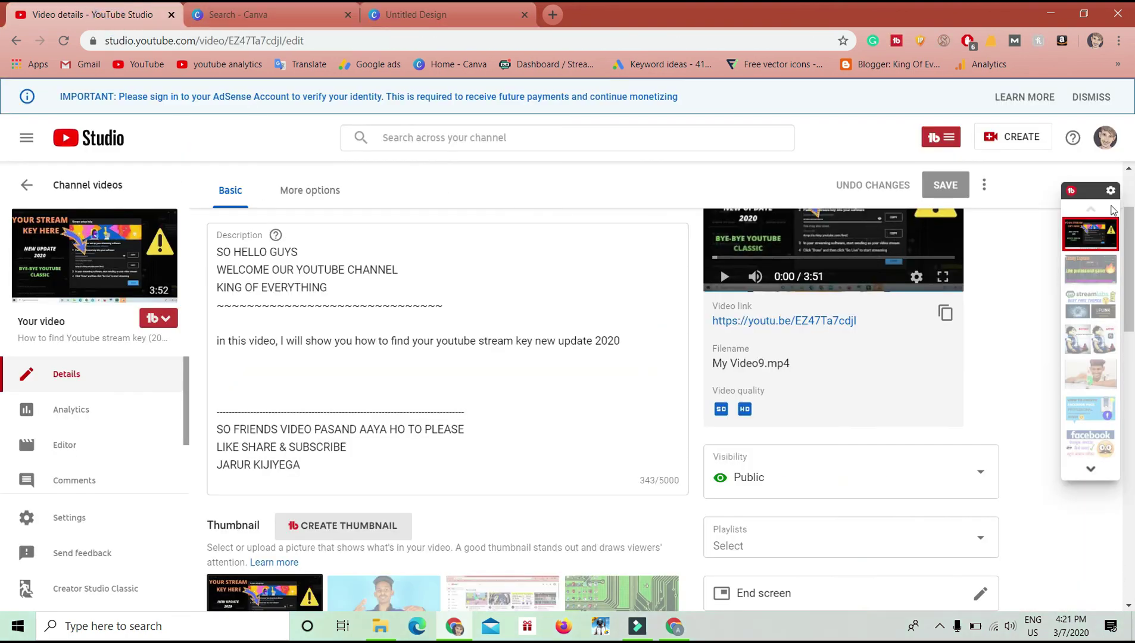
Scroll the stream-key video's details page and open its End screen editor
scroll(247, 261, "up", 2)
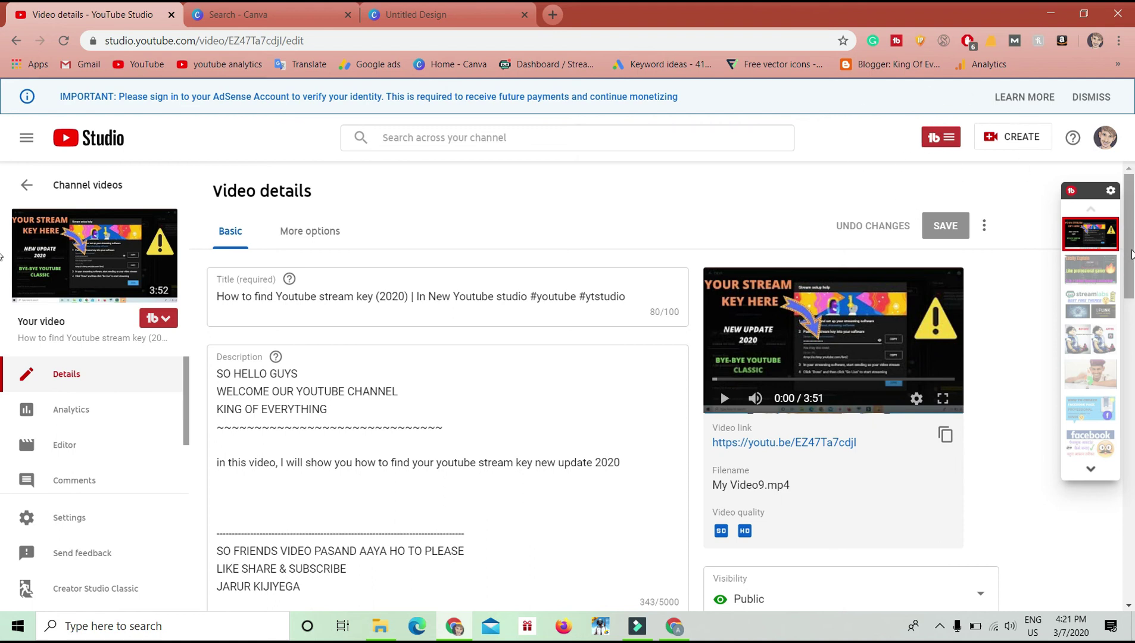
left_click(1129, 371)
mouse_move(1129, 371)
left_mouse_down()
mouse_move(1129, 390)
mouse_move(1128, 353)
left_mouse_up()
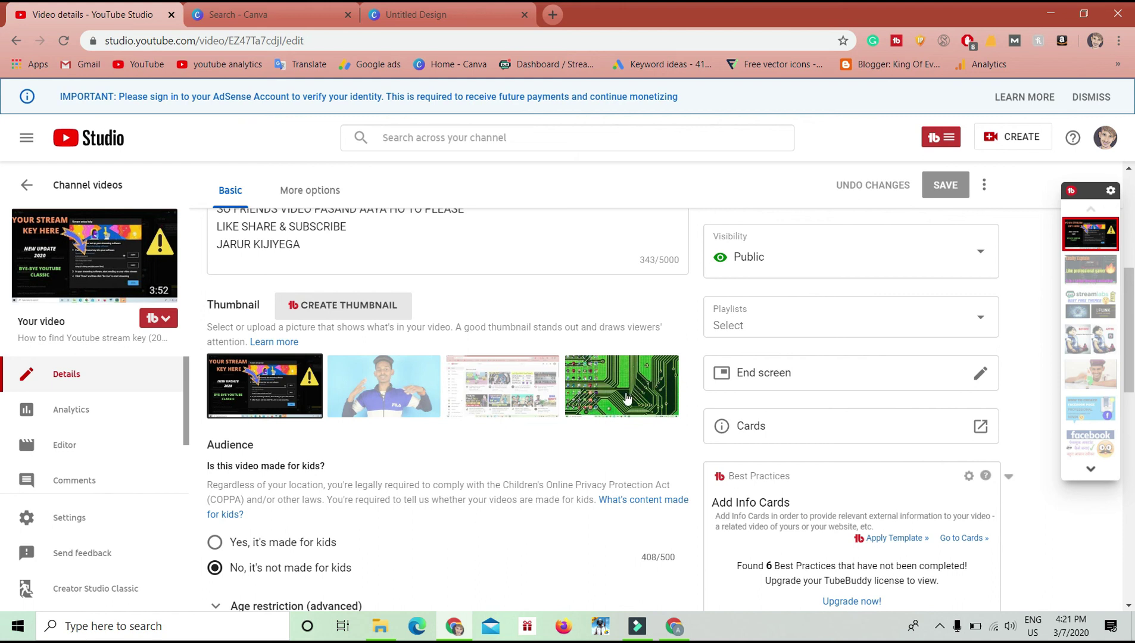
left_click(980, 376)
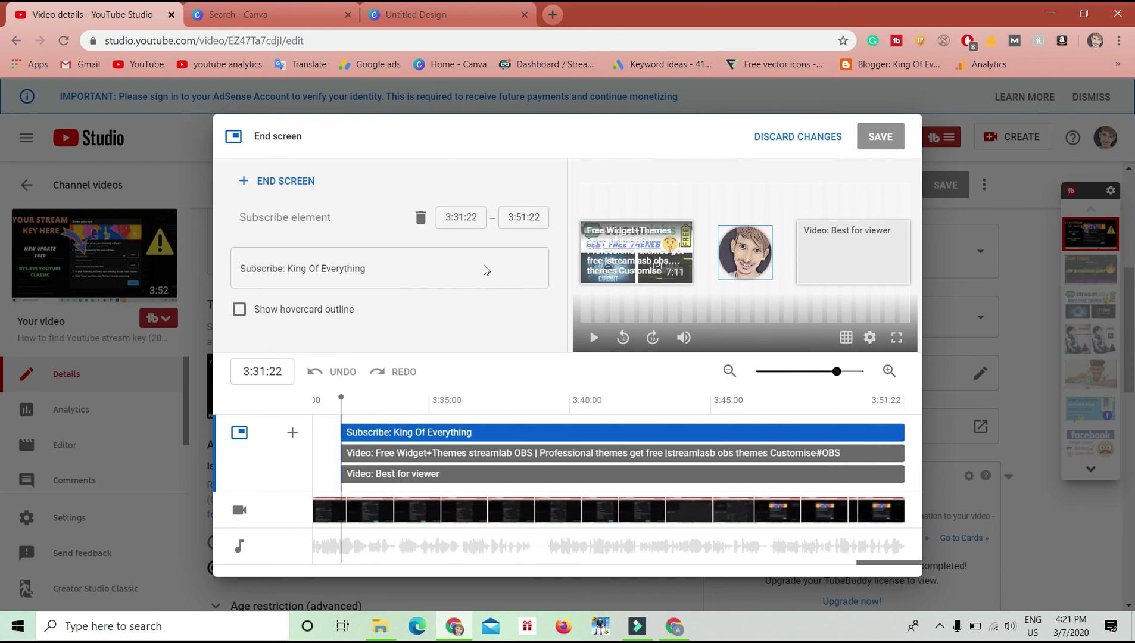
Add a trial video element to the end screen, move it, then discard the changes
left_click_drag(306, 287, 309, 275)
left_click(297, 311)
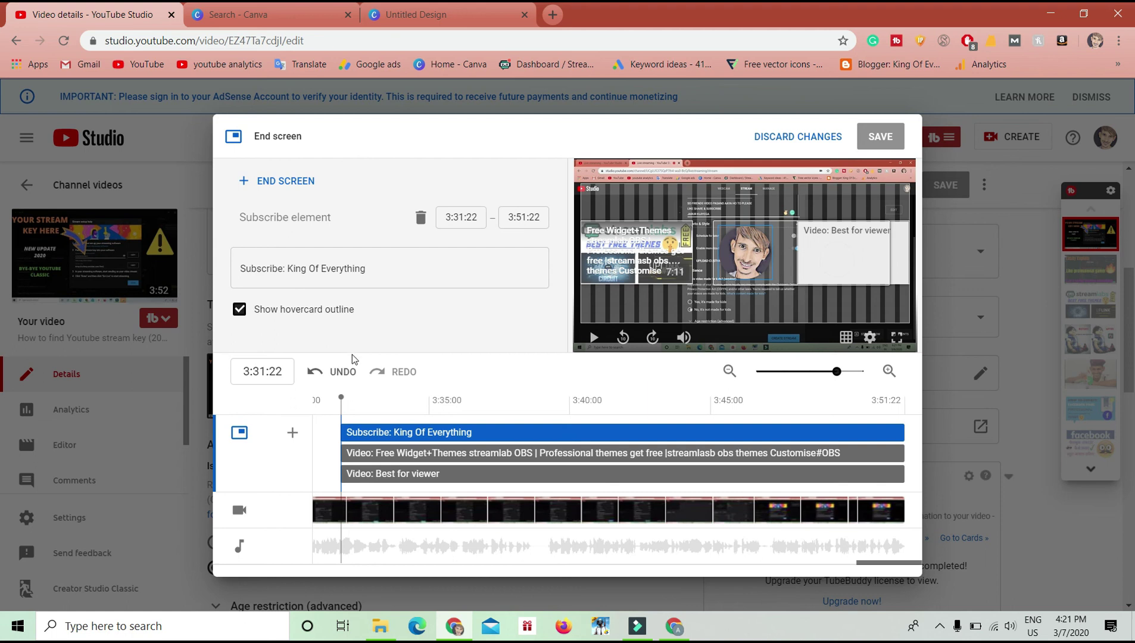
left_click(244, 185)
left_click(250, 186)
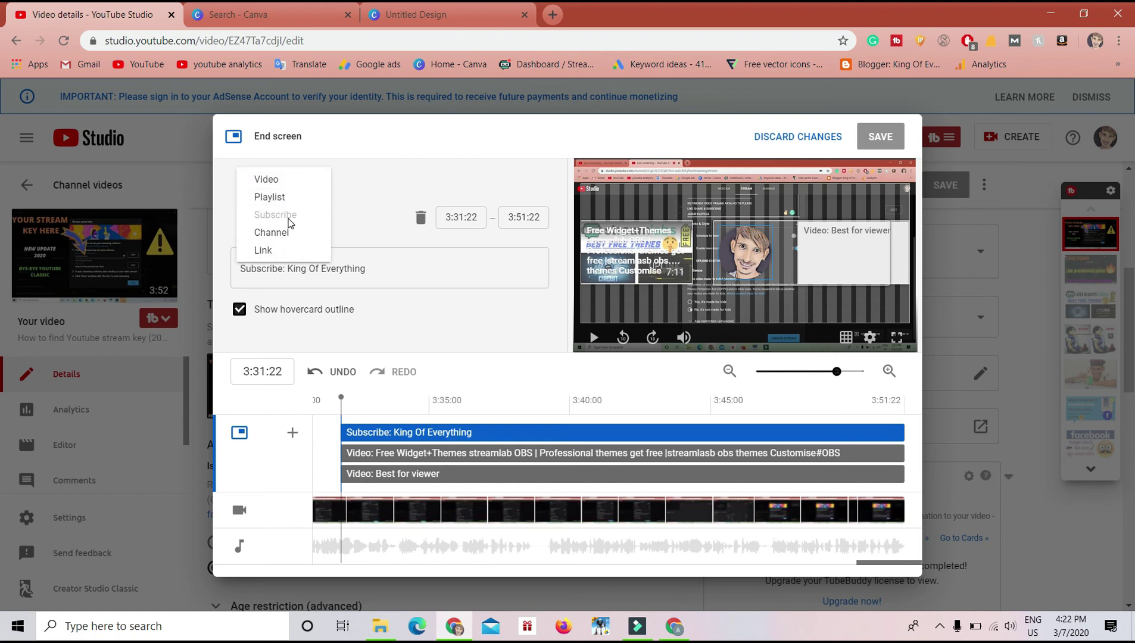
left_click(278, 180)
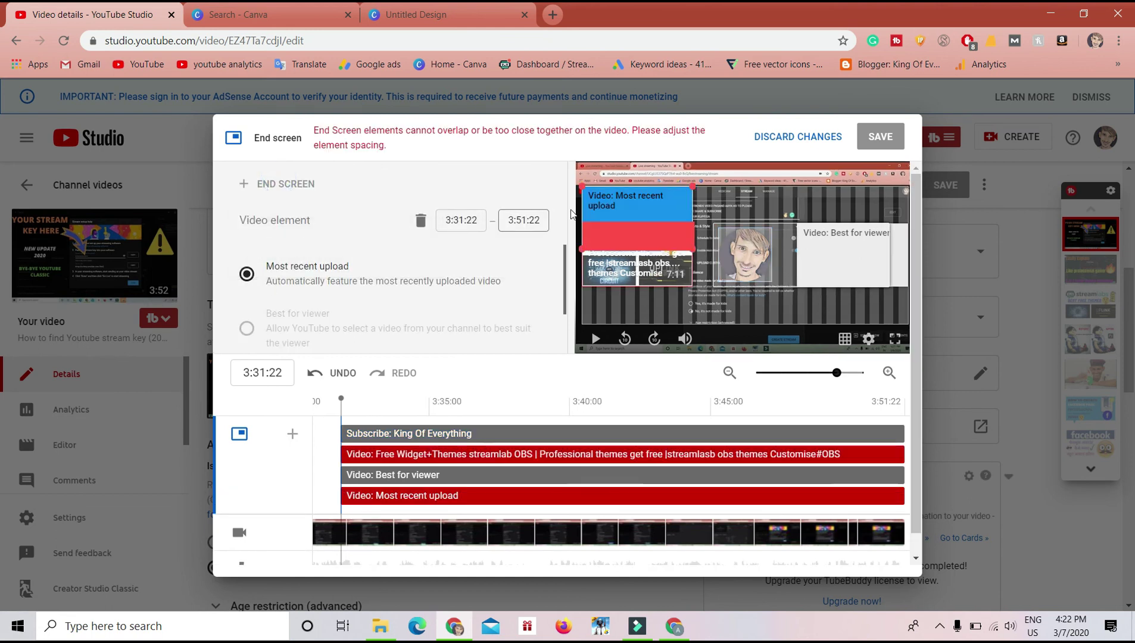
left_click_drag(646, 214, 675, 258)
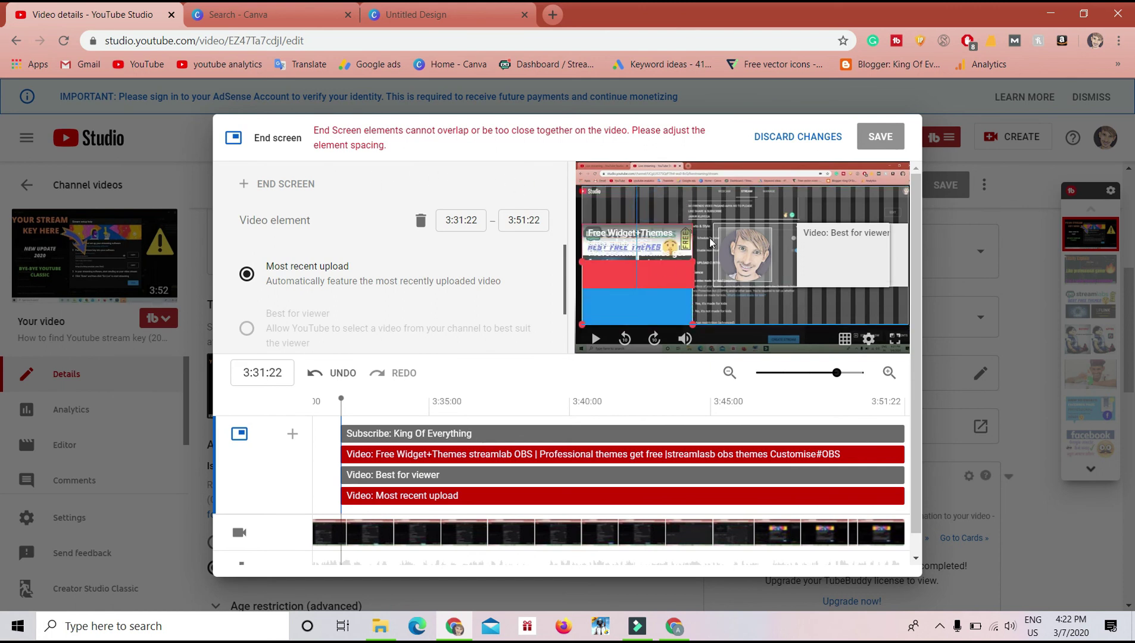
left_click(785, 137)
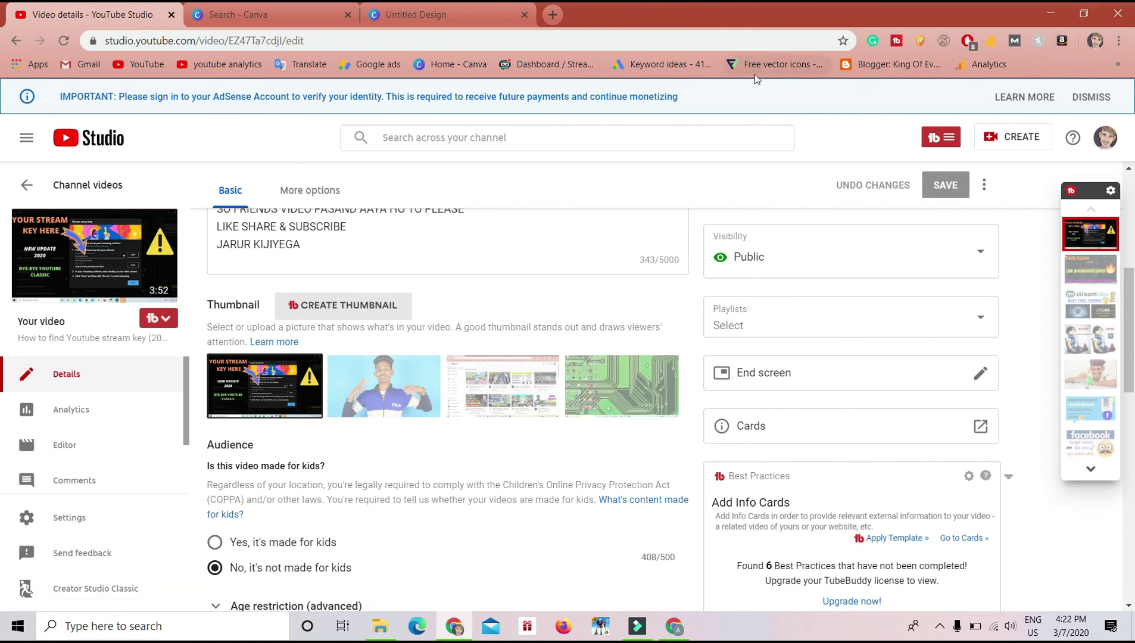
Return to the video details tab and load the YouTube home page from the bookmark
left_click_drag(1126, 317, 1127, 362)
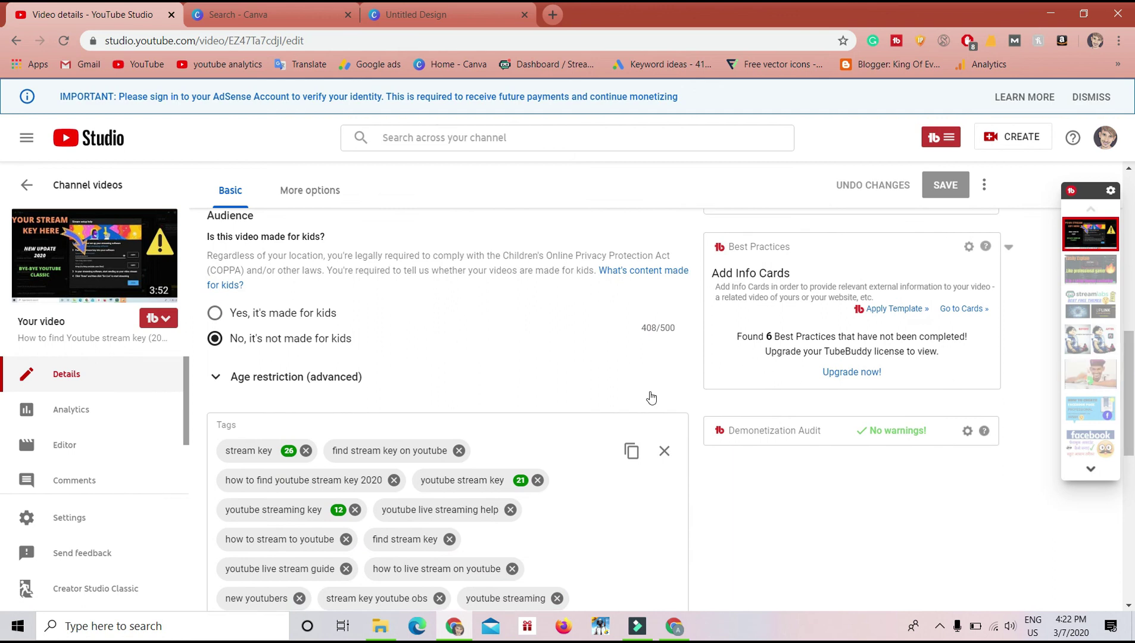
left_click(320, 14)
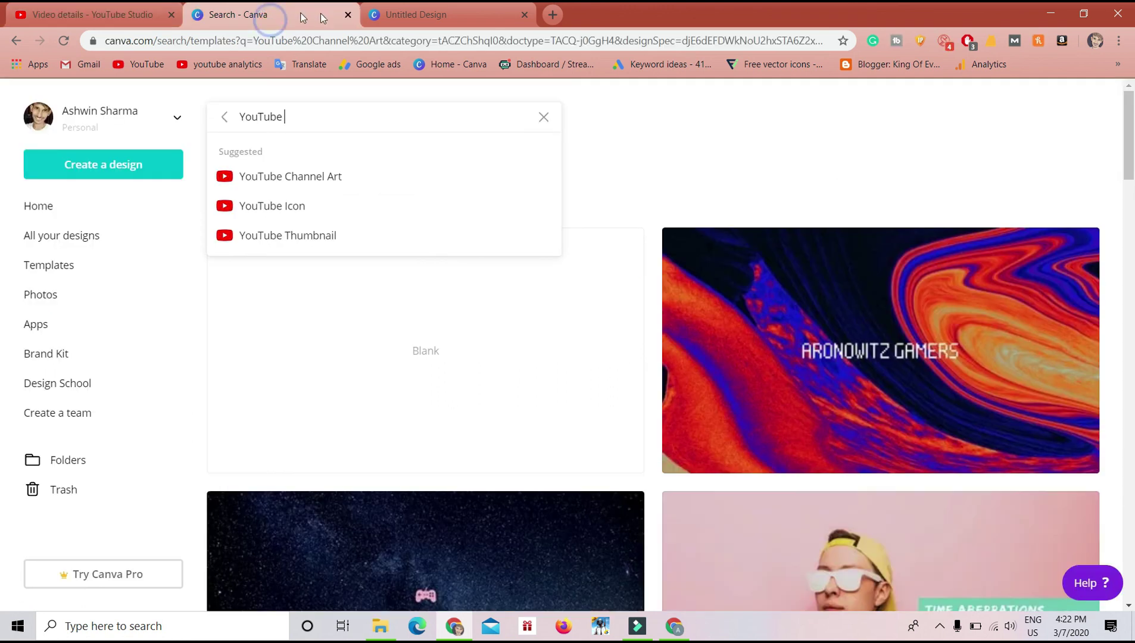
left_click(435, 15)
left_click(243, 13)
left_click(78, 13)
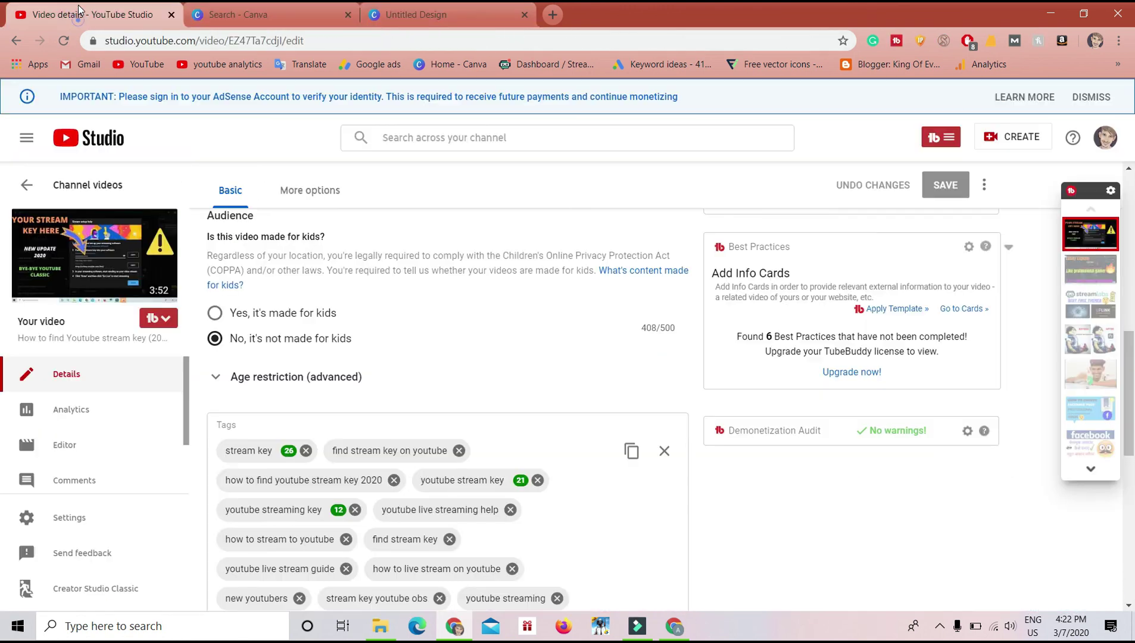
left_click(149, 59)
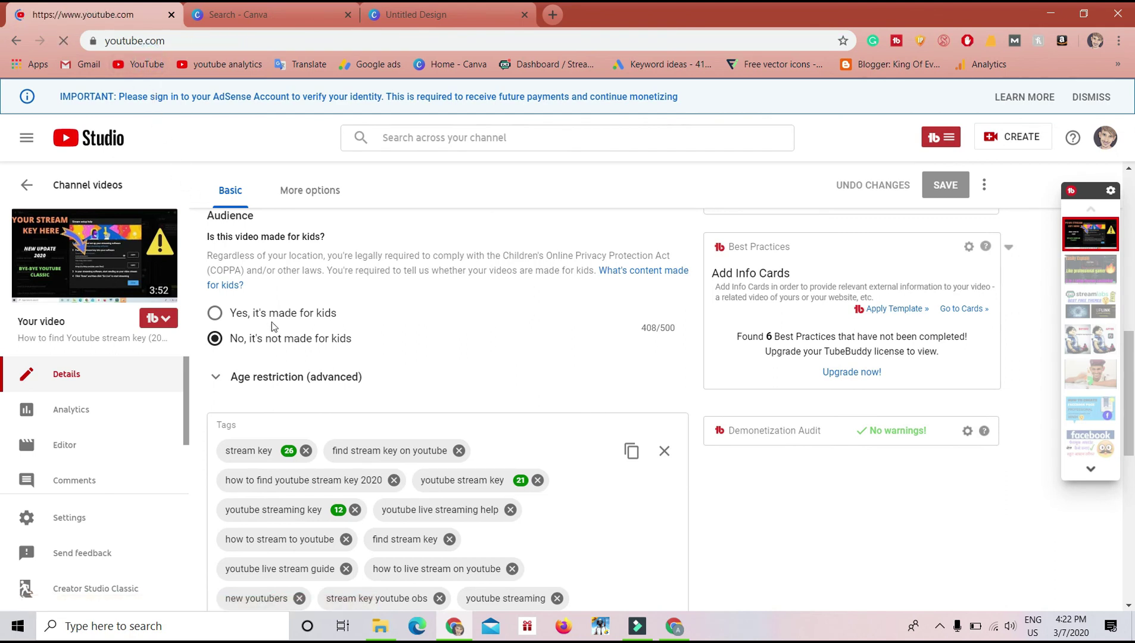
Switch to the SITU4YOU Studio window and open the Channel comments page
left_click(674, 626)
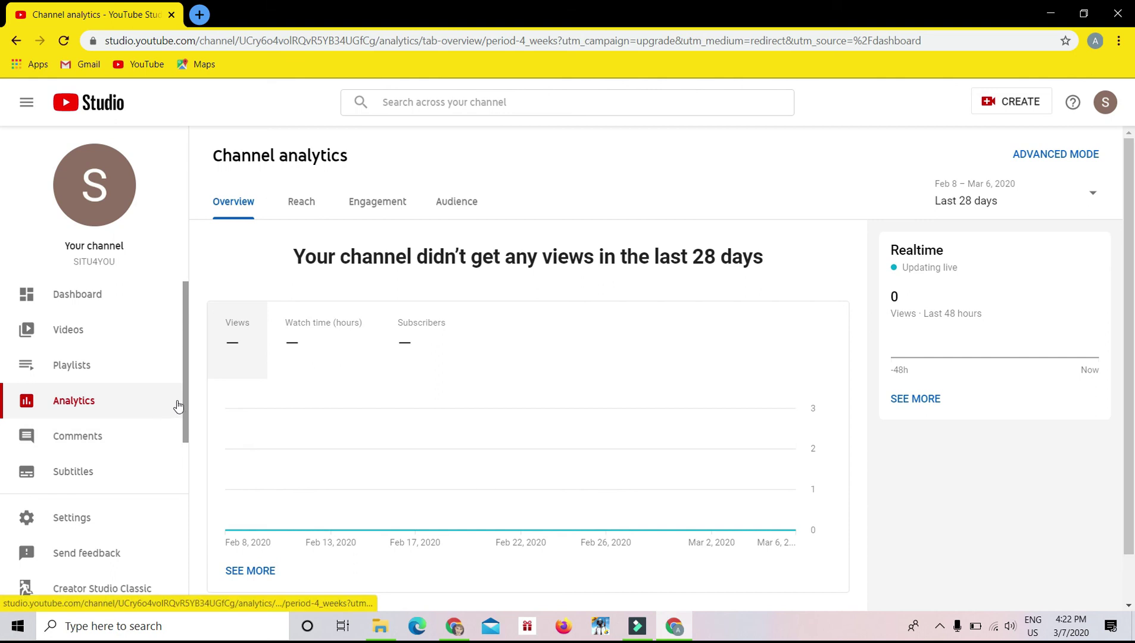
left_click_drag(184, 405, 183, 436)
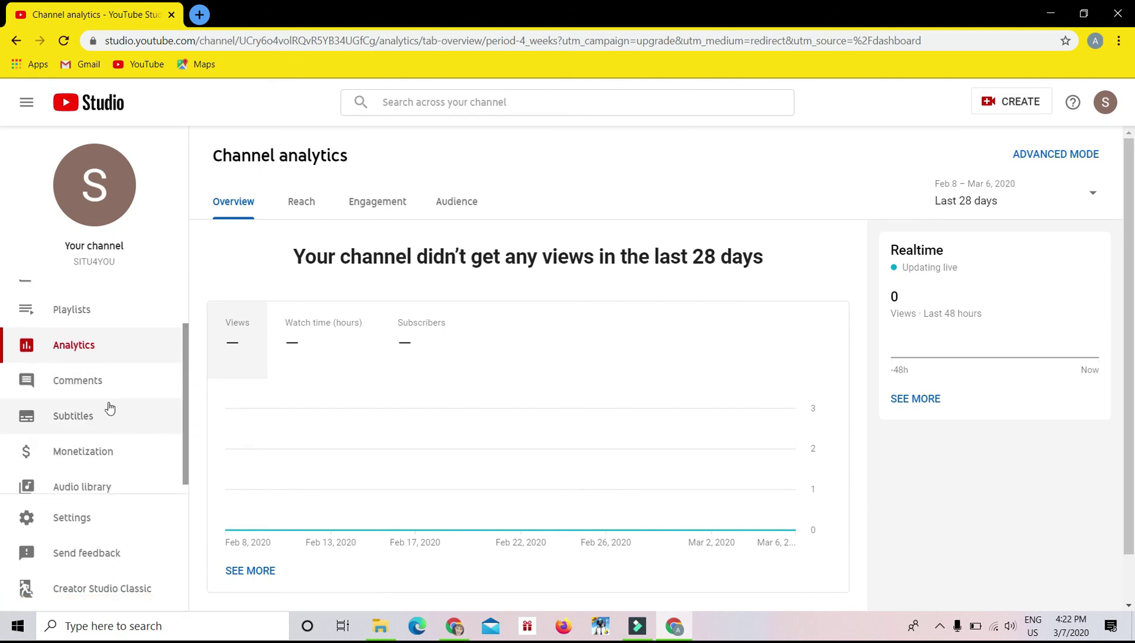
left_click(76, 384)
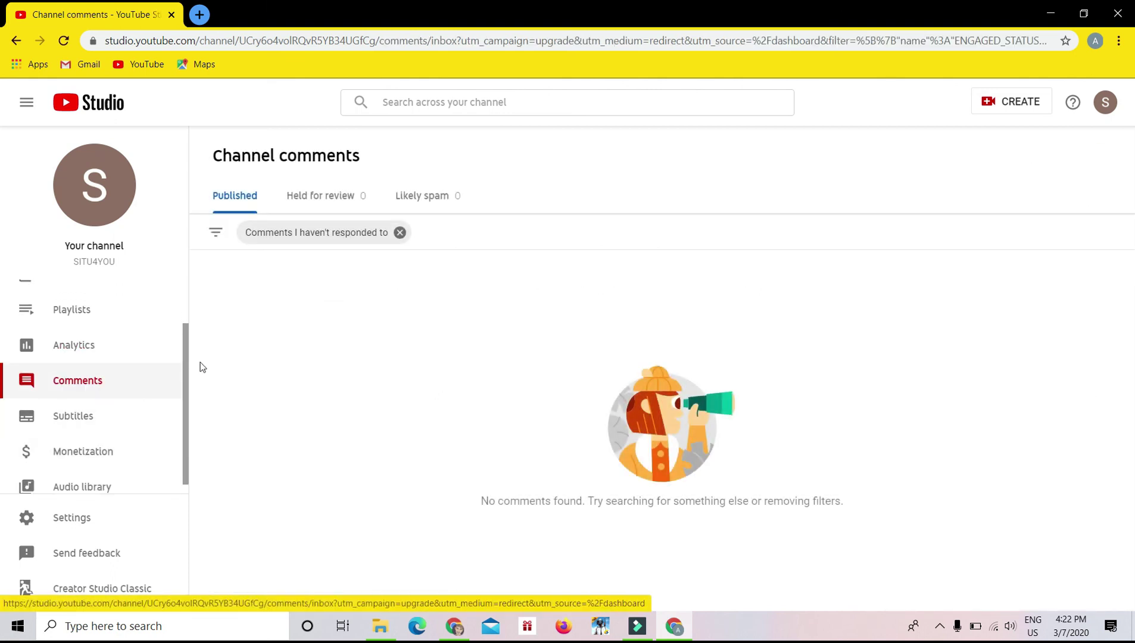
left_click_drag(187, 355, 185, 353)
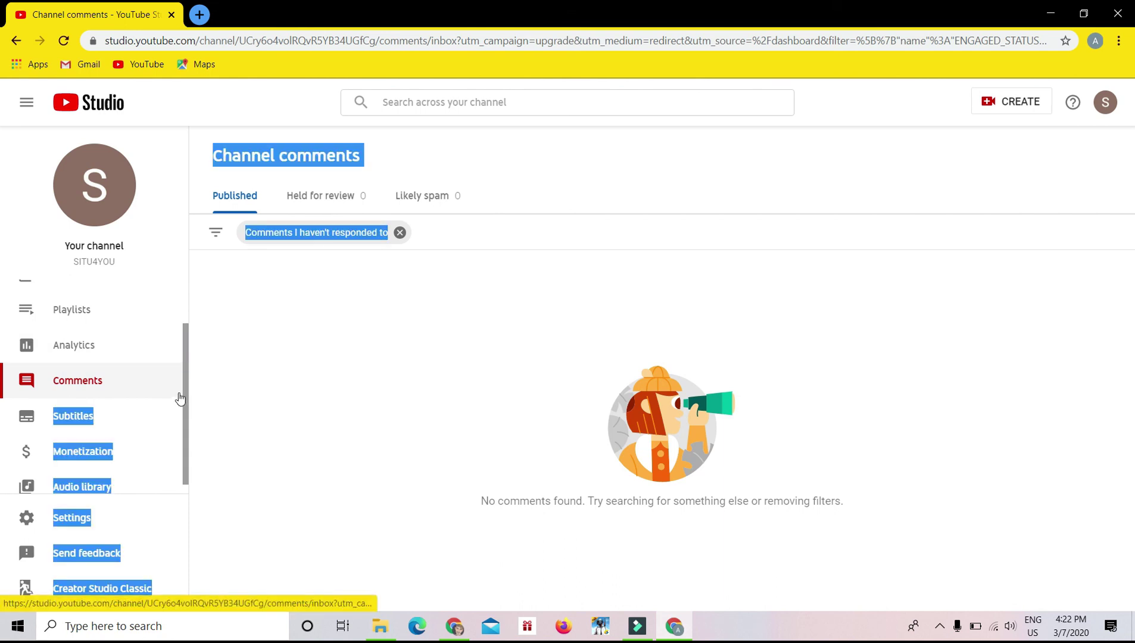
Open and close the playlists tab twice, then go back to the empty unanswered Comments list
left_click(149, 313)
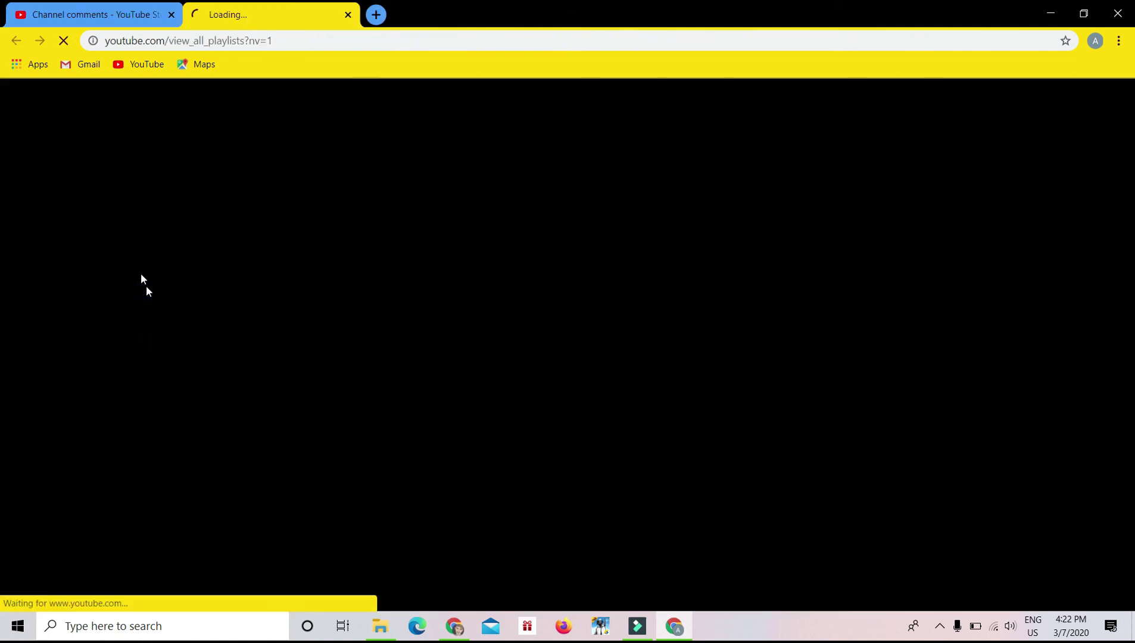
left_click(348, 14)
left_click(89, 306)
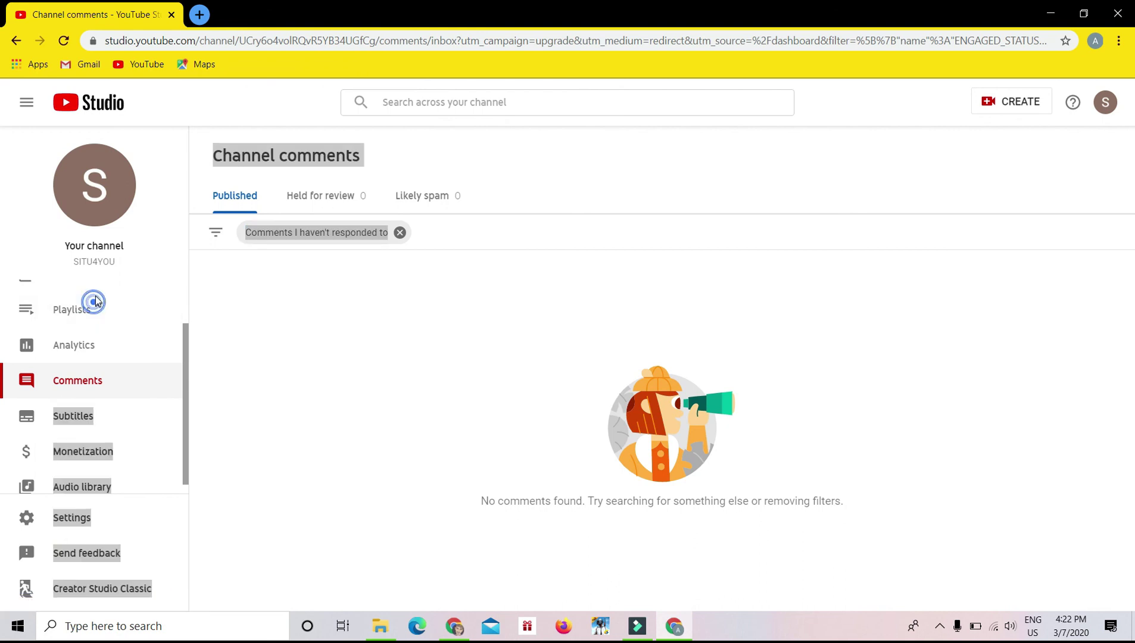
left_click(351, 15)
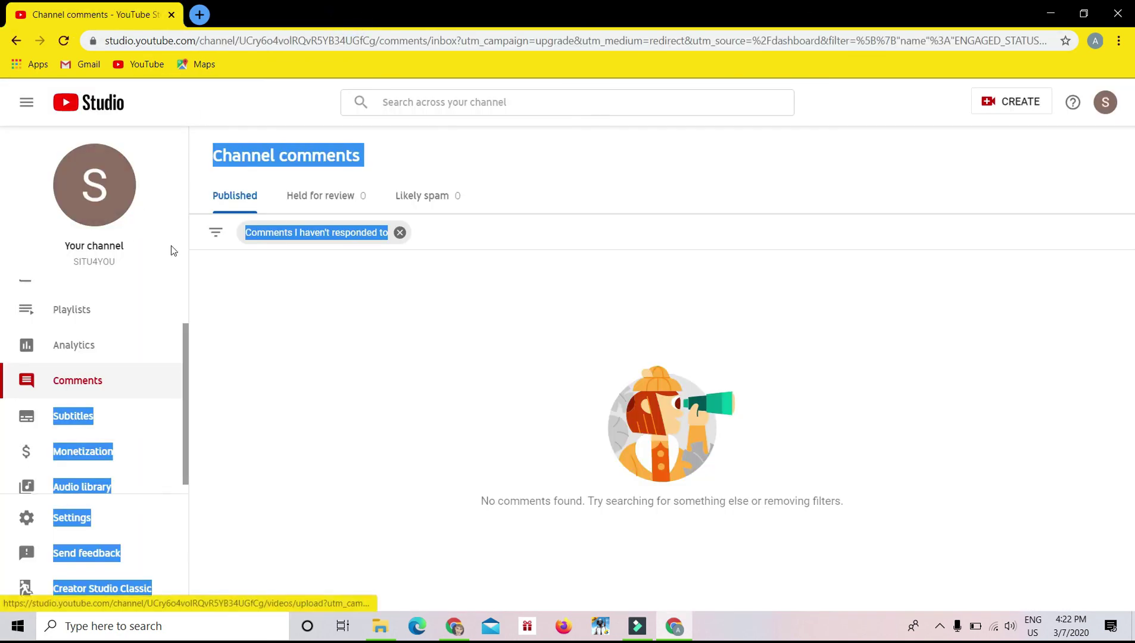
left_click(343, 310)
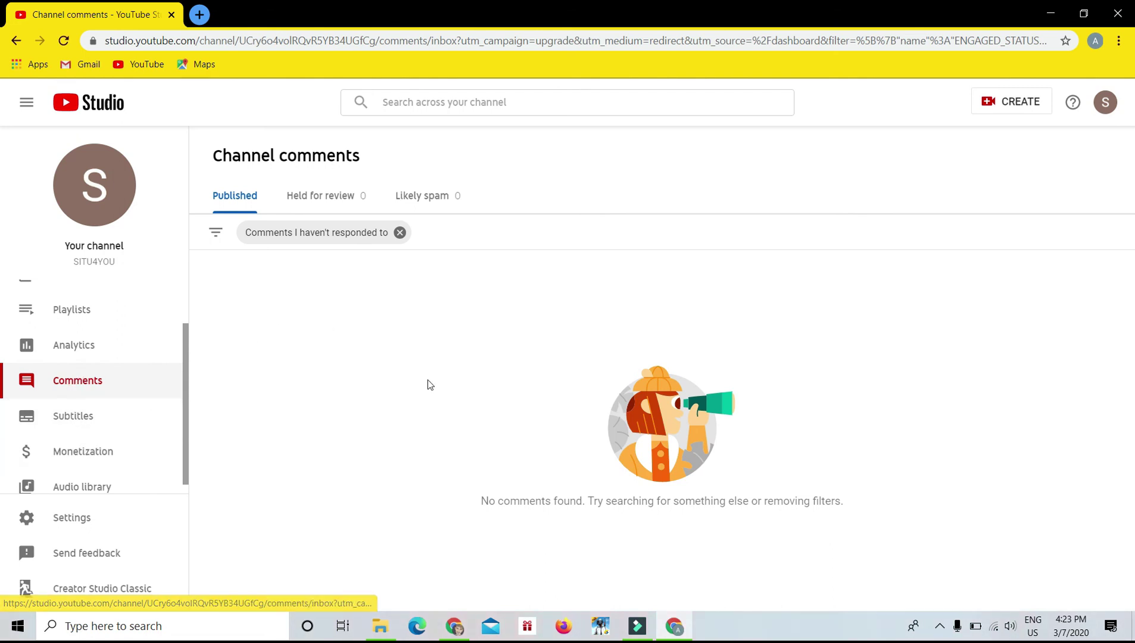
double_click(77, 381)
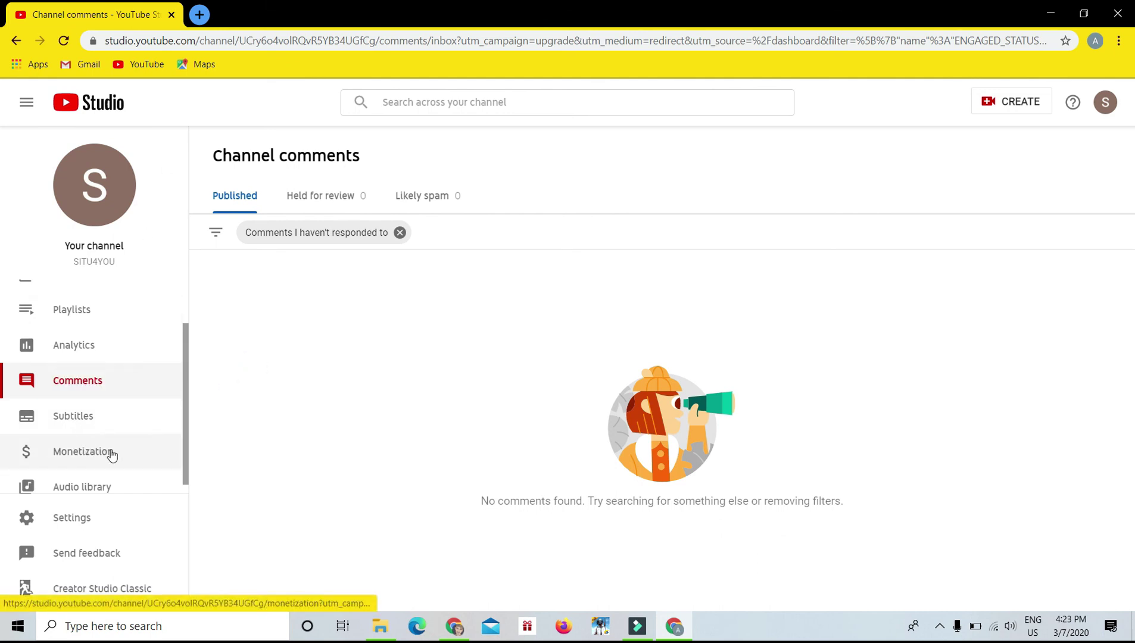
scroll(185, 434, "down", 1)
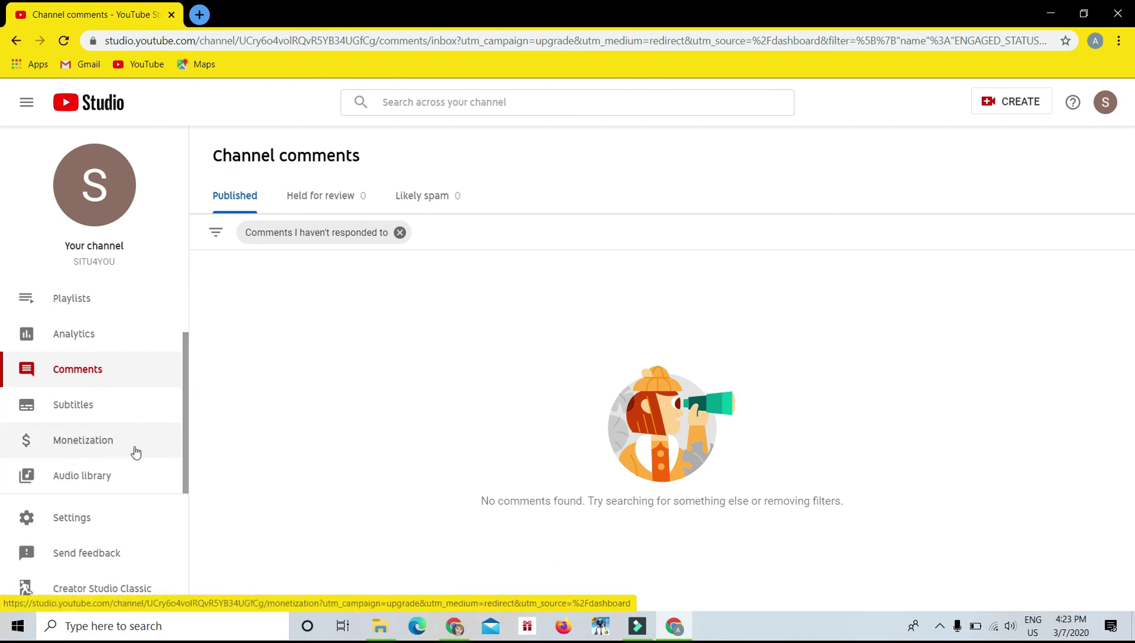
Open Monetization, showing 0 of 1,000 subscribers and 0 of 4,000 public watch hours
left_click(134, 448)
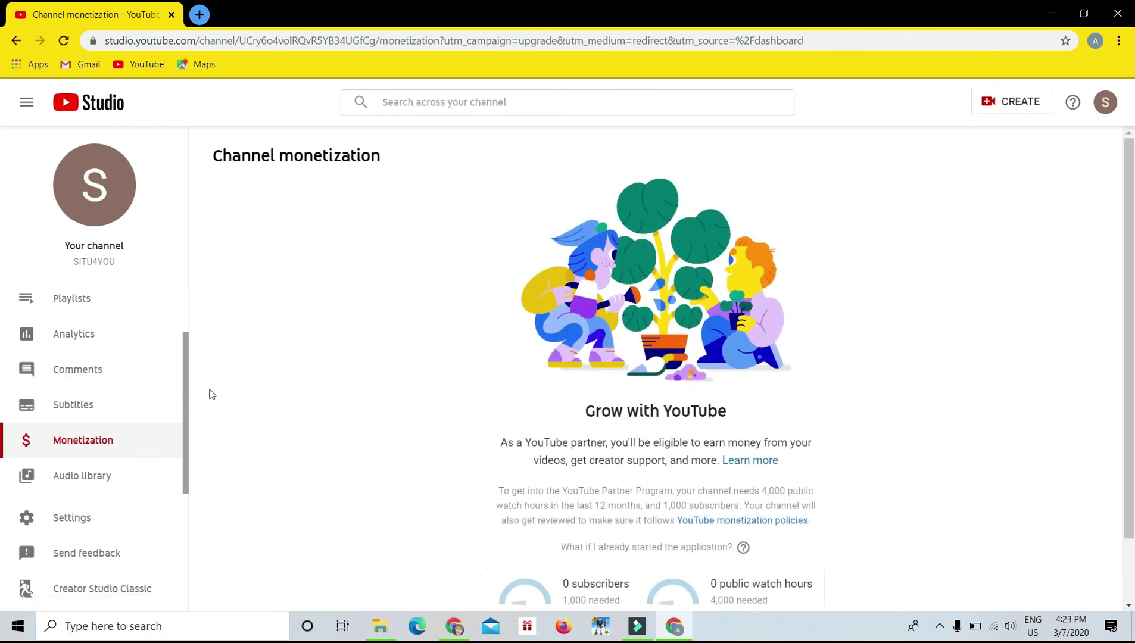
left_click_drag(190, 417, 179, 399)
left_click(230, 453)
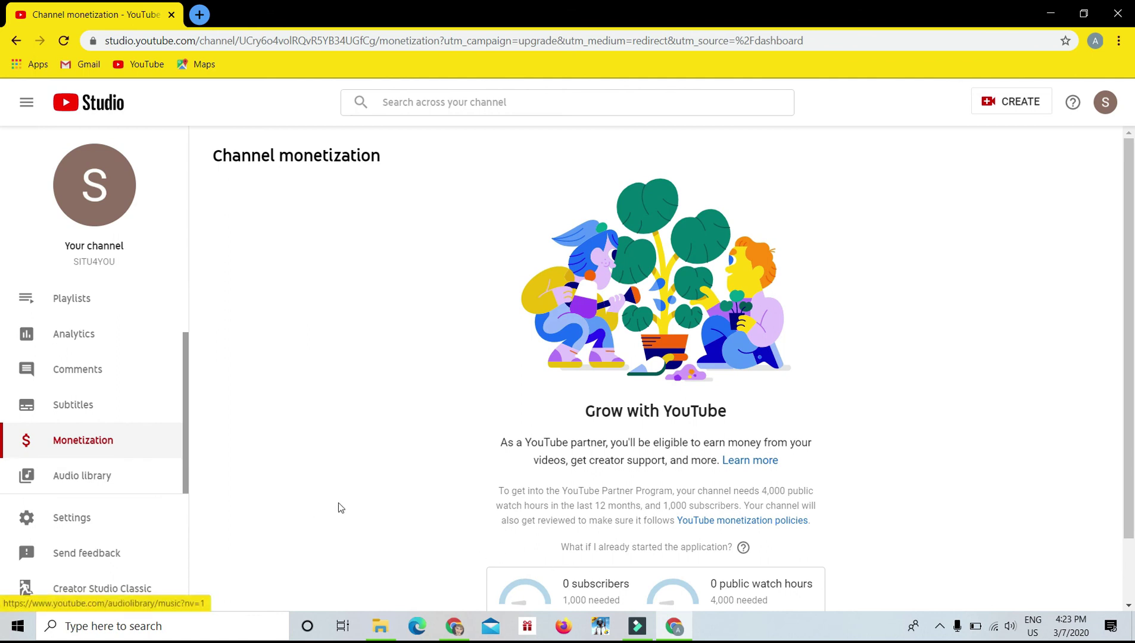
Open the Audio Library's free music tracks in a new tab and scroll through the list
left_click(82, 484)
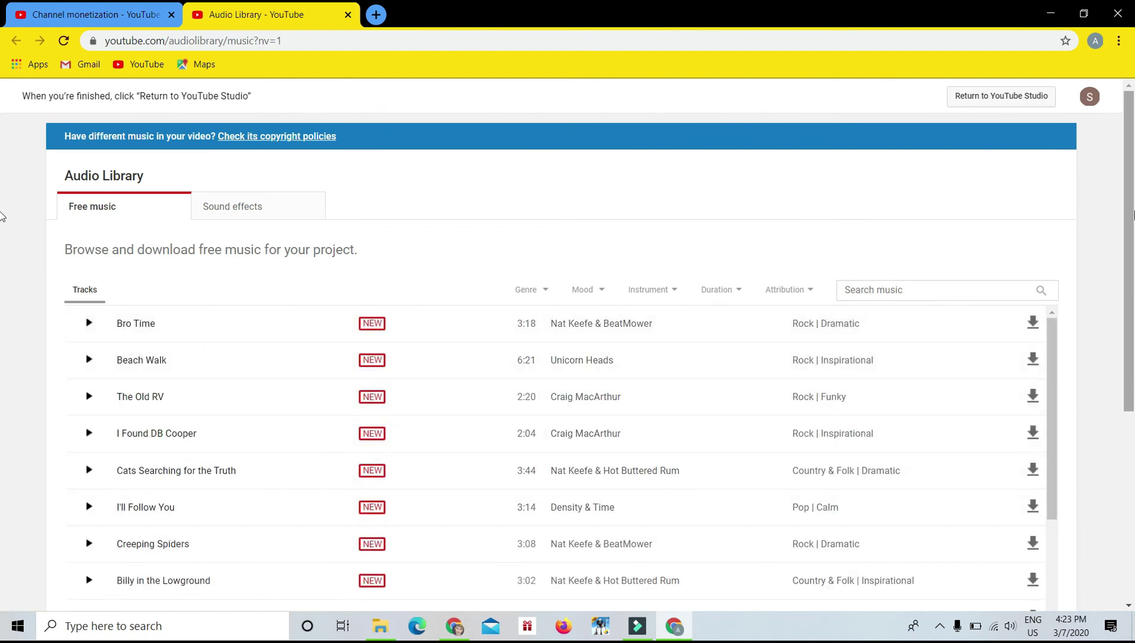
scroll(3, 217, "down", 4)
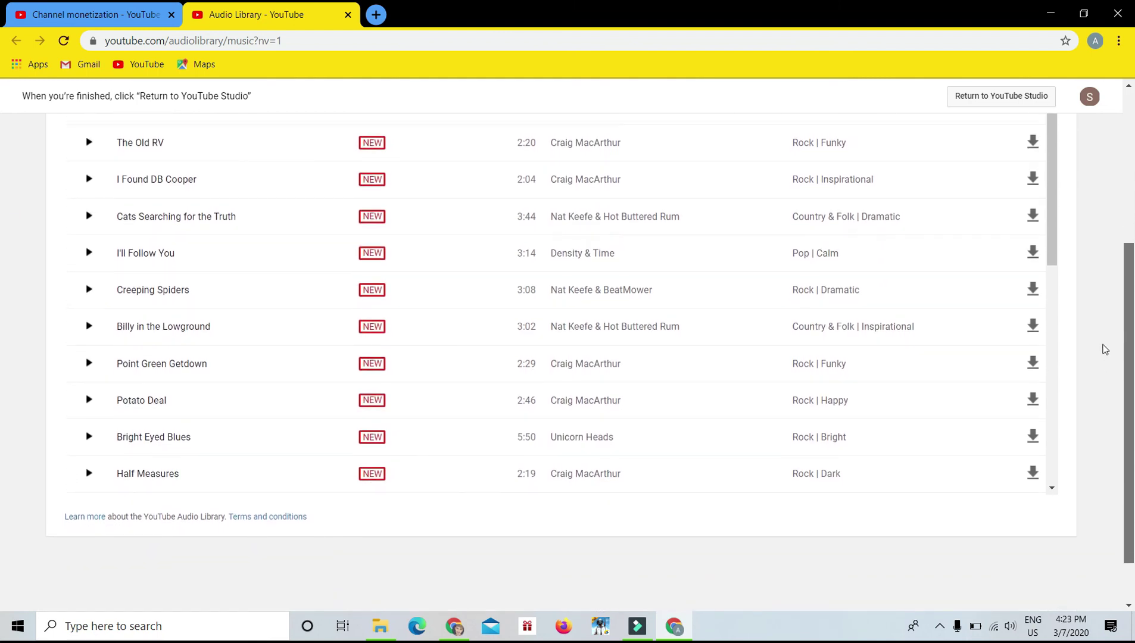
scroll(1099, 268, "up", 5)
Return to Channel monetization, close the Audio Library tab, and read the eligibility requirements
left_click(99, 11)
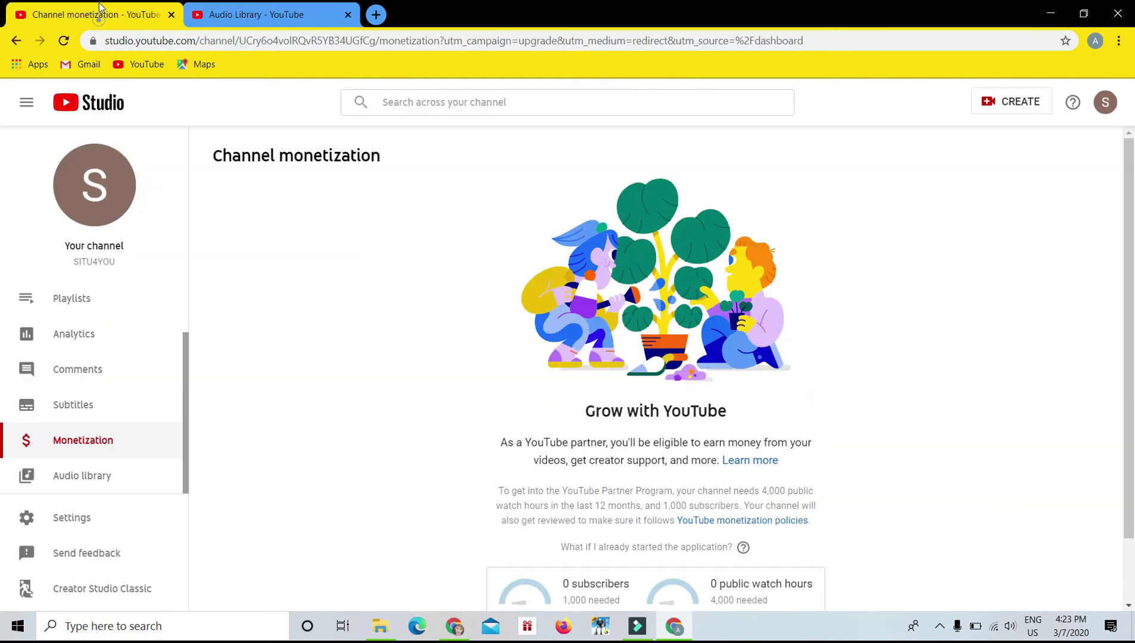
left_click(348, 15)
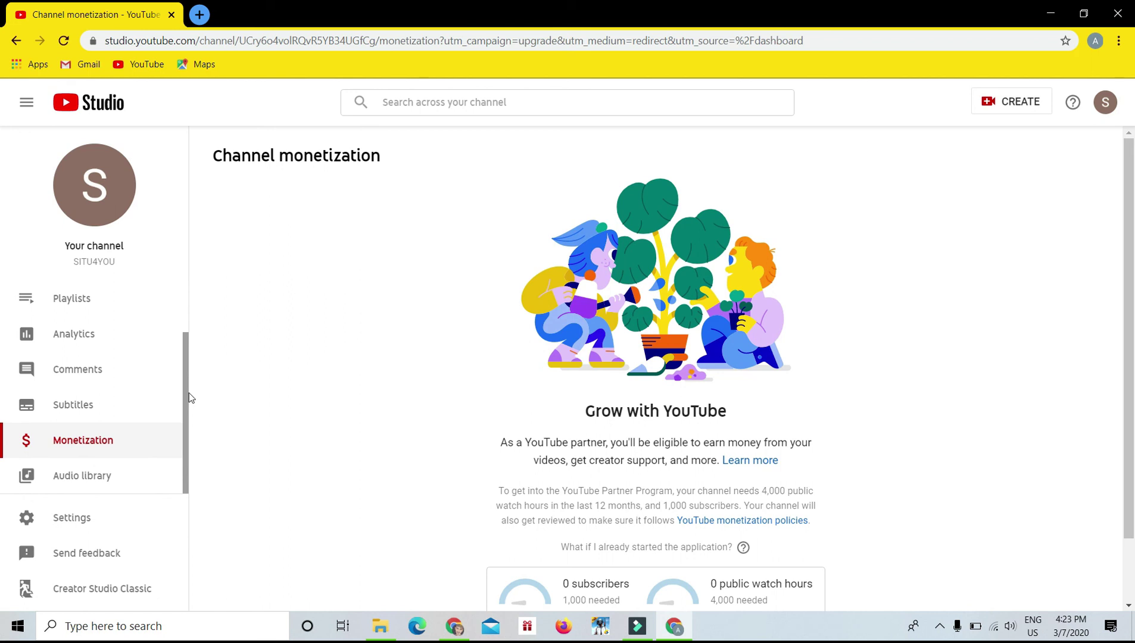
double_click(217, 454)
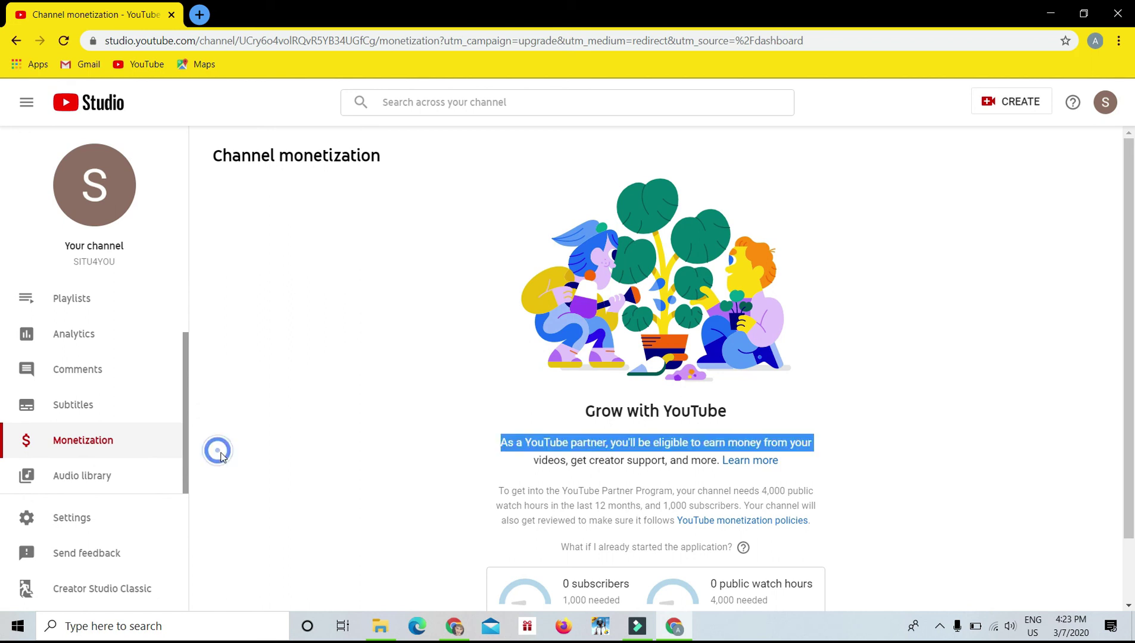
left_click(298, 444)
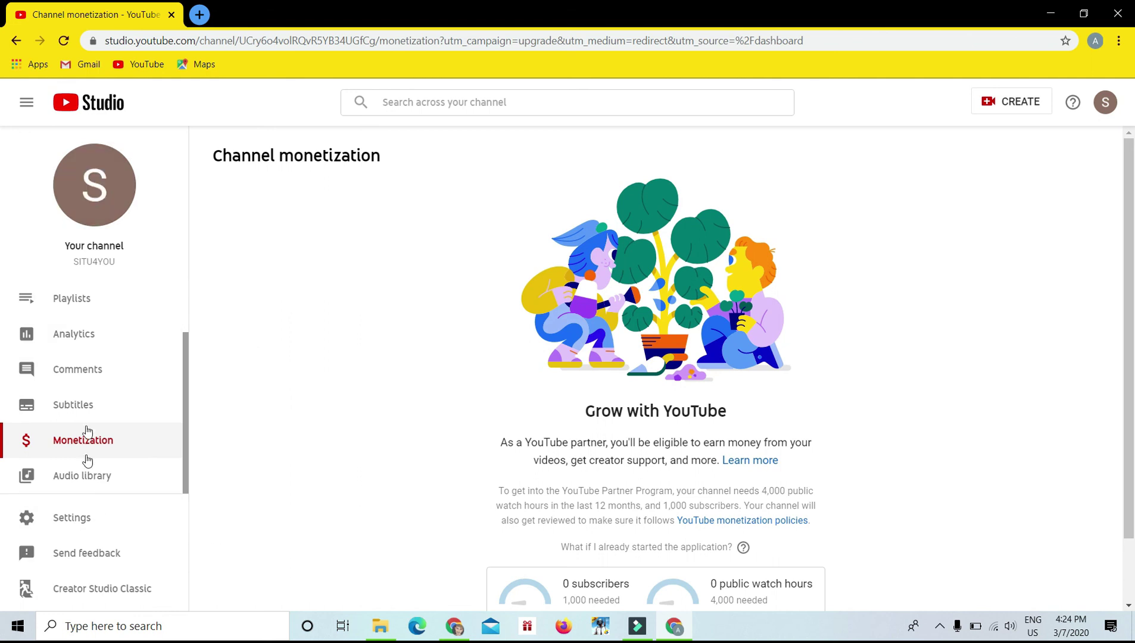
left_click_drag(168, 383, 184, 360)
Open Studio settings, keep the default currency as USD — US Dollar, and view the channel's basic info
left_click(256, 440)
left_click(92, 519)
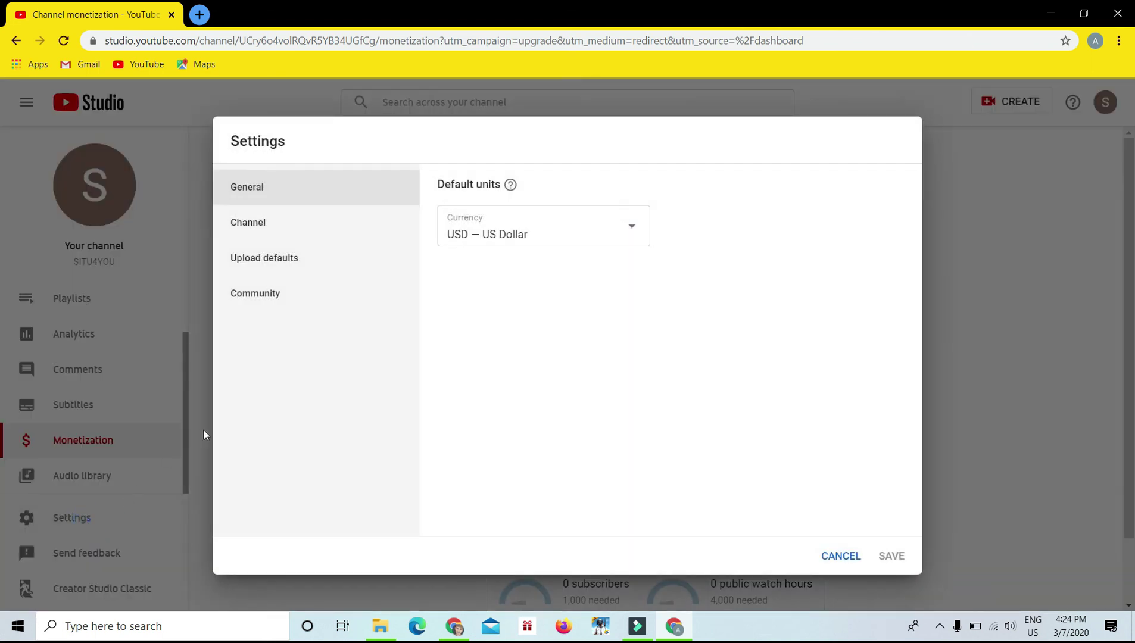
left_click(554, 232)
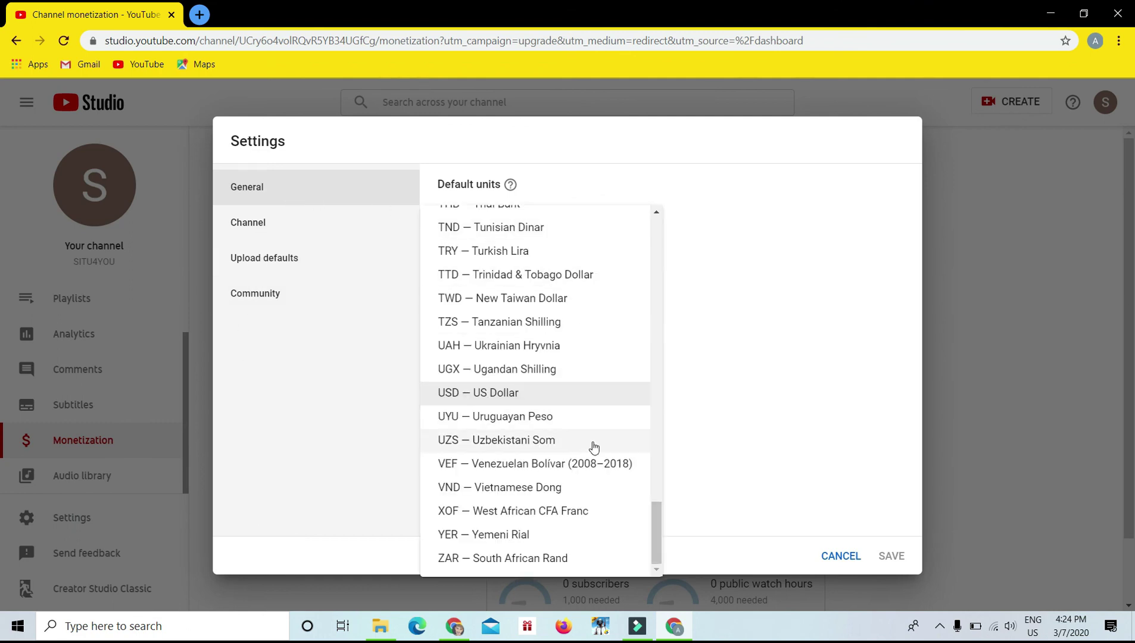
left_click(261, 230)
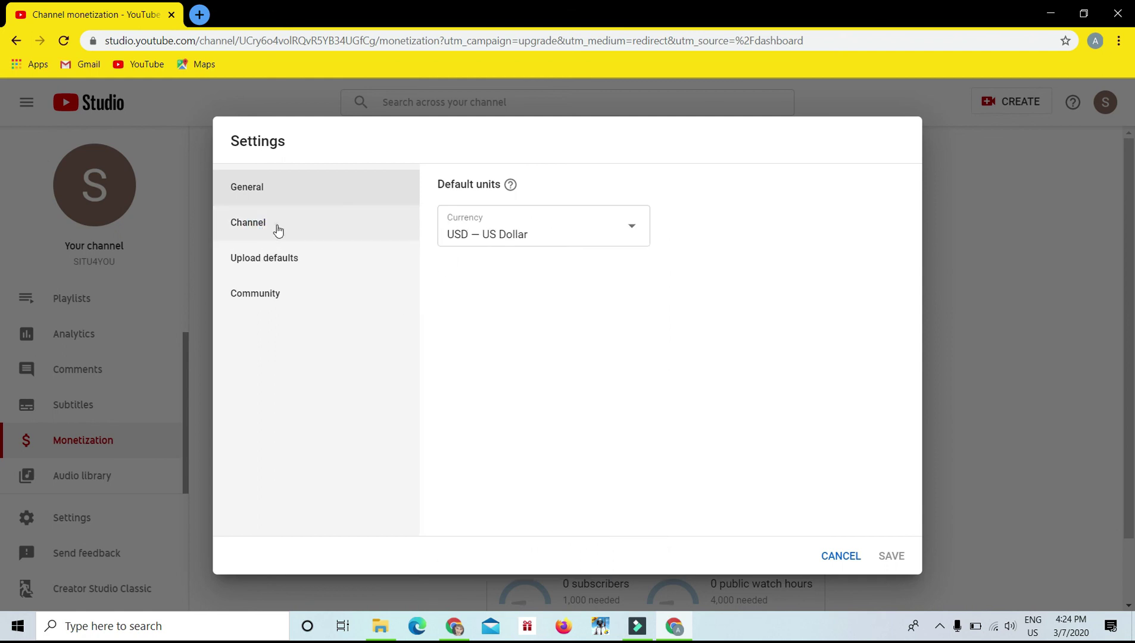
left_click(278, 229)
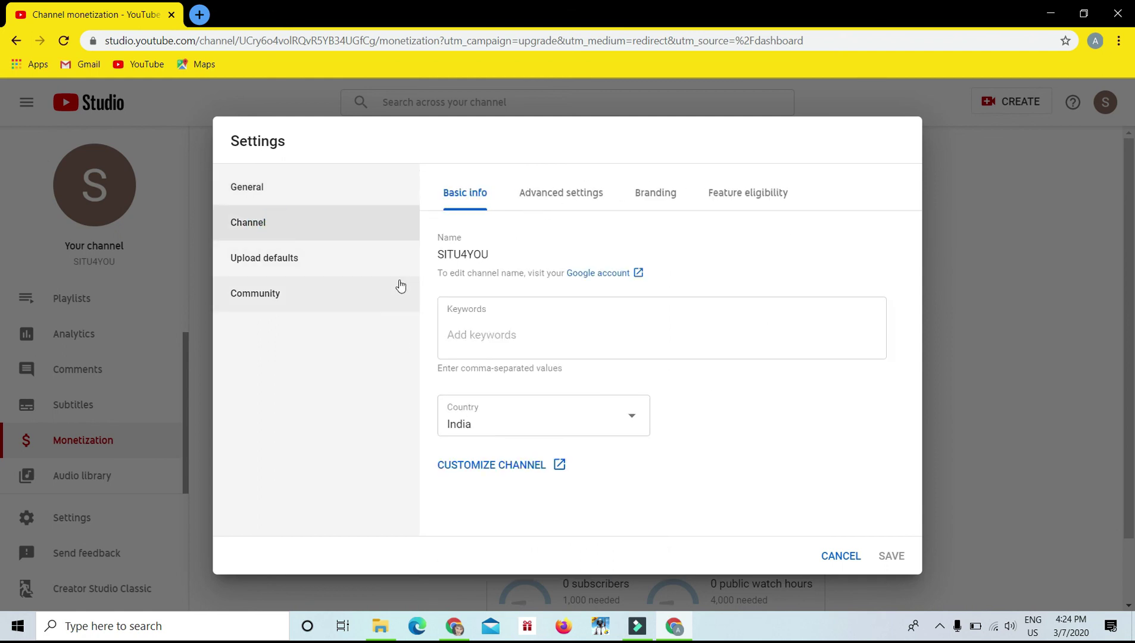
In Upload defaults, enter placeholder description 'SSGDHFGD' and title 'FDSHGF'
left_click(243, 256)
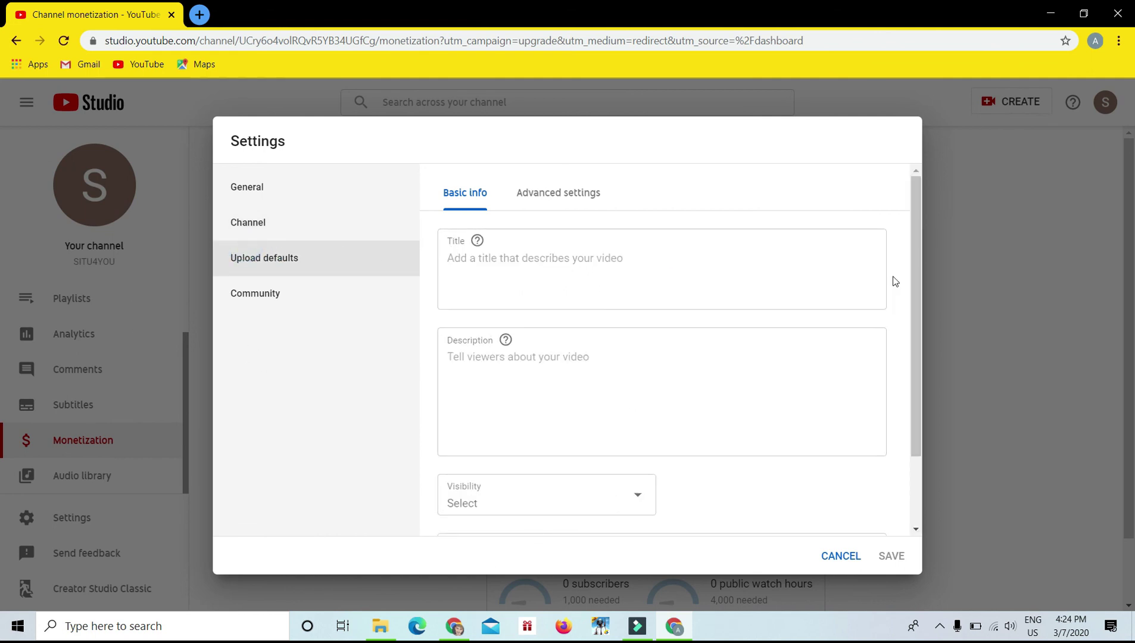
left_click_drag(916, 284, 914, 312)
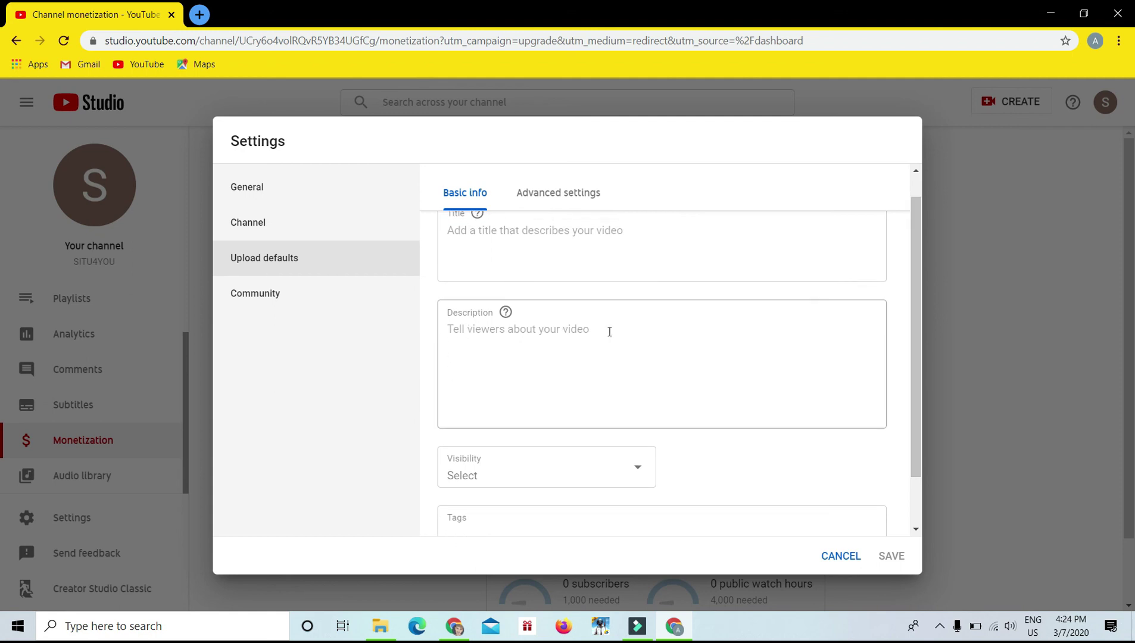
left_click(491, 338)
type("SSGDHFGD")
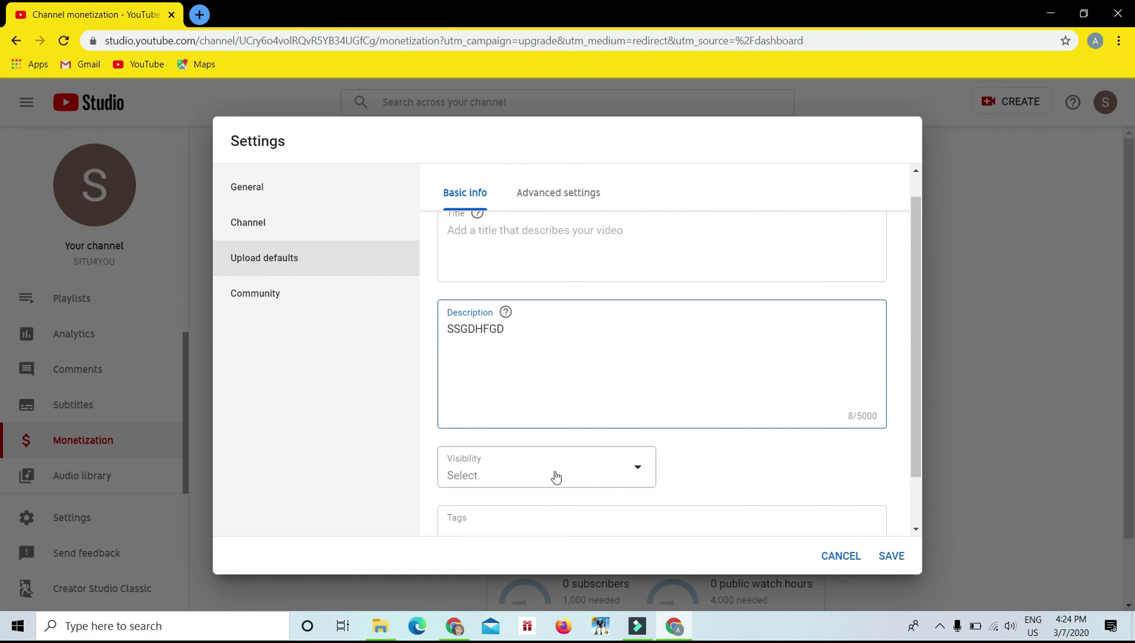
left_click(490, 245)
type("FDSHGF")
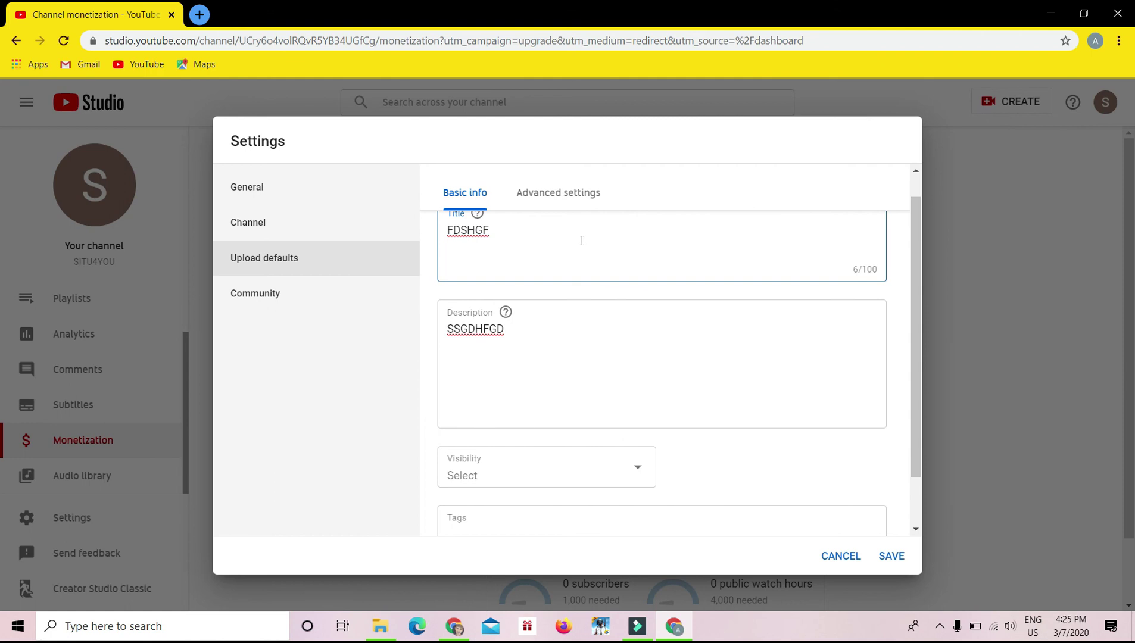
Review the advanced upload defaults: Standard YouTube License, all comments allowed, ratings visible
left_click_drag(919, 239, 915, 305)
left_click(510, 489)
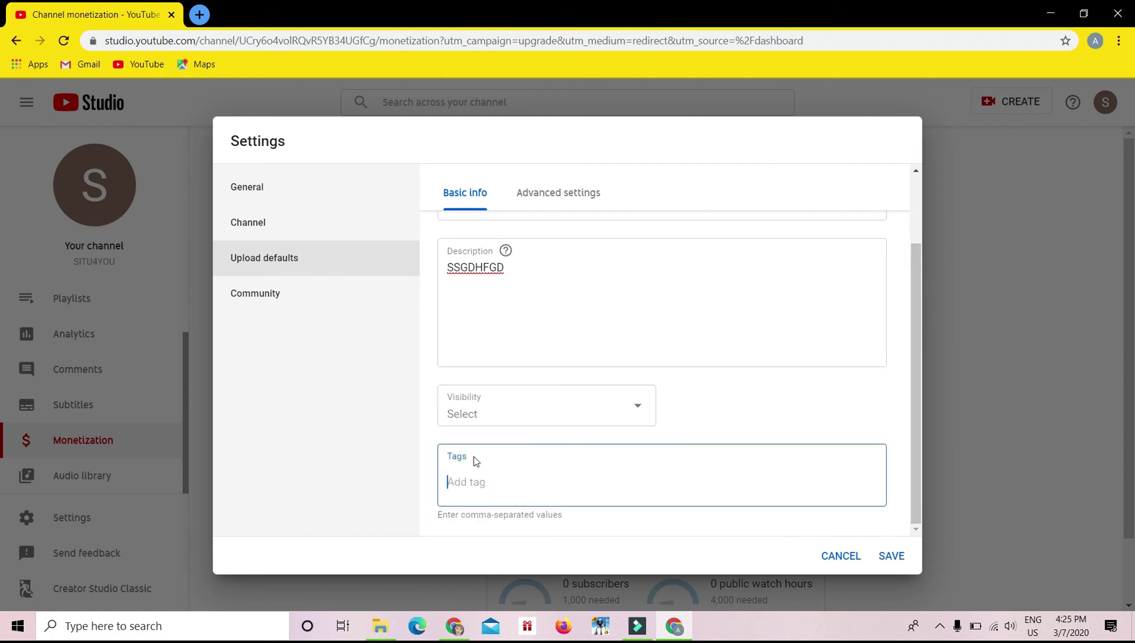
left_click(462, 489)
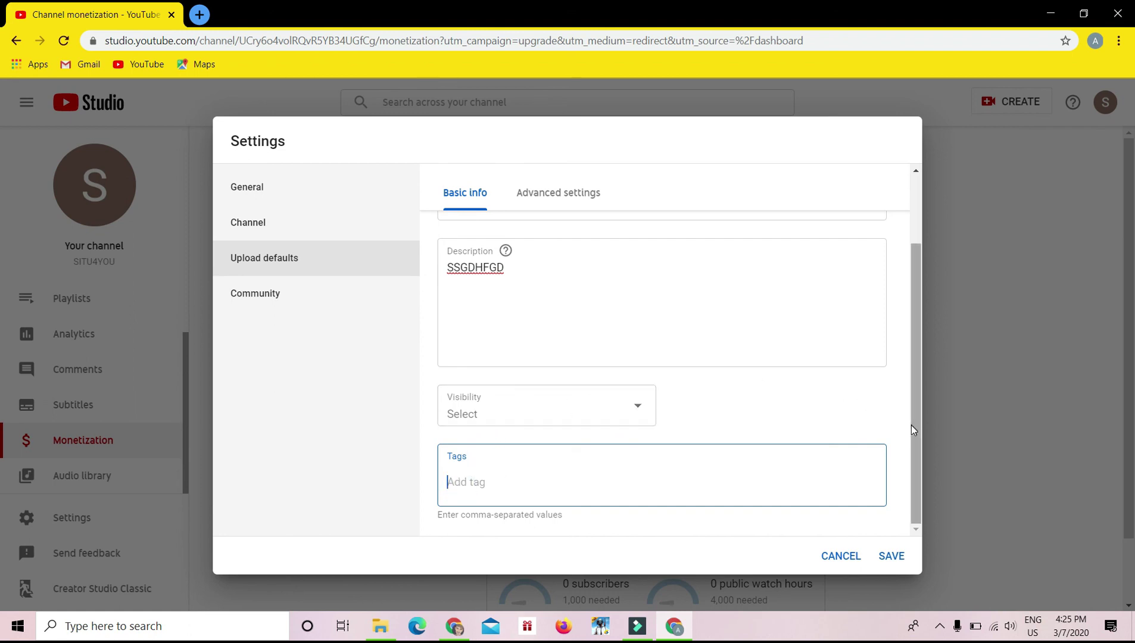
left_click_drag(914, 428, 920, 355)
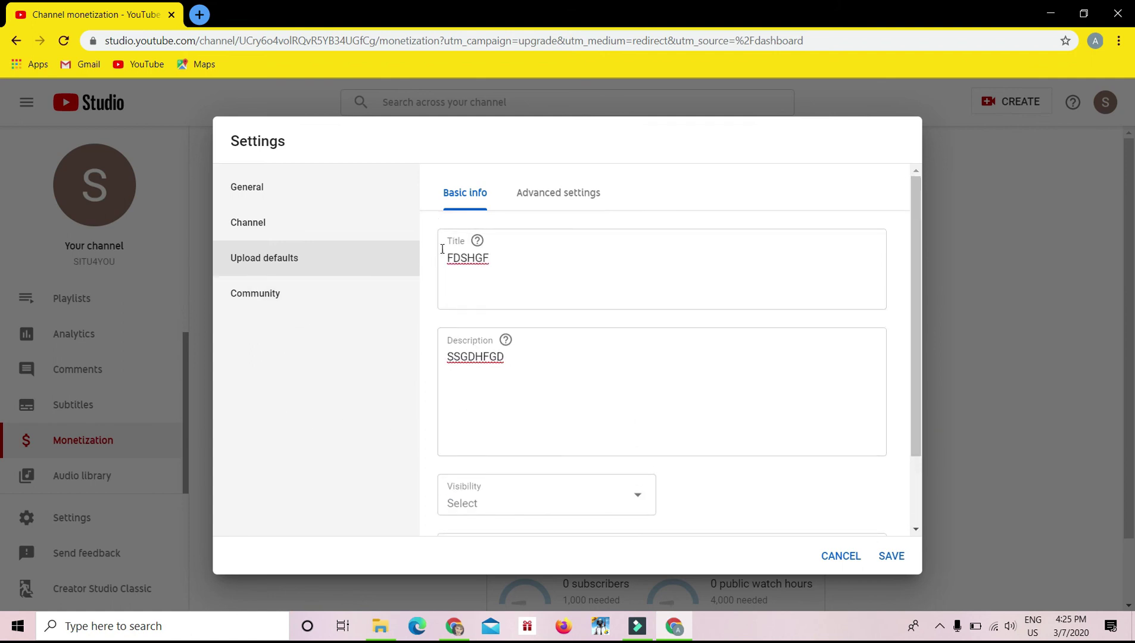
left_click(530, 197)
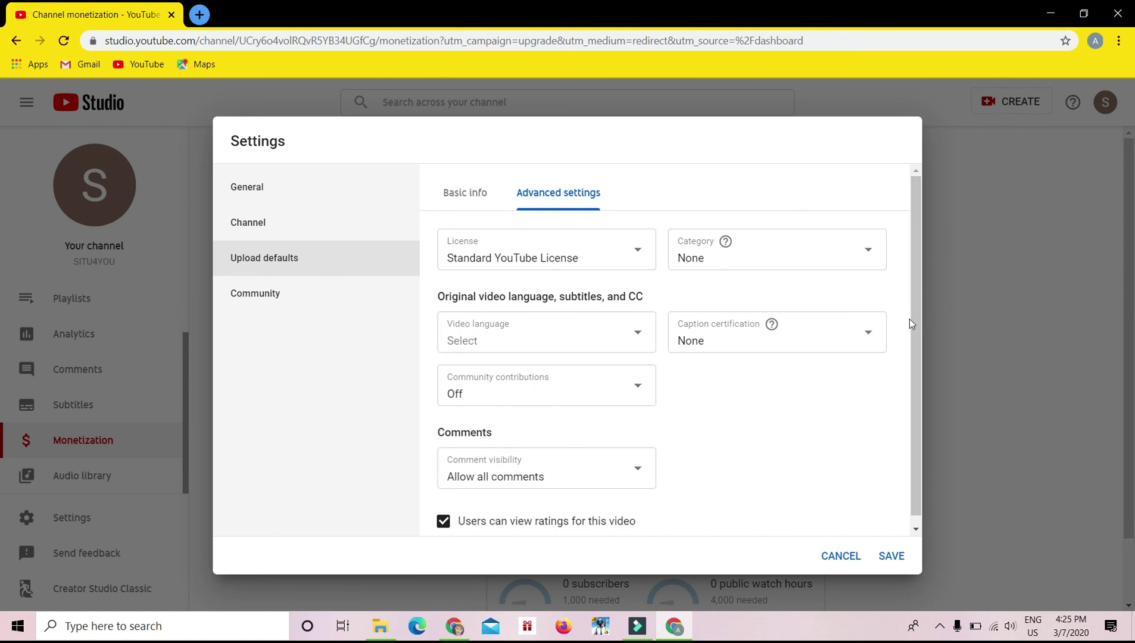
scroll(911, 324, "down", 1)
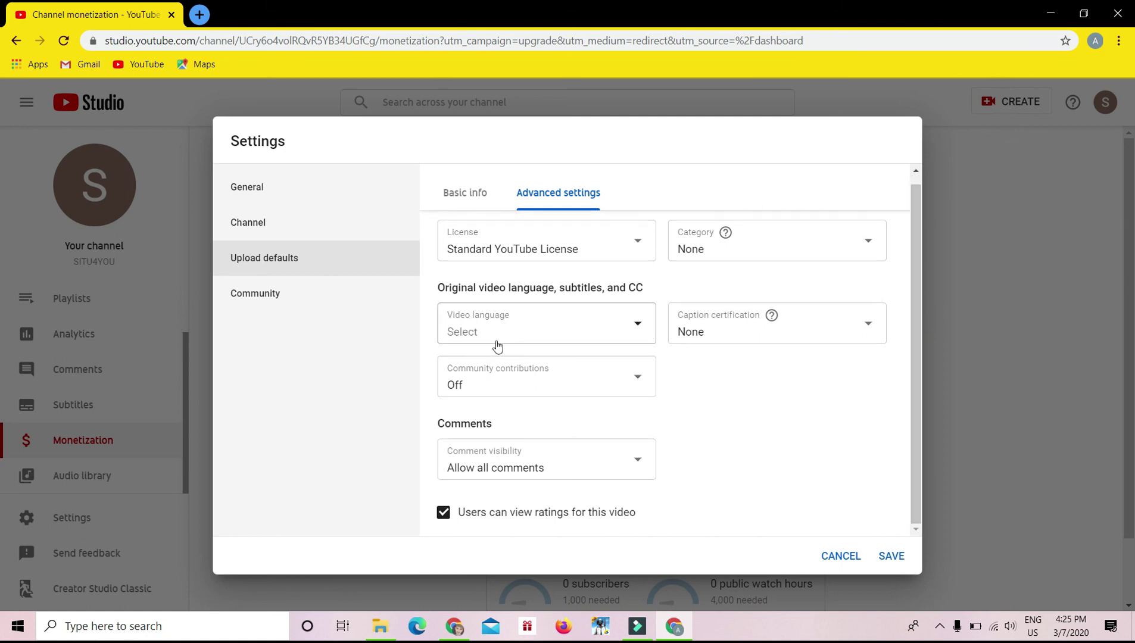
Review the Community filters and comment defaults, then cancel and confirm discarding all unsaved changes
left_click(302, 305)
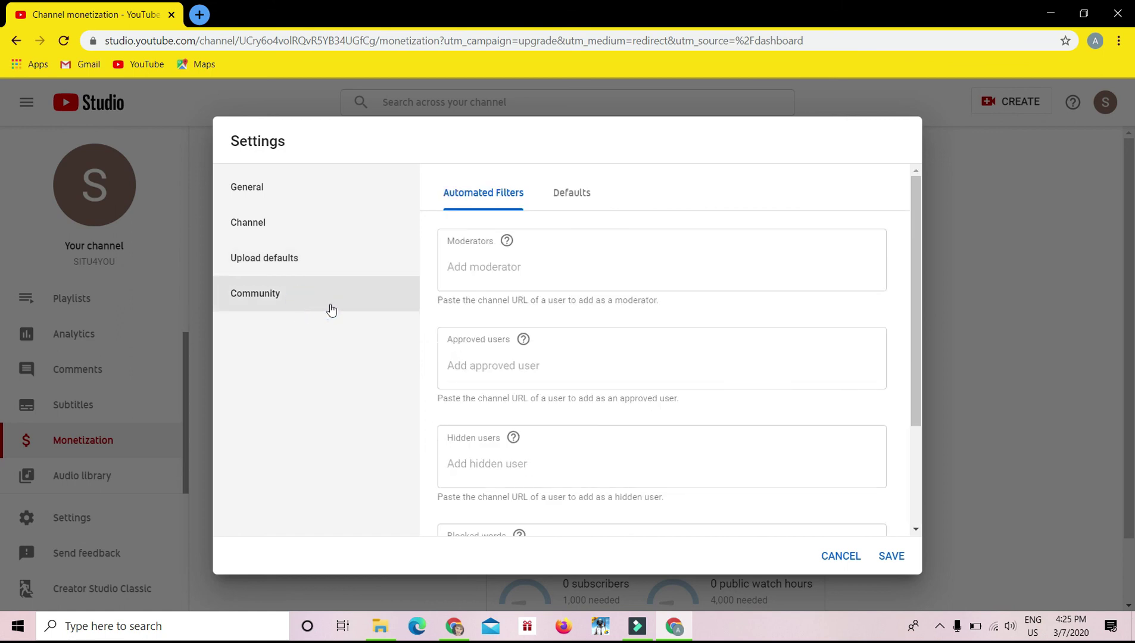
left_click_drag(916, 266, 744, 226)
left_click(557, 194)
left_click(502, 191)
left_click(576, 188)
left_click(833, 555)
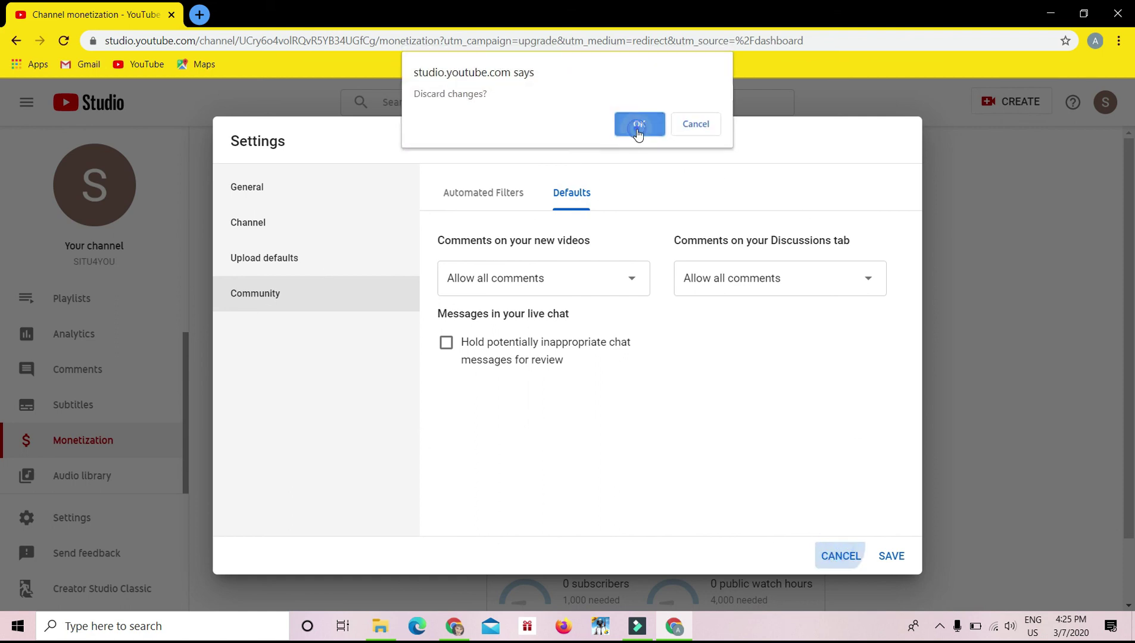
left_click(638, 128)
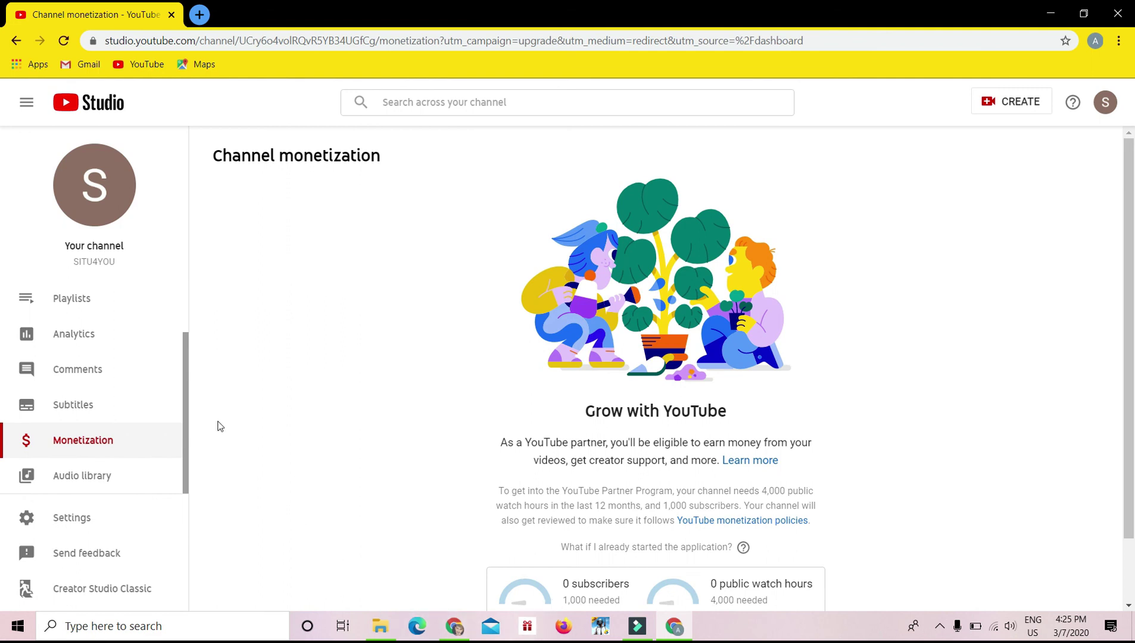
Scroll the Studio sidebar up and switch to the browser window showing YouTube home
left_click_drag(187, 414, 188, 350)
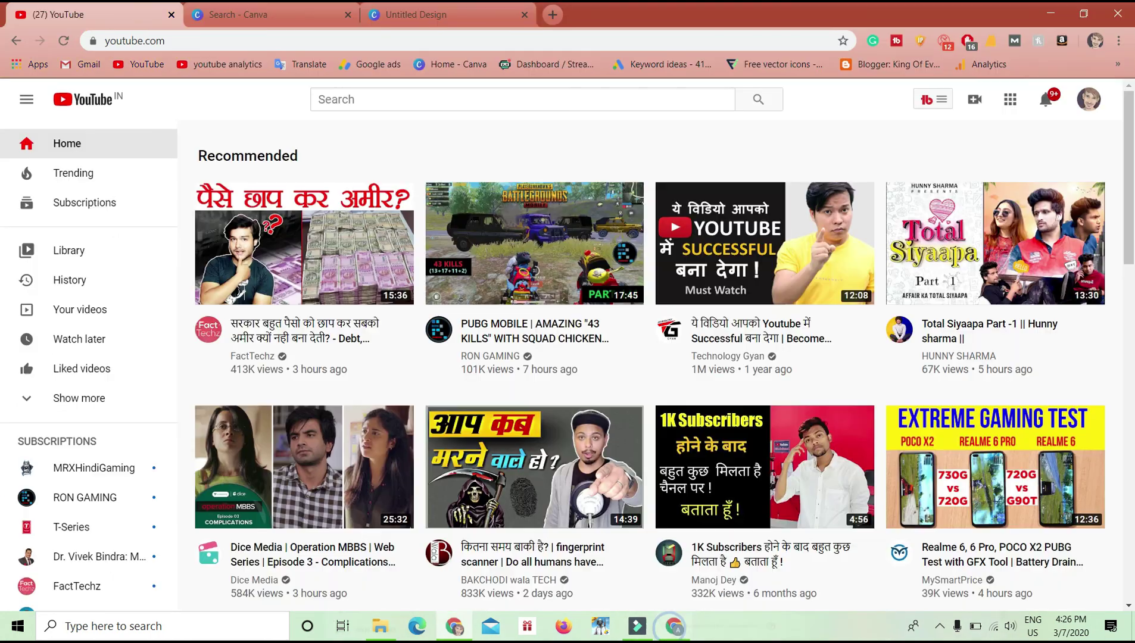
left_click(674, 626)
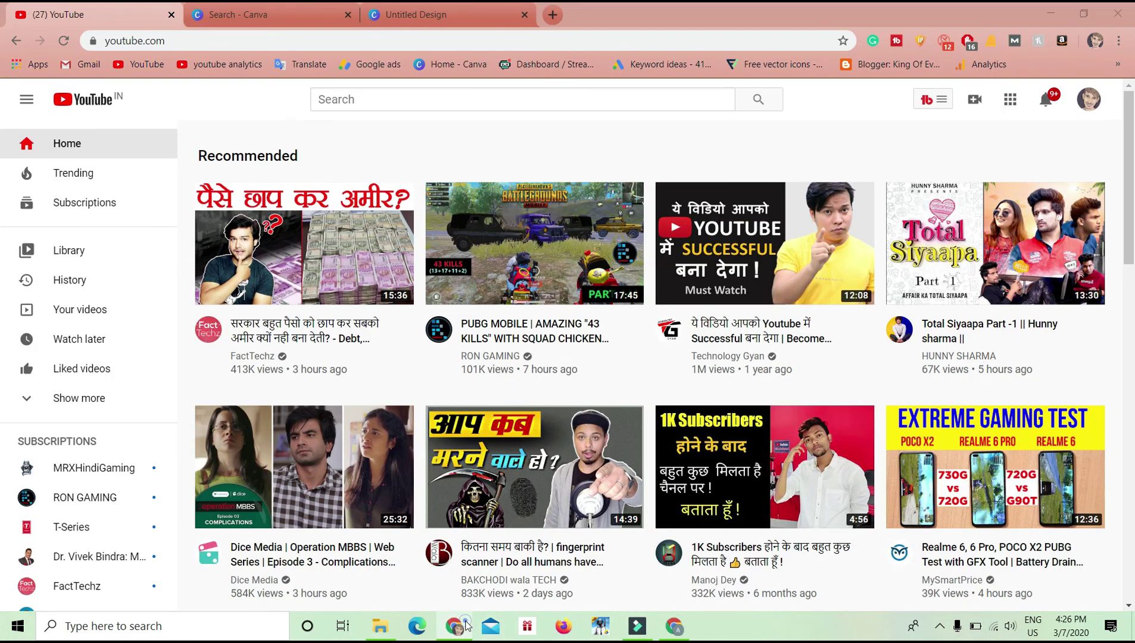
Open the Google AdSense home page from the Google ads bookmark
left_click(467, 625)
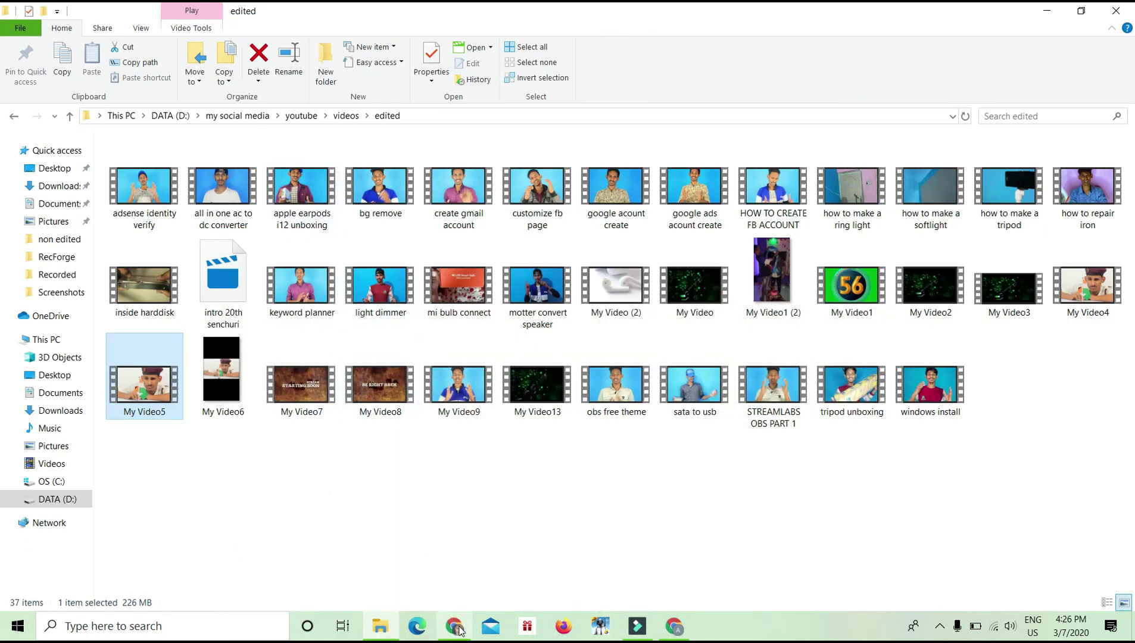
left_click(458, 628)
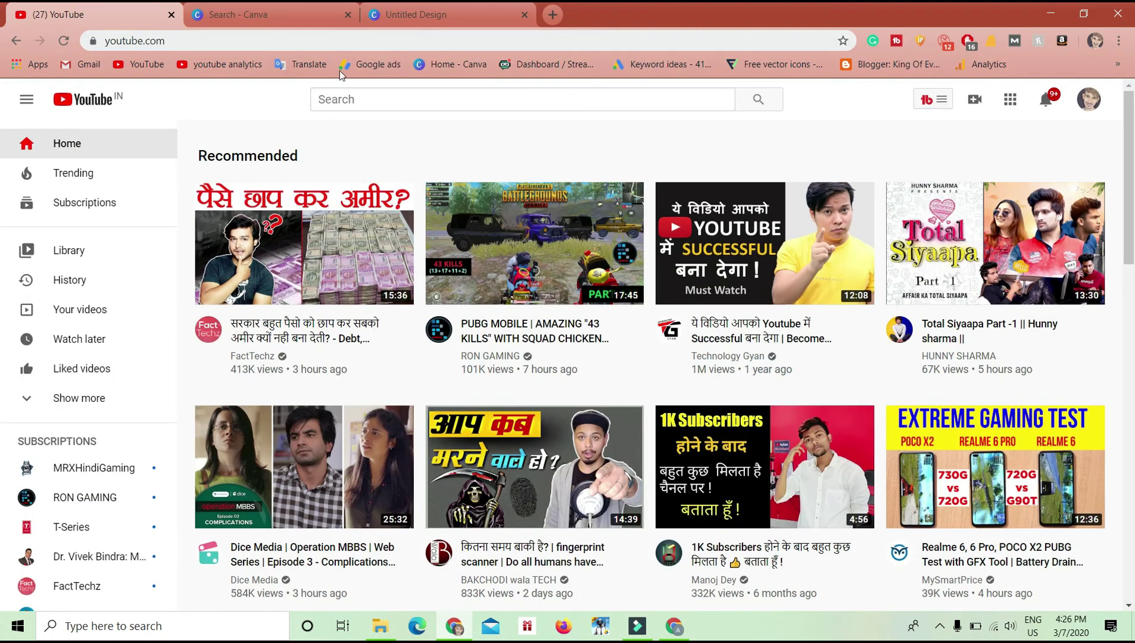
left_click_drag(345, 66, 607, 5)
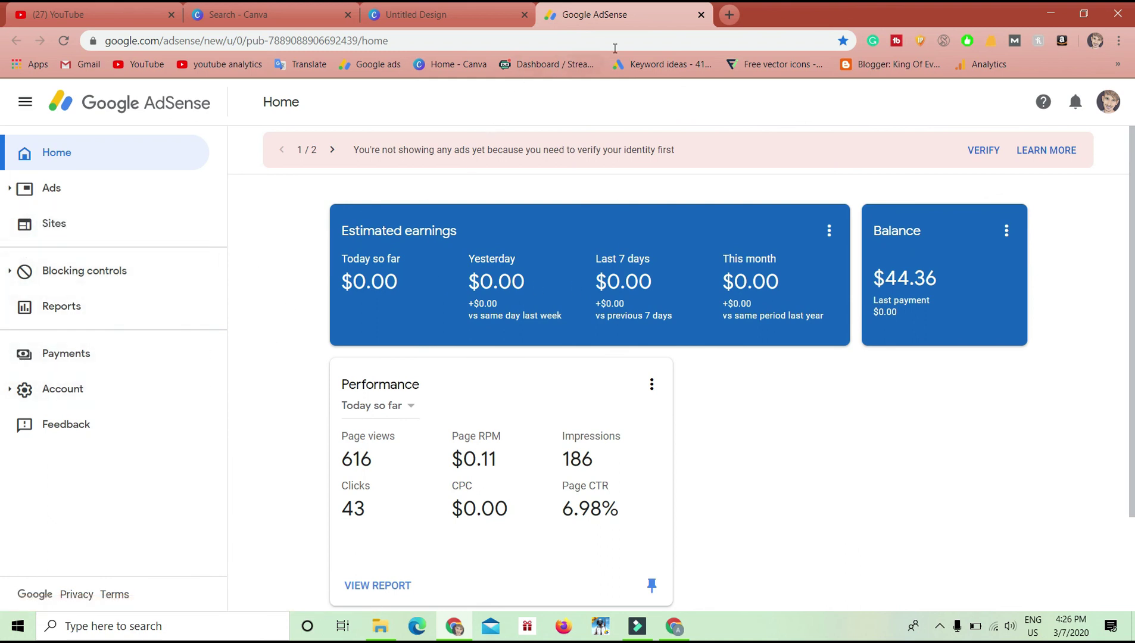
Close the AdSense tab and return to the SITU4YOU Studio monetization window
left_click(699, 16)
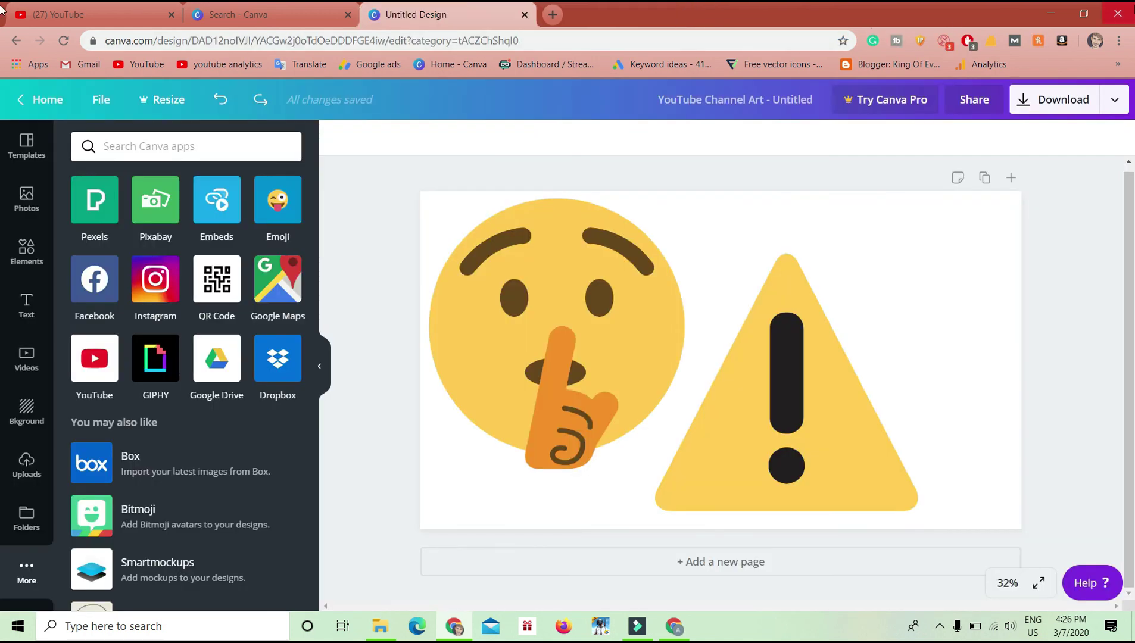
left_click(1052, 11)
left_click(670, 630)
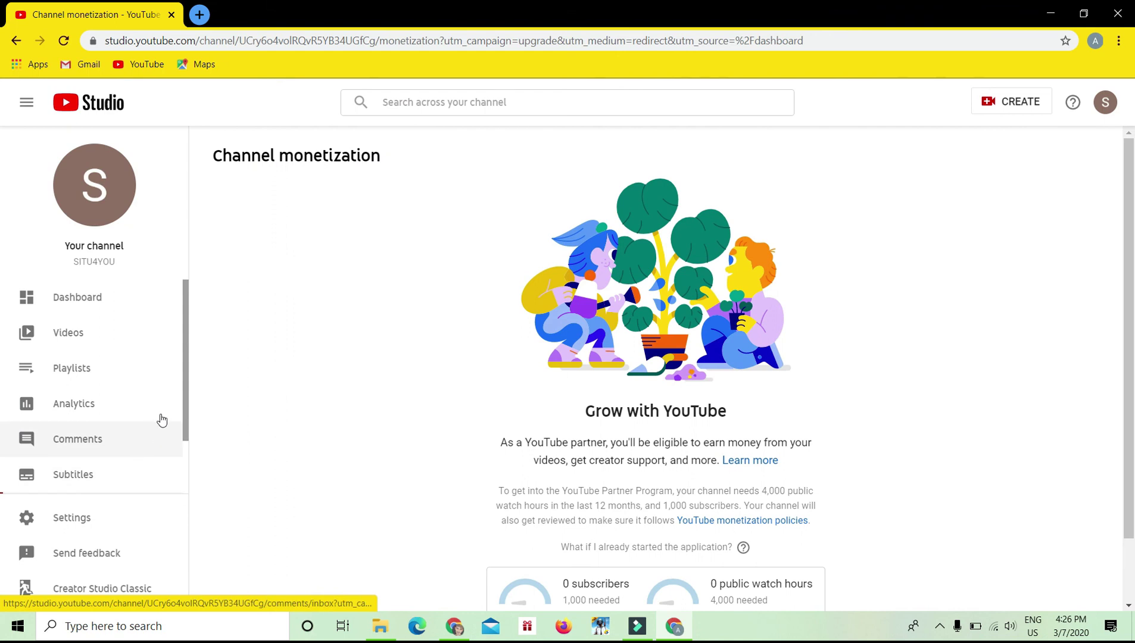
left_click_drag(186, 397, 180, 461)
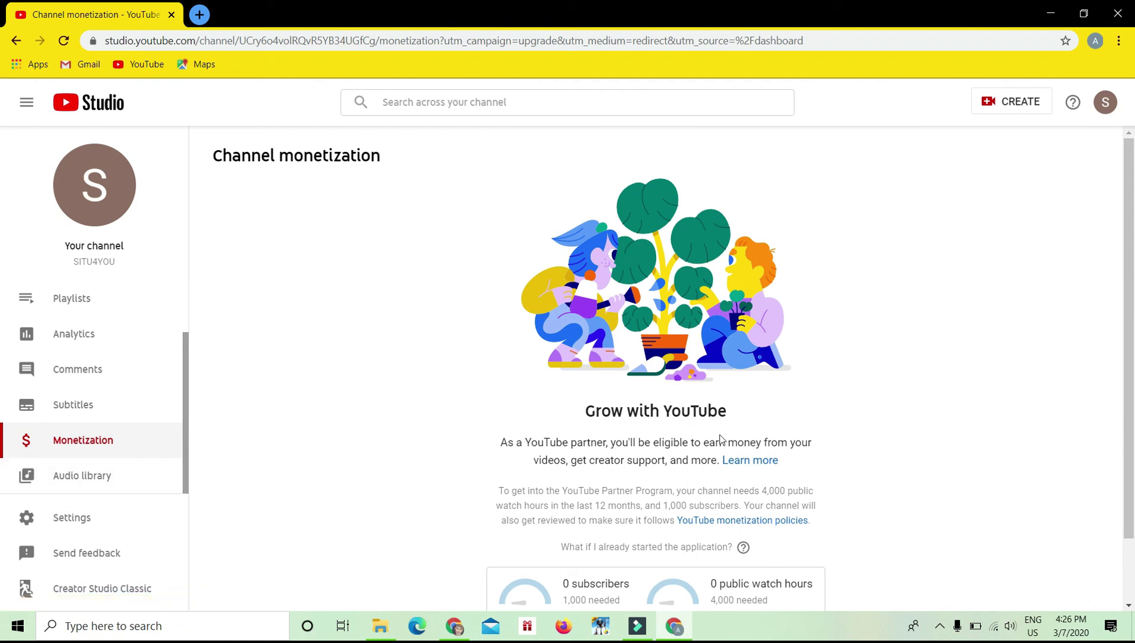
scroll(1122, 353, "down", 1)
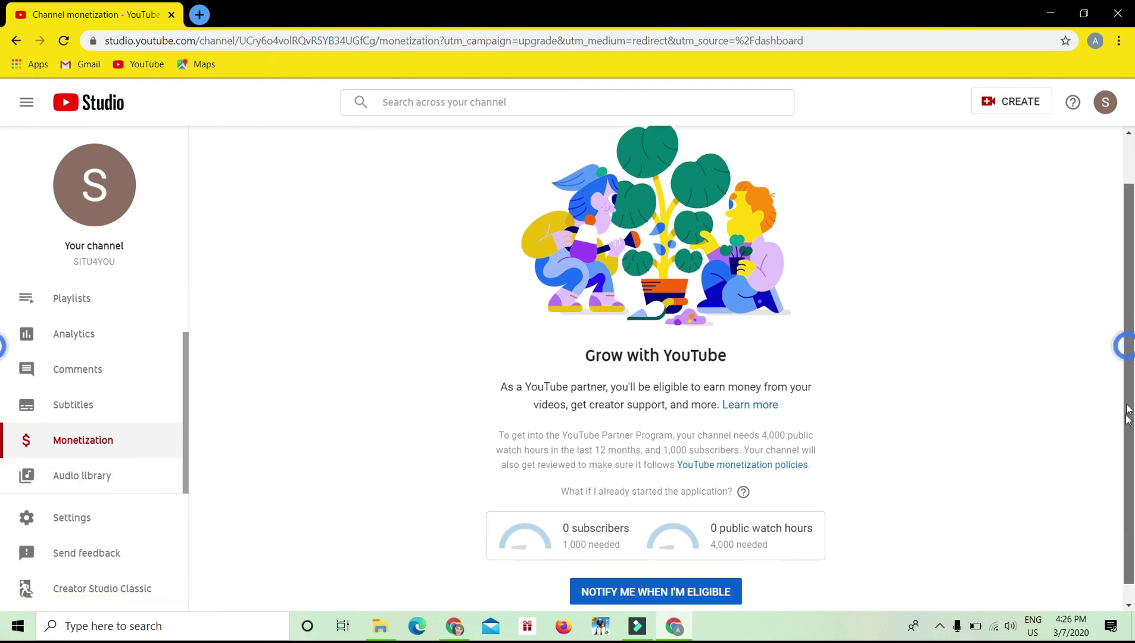
scroll(1117, 381, "up", 1)
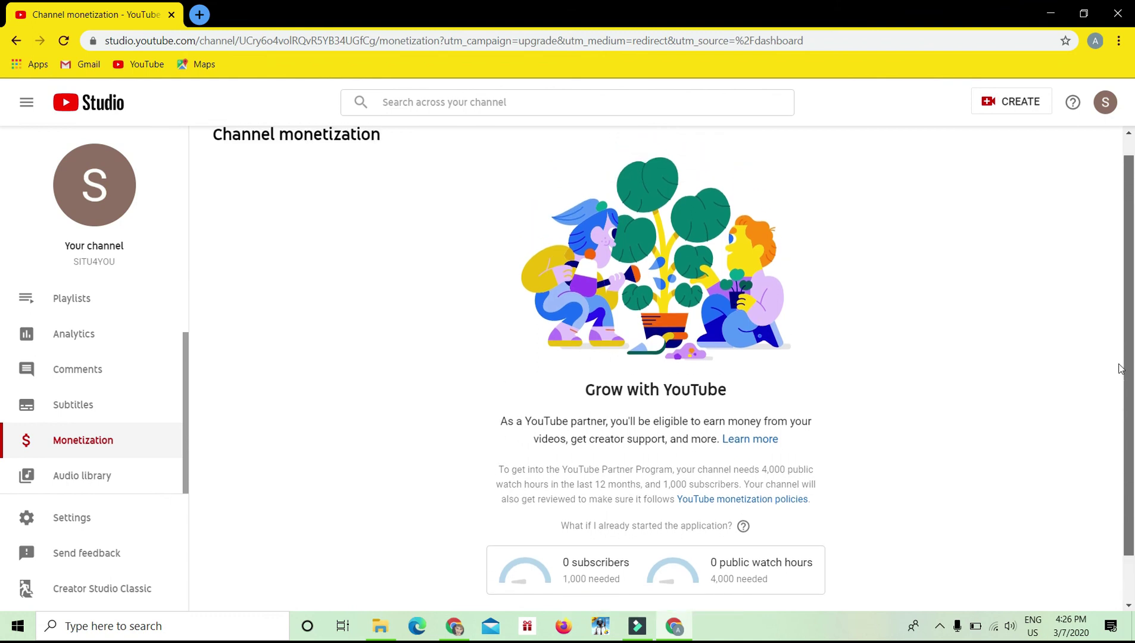
scroll(1112, 411, "down", 1)
scroll(1105, 411, "up", 1)
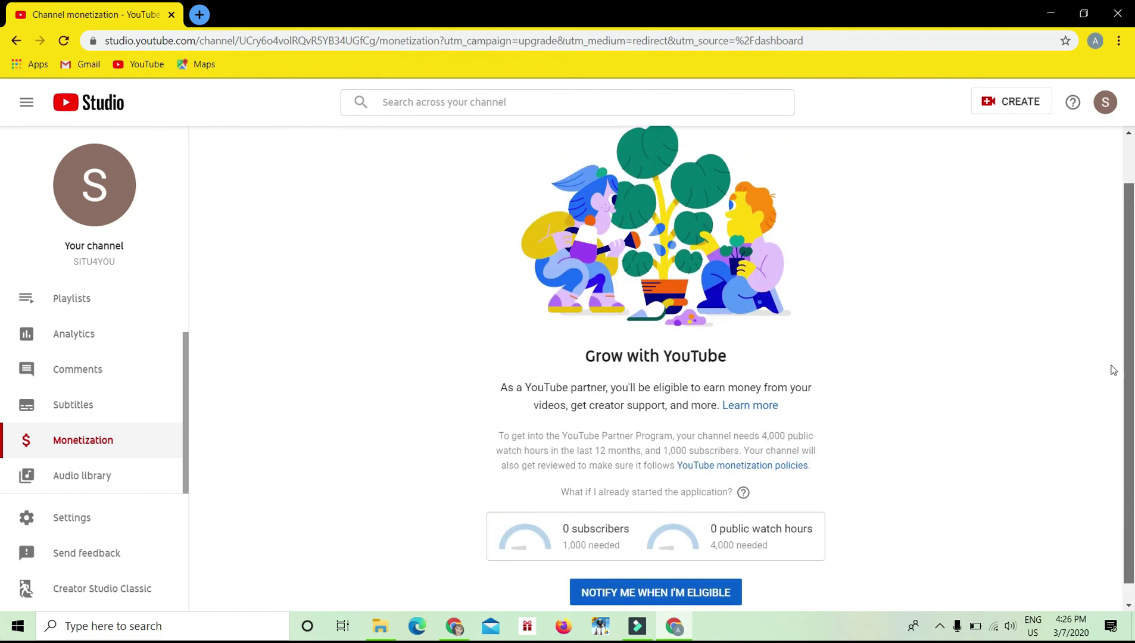